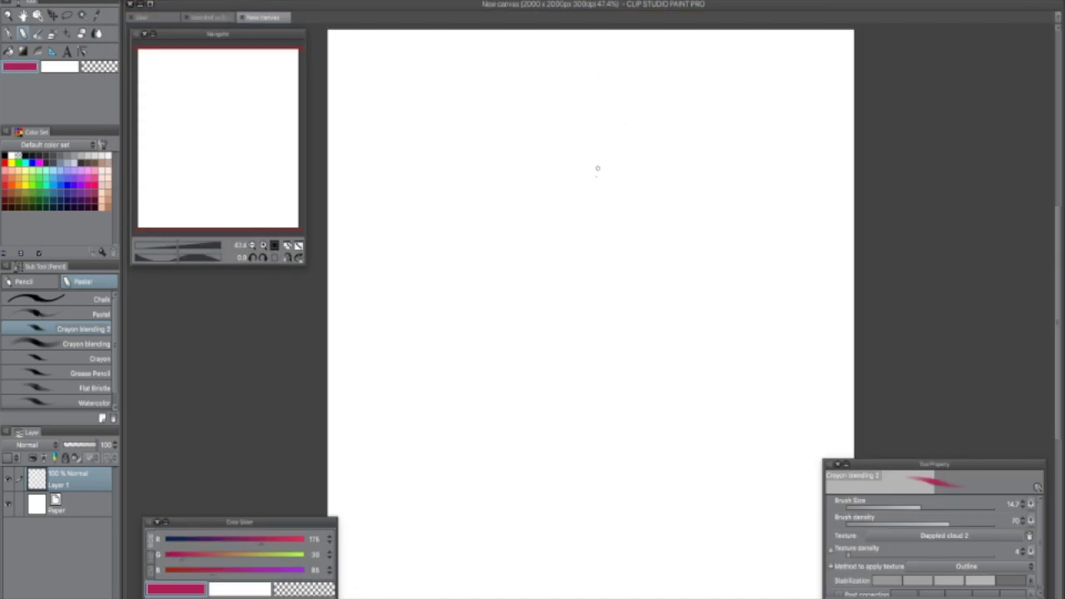
scroll(577, 189, left, 1)
mouse_move(582, 123)
mouse_down()
mouse_move(546, 178)
mouse_move(612, 193)
mouse_up()
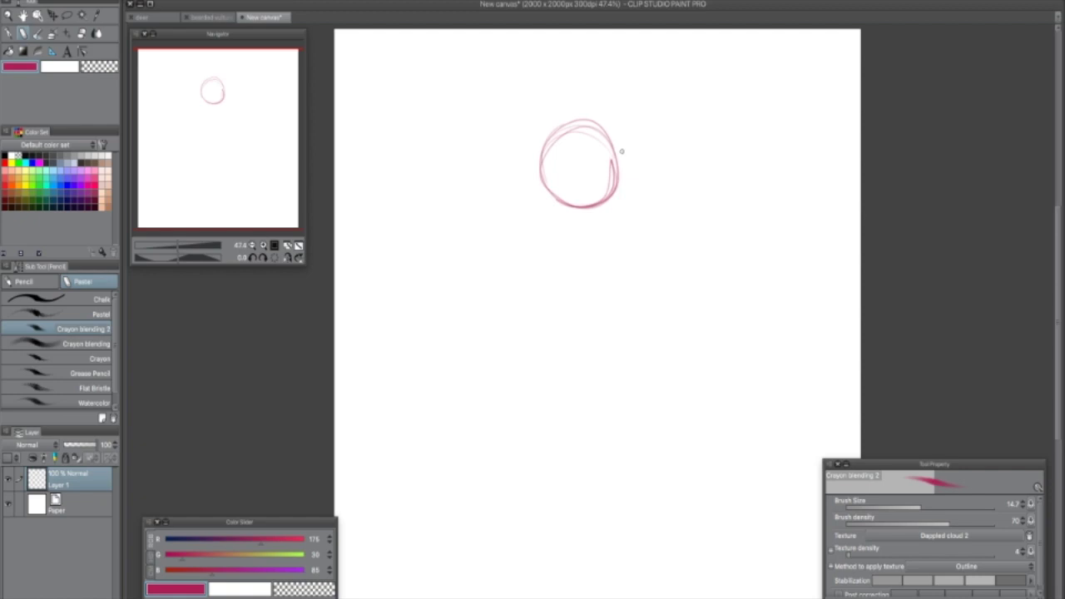
key(ctrl+z)
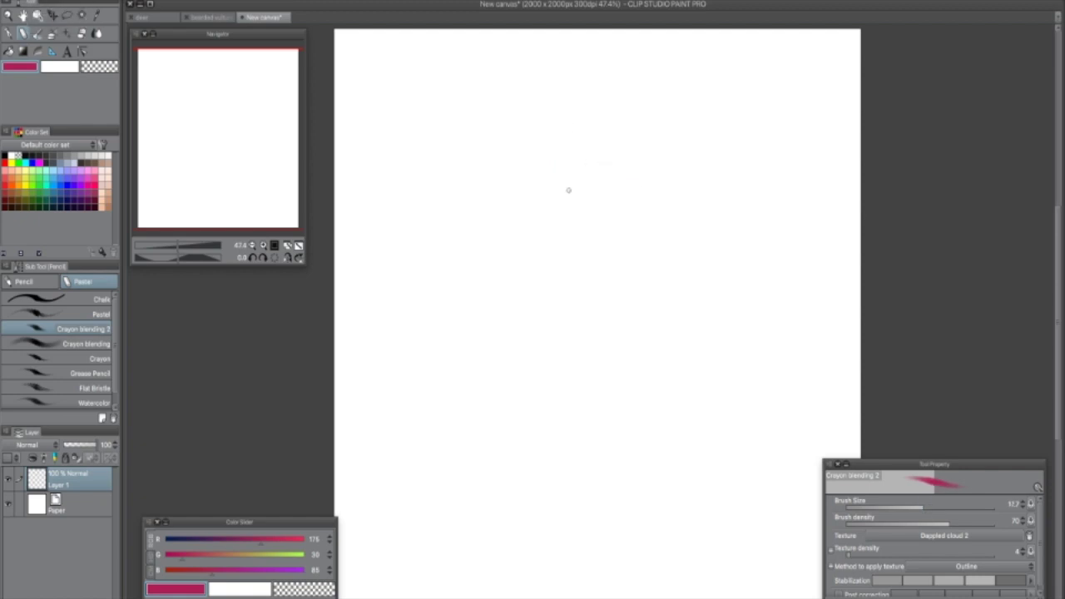
drag(556, 102, 545, 172)
mouse_move(551, 103)
mouse_down()
mouse_move(561, 193)
mouse_move(591, 198)
mouse_up()
key(ctrl+z)
key(ctrl+z)
Step: Sketch a tilted oval head in crimson crayon near the canvas's upper edge, with a slanted centre line and curved facial guidelines
mouse_move(537, 154)
mouse_down()
mouse_move(560, 194)
mouse_move(619, 169)
mouse_up()
drag(617, 169, 597, 201)
drag(535, 144, 592, 116)
drag(542, 169, 605, 133)
drag(549, 109, 597, 207)
drag(546, 172, 593, 210)
drag(616, 153, 601, 203)
drag(535, 119, 546, 171)
drag(551, 179, 585, 177)
drag(550, 170, 604, 134)
drag(587, 178, 605, 152)
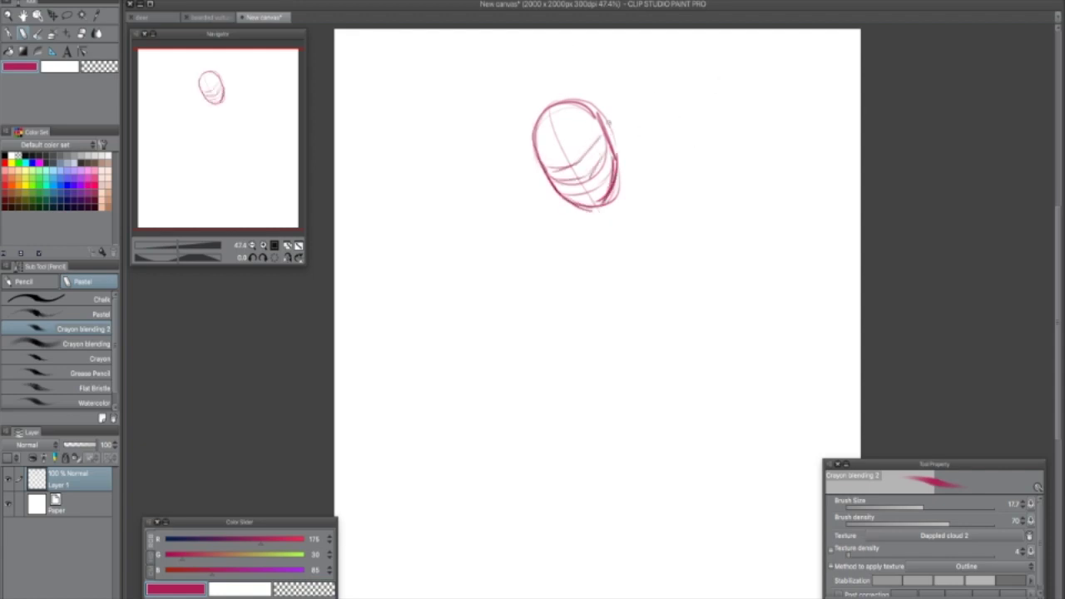
Step: Draw the ears, eyes, nose, mouth and eyebrows of the tilted head along its guidelines
drag(610, 119, 619, 155)
drag(546, 163, 543, 186)
drag(585, 143, 599, 158)
drag(553, 170, 570, 177)
drag(583, 148, 571, 170)
drag(574, 177, 587, 191)
drag(572, 146, 579, 131)
drag(553, 158, 566, 153)
Step: Add hair around the tilted head, sketch the neck lines and reinforce the brows
drag(609, 116, 619, 155)
mouse_move(541, 167)
mouse_down()
mouse_move(549, 188)
mouse_move(618, 176)
mouse_up()
mouse_move(539, 113)
mouse_down()
mouse_move(561, 152)
mouse_move(616, 137)
mouse_up()
drag(531, 118, 539, 178)
drag(545, 188, 591, 254)
mouse_move(530, 115)
mouse_down()
mouse_move(606, 90)
mouse_move(636, 180)
mouse_move(634, 221)
mouse_up()
mouse_move(585, 199)
mouse_down()
mouse_move(598, 193)
mouse_move(589, 210)
mouse_up()
drag(619, 139, 599, 213)
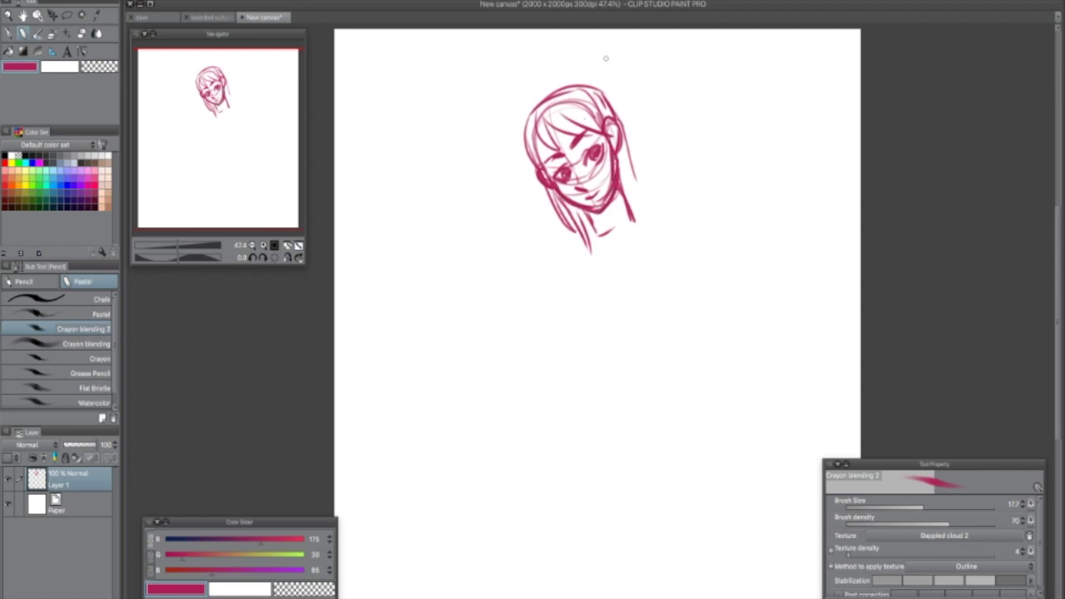
mouse_move(535, 157)
mouse_down()
mouse_move(592, 102)
mouse_move(569, 158)
mouse_up()
drag(573, 144, 604, 136)
Step: Sketch a circle beside the tilted head with rough profile lines for the nose, mouth, jaw and neck
mouse_move(687, 155)
mouse_down()
mouse_move(755, 118)
mouse_move(699, 88)
mouse_up()
mouse_move(682, 154)
mouse_down()
mouse_move(703, 203)
mouse_move(734, 223)
mouse_up()
drag(703, 138, 666, 187)
Step: Sketch a second left-facing profile below it from a circle, adding the eye, nose, lips, jaw and neck
drag(708, 248, 707, 354)
drag(724, 345, 722, 375)
mouse_move(674, 304)
mouse_down()
mouse_move(667, 316)
mouse_move(695, 344)
mouse_up()
drag(695, 342, 722, 342)
drag(683, 274, 692, 297)
drag(676, 276, 690, 278)
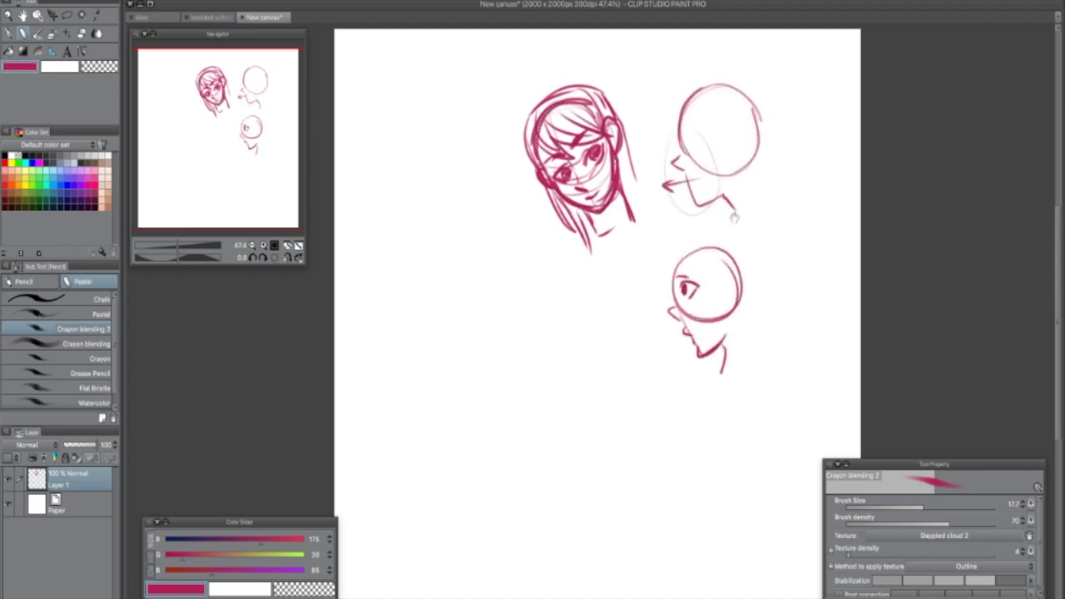
Step: Sketch a left-facing profile head below the tilted head, with its eye, nose, mouth, angular jaw, neck and first hair strokes
drag(744, 242, 780, 111)
drag(605, 149, 630, 172)
drag(624, 223, 645, 193)
mouse_move(574, 200)
mouse_down()
mouse_move(563, 211)
mouse_move(581, 258)
mouse_move(617, 271)
mouse_up()
mouse_move(649, 166)
mouse_down()
mouse_move(642, 224)
mouse_move(630, 228)
mouse_up()
drag(630, 230, 644, 256)
drag(775, 217, 790, 258)
mouse_move(574, 248)
mouse_down()
mouse_move(591, 284)
mouse_move(622, 294)
mouse_up()
drag(591, 280, 604, 279)
drag(594, 221, 597, 240)
drag(587, 215, 604, 223)
drag(615, 185, 589, 225)
mouse_move(615, 181)
mouse_down()
mouse_move(649, 228)
mouse_move(579, 218)
mouse_up()
drag(637, 219, 615, 316)
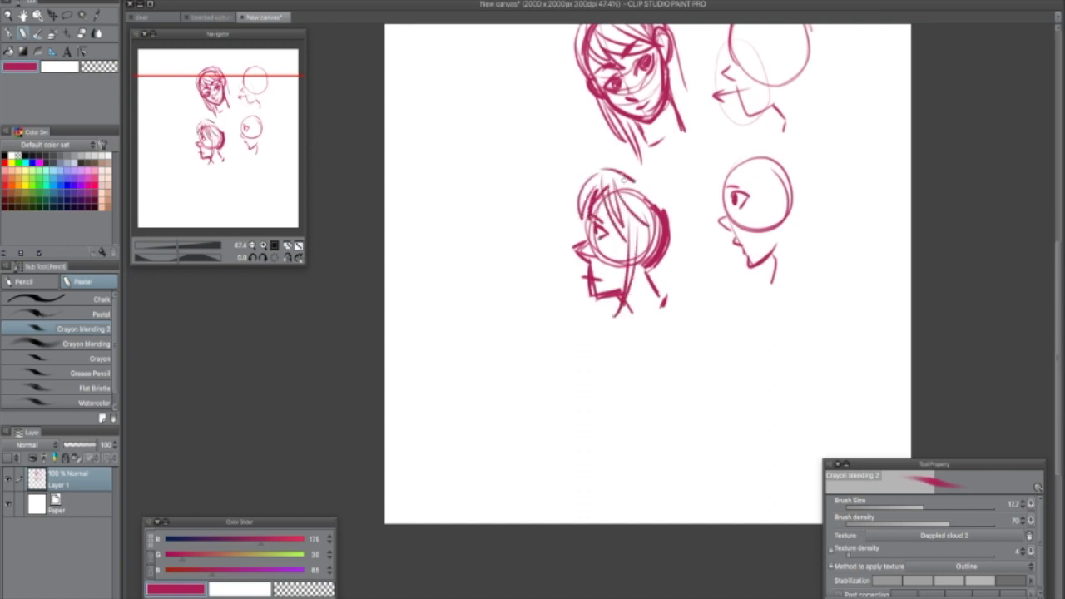
Step: Thicken the hair of the profile below the tilted head with bold strokes over the crown, forehead and side
drag(579, 200, 640, 236)
drag(640, 174, 692, 205)
drag(582, 210, 635, 175)
drag(589, 205, 645, 226)
drag(639, 178, 685, 216)
drag(644, 204, 630, 282)
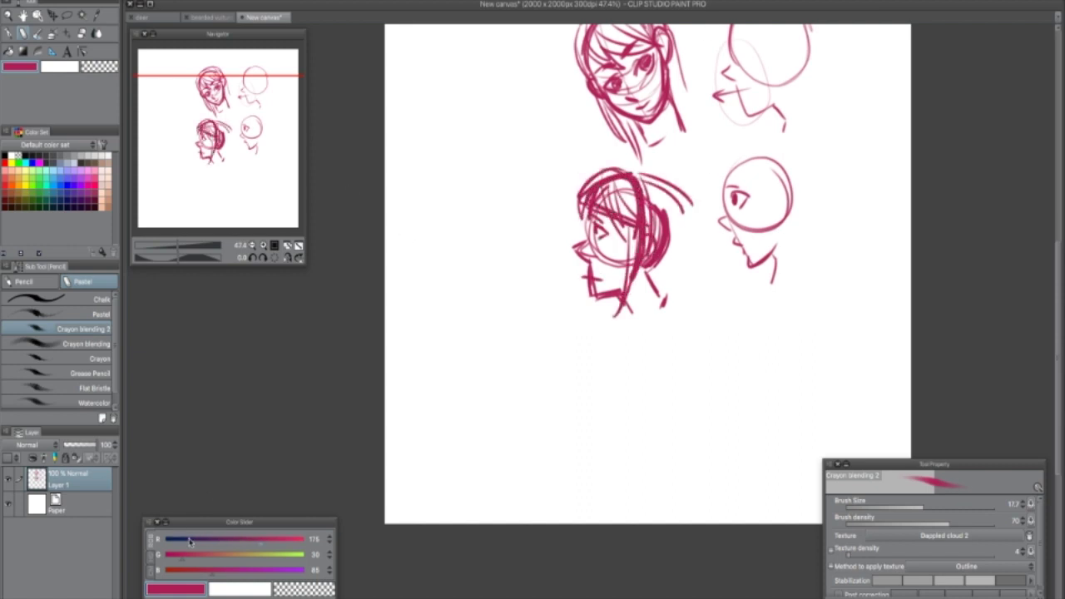
Step: Set the drawing color's red value to 19 and rework that profile's face, hair, jaw and neck in dark blue
drag(195, 540, 176, 540)
drag(588, 208, 629, 285)
drag(587, 241, 587, 260)
drag(590, 268, 633, 288)
mouse_move(642, 177)
mouse_down()
mouse_move(666, 272)
mouse_move(640, 280)
mouse_up()
drag(672, 268, 642, 283)
drag(654, 279, 666, 303)
drag(621, 295, 634, 334)
drag(665, 301, 636, 329)
drag(665, 310, 636, 337)
drag(592, 196, 641, 175)
Step: Draw dark blue face, hair and neck strokes over the other lower profile and add loose hair strokes to the sketches
drag(682, 208, 737, 270)
drag(803, 220, 832, 293)
drag(805, 221, 766, 268)
mouse_move(766, 268)
mouse_down()
mouse_move(799, 247)
mouse_move(768, 256)
mouse_up()
drag(802, 200, 868, 228)
drag(878, 231, 886, 298)
mouse_move(830, 248)
mouse_down()
mouse_move(851, 313)
mouse_move(869, 264)
mouse_up()
mouse_move(831, 224)
mouse_down()
mouse_move(873, 213)
mouse_move(910, 270)
mouse_up()
drag(854, 283, 859, 313)
drag(853, 258, 864, 319)
drag(887, 260, 904, 302)
drag(882, 285, 892, 314)
drag(770, 175, 801, 183)
drag(810, 191, 876, 213)
drag(921, 310, 937, 292)
mouse_move(657, 200)
mouse_down()
mouse_move(716, 188)
mouse_move(645, 232)
mouse_up()
drag(698, 210, 686, 265)
mouse_move(939, 258)
mouse_down()
mouse_move(920, 341)
mouse_move(923, 315)
mouse_up()
Step: Clear all the head sketches from the layer and set the drawing color's red value to 134
key(Delete)
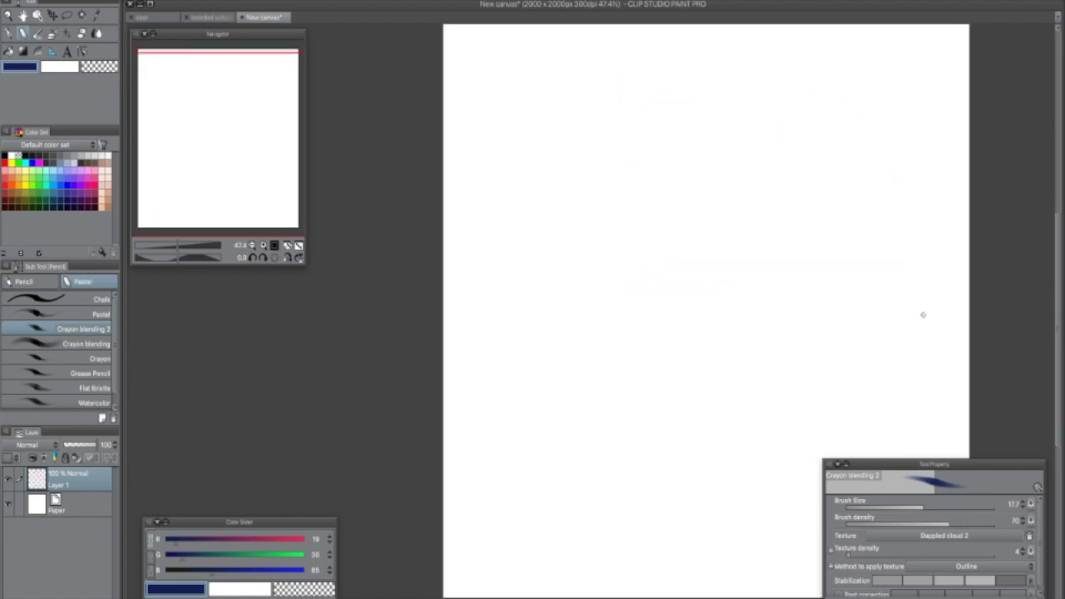
drag(175, 543, 238, 542)
drag(842, 199, 760, 211)
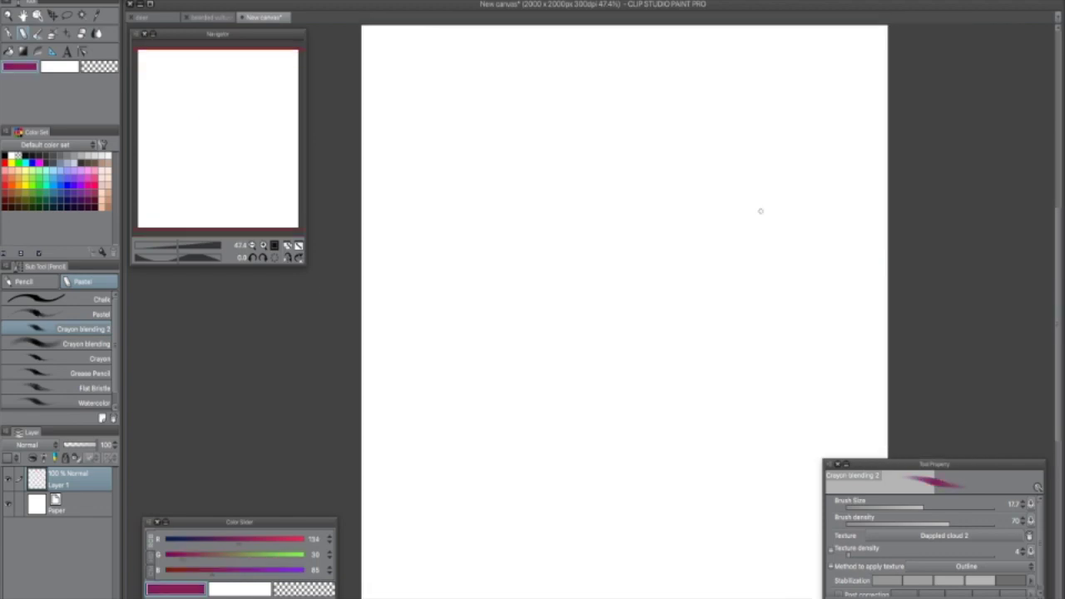
drag(605, 73, 616, 123)
drag(596, 160, 600, 196)
mouse_move(600, 135)
mouse_down()
mouse_move(638, 168)
mouse_move(647, 155)
mouse_up()
drag(582, 140, 645, 157)
drag(592, 193, 612, 215)
drag(634, 172, 640, 215)
drag(589, 133, 599, 177)
drag(605, 70, 616, 124)
drag(647, 67, 568, 115)
mouse_move(578, 81)
mouse_down()
mouse_move(642, 114)
mouse_move(592, 184)
mouse_up()
drag(624, 120, 637, 175)
mouse_move(601, 123)
mouse_down()
mouse_move(626, 125)
mouse_move(638, 182)
mouse_up()
mouse_move(606, 138)
mouse_down()
mouse_move(592, 180)
mouse_move(580, 163)
mouse_up()
drag(623, 130, 644, 134)
drag(578, 147, 596, 164)
drag(591, 184, 631, 170)
mouse_move(618, 138)
mouse_down()
mouse_move(619, 164)
mouse_move(631, 163)
mouse_up()
drag(601, 185, 611, 230)
drag(633, 181, 626, 233)
drag(592, 186, 581, 220)
mouse_move(639, 184)
mouse_down()
mouse_move(650, 215)
mouse_move(662, 179)
mouse_up()
drag(600, 193, 622, 287)
drag(639, 218, 640, 277)
drag(643, 216, 669, 268)
drag(673, 191, 693, 281)
mouse_move(652, 231)
mouse_down()
mouse_move(632, 258)
mouse_move(619, 249)
mouse_move(637, 228)
mouse_up()
drag(616, 239, 604, 276)
drag(663, 253, 680, 243)
drag(603, 278, 639, 349)
drag(659, 259, 684, 350)
drag(686, 263, 694, 342)
drag(647, 353, 641, 274)
drag(595, 145, 600, 263)
mouse_move(628, 188)
mouse_down()
mouse_move(624, 240)
mouse_move(654, 228)
mouse_up()
drag(655, 249, 682, 330)
drag(683, 242, 697, 325)
drag(653, 206, 634, 225)
drag(657, 309, 660, 335)
mouse_move(639, 325)
mouse_down()
mouse_move(639, 364)
mouse_move(628, 366)
mouse_up()
drag(643, 362, 659, 343)
drag(717, 315, 755, 358)
drag(732, 249, 679, 400)
key(ctrl+t)
drag(782, 333, 773, 366)
drag(641, 333, 620, 403)
drag(737, 467, 747, 452)
key(Return)
key(m)
mouse_move(608, 163)
mouse_down()
mouse_move(547, 328)
mouse_move(632, 191)
mouse_up()
key(super+t)
drag(524, 155, 492, 107)
mouse_move(591, 288)
mouse_down()
mouse_move(604, 280)
mouse_move(605, 291)
mouse_up()
drag(579, 110, 579, 91)
key(Return)
key(super+d)
drag(556, 166, 589, 193)
drag(535, 148, 547, 155)
drag(623, 143, 614, 196)
drag(522, 193, 529, 194)
key(p)
mouse_move(537, 314)
mouse_down()
mouse_move(525, 369)
mouse_move(542, 443)
mouse_up()
key(p)
drag(607, 313, 624, 426)
drag(601, 332, 599, 255)
drag(567, 358, 581, 414)
mouse_move(546, 464)
mouse_down()
mouse_move(563, 450)
mouse_move(569, 481)
mouse_up()
drag(611, 441, 622, 484)
drag(634, 443, 674, 508)
mouse_move(522, 480)
mouse_down()
mouse_move(516, 503)
mouse_move(550, 502)
mouse_up()
drag(659, 474, 646, 501)
drag(663, 354, 619, 414)
drag(544, 423, 568, 493)
drag(456, 420, 521, 374)
mouse_move(616, 385)
mouse_down()
mouse_move(551, 365)
mouse_move(547, 395)
mouse_up()
key(super+z)
drag(554, 364, 543, 400)
mouse_move(722, 288)
mouse_down()
mouse_move(744, 248)
mouse_move(725, 304)
mouse_move(733, 314)
mouse_up()
mouse_move(513, 240)
mouse_down()
mouse_move(484, 296)
mouse_move(504, 295)
mouse_up()
drag(483, 291, 472, 356)
drag(506, 294, 491, 347)
key(super+z)
key(super+z)
key(super+z)
key(super+z)
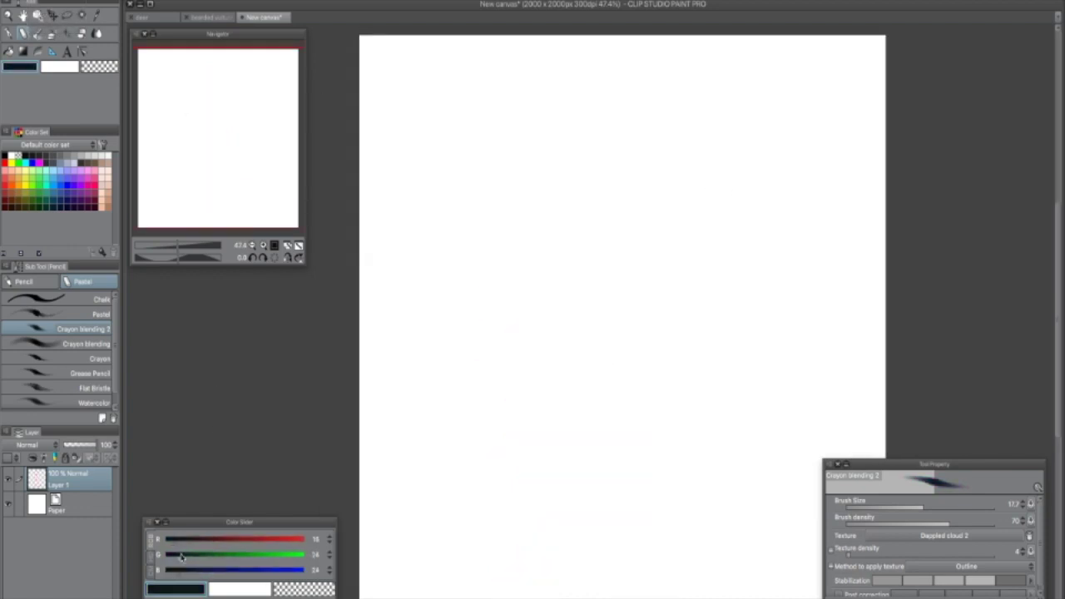
Step: Change the Paper layer's color to light gray
double_click(37, 503)
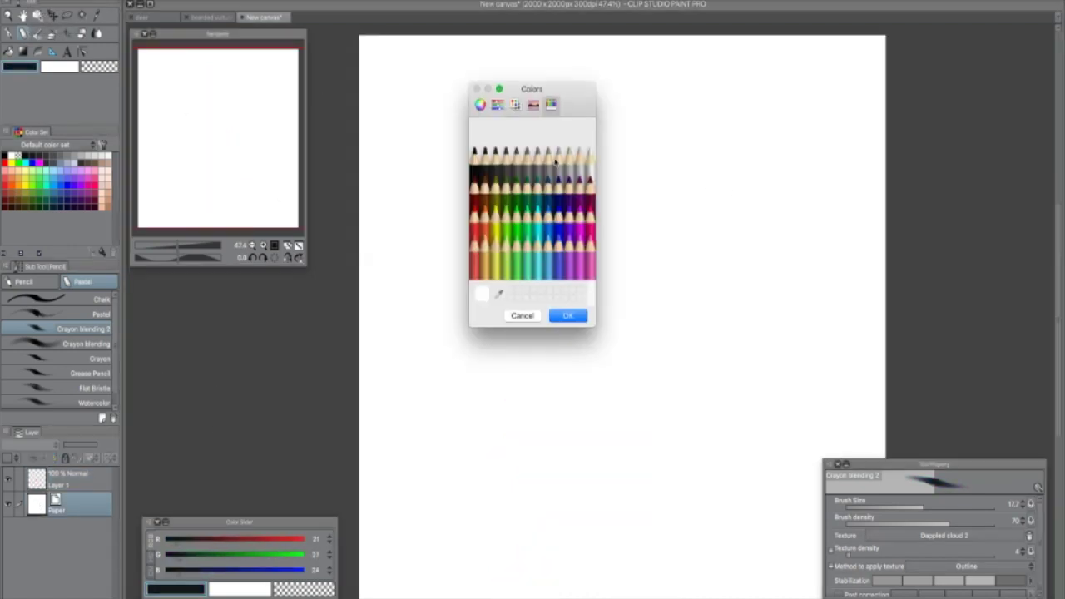
click(579, 154)
key(Return)
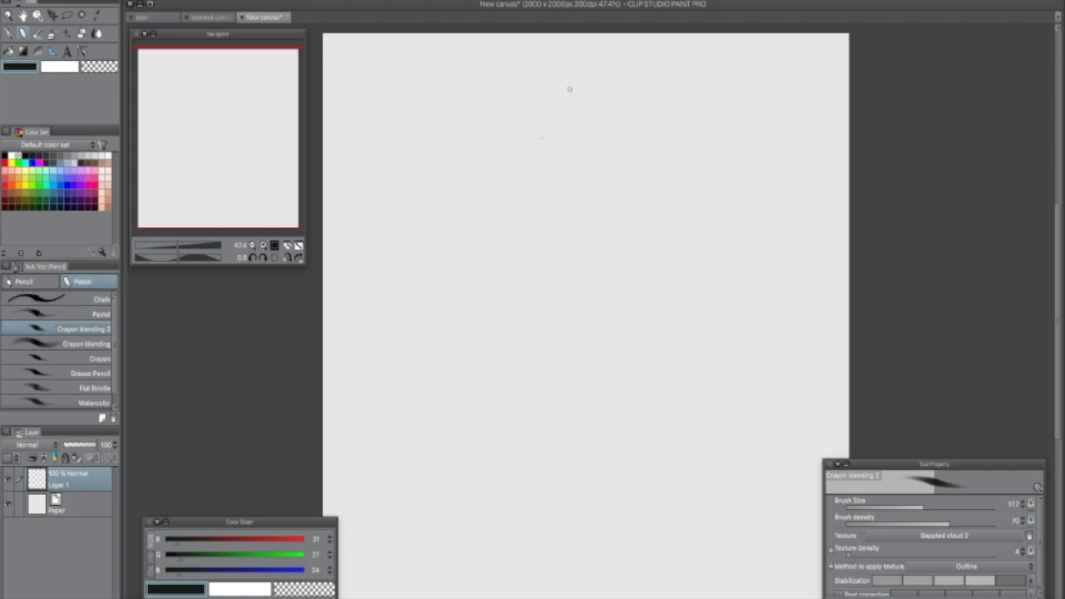
Step: Sketch a head circle with a pointed jaw in the canvas's upper part and an oval torso with construction lines behind it
mouse_move(548, 111)
mouse_down()
mouse_move(541, 175)
mouse_move(588, 171)
mouse_move(593, 120)
mouse_move(570, 183)
mouse_move(579, 194)
mouse_move(614, 160)
mouse_move(608, 226)
mouse_up()
mouse_move(609, 164)
mouse_down()
mouse_move(634, 167)
mouse_move(666, 193)
mouse_up()
mouse_move(604, 187)
mouse_down()
mouse_move(608, 225)
mouse_move(631, 230)
mouse_up()
mouse_move(617, 216)
mouse_down()
mouse_move(634, 241)
mouse_move(687, 230)
mouse_up()
drag(596, 183, 684, 235)
mouse_move(616, 162)
mouse_down()
mouse_move(672, 169)
mouse_move(690, 221)
mouse_up()
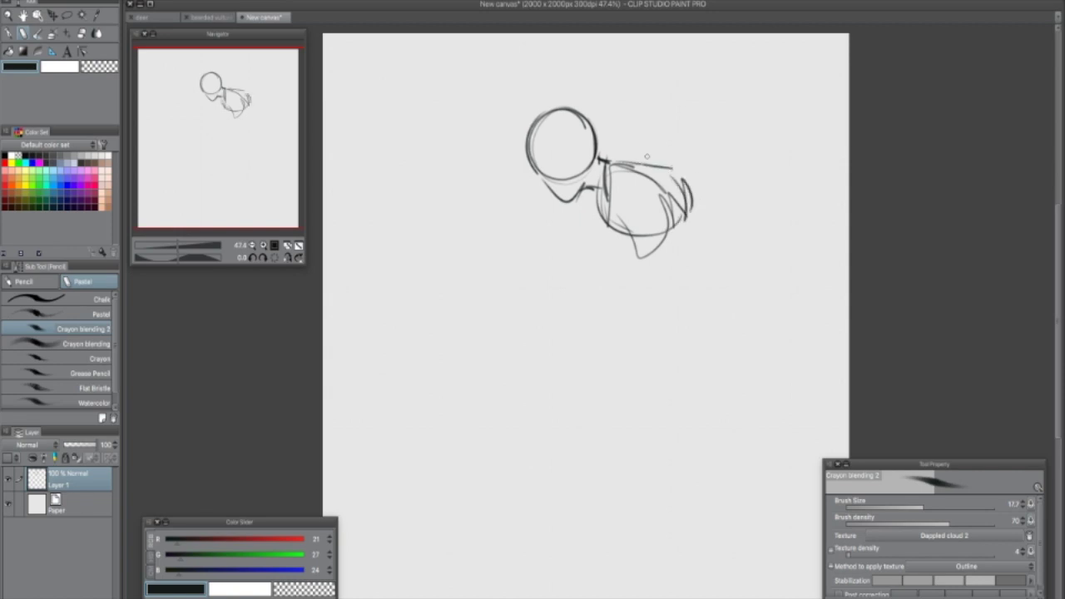
Step: Build up the torso contours with a long curved back line and add the profile's eye, nose and neck strokes
drag(610, 158, 670, 192)
drag(601, 213, 679, 231)
mouse_move(674, 189)
mouse_down()
mouse_move(680, 232)
mouse_move(714, 179)
mouse_move(743, 191)
mouse_move(733, 257)
mouse_up()
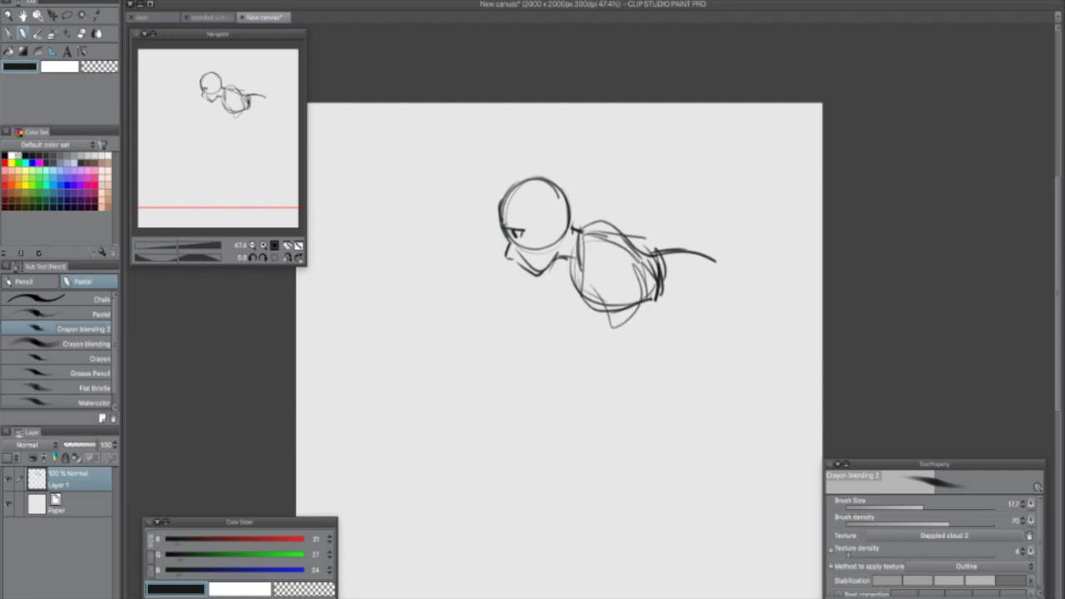
drag(586, 213, 582, 169)
drag(682, 272, 650, 207)
mouse_move(521, 151)
mouse_down()
mouse_move(545, 156)
mouse_move(545, 181)
mouse_up()
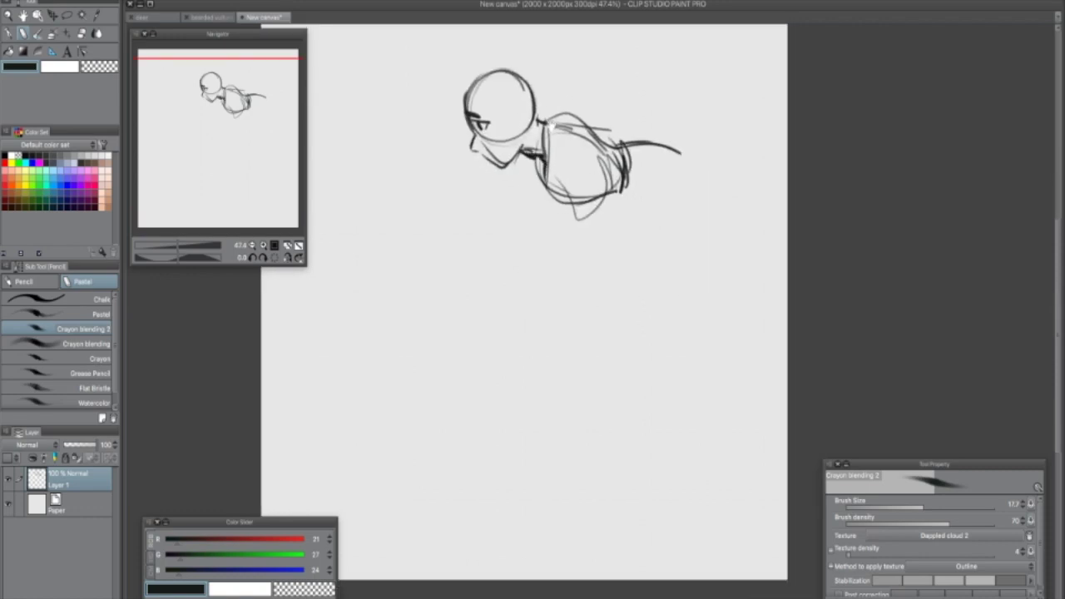
Step: Transform the whole sketch by rotating it clockwise so the torso slopes down more steeply, and shift it slightly down
drag(507, 69, 513, 145)
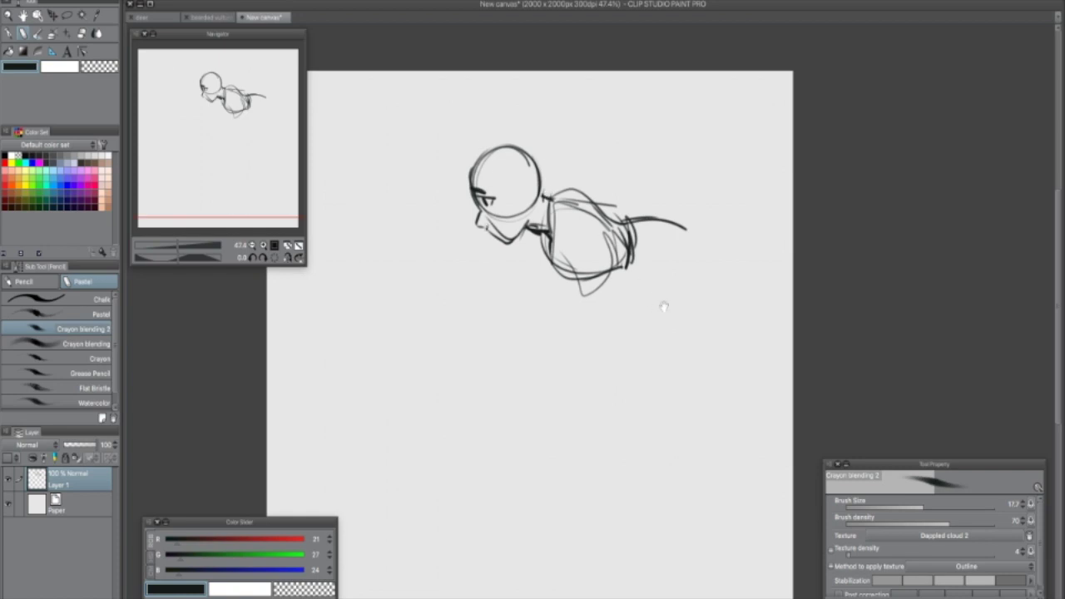
drag(657, 307, 659, 268)
drag(667, 326, 676, 399)
key(super+t)
mouse_move(781, 351)
mouse_down()
mouse_move(781, 398)
mouse_move(754, 417)
mouse_up()
drag(613, 302, 613, 354)
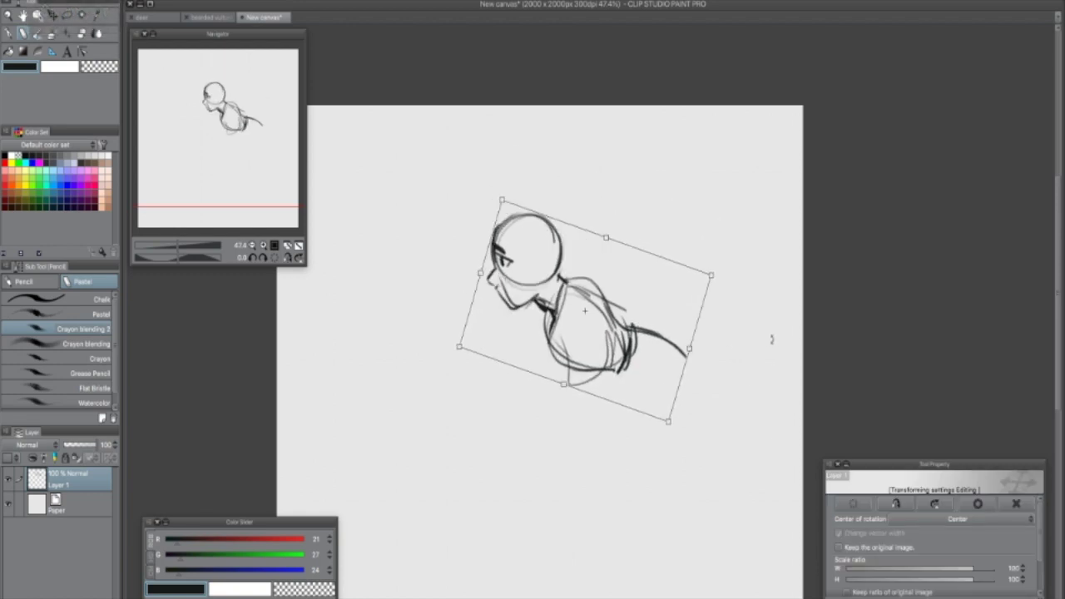
key(Return)
Step: Draw a shoulder circle on the front of the torso and reinforce the back and belly lines
drag(713, 322, 717, 239)
mouse_move(564, 209)
mouse_down()
mouse_move(588, 241)
mouse_move(552, 227)
mouse_move(586, 236)
mouse_up()
drag(556, 206, 561, 265)
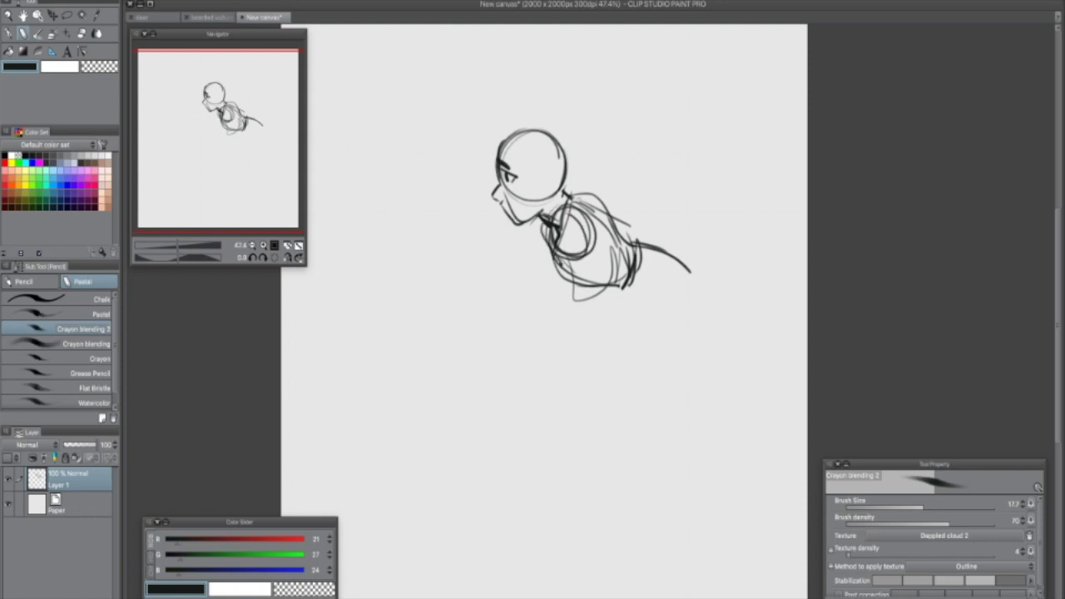
drag(608, 203, 629, 238)
drag(573, 296, 632, 289)
Step: Sketch a blocky hip shape behind the torso with a tall pointed tail shape rising from its rear
mouse_move(638, 250)
mouse_down()
mouse_move(639, 308)
mouse_move(672, 246)
mouse_move(709, 264)
mouse_up()
drag(626, 303, 712, 328)
drag(711, 263, 722, 320)
mouse_move(688, 238)
mouse_down()
mouse_move(700, 170)
mouse_move(739, 240)
mouse_move(720, 268)
mouse_up()
mouse_move(641, 241)
mouse_down()
mouse_move(688, 246)
mouse_move(697, 177)
mouse_move(737, 229)
mouse_move(782, 165)
mouse_up()
drag(677, 276, 739, 252)
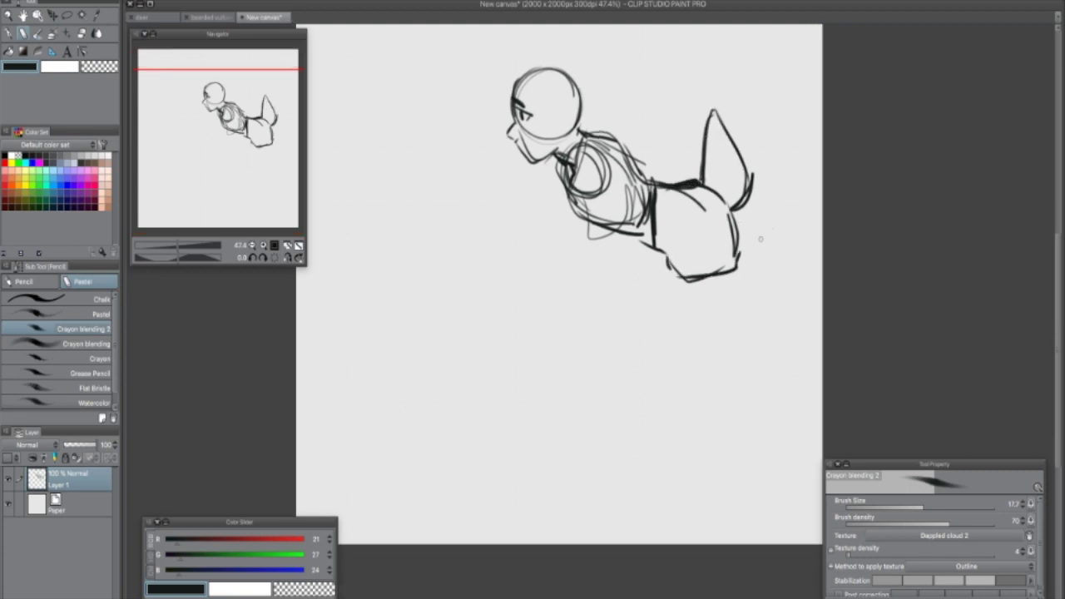
Step: Darken the hip block's lower edges and draw a diagonal guide and a hip circle inside it
drag(811, 293, 818, 282)
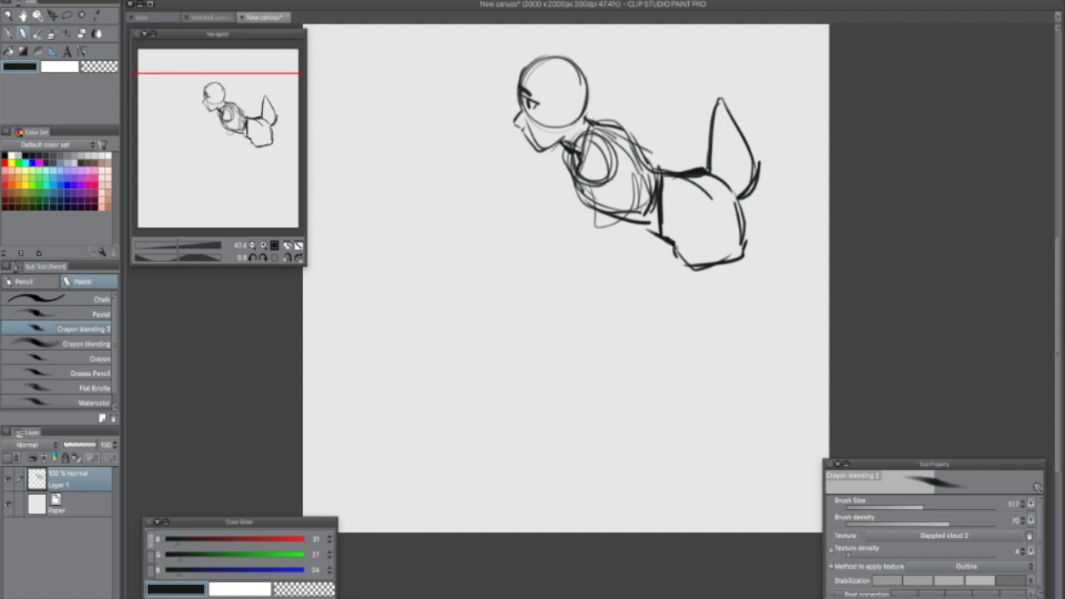
drag(683, 268, 745, 252)
drag(739, 222, 743, 263)
drag(816, 304, 822, 318)
drag(681, 261, 722, 193)
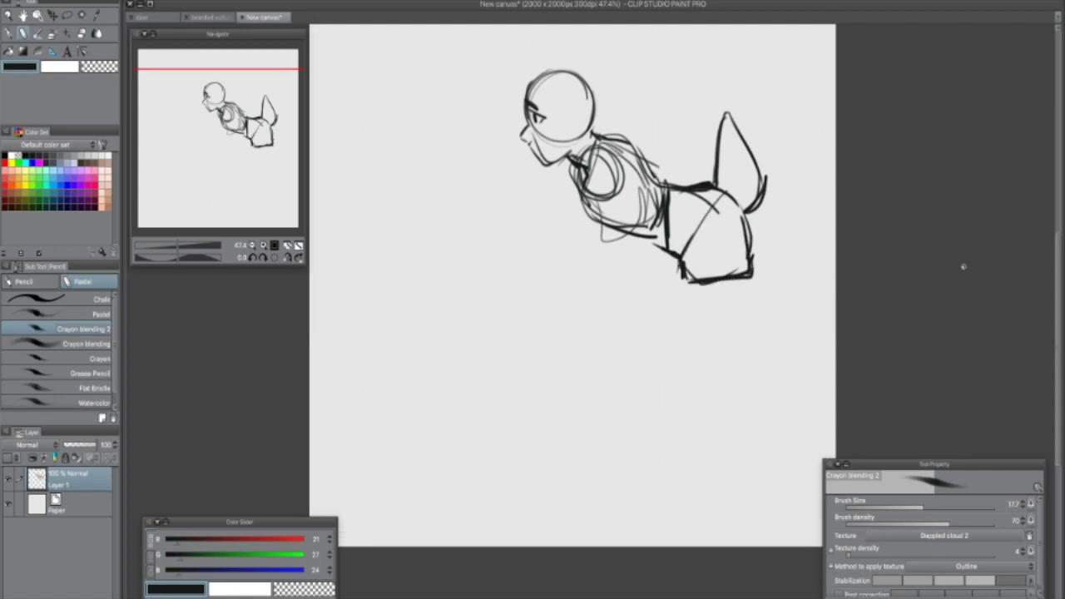
mouse_move(690, 200)
mouse_down()
mouse_move(678, 245)
mouse_move(736, 212)
mouse_move(699, 258)
mouse_up()
drag(804, 253, 816, 210)
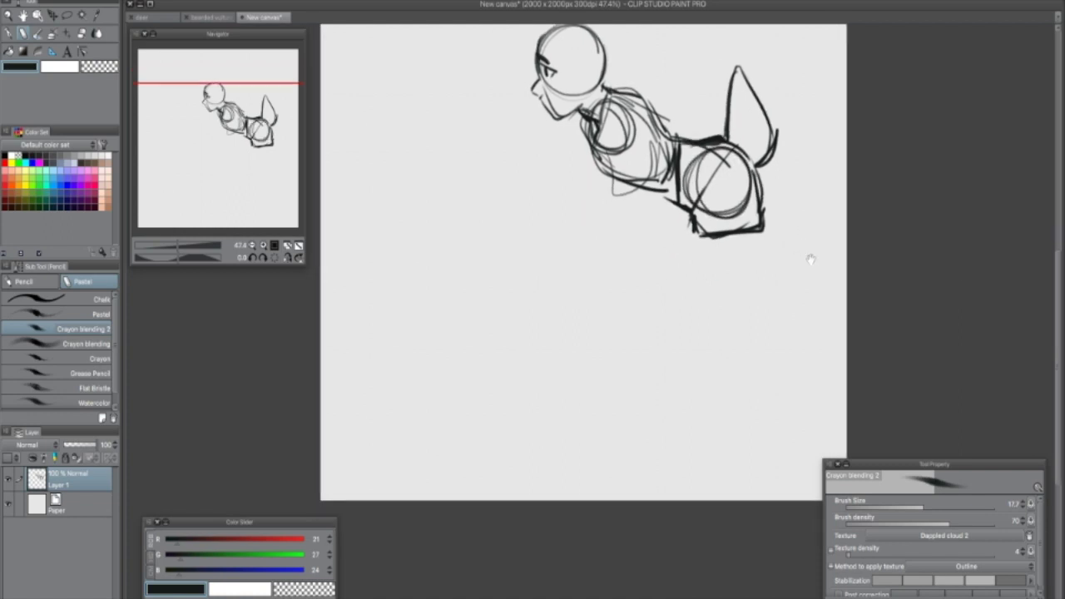
drag(801, 255, 825, 261)
Step: Sketch the thigh reaching forward and down from the hip with upper, middle and lower contour lines
drag(737, 195, 649, 255)
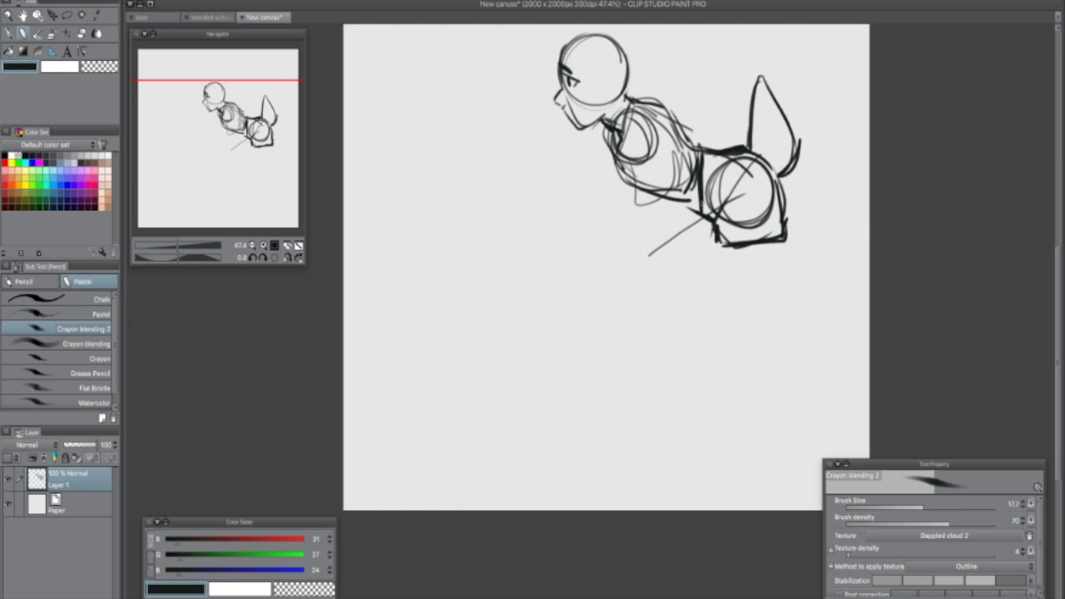
drag(703, 190, 627, 271)
drag(653, 295, 725, 261)
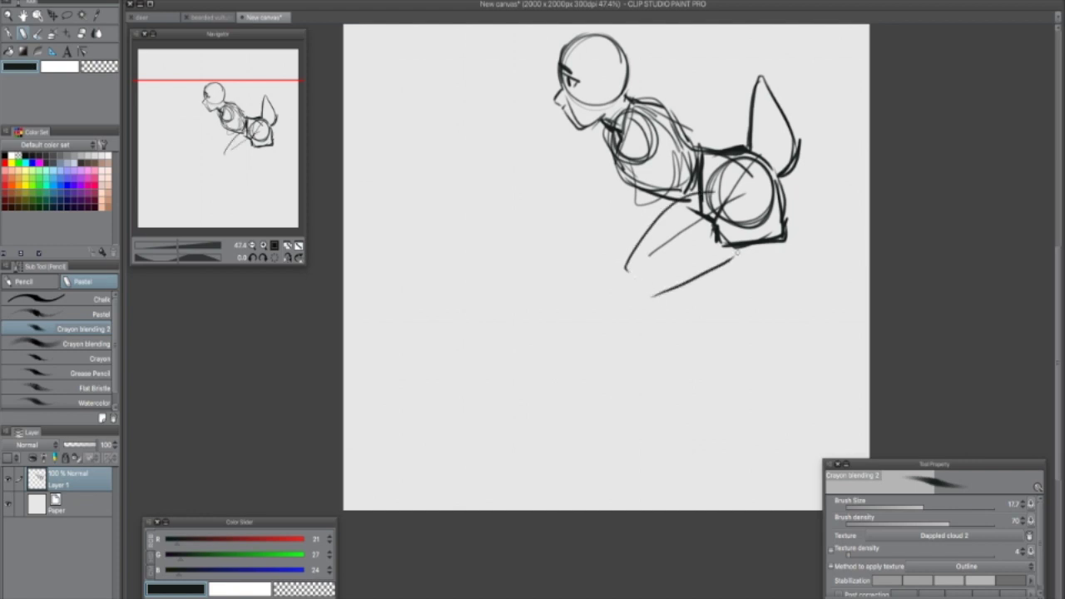
drag(784, 223, 761, 260)
drag(668, 287, 749, 267)
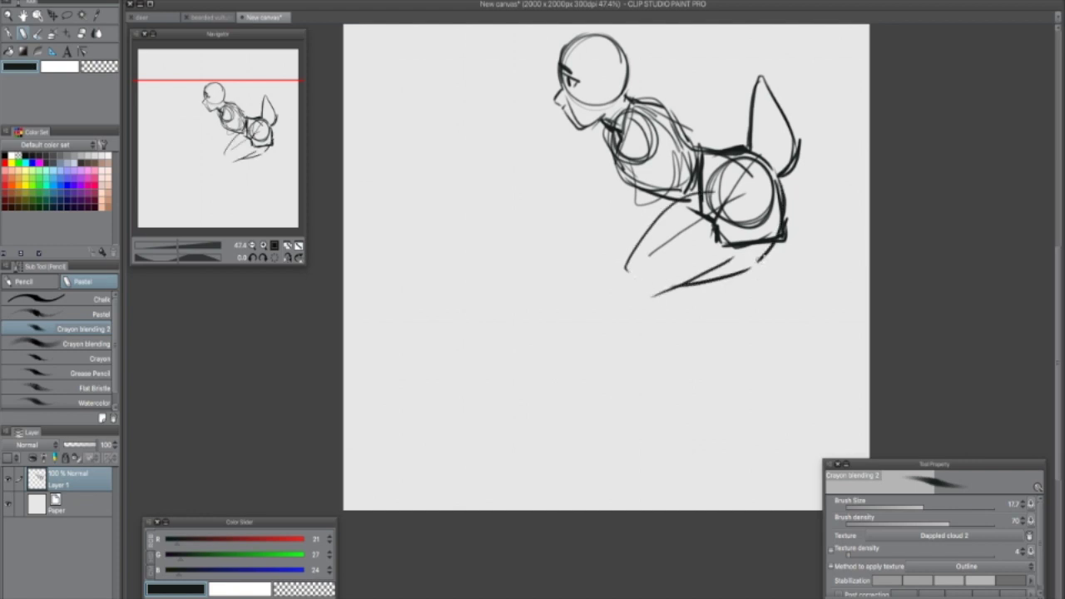
Step: Lasso the head and torso, rotate them clockwise into a more upright pose over the hips, apply the transform and deselect
drag(825, 304, 828, 335)
drag(748, 349, 719, 403)
click(68, 15)
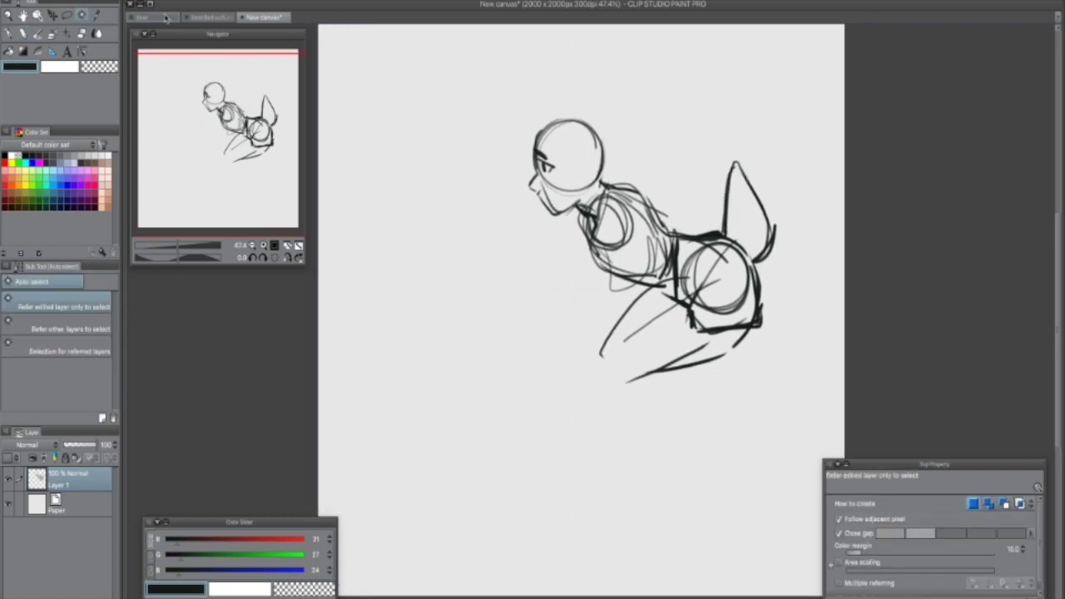
drag(632, 126, 598, 287)
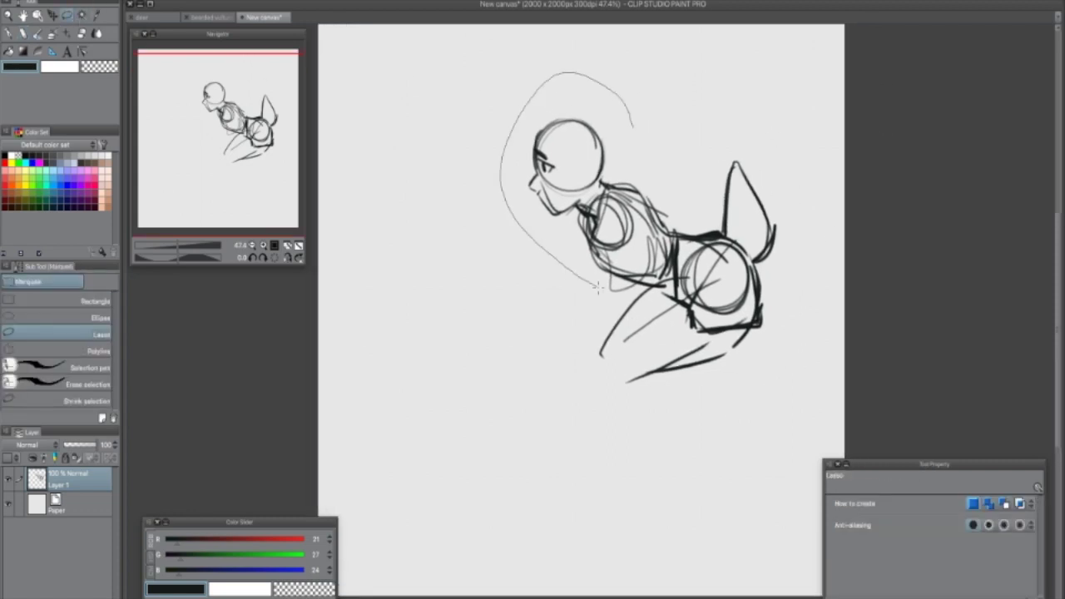
drag(695, 226, 674, 154)
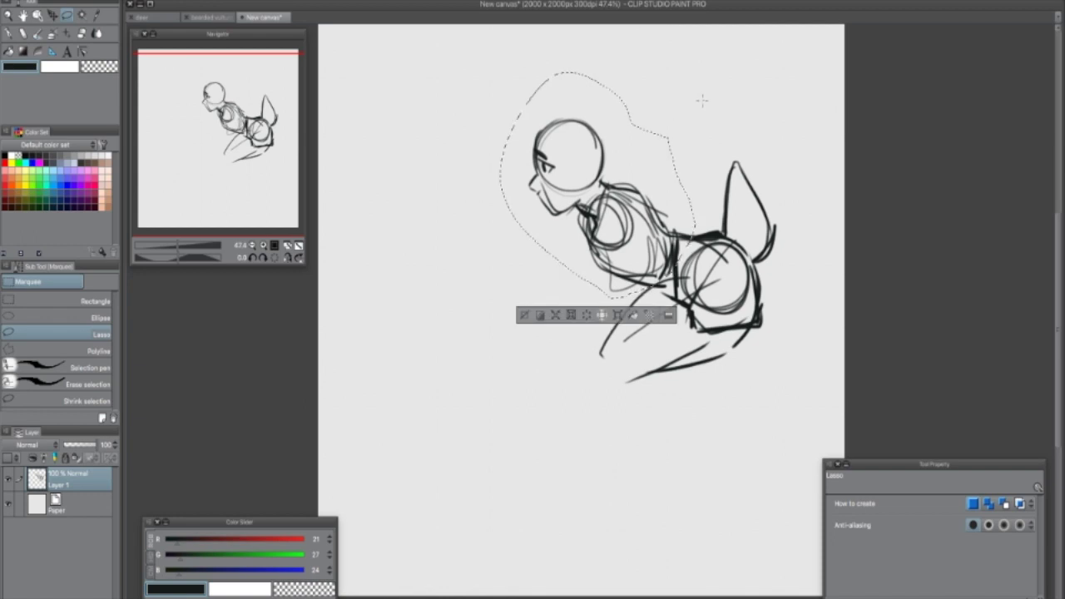
key(super+t)
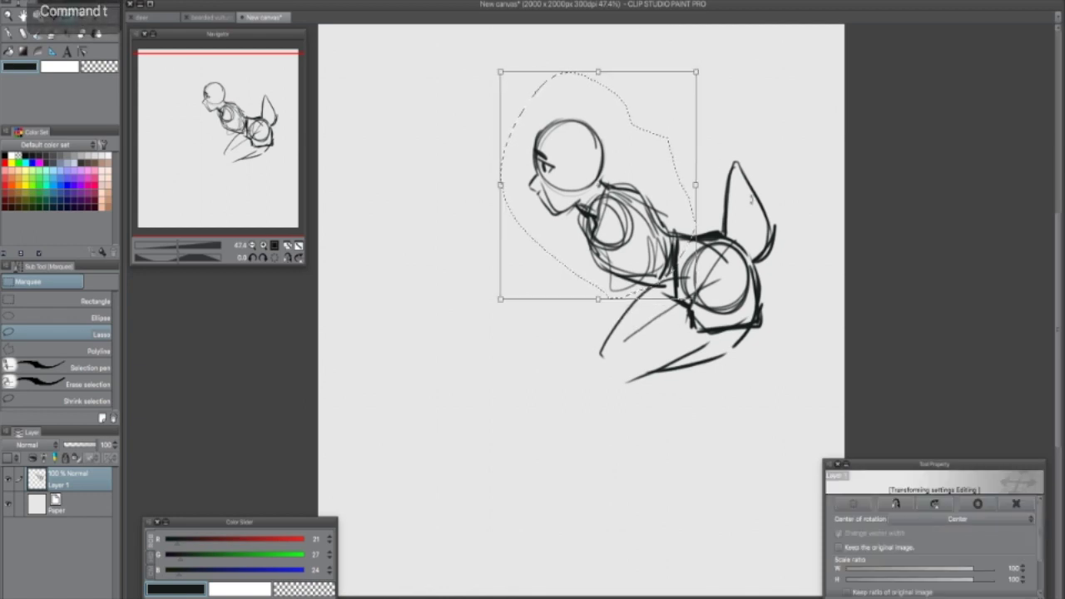
drag(752, 201, 738, 250)
mouse_move(649, 179)
mouse_down()
mouse_move(682, 159)
mouse_move(666, 152)
mouse_up()
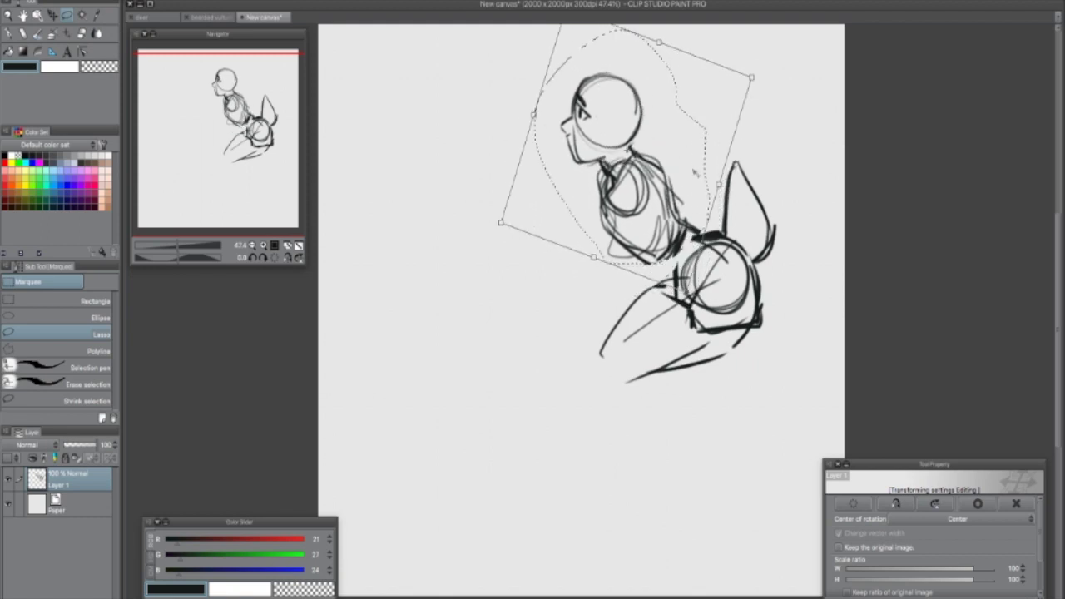
drag(691, 195, 690, 192)
drag(783, 279, 774, 290)
drag(687, 193, 699, 189)
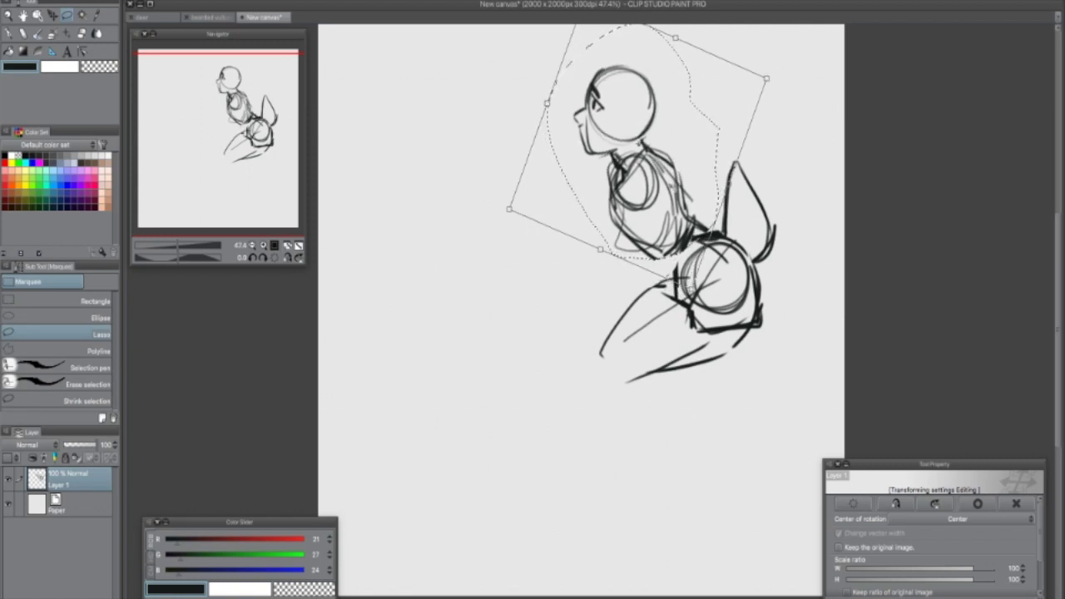
key(Return)
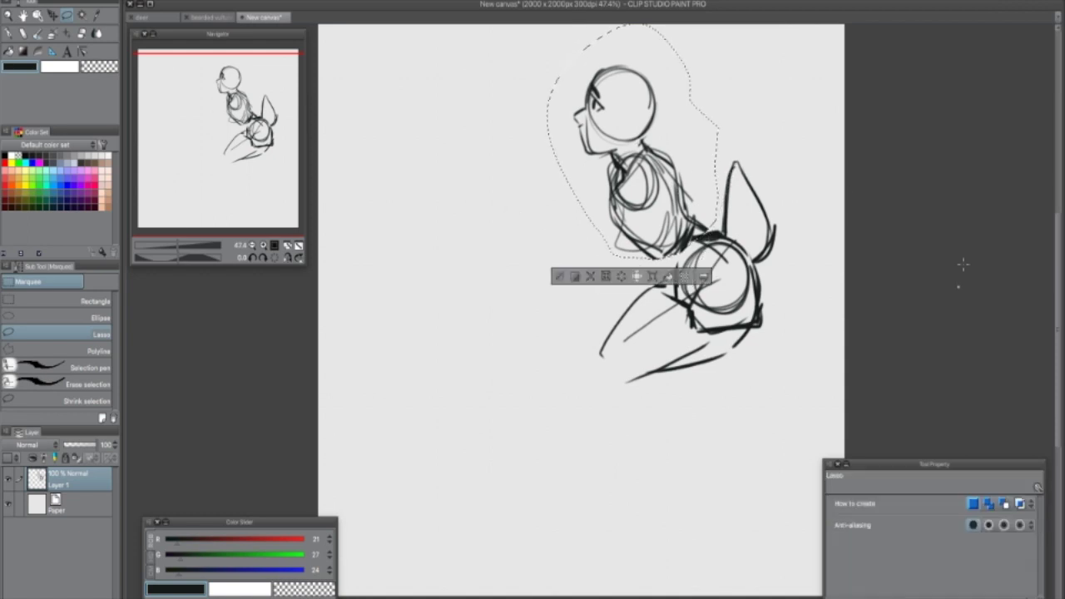
key(ctrl+d)
Step: Transform the whole figure, moving it down toward the canvas center and rotating it slightly clockwise
key(super+t)
drag(698, 269, 649, 331)
mouse_move(775, 373)
mouse_down()
mouse_move(770, 395)
mouse_move(779, 386)
mouse_up()
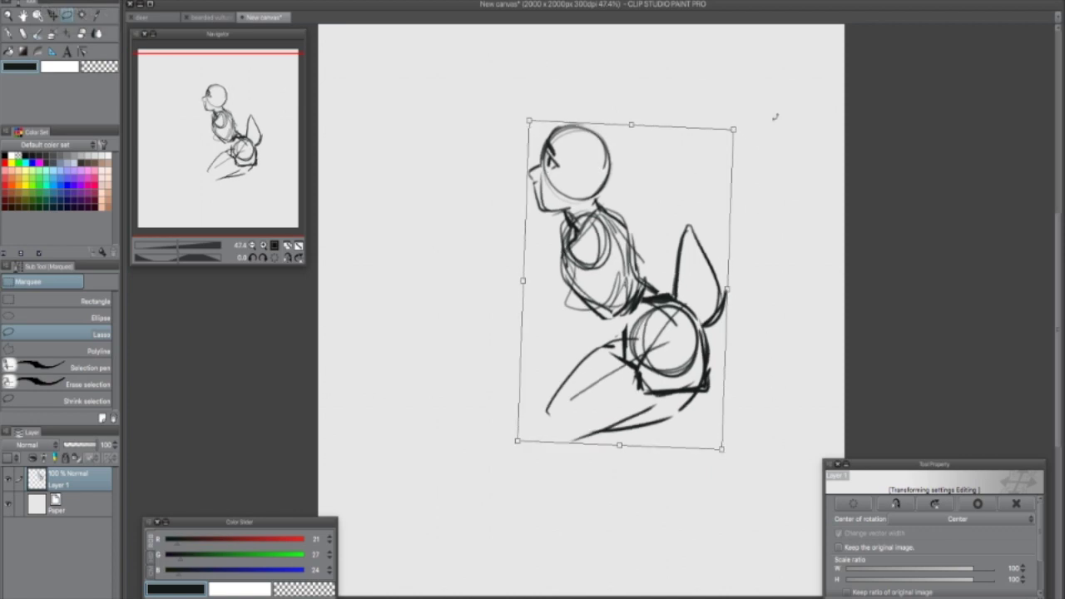
key(Return)
Step: Draw jagged fur tufts with the Crayon blending brush behind the head, along the cheek and below the chin
key(p)
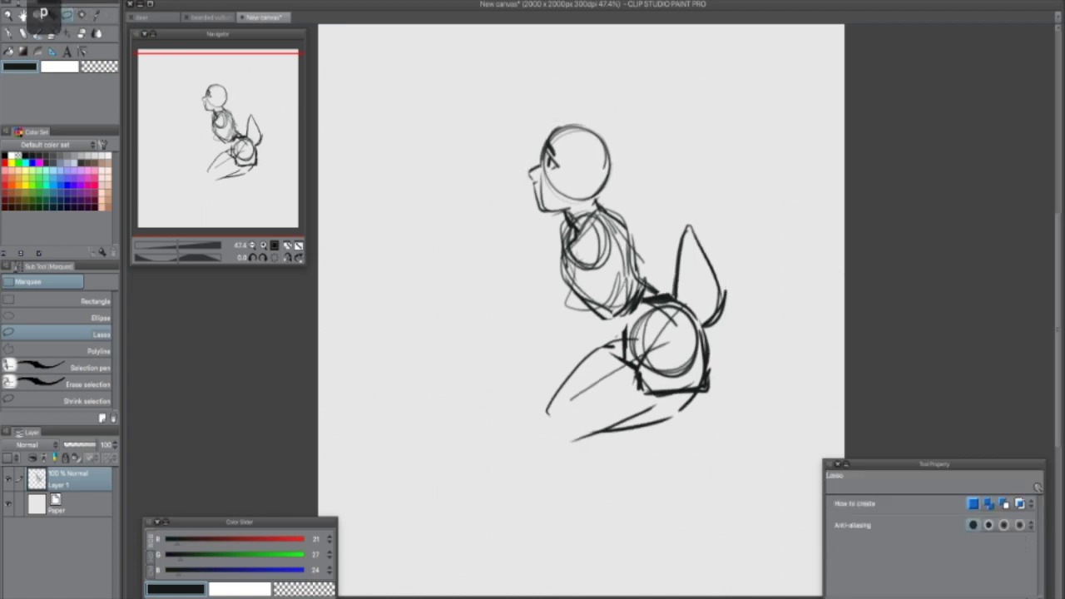
key(p)
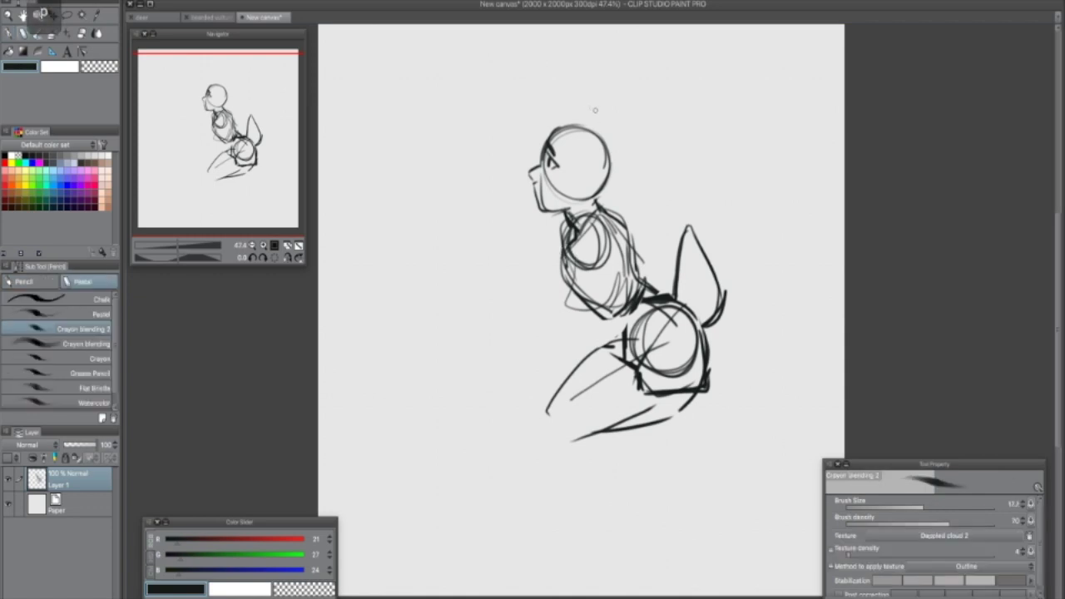
mouse_move(599, 140)
mouse_down()
mouse_move(642, 164)
mouse_move(620, 208)
mouse_move(629, 246)
mouse_up()
mouse_move(569, 210)
mouse_down()
mouse_move(536, 214)
mouse_move(571, 236)
mouse_up()
mouse_move(593, 193)
mouse_down()
mouse_move(576, 187)
mouse_move(592, 198)
mouse_move(626, 180)
mouse_move(616, 212)
mouse_up()
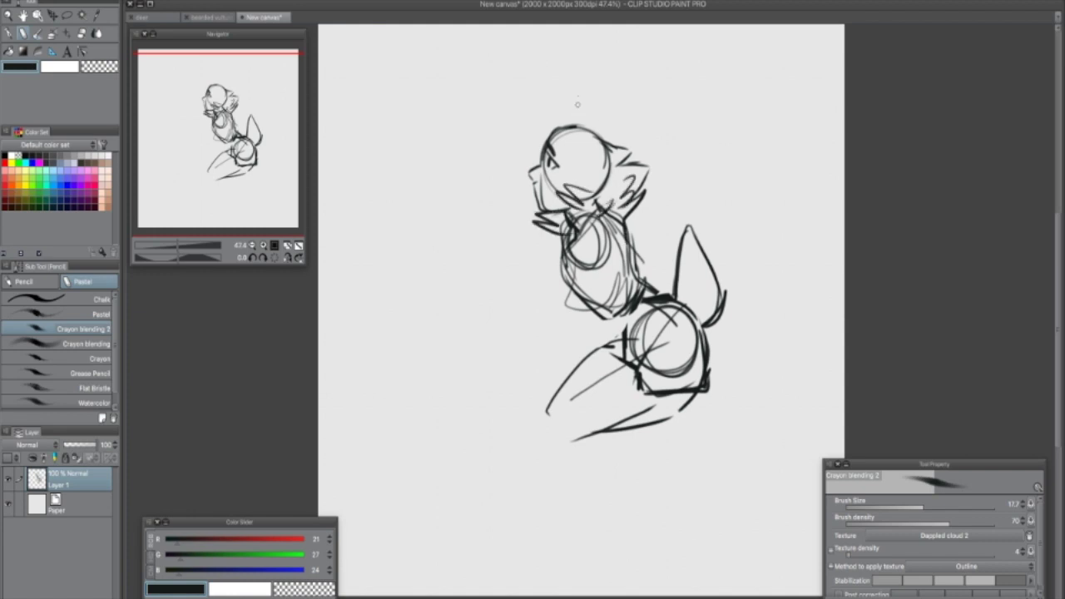
Step: Draw a small ear at the upper back of the head and a guide line across the face from the nose
drag(593, 132, 601, 156)
drag(539, 175, 564, 181)
mouse_move(594, 164)
mouse_down()
mouse_move(609, 155)
mouse_move(561, 169)
mouse_move(600, 159)
mouse_up()
mouse_move(596, 148)
mouse_down()
mouse_move(616, 154)
mouse_move(603, 158)
mouse_up()
drag(587, 170, 616, 153)
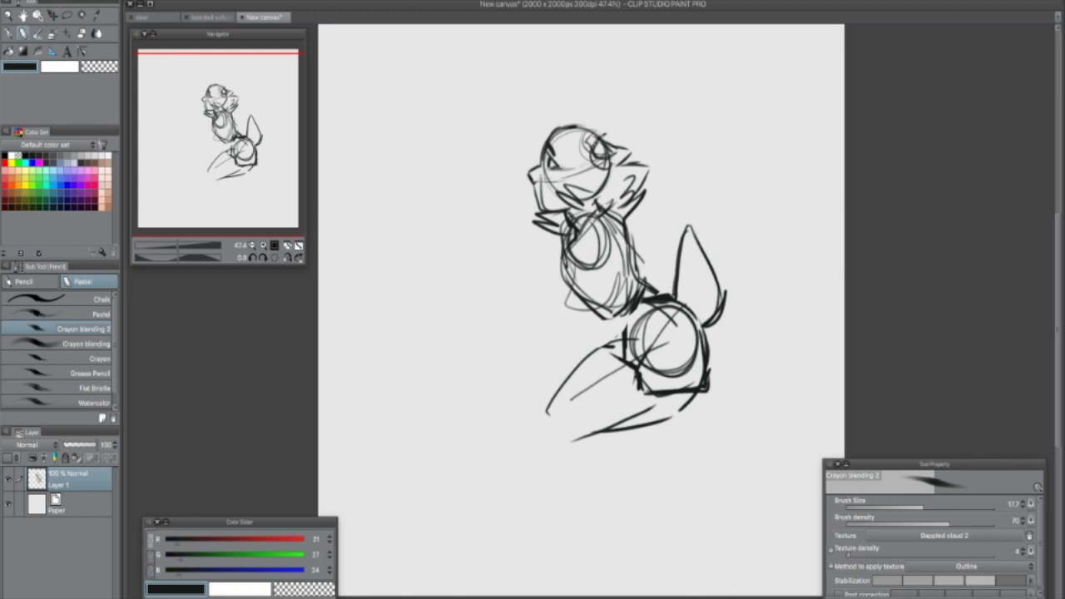
Step: Add short inner fur strokes near the base and along the outer edge of the raised tail
drag(716, 266, 710, 292)
drag(721, 278, 710, 294)
drag(765, 244, 803, 288)
drag(720, 292, 729, 317)
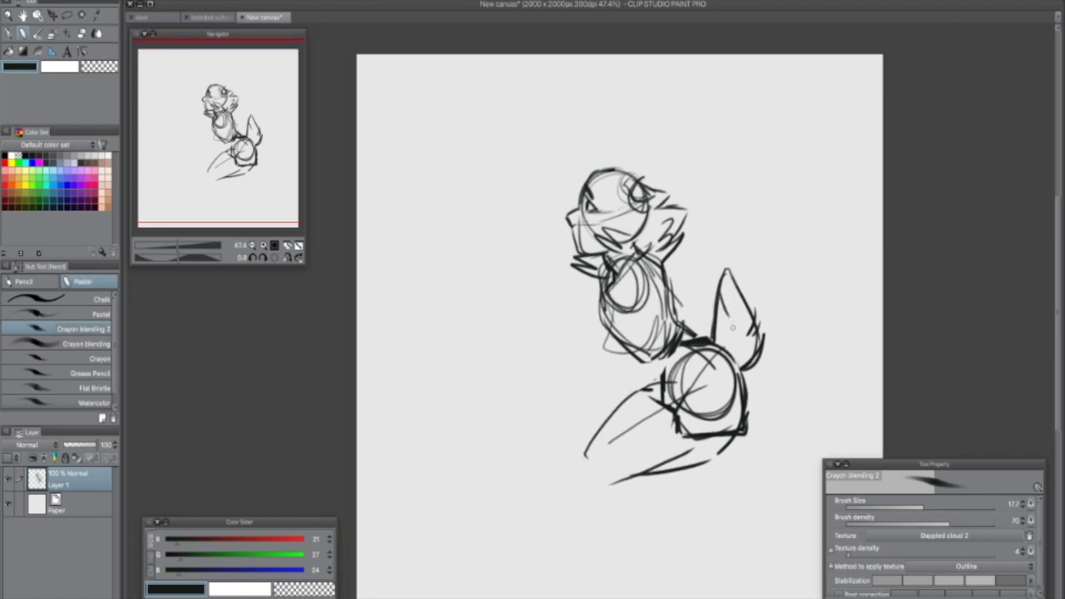
drag(807, 225, 863, 195)
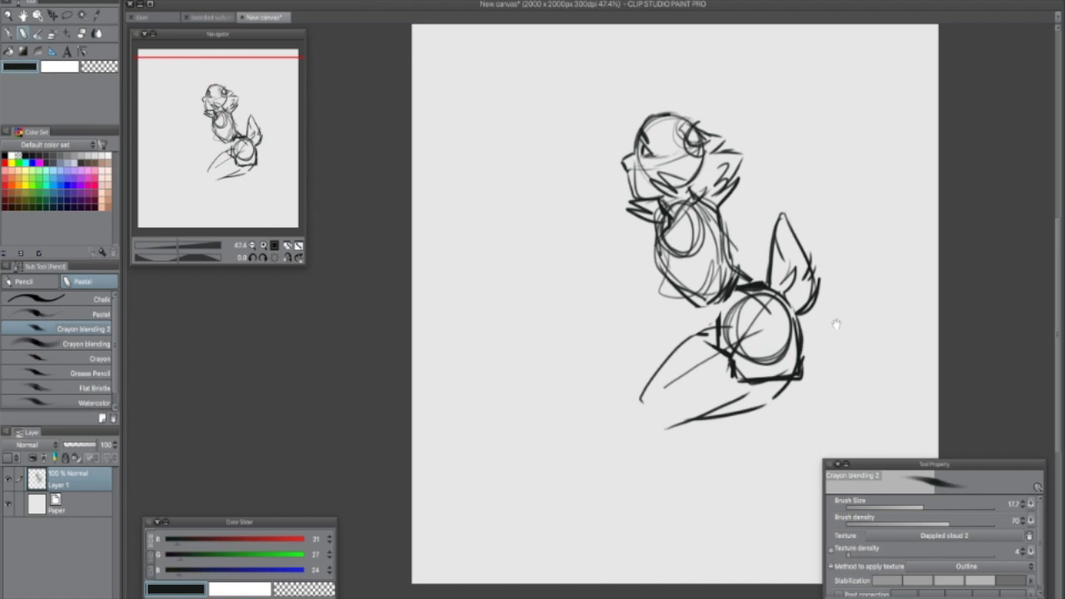
Step: Sketch a tilted demonstration head beside the figure, with a round skull, curved eye band, dark eyes, muzzle and ears
drag(836, 323, 871, 321)
mouse_move(528, 182)
mouse_down()
mouse_move(488, 223)
mouse_move(562, 236)
mouse_move(552, 193)
mouse_up()
drag(498, 254, 553, 282)
drag(567, 226, 562, 280)
drag(512, 194, 547, 289)
mouse_move(491, 255)
mouse_down()
mouse_move(563, 218)
mouse_move(568, 228)
mouse_move(541, 241)
mouse_move(549, 225)
mouse_move(549, 237)
mouse_move(512, 248)
mouse_move(535, 268)
mouse_up()
mouse_move(552, 230)
mouse_down()
mouse_move(555, 248)
mouse_move(555, 188)
mouse_move(568, 224)
mouse_up()
mouse_move(497, 247)
mouse_down()
mouse_move(509, 271)
mouse_move(561, 263)
mouse_move(545, 270)
mouse_up()
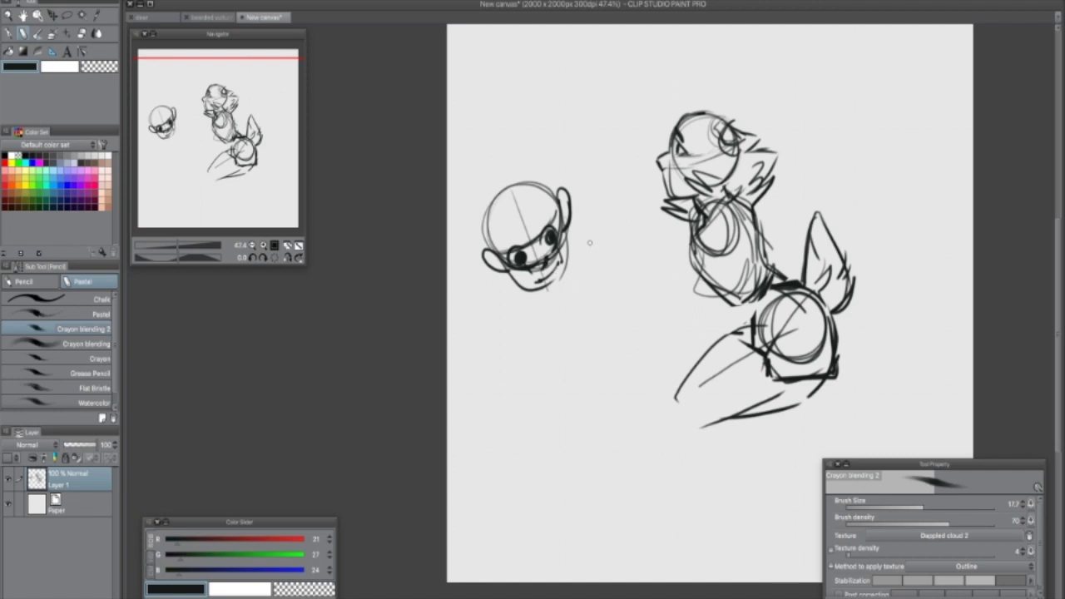
Step: Sketch a second demonstration head as an upright oval with guide lines, eyes, brow, nose, mouth and ears
mouse_move(589, 242)
mouse_down()
mouse_move(644, 245)
mouse_move(640, 301)
mouse_move(626, 312)
mouse_move(605, 240)
mouse_move(607, 319)
mouse_up()
mouse_move(590, 281)
mouse_down()
mouse_move(629, 284)
mouse_move(601, 272)
mouse_move(622, 265)
mouse_move(622, 249)
mouse_up()
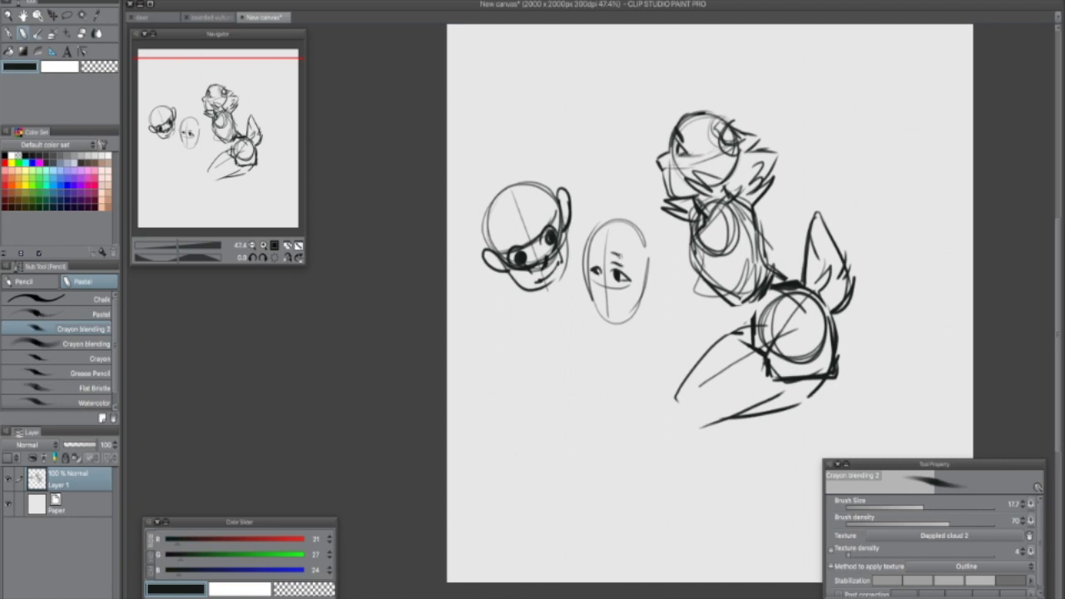
drag(601, 307, 611, 312)
drag(612, 256, 616, 262)
mouse_move(601, 284)
mouse_down()
mouse_move(606, 294)
mouse_move(649, 284)
mouse_up()
drag(662, 280, 644, 303)
mouse_move(633, 254)
mouse_down()
mouse_move(579, 285)
mouse_move(587, 281)
mouse_up()
Step: Darken the ears of the tilted head, then remove the oval head's far ear and firm up its jaw
drag(546, 197, 550, 201)
mouse_move(534, 268)
mouse_down()
mouse_move(565, 241)
mouse_move(564, 202)
mouse_move(561, 247)
mouse_move(484, 263)
mouse_move(502, 276)
mouse_up()
drag(491, 268, 516, 279)
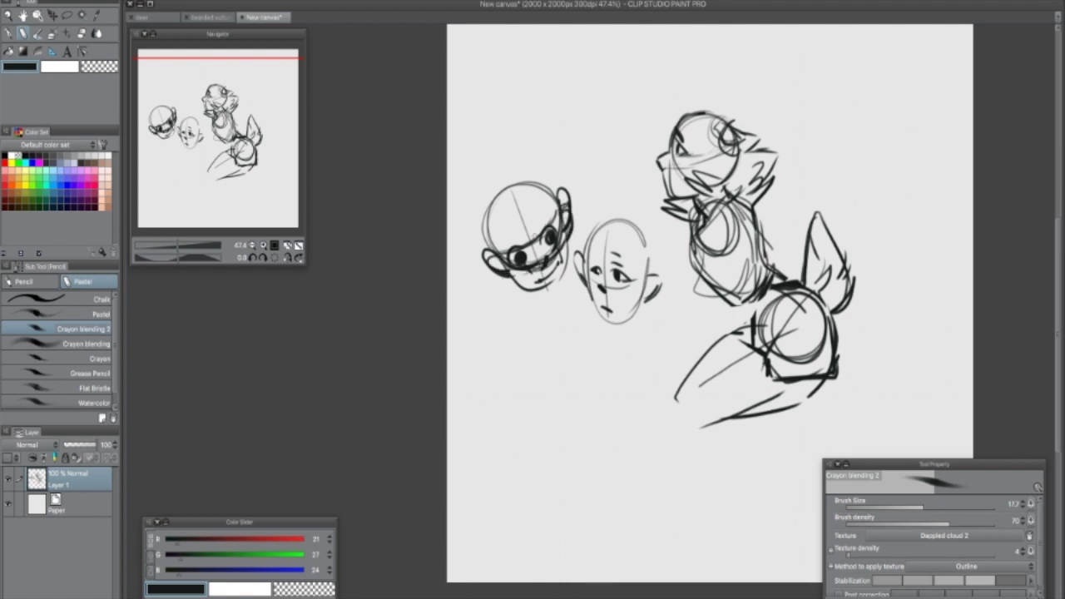
drag(588, 243, 584, 263)
drag(598, 306, 603, 316)
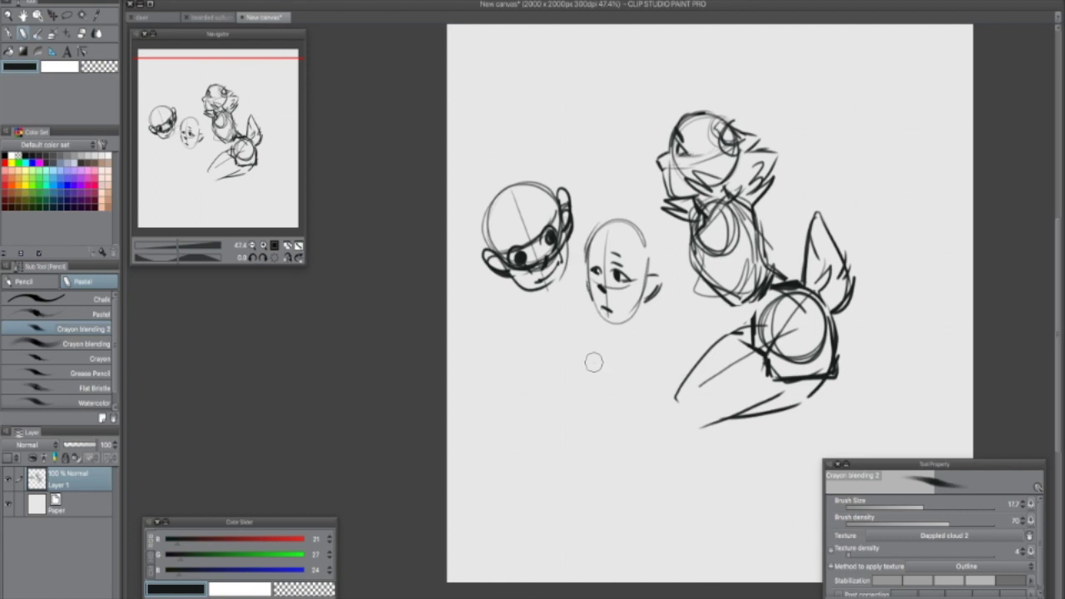
mouse_move(589, 235)
mouse_down()
mouse_move(594, 309)
mouse_move(629, 323)
mouse_move(638, 311)
mouse_up()
Step: Erase both demonstration heads, leaving only the creature figure
drag(694, 337, 672, 386)
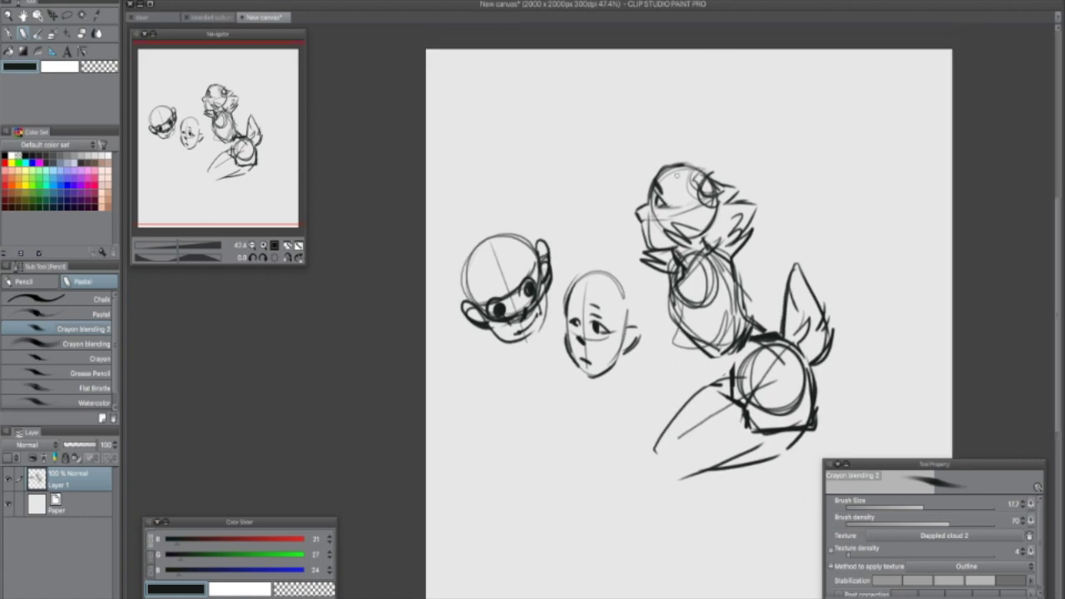
drag(714, 454, 706, 466)
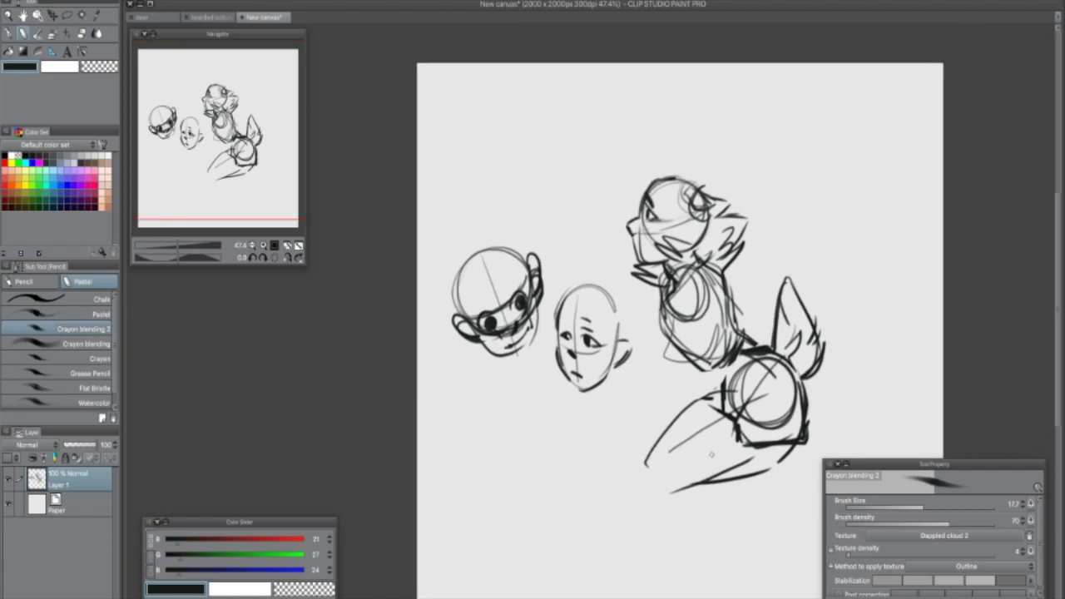
mouse_move(456, 298)
mouse_down()
mouse_move(470, 266)
mouse_move(522, 391)
mouse_move(508, 286)
mouse_move(593, 422)
mouse_move(601, 325)
mouse_move(617, 350)
mouse_move(619, 319)
mouse_move(580, 341)
mouse_move(552, 297)
mouse_move(542, 332)
mouse_move(515, 250)
mouse_move(528, 307)
mouse_move(495, 276)
mouse_move(482, 241)
mouse_move(456, 341)
mouse_move(556, 247)
mouse_up()
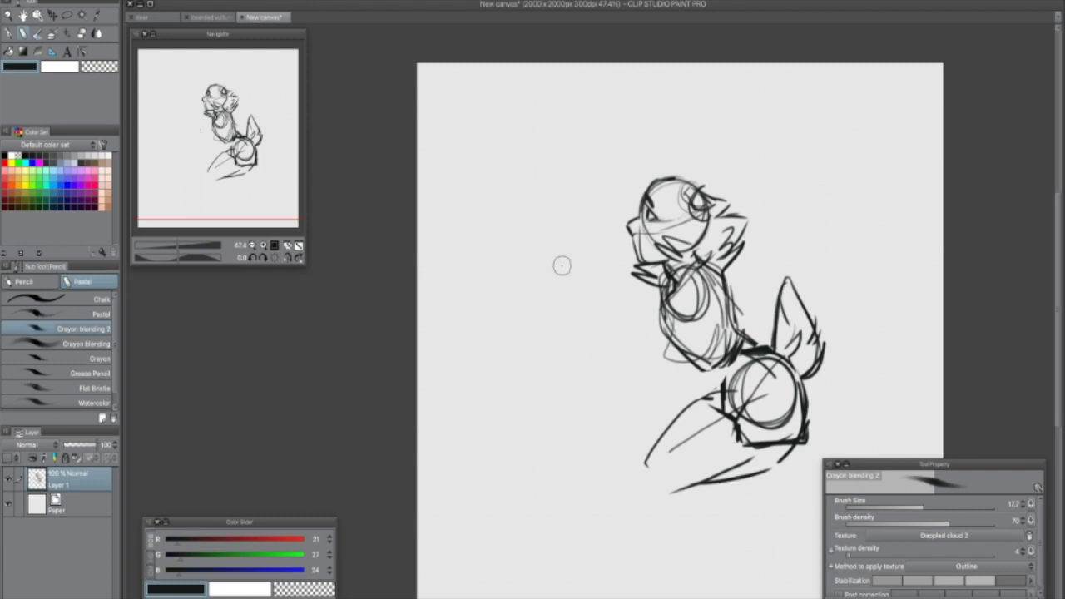
Step: Draw two long upright rabbit ears sweeping back from the head, with a folded tip and darker edge on the near ear
drag(641, 221, 695, 201)
mouse_move(644, 238)
mouse_down()
mouse_move(704, 215)
mouse_move(703, 201)
mouse_move(760, 131)
mouse_move(758, 190)
mouse_move(707, 225)
mouse_move(776, 115)
mouse_up()
drag(704, 182, 754, 140)
mouse_move(697, 173)
mouse_down()
mouse_move(708, 145)
mouse_move(736, 159)
mouse_up()
drag(796, 334, 770, 369)
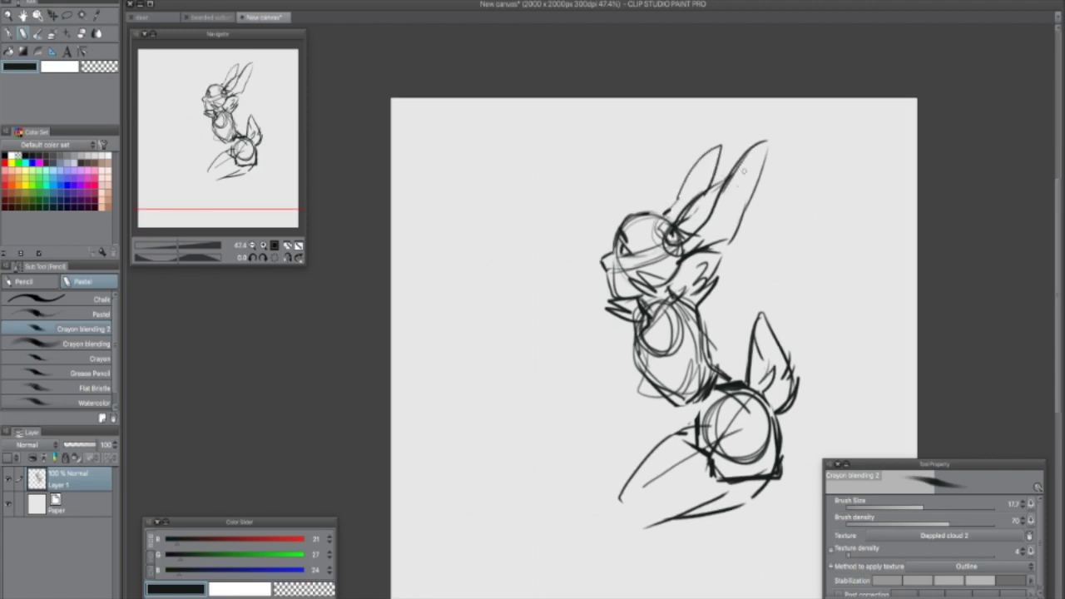
drag(732, 238, 699, 249)
drag(768, 143, 748, 173)
drag(771, 151, 730, 233)
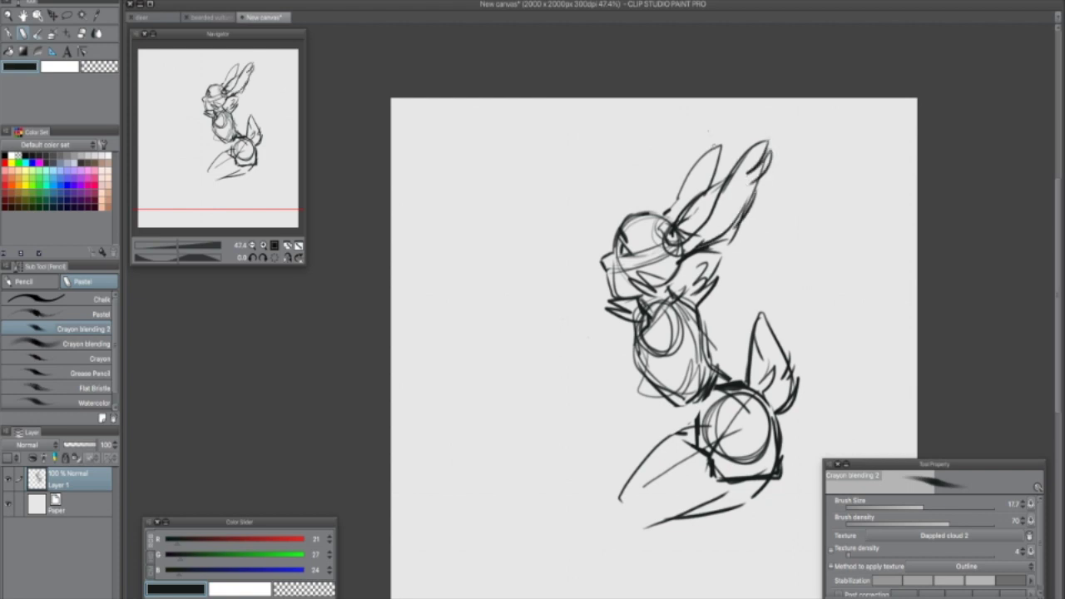
Step: Try jagged fur tufts along the top of the head, erase the skull outline and undo the replacement strokes
mouse_move(626, 218)
mouse_down()
mouse_move(665, 198)
mouse_move(729, 253)
mouse_move(709, 271)
mouse_up()
drag(818, 340, 823, 316)
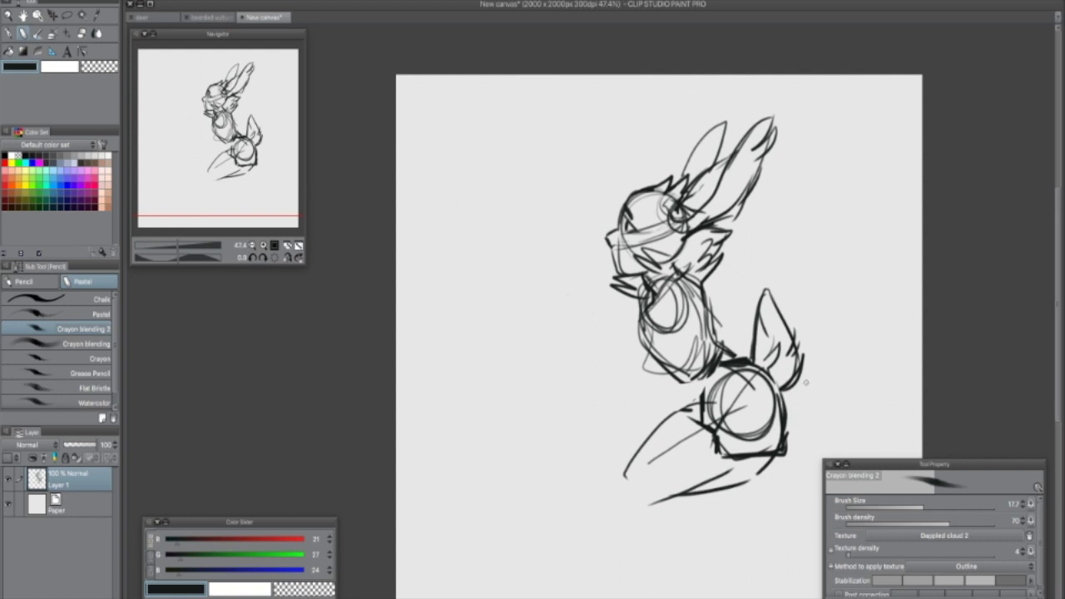
key(ctrl+z)
key(ctrl+z)
mouse_move(656, 190)
mouse_down()
mouse_move(641, 195)
mouse_move(672, 199)
mouse_up()
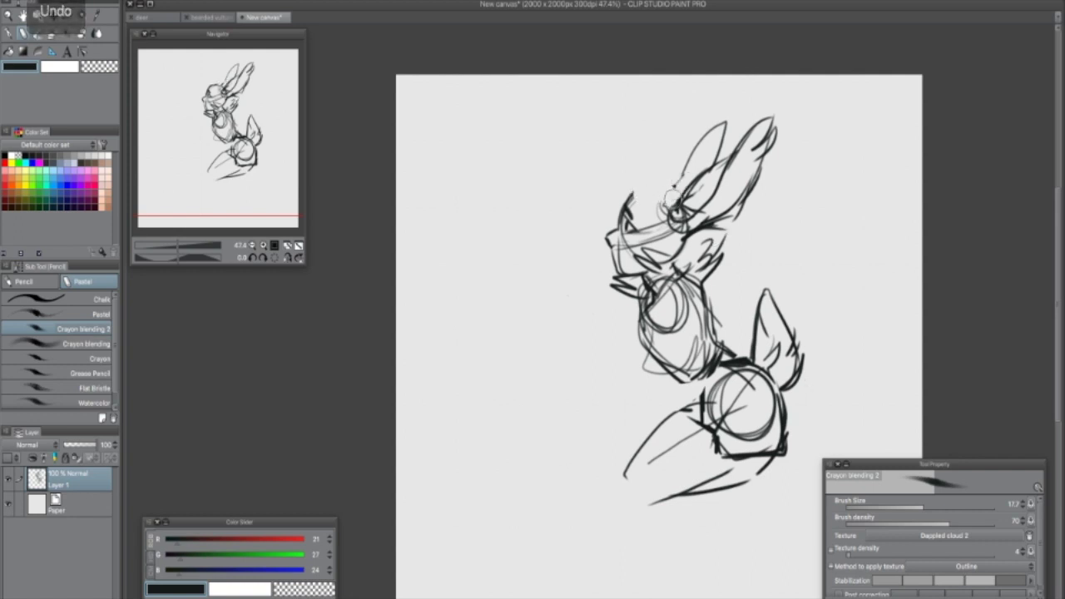
key(ctrl+z)
key(ctrl+z)
key(ctrl+z)
drag(616, 218, 662, 194)
drag(625, 206, 668, 190)
key(ctrl+z)
key(ctrl+z)
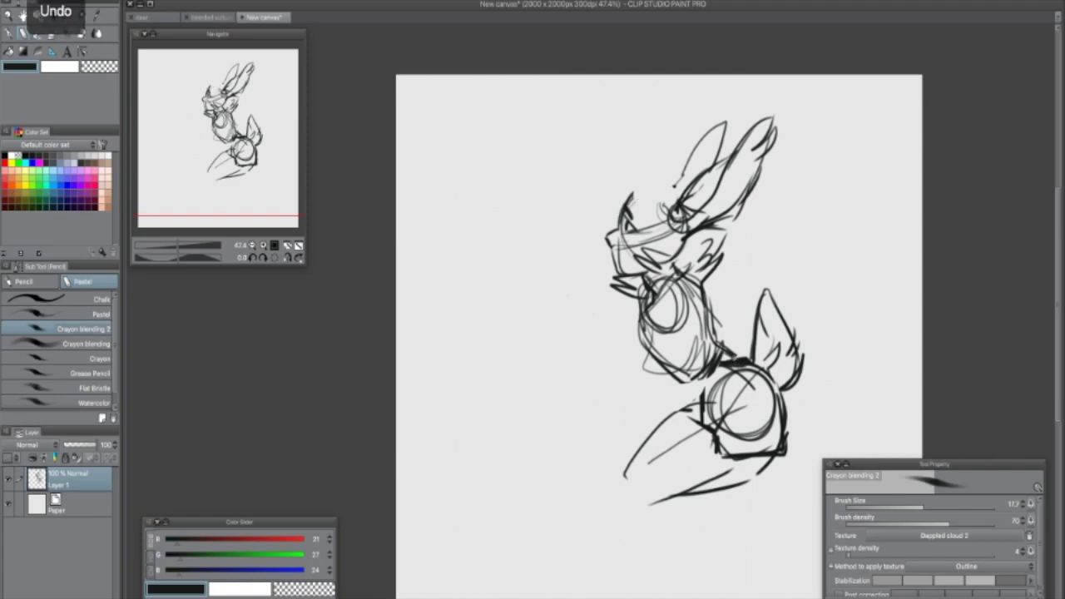
Step: Draw a loose swept fringe of hair from the ear base over the forehead
mouse_move(676, 186)
mouse_down()
mouse_move(625, 173)
mouse_move(610, 205)
mouse_move(632, 196)
mouse_move(651, 224)
mouse_up()
mouse_move(646, 199)
mouse_down()
mouse_move(658, 230)
mouse_move(676, 233)
mouse_up()
drag(807, 439, 825, 368)
scroll(824, 367, down, 1)
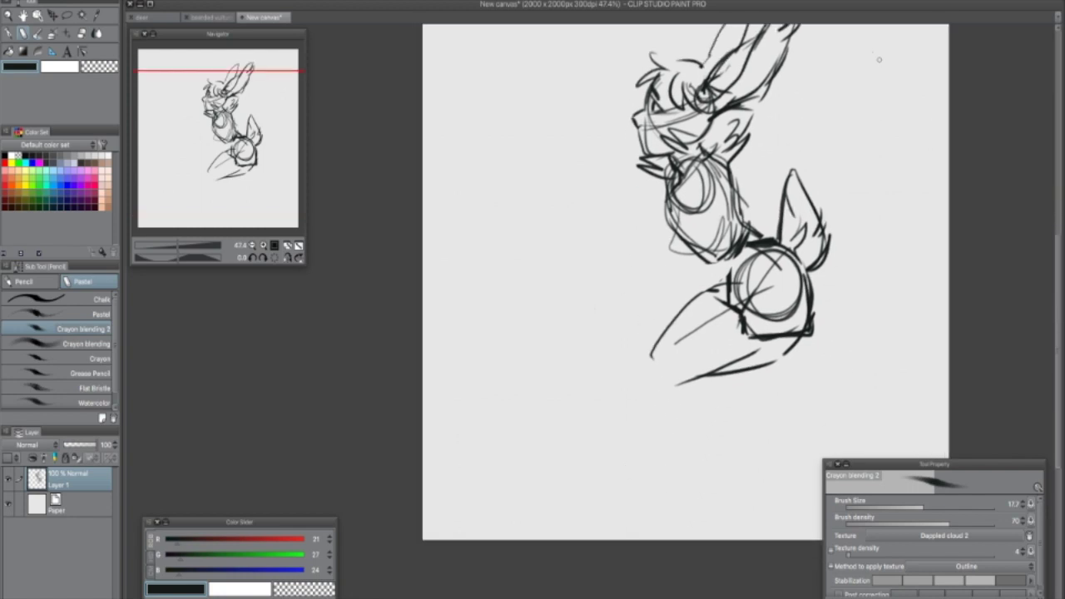
scroll(666, 299, up, 1)
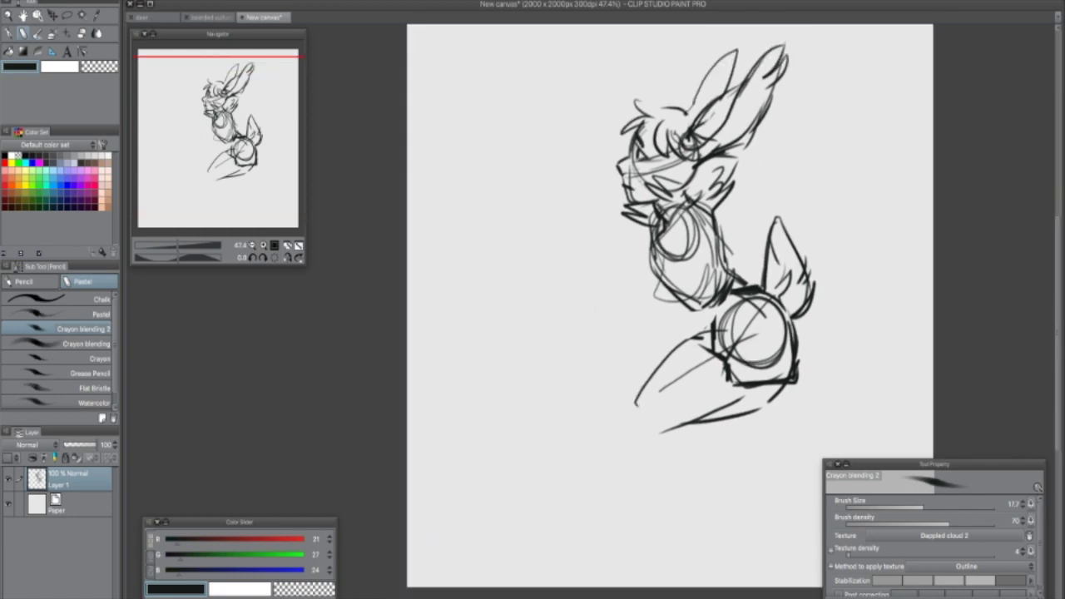
Step: Strengthen the muzzle and chin lines and define the back edge of the cheek
drag(622, 191, 657, 198)
key(ctrl+z)
mouse_move(619, 166)
mouse_down()
mouse_move(627, 207)
mouse_move(689, 192)
mouse_move(691, 167)
mouse_up()
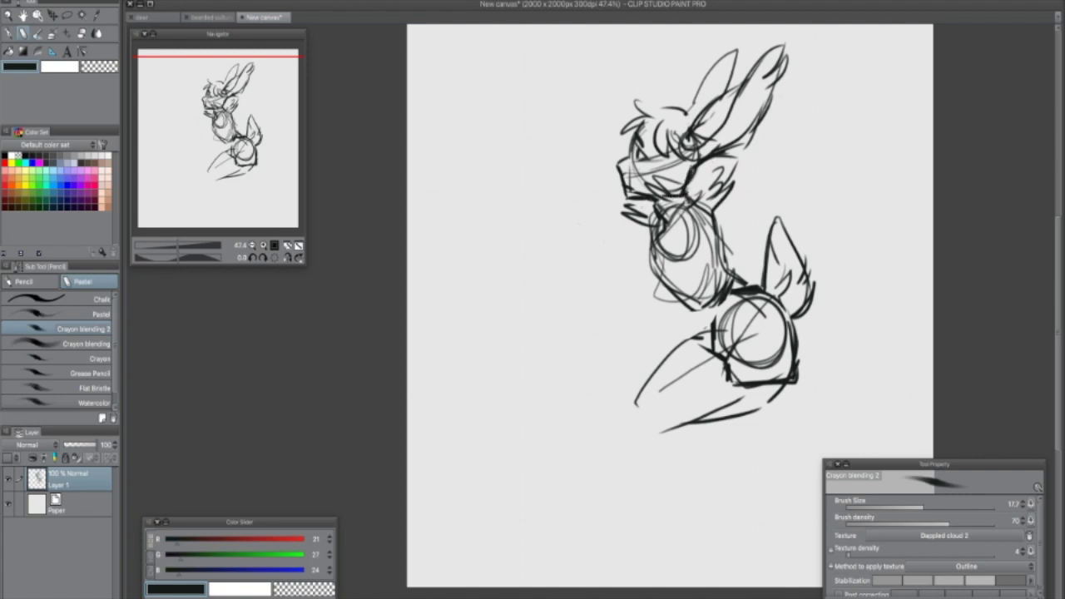
Step: Thicken the outline of the far ear and fill its inside with hatching, adding a small hair tuft on top
drag(634, 107, 664, 98)
mouse_move(647, 109)
mouse_down()
mouse_move(672, 94)
mouse_move(694, 101)
mouse_move(735, 53)
mouse_up()
drag(699, 86, 742, 40)
drag(720, 94, 742, 48)
drag(689, 105, 704, 72)
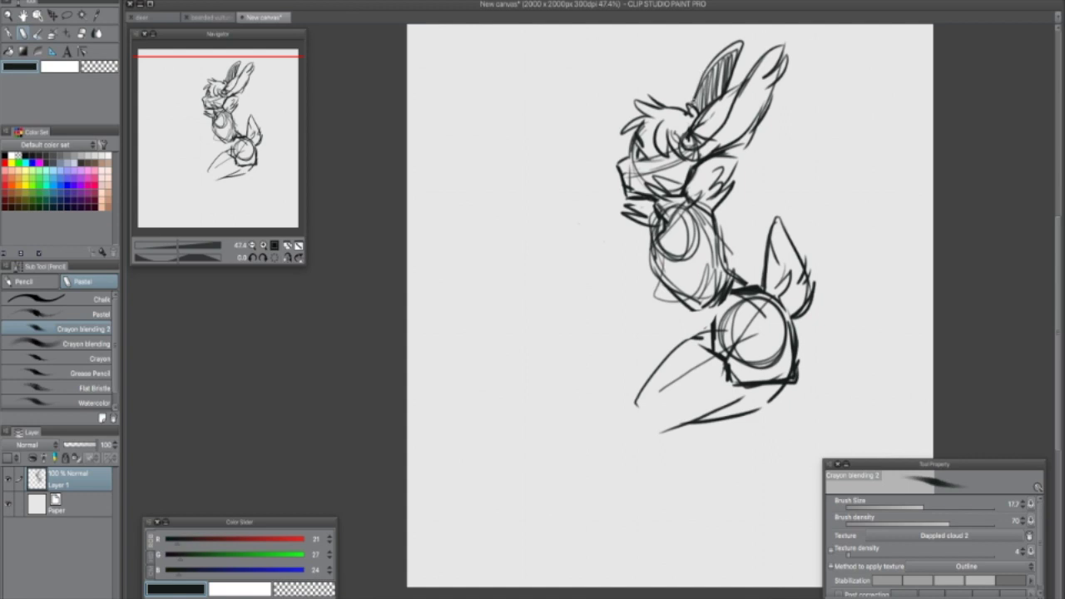
Step: Add pointed fur strands along the cheek, below the chin and at the base of the near ear
mouse_move(662, 114)
mouse_down()
mouse_move(650, 136)
mouse_move(658, 152)
mouse_up()
mouse_move(759, 150)
mouse_down()
mouse_move(691, 185)
mouse_move(694, 170)
mouse_move(653, 209)
mouse_move(682, 208)
mouse_up()
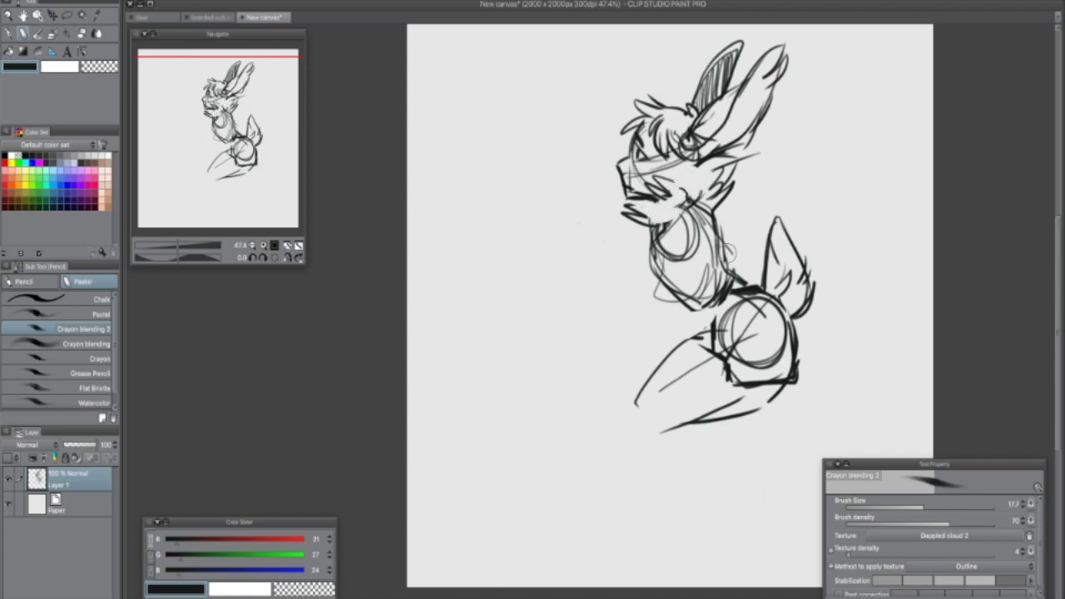
drag(617, 208, 691, 199)
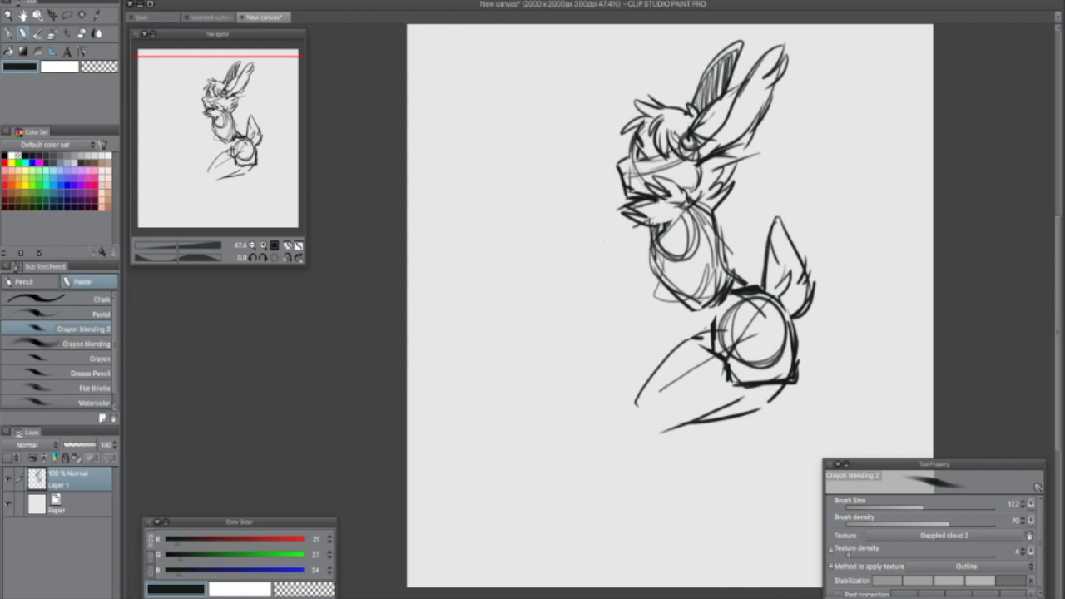
drag(740, 114, 696, 156)
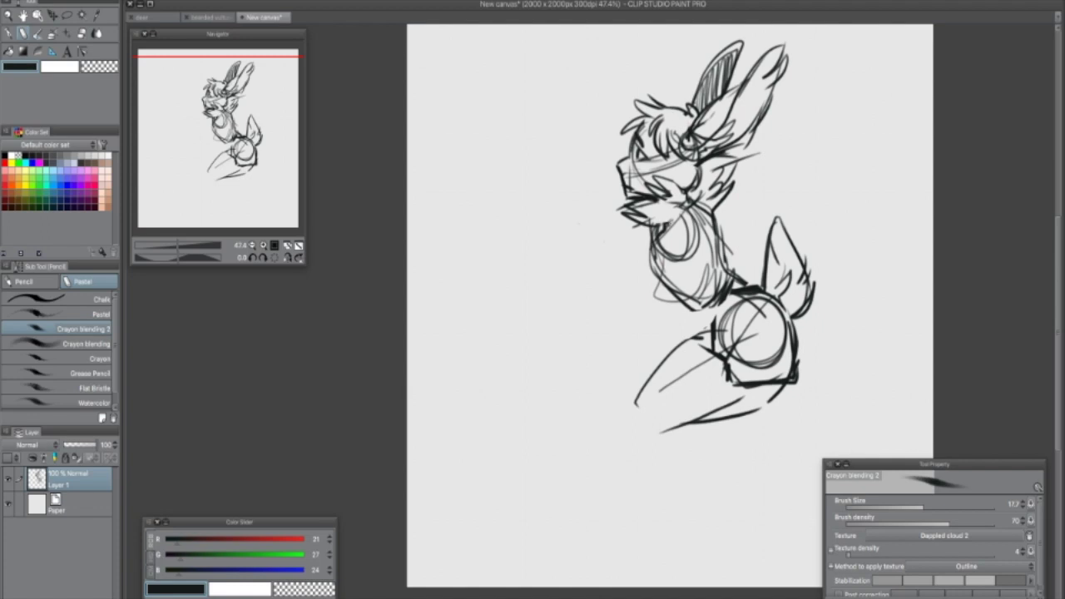
Step: Erase the fringe, try long pointed strands across the face and undo them
mouse_move(646, 102)
mouse_down()
mouse_move(622, 133)
mouse_move(645, 104)
mouse_move(666, 150)
mouse_move(682, 108)
mouse_move(689, 116)
mouse_up()
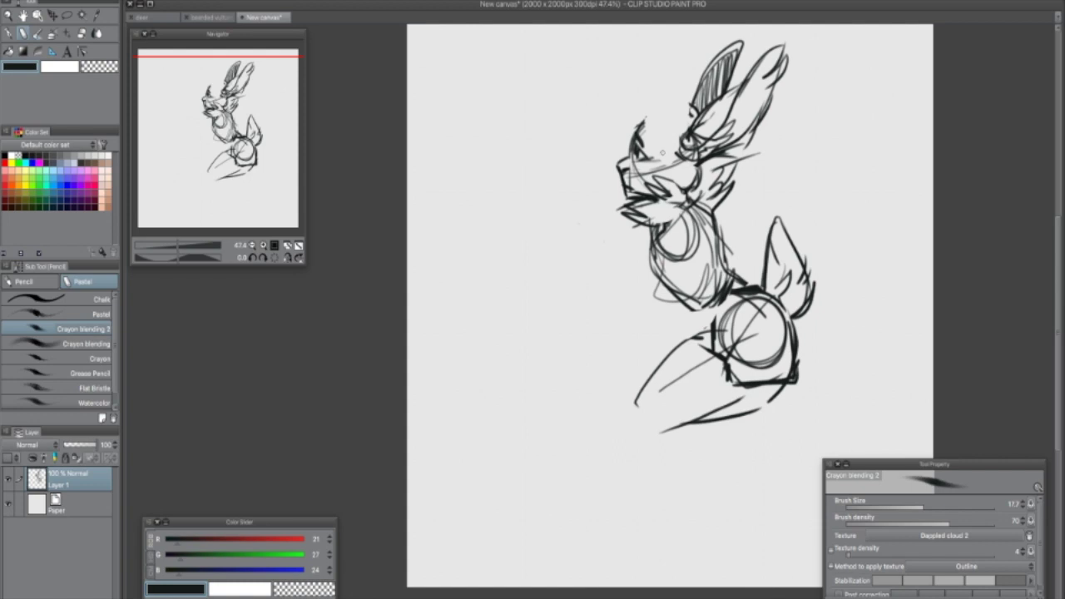
mouse_move(647, 119)
mouse_down()
mouse_move(642, 147)
mouse_move(670, 179)
mouse_move(680, 177)
mouse_up()
drag(676, 134, 685, 184)
scroll(773, 239, up, 3)
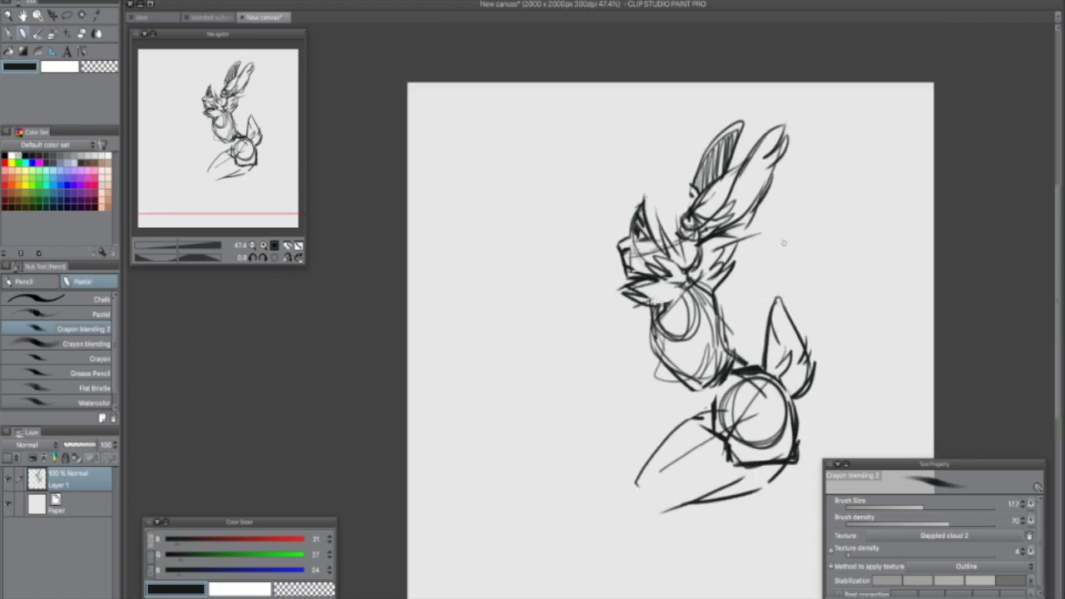
scroll(772, 262, down, 1)
key(super+z)
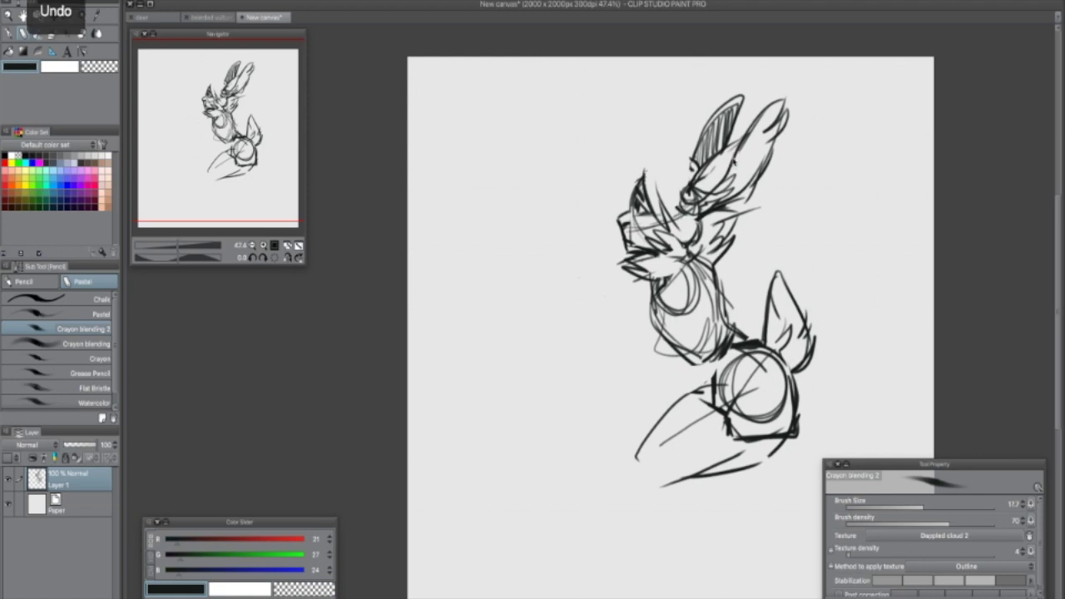
key(super+z)
key(super+z)
Step: Redraw the rounded top of the head from the brow back to the base of the ears
drag(745, 249, 720, 135)
scroll(721, 135, up, 5)
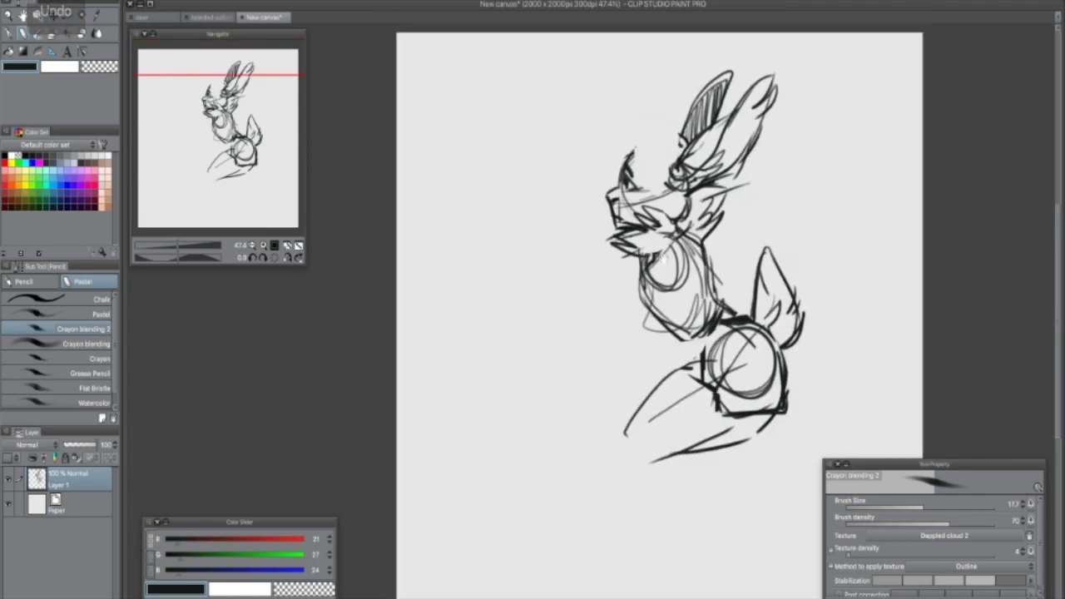
drag(629, 177, 666, 160)
mouse_move(619, 197)
mouse_down()
mouse_move(659, 163)
mouse_move(682, 159)
mouse_move(672, 163)
mouse_up()
drag(757, 217, 711, 274)
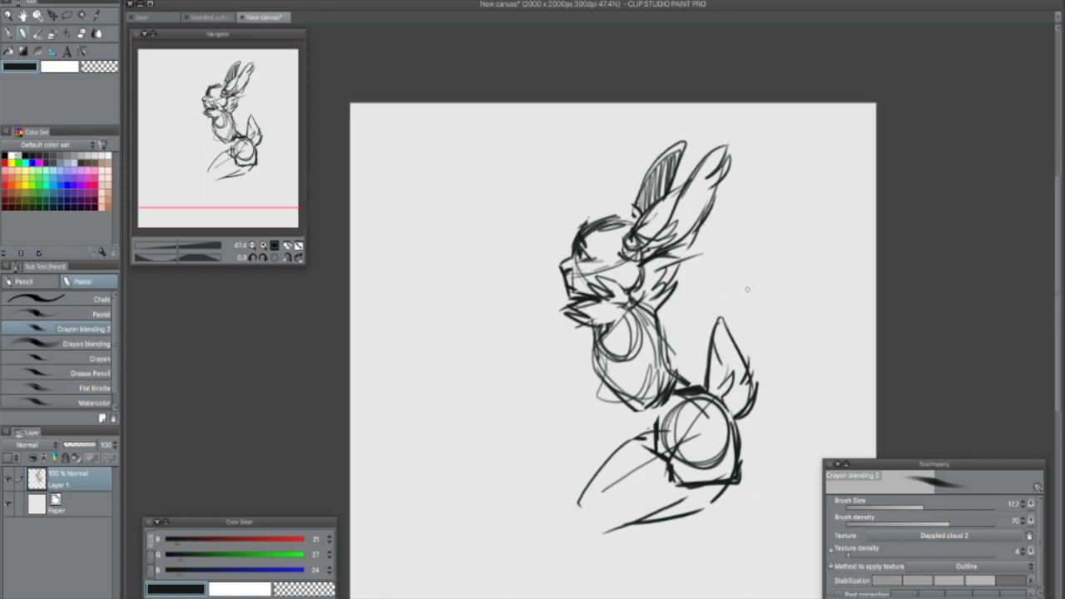
Step: Redraw the face with a narrow, stern eye and brow, and add jagged tufts along the top of the head
drag(752, 362, 752, 364)
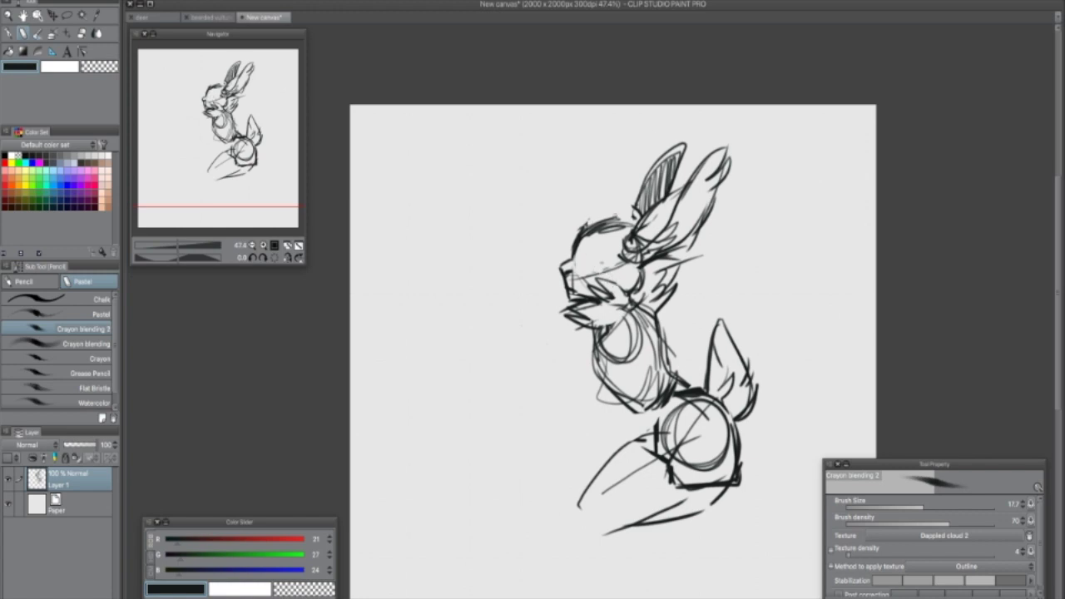
mouse_move(579, 252)
mouse_down()
mouse_move(601, 261)
mouse_move(594, 236)
mouse_move(635, 210)
mouse_up()
scroll(761, 353, down, 3)
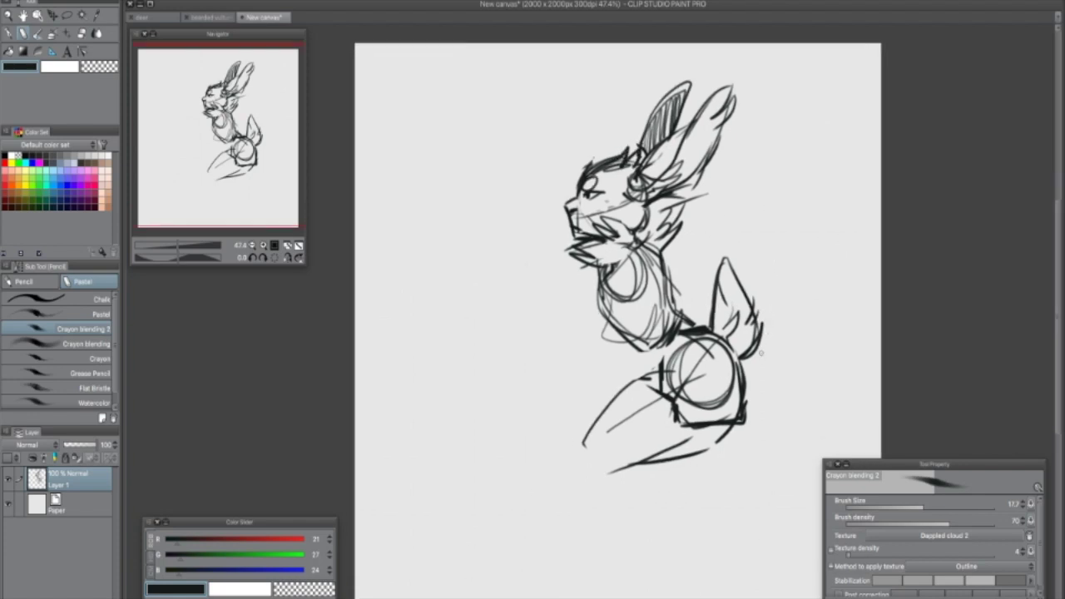
Step: Darken the hip outline with heavier strokes around the construction circle
scroll(761, 366, down, 2)
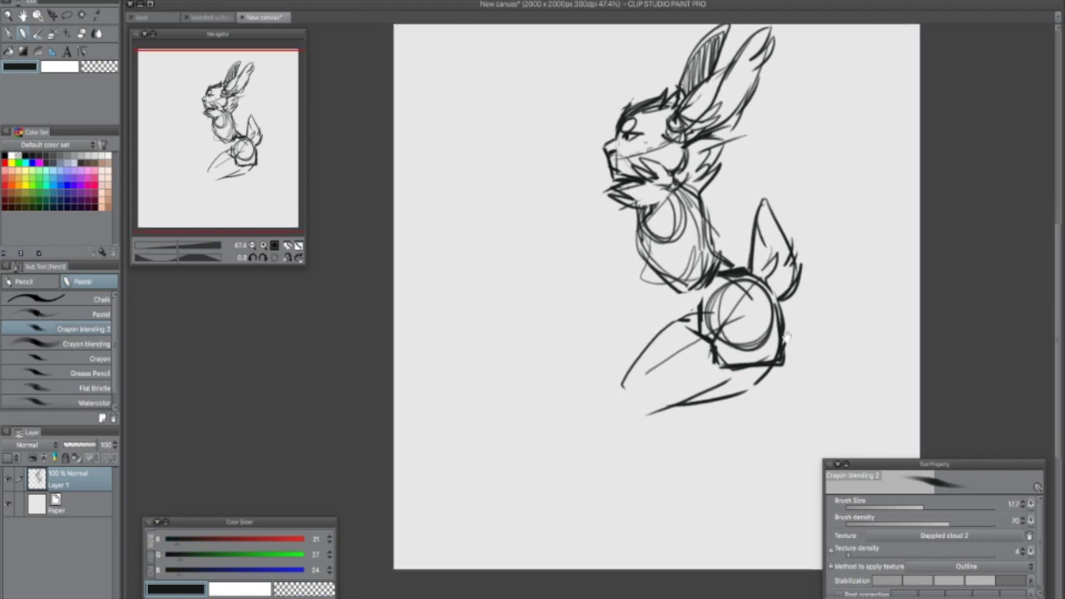
drag(745, 276, 785, 360)
drag(732, 293, 764, 363)
Step: Extend the thigh down to a bent knee and draw the kneecap shape with a crease behind it
mouse_move(639, 356)
mouse_down()
mouse_move(612, 387)
mouse_move(608, 426)
mouse_up()
drag(614, 431, 632, 416)
drag(625, 385, 631, 417)
drag(699, 402, 673, 350)
drag(583, 384, 616, 398)
drag(621, 363, 616, 398)
mouse_move(626, 361)
mouse_down()
mouse_move(629, 386)
mouse_move(616, 397)
mouse_up()
drag(735, 357, 719, 402)
Step: Draw the lower leg slanting back from the knee to the heel, then two lines descending into the foot
drag(572, 434, 649, 470)
drag(647, 401, 693, 474)
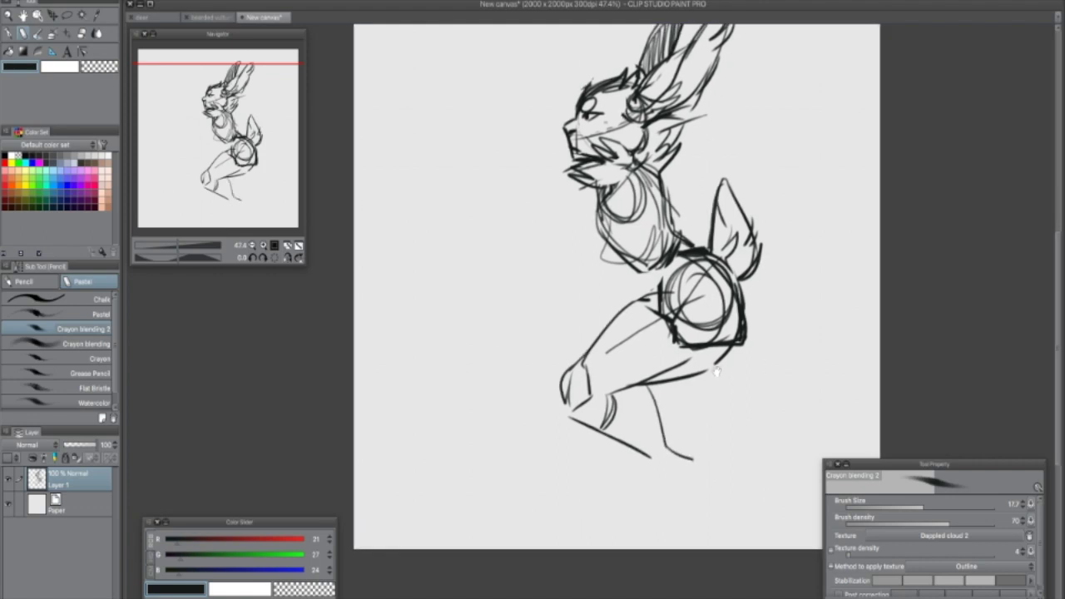
mouse_move(652, 434)
mouse_down()
mouse_move(671, 470)
mouse_move(704, 489)
mouse_move(697, 504)
mouse_up()
drag(679, 484, 653, 527)
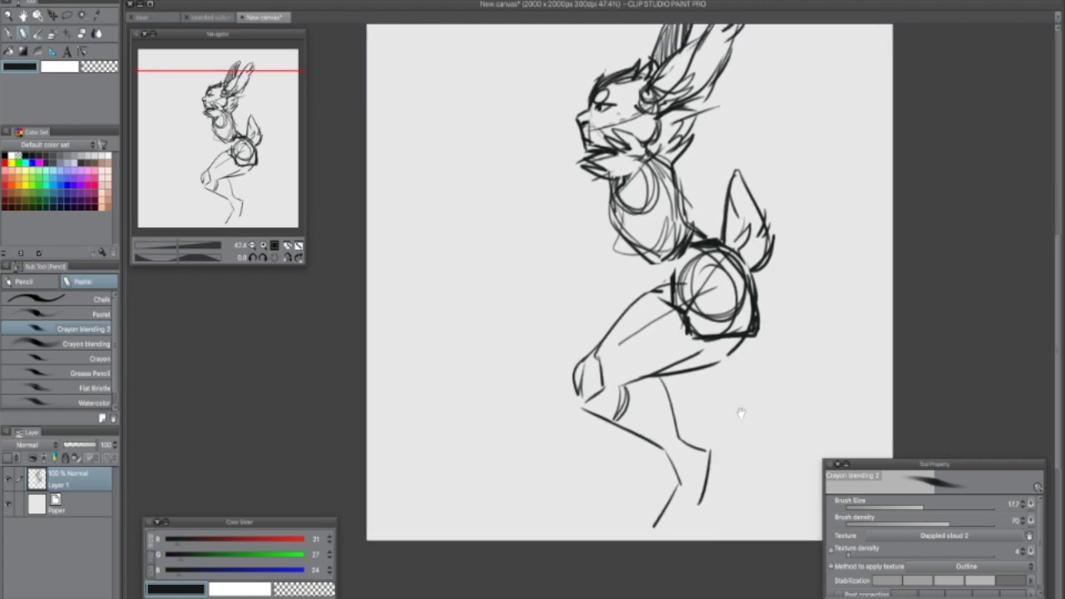
Step: Transform the whole figure, shrinking it slightly and moving it up on the canvas, and apply the transform
drag(740, 413, 689, 471)
key(super+t)
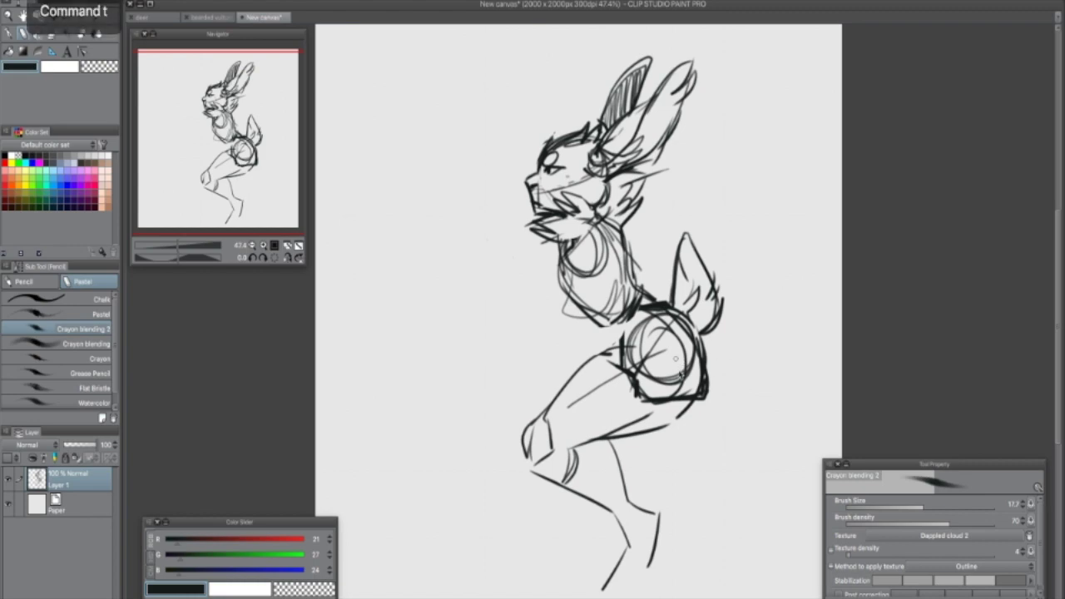
drag(685, 393, 689, 371)
drag(727, 568, 718, 548)
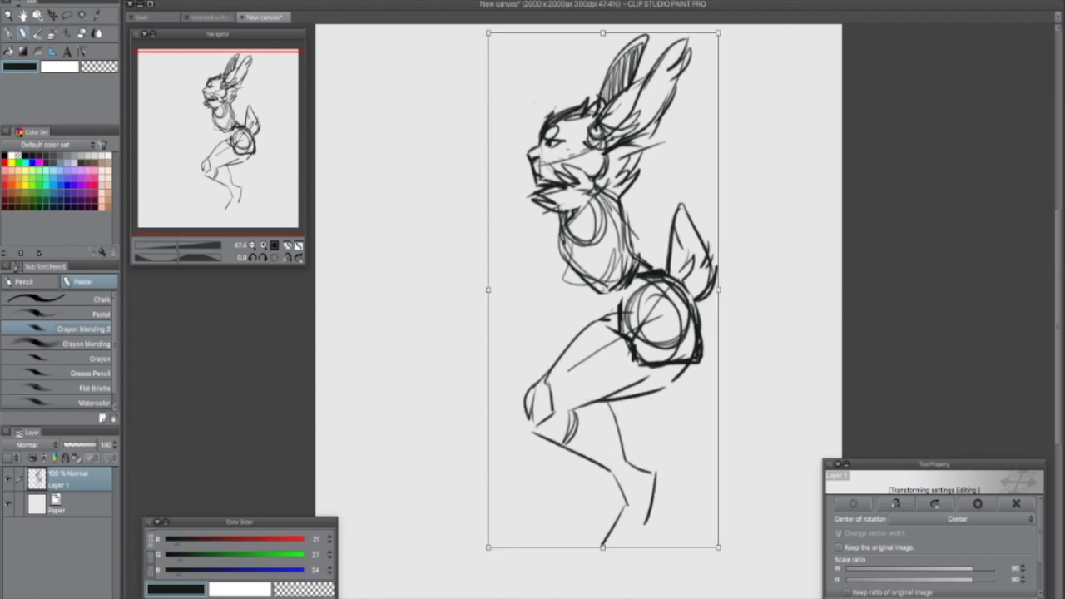
key(Return)
Step: Pick a bright pink color (RGB 255, 0, 93) and trace a curve from the rump along the thigh's underside to the knee
click(95, 184)
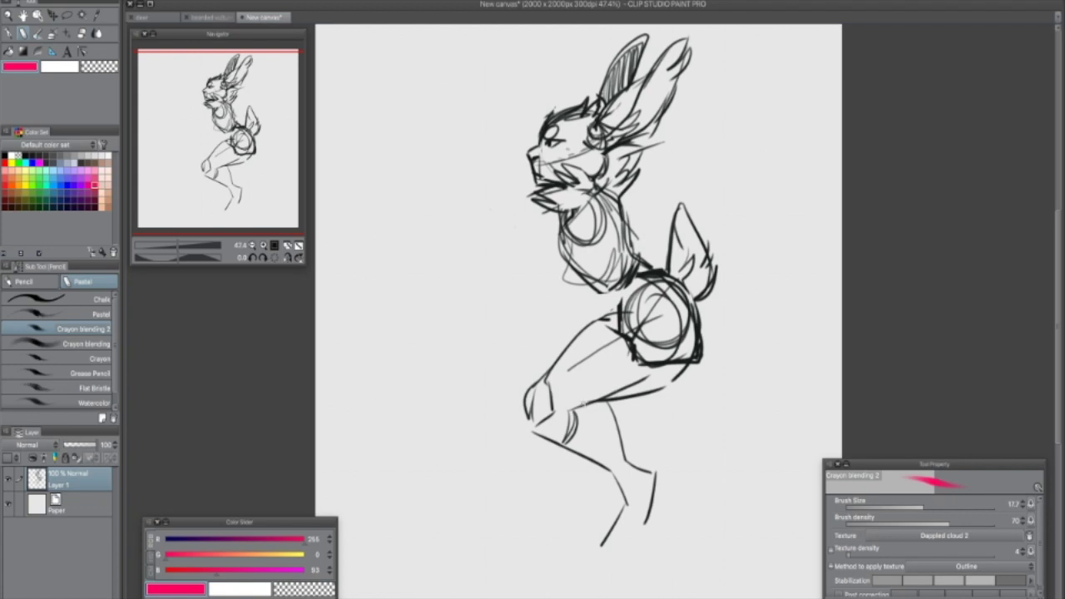
drag(584, 407, 663, 387)
drag(696, 308, 654, 388)
mouse_move(696, 332)
mouse_down()
mouse_move(636, 395)
mouse_move(660, 387)
mouse_up()
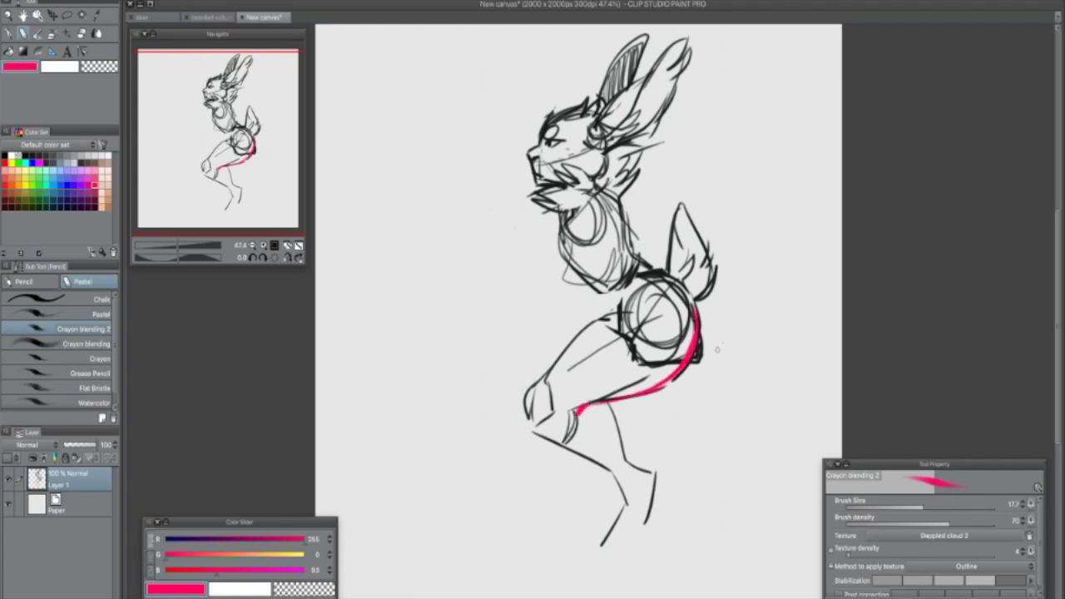
Step: Trace the torso's chest, belly and back in pink down over the rump, and continue along the front of the thigh
drag(718, 340, 695, 353)
key(ctrl+z)
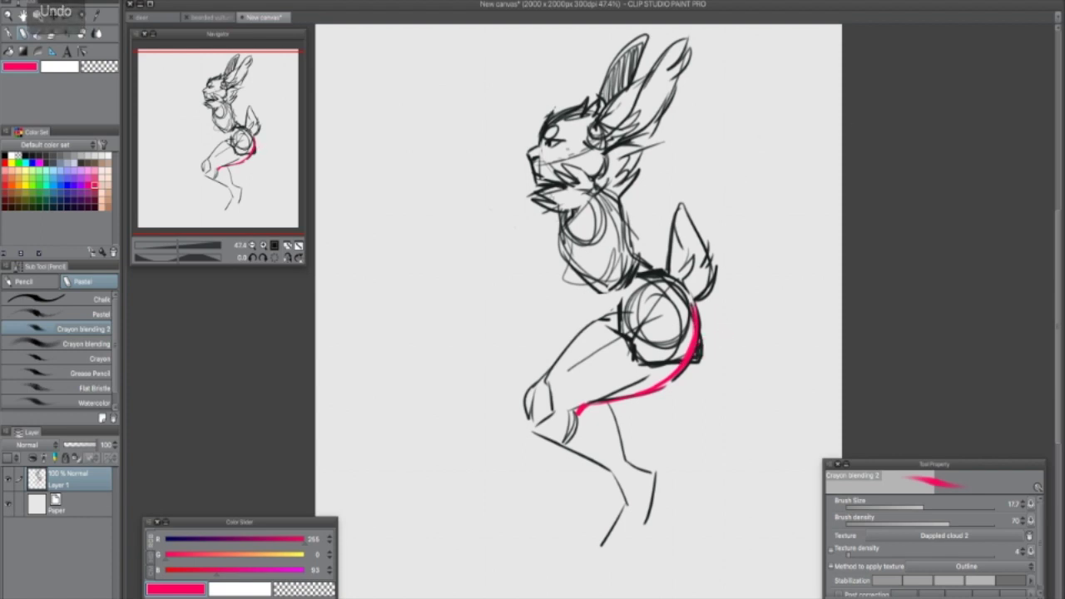
mouse_move(559, 201)
mouse_down()
mouse_move(555, 258)
mouse_move(546, 244)
mouse_move(564, 278)
mouse_move(615, 310)
mouse_up()
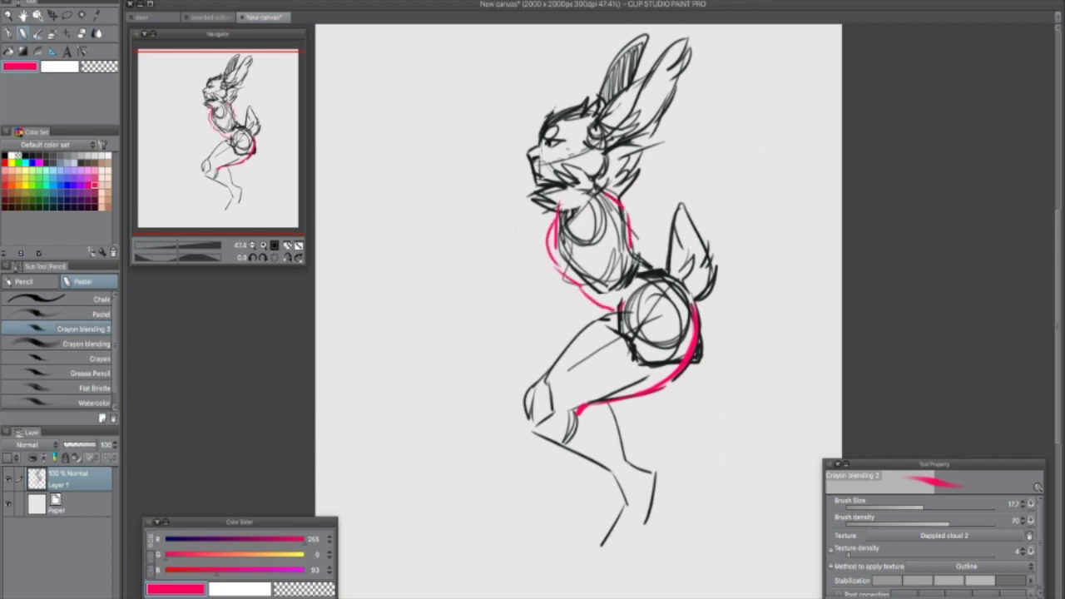
drag(639, 260, 695, 293)
drag(641, 257, 692, 301)
drag(629, 240, 671, 264)
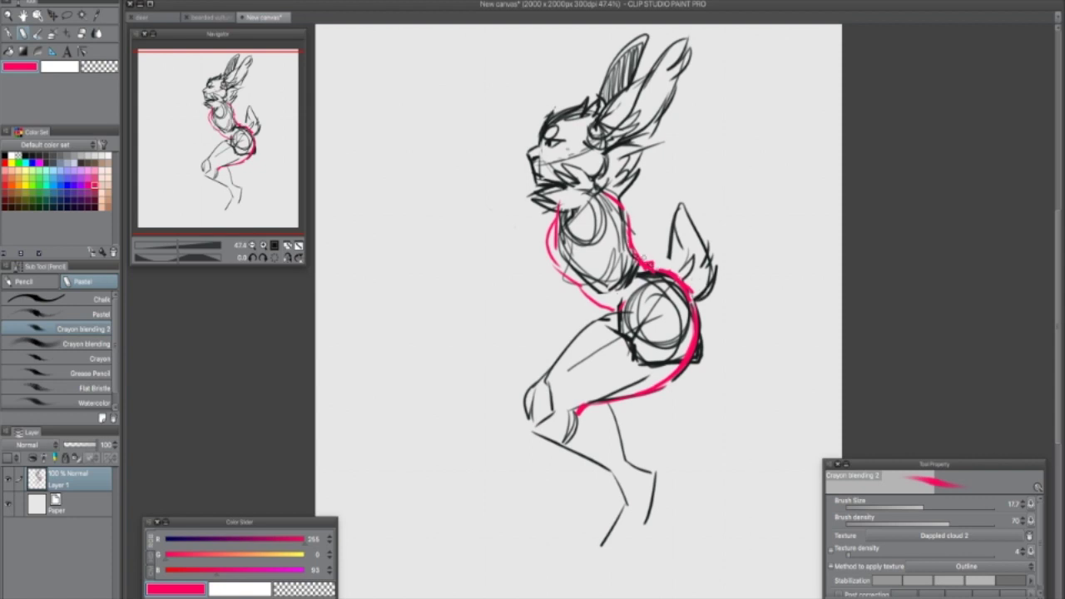
drag(641, 254, 664, 272)
key(ctrl+z)
key(ctrl+z)
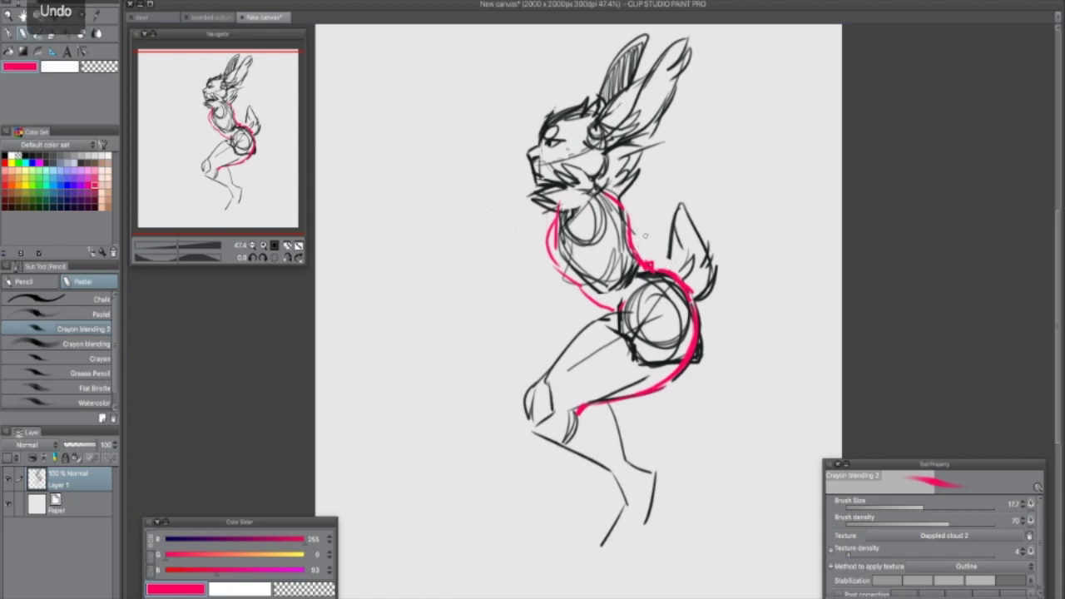
mouse_move(553, 278)
mouse_down()
mouse_move(603, 317)
mouse_move(615, 310)
mouse_move(585, 319)
mouse_move(549, 377)
mouse_up()
key(ctrl+z)
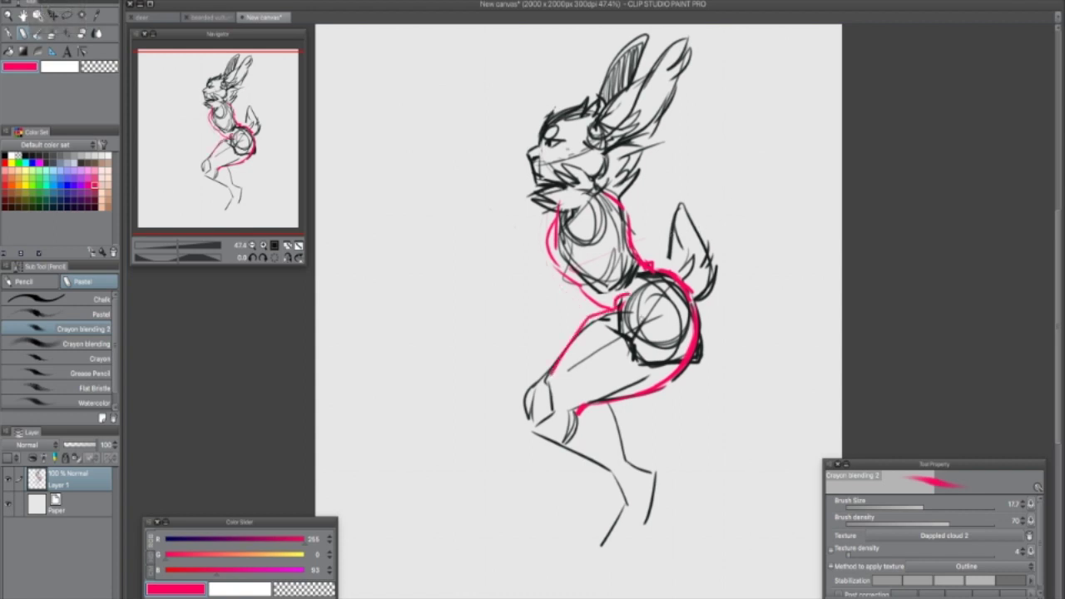
mouse_move(511, 333)
mouse_down()
mouse_move(569, 328)
mouse_move(557, 337)
mouse_up()
mouse_move(545, 376)
mouse_down()
mouse_move(524, 391)
mouse_move(526, 426)
mouse_move(542, 441)
mouse_up()
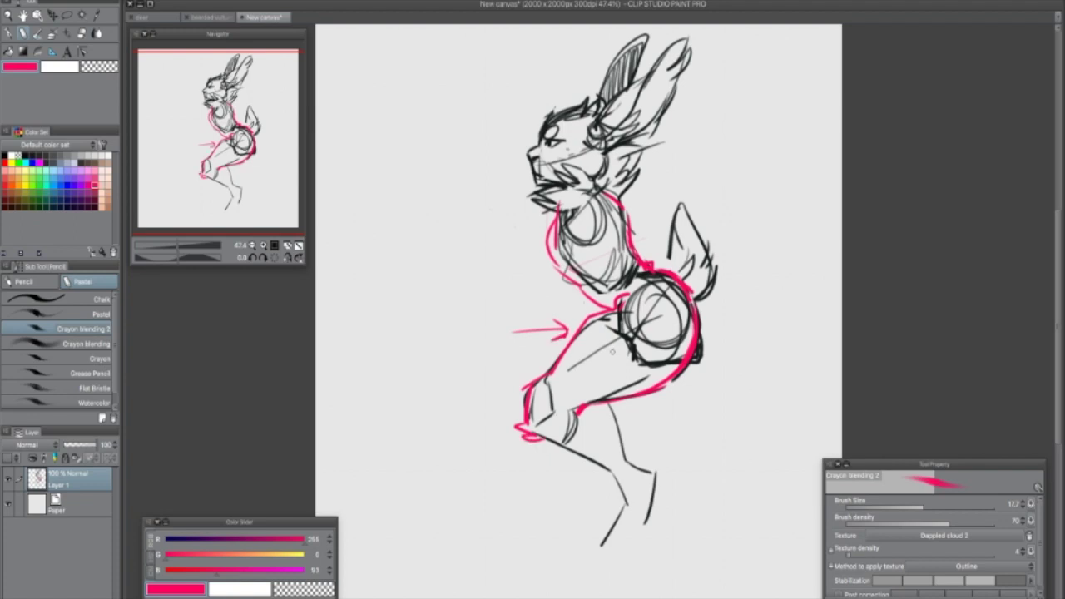
key(ctrl+z)
key(ctrl+z)
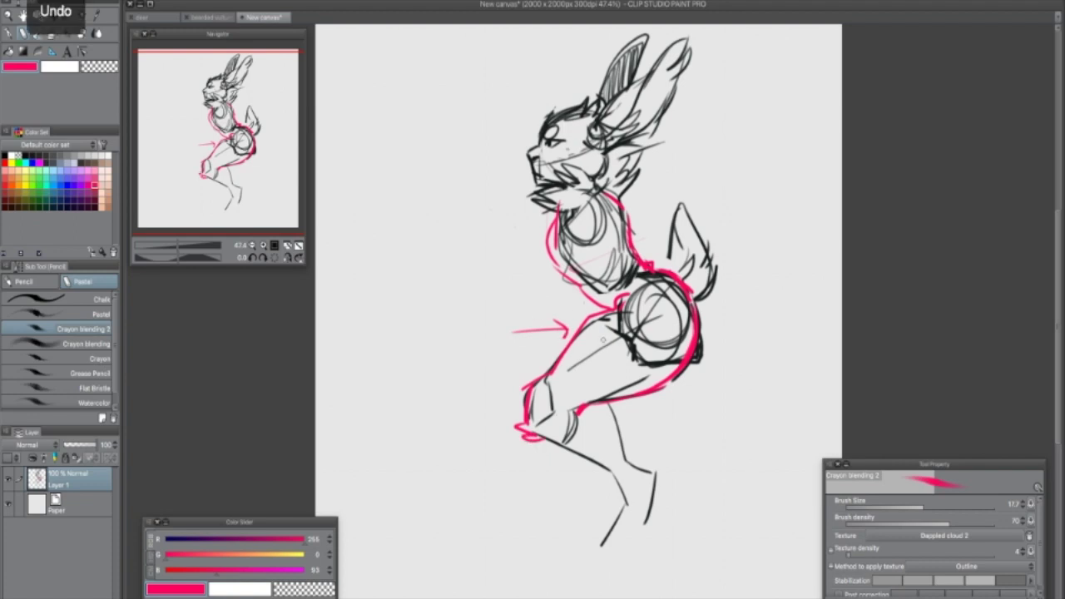
key(ctrl+z)
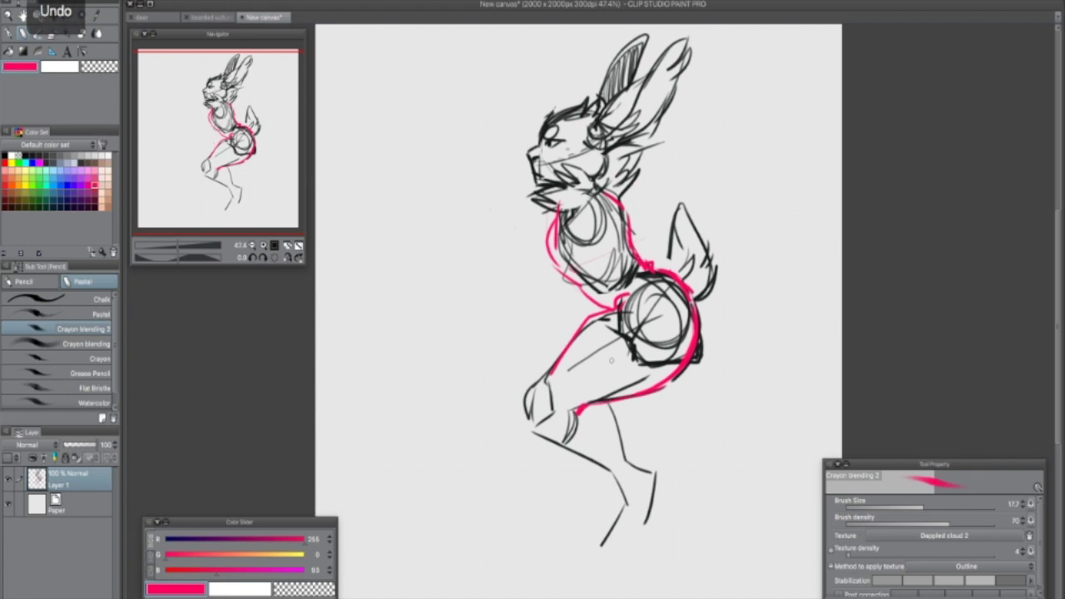
Step: Trace the knee with a fur tuft, both sides of the lower leg, and the foot with its toes in pink
mouse_move(551, 371)
mouse_down()
mouse_move(524, 403)
mouse_move(533, 429)
mouse_move(520, 431)
mouse_move(529, 443)
mouse_move(554, 442)
mouse_move(628, 343)
mouse_move(566, 353)
mouse_move(599, 348)
mouse_move(610, 396)
mouse_move(643, 436)
mouse_up()
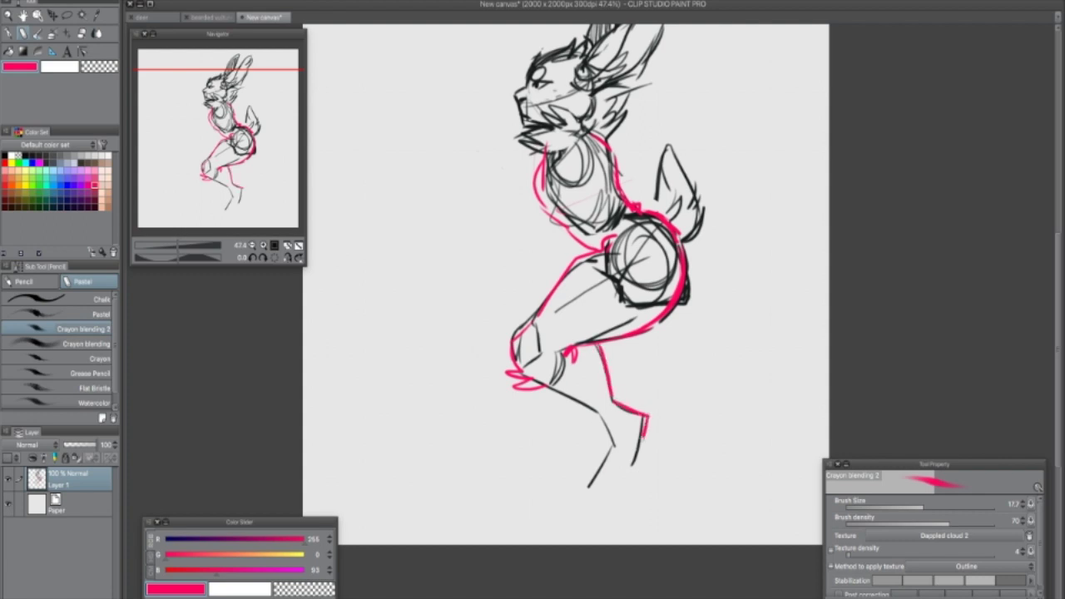
mouse_move(548, 388)
mouse_down()
mouse_move(600, 415)
mouse_move(611, 447)
mouse_up()
drag(667, 407, 665, 366)
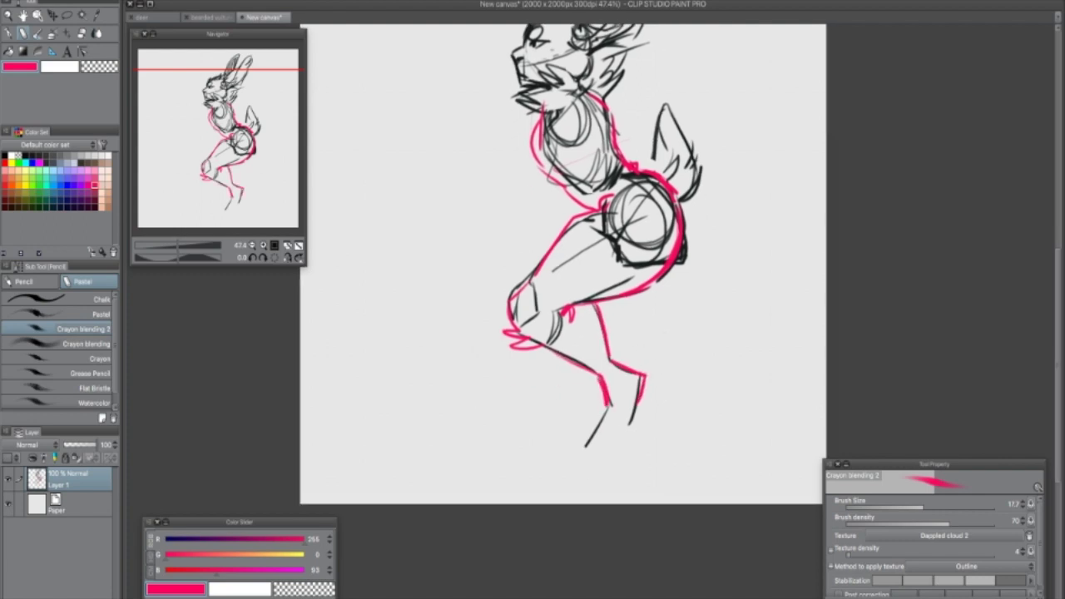
mouse_move(607, 404)
mouse_down()
mouse_move(574, 451)
mouse_move(580, 474)
mouse_move(626, 438)
mouse_move(615, 479)
mouse_move(624, 467)
mouse_move(592, 489)
mouse_move(603, 487)
mouse_up()
drag(706, 332, 711, 430)
drag(742, 376, 747, 398)
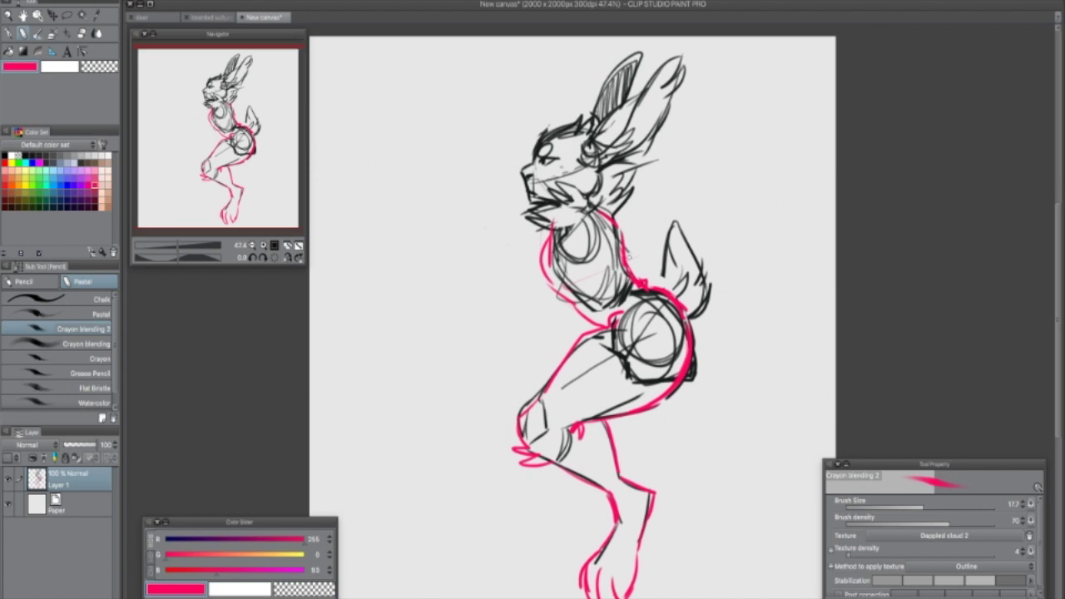
Step: Draw a pink shoulder oval on the upper chest and trace the eye, muzzle, forehead and chin fur
drag(693, 368, 698, 380)
drag(569, 254, 601, 279)
drag(542, 173, 566, 170)
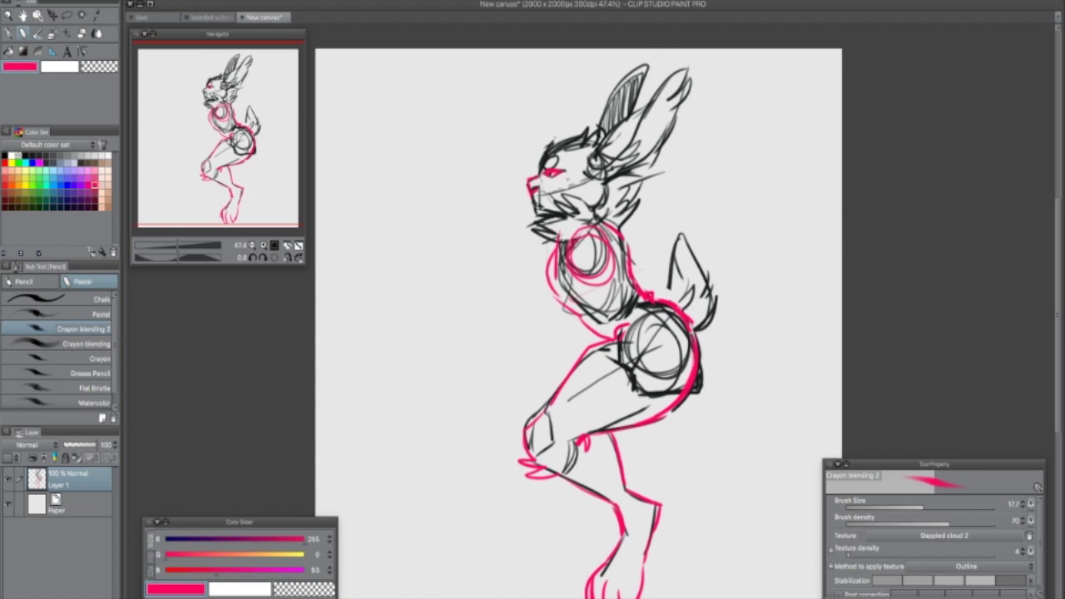
drag(528, 191, 539, 215)
mouse_move(537, 171)
mouse_down()
mouse_move(595, 125)
mouse_move(596, 143)
mouse_up()
drag(683, 220, 676, 241)
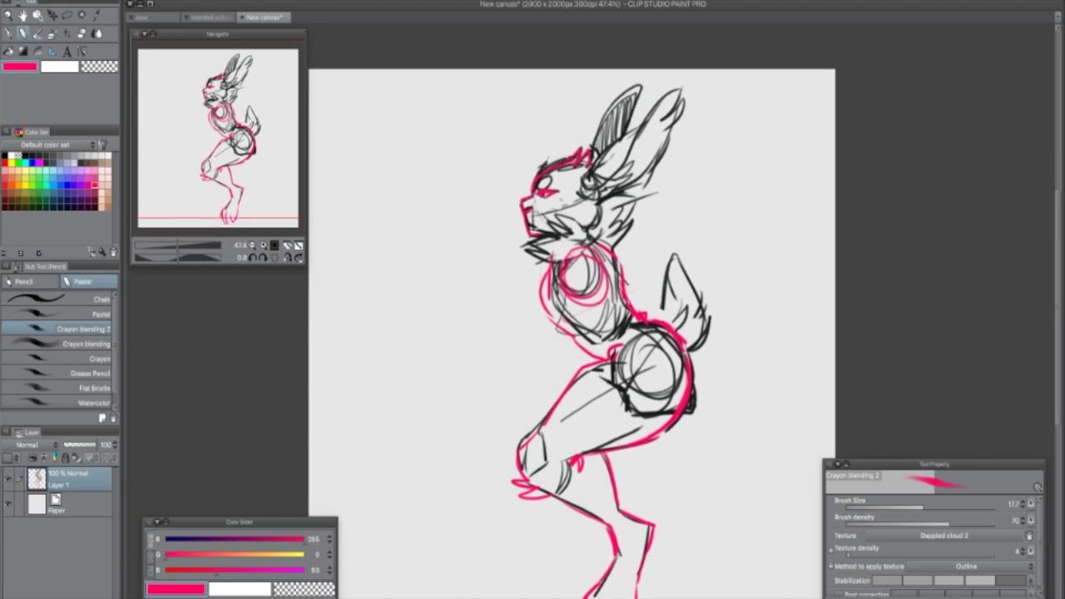
mouse_move(581, 216)
mouse_down()
mouse_move(563, 241)
mouse_move(522, 242)
mouse_move(549, 263)
mouse_up()
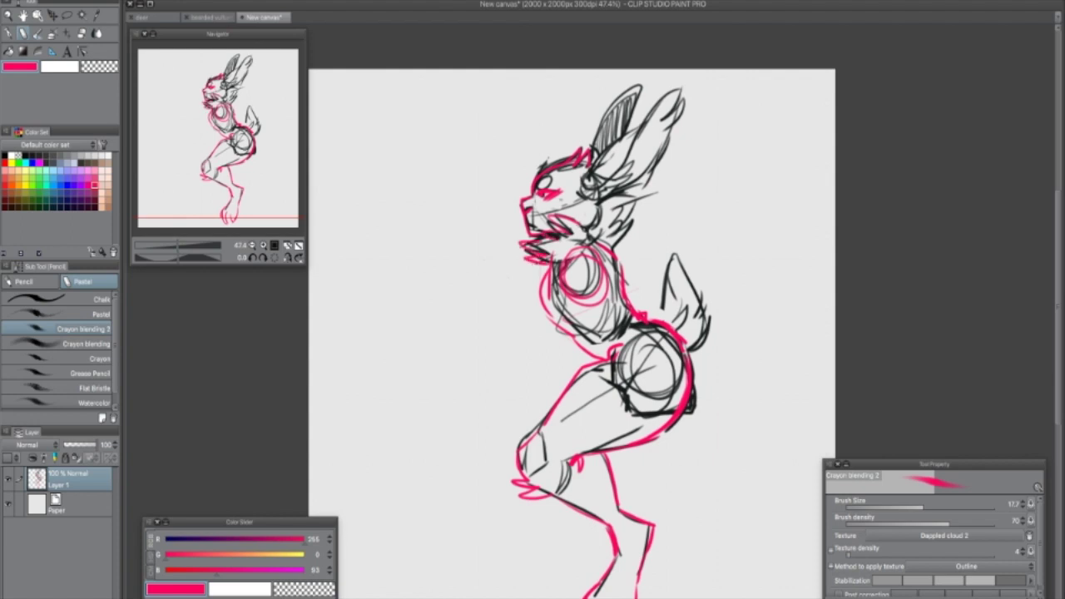
Step: Trace the neck fur, tail and both ears in pink, shading the inside of the far ear
mouse_move(637, 194)
mouse_down()
mouse_move(623, 215)
mouse_move(637, 233)
mouse_move(622, 257)
mouse_up()
mouse_move(654, 319)
mouse_down()
mouse_move(671, 268)
mouse_move(708, 330)
mouse_move(688, 362)
mouse_move(732, 344)
mouse_move(708, 411)
mouse_up()
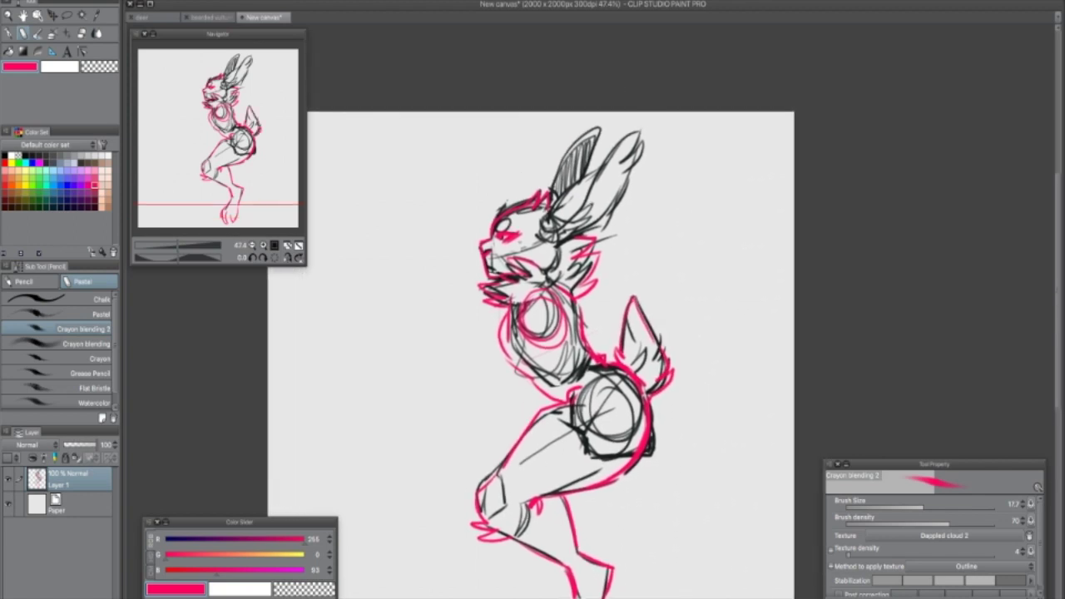
mouse_move(603, 162)
mouse_down()
mouse_move(642, 170)
mouse_move(574, 241)
mouse_move(553, 243)
mouse_up()
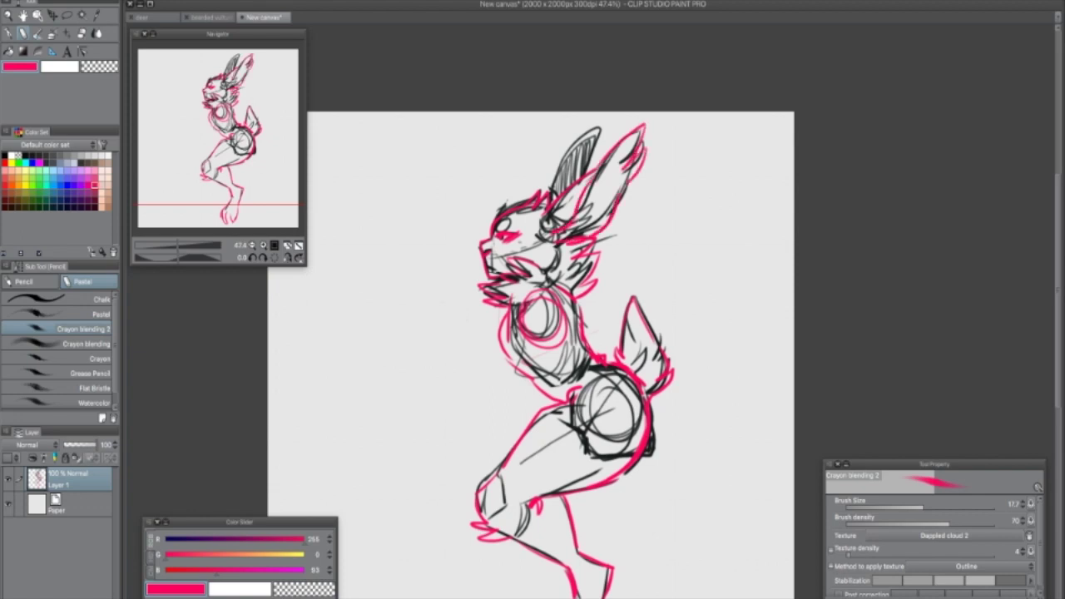
mouse_move(549, 200)
mouse_down()
mouse_move(569, 153)
mouse_move(582, 183)
mouse_move(574, 141)
mouse_move(562, 193)
mouse_move(581, 171)
mouse_up()
drag(747, 359, 778, 299)
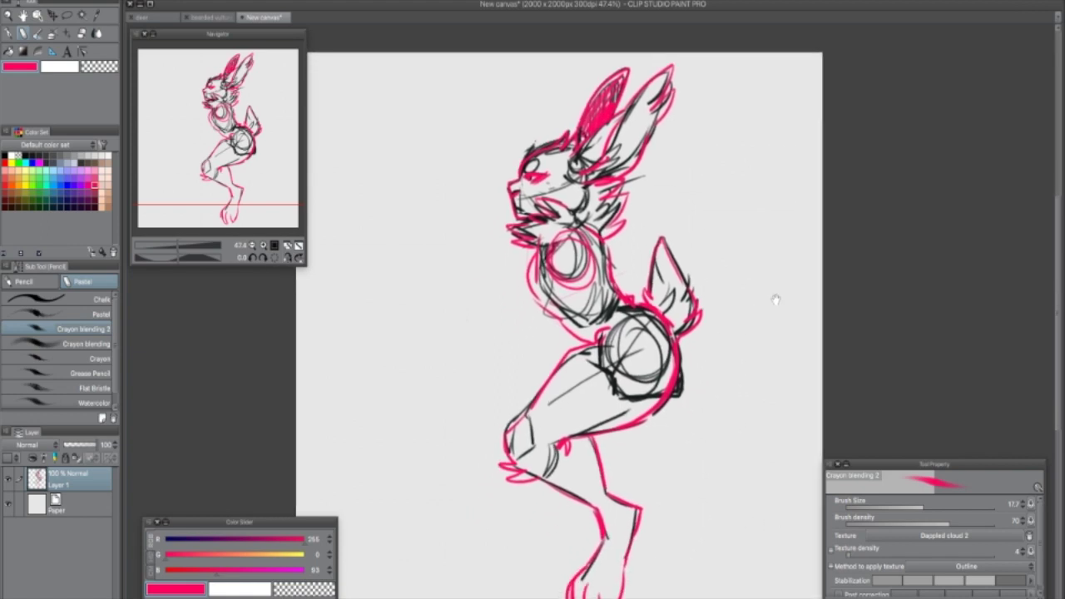
Step: Reinforce the pink contours of the chest, rump and thigh's underside, adding a curved belly line inside the torso
mouse_move(533, 258)
mouse_down()
mouse_move(527, 297)
mouse_move(563, 314)
mouse_move(565, 291)
mouse_move(613, 280)
mouse_move(589, 342)
mouse_up()
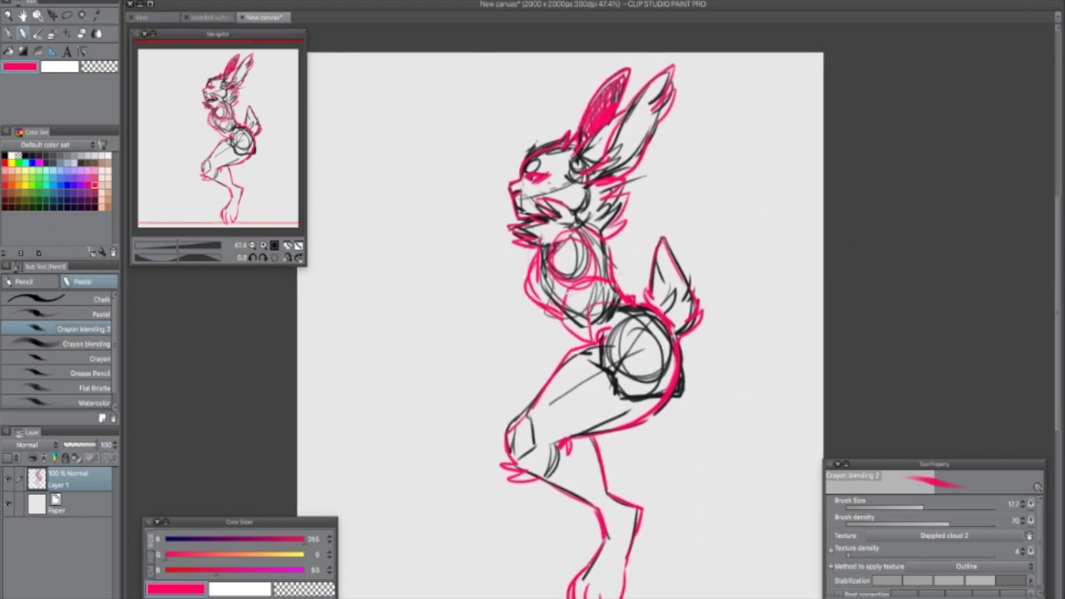
drag(720, 322, 712, 254)
drag(629, 297, 640, 349)
drag(673, 274, 646, 348)
drag(564, 381, 656, 328)
mouse_move(532, 333)
mouse_down()
mouse_move(499, 371)
mouse_move(521, 402)
mouse_up()
drag(599, 458, 607, 431)
drag(697, 352, 710, 355)
Step: Sketch a second thigh in pink reaching forward from the waist and mark its knee with a circle
mouse_move(581, 268)
mouse_down()
mouse_move(509, 296)
mouse_move(501, 336)
mouse_move(517, 341)
mouse_move(504, 347)
mouse_up()
mouse_move(498, 304)
mouse_down()
mouse_move(489, 325)
mouse_move(505, 343)
mouse_move(499, 356)
mouse_up()
drag(701, 381, 679, 380)
drag(468, 329, 481, 369)
Step: Block in the second foot in pink across the standing leg's ankle, with an oval pad at its end
mouse_move(587, 391)
mouse_down()
mouse_move(622, 389)
mouse_move(594, 415)
mouse_up()
mouse_move(607, 388)
mouse_down()
mouse_move(624, 392)
mouse_move(609, 440)
mouse_move(569, 426)
mouse_move(549, 471)
mouse_move(586, 466)
mouse_up()
drag(592, 437, 611, 460)
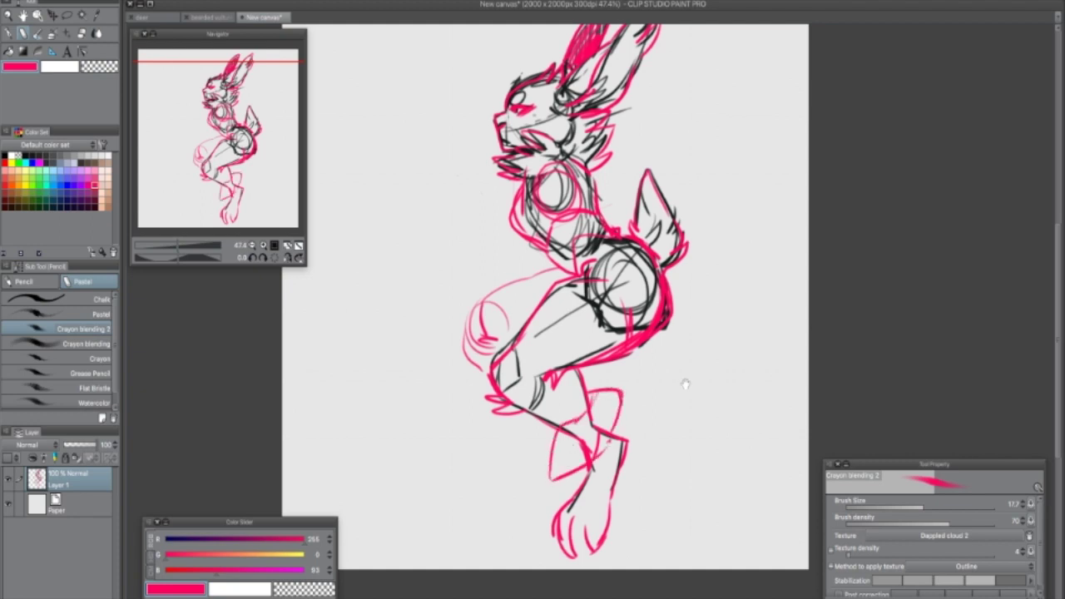
drag(686, 383, 680, 401)
mouse_move(562, 449)
mouse_down()
mouse_move(547, 504)
mouse_move(561, 506)
mouse_up()
drag(612, 441, 586, 494)
drag(559, 451, 547, 507)
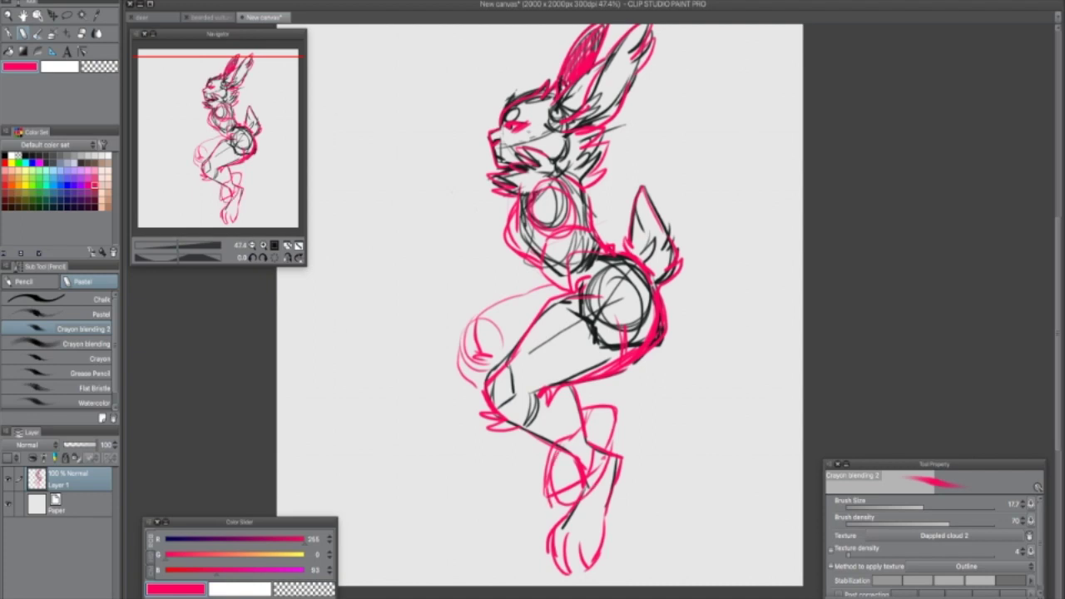
mouse_move(594, 454)
mouse_down()
mouse_move(583, 503)
mouse_move(548, 514)
mouse_move(544, 503)
mouse_up()
Step: Firm up the raised thigh and knee, and draw its lower leg folding back across the standing leg toward the foot
mouse_move(562, 284)
mouse_down()
mouse_move(514, 292)
mouse_move(468, 335)
mouse_move(463, 363)
mouse_up()
mouse_move(507, 304)
mouse_down()
mouse_move(459, 360)
mouse_move(462, 373)
mouse_up()
drag(529, 288, 465, 324)
drag(562, 288, 526, 295)
mouse_move(514, 336)
mouse_down()
mouse_move(574, 364)
mouse_move(588, 406)
mouse_up()
drag(486, 389, 571, 419)
drag(523, 345, 587, 408)
mouse_move(582, 406)
mouse_down()
mouse_move(596, 406)
mouse_move(605, 448)
mouse_move(655, 458)
mouse_move(651, 472)
mouse_up()
Step: Square off the raised knee in pink and add fur strokes along its front
drag(489, 312, 465, 351)
mouse_move(472, 306)
mouse_down()
mouse_move(466, 349)
mouse_move(504, 305)
mouse_up()
mouse_move(472, 306)
mouse_down()
mouse_move(466, 328)
mouse_move(490, 376)
mouse_up()
drag(496, 307, 549, 298)
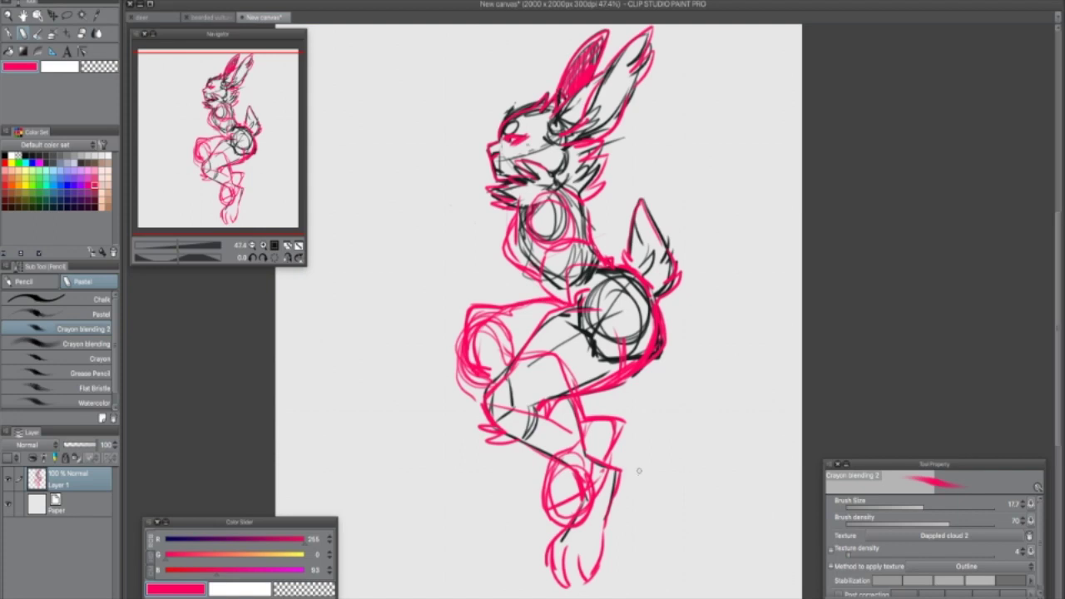
mouse_move(449, 330)
mouse_down()
mouse_move(460, 384)
mouse_move(508, 340)
mouse_move(467, 367)
mouse_up()
drag(607, 340, 605, 372)
Step: Pick a dark purple color (RGB 44, 0, 93) and draw the shoulder oval and upper arm running down toward the hip
drag(531, 246, 571, 259)
mouse_move(549, 225)
mouse_down()
mouse_move(572, 265)
mouse_move(529, 249)
mouse_move(572, 246)
mouse_move(543, 265)
mouse_move(583, 333)
mouse_up()
click(189, 539)
mouse_move(527, 235)
mouse_down()
mouse_move(568, 319)
mouse_move(585, 326)
mouse_up()
drag(573, 244, 594, 301)
mouse_move(571, 315)
mouse_down()
mouse_move(572, 327)
mouse_move(597, 306)
mouse_move(607, 375)
mouse_up()
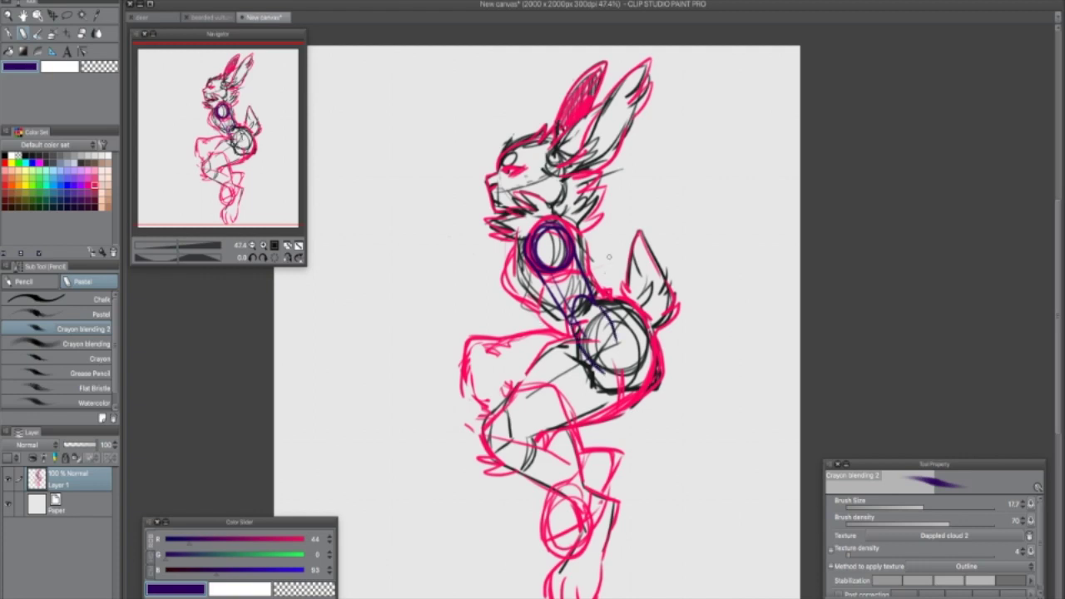
Step: Mark the elbow and draw the forearm in purple down across the hip to a blocked-in hand behind the thigh
drag(527, 327, 585, 311)
mouse_move(600, 277)
mouse_down()
mouse_move(567, 333)
mouse_move(611, 383)
mouse_up()
mouse_move(616, 344)
mouse_down()
mouse_move(626, 371)
mouse_move(610, 379)
mouse_up()
mouse_move(617, 350)
mouse_down()
mouse_move(634, 370)
mouse_move(632, 421)
mouse_up()
drag(639, 378, 679, 391)
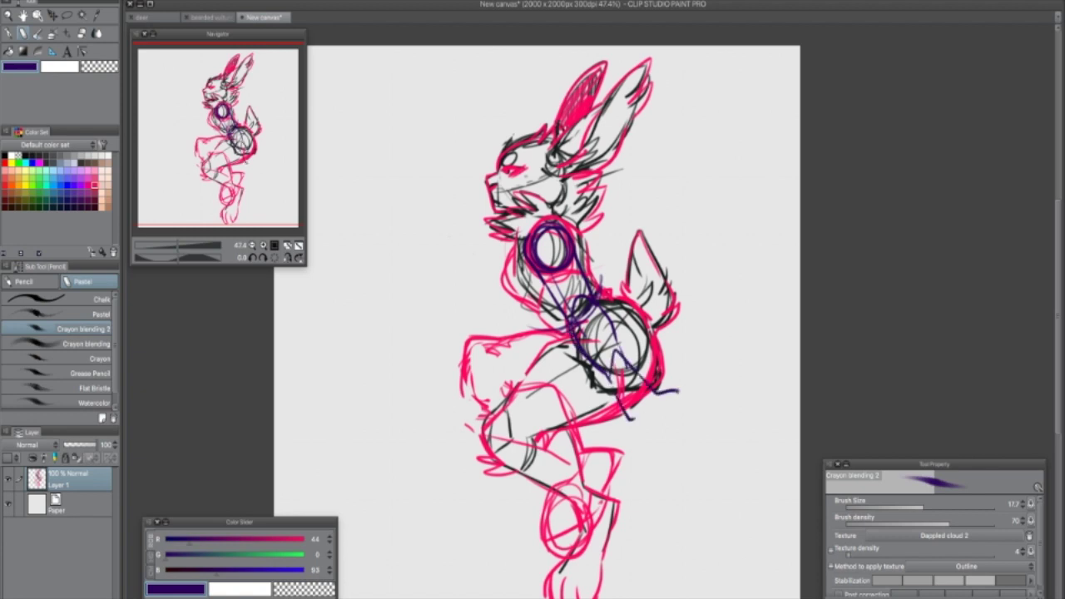
mouse_move(634, 420)
mouse_down()
mouse_move(680, 423)
mouse_move(683, 399)
mouse_move(652, 402)
mouse_move(704, 390)
mouse_move(726, 410)
mouse_up()
Step: Thicken the arm's outline from shoulder to wrist and define the hand's thumb and fingers in purple
mouse_move(564, 223)
mouse_down()
mouse_move(541, 233)
mouse_move(581, 315)
mouse_up()
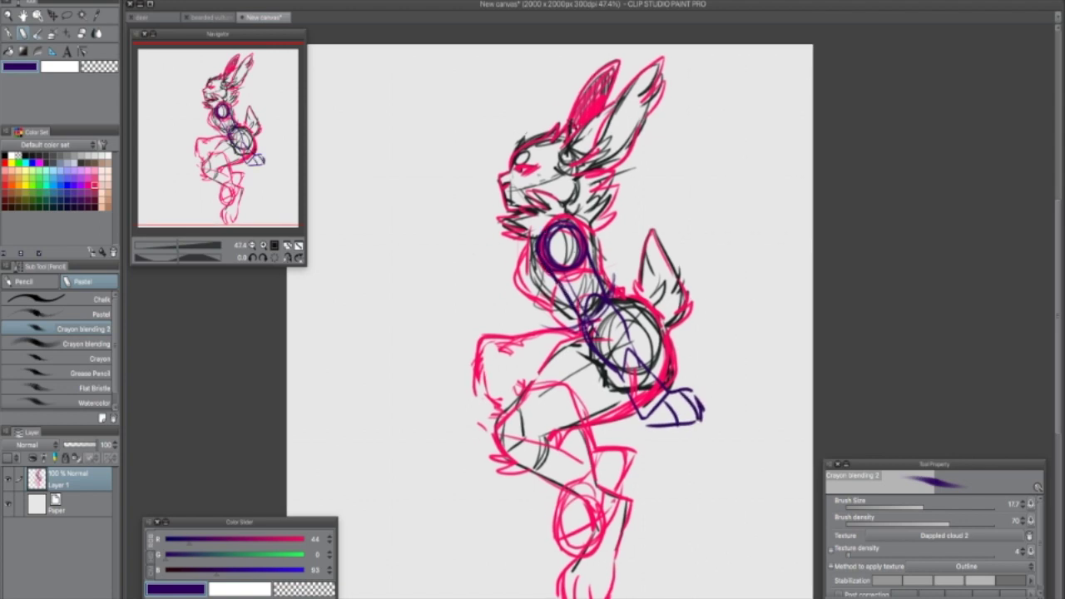
drag(580, 250, 612, 295)
mouse_move(552, 272)
mouse_down()
mouse_move(628, 389)
mouse_move(636, 431)
mouse_move(657, 397)
mouse_move(665, 429)
mouse_move(692, 404)
mouse_move(670, 399)
mouse_move(678, 426)
mouse_up()
drag(649, 428, 712, 421)
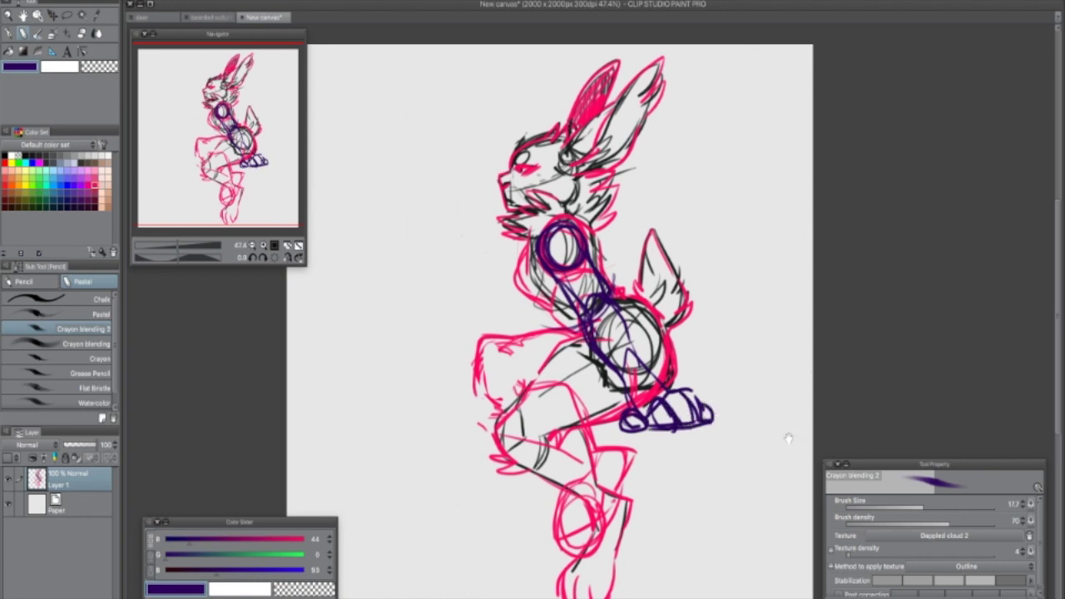
drag(770, 447, 738, 431)
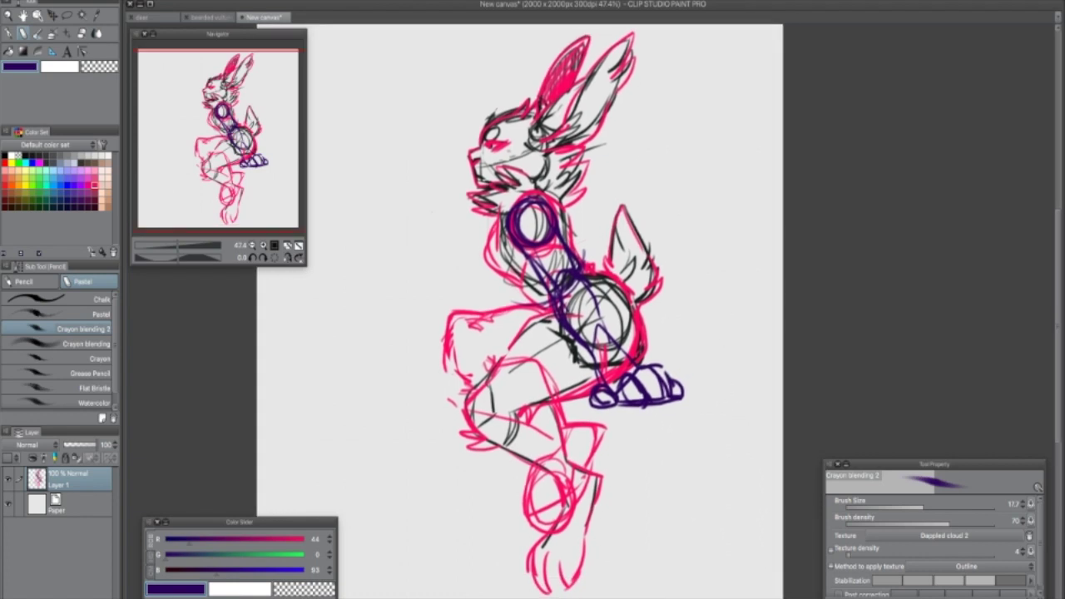
Step: Outline the chest front, the raised thigh's top edge and the knee with its fur tuft in purple
mouse_move(494, 213)
mouse_down()
mouse_move(484, 259)
mouse_move(550, 312)
mouse_up()
drag(733, 256, 775, 204)
mouse_move(573, 252)
mouse_down()
mouse_move(485, 264)
mouse_move(486, 322)
mouse_move(516, 340)
mouse_up()
mouse_move(751, 356)
mouse_down()
mouse_move(753, 416)
mouse_move(755, 387)
mouse_move(706, 389)
mouse_up()
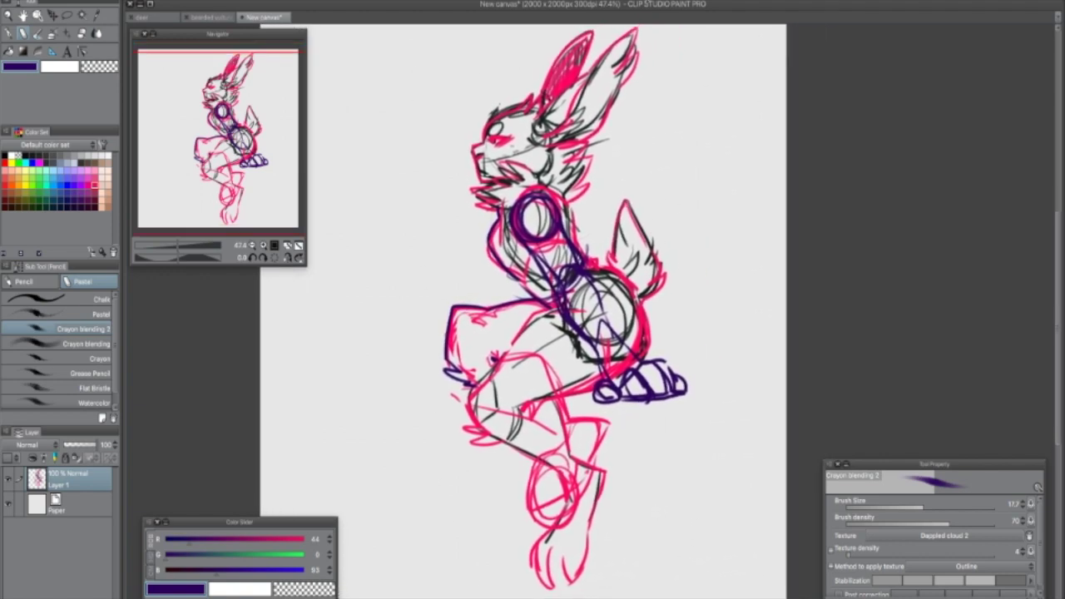
mouse_move(700, 278)
mouse_down()
mouse_move(730, 357)
mouse_move(732, 297)
mouse_up()
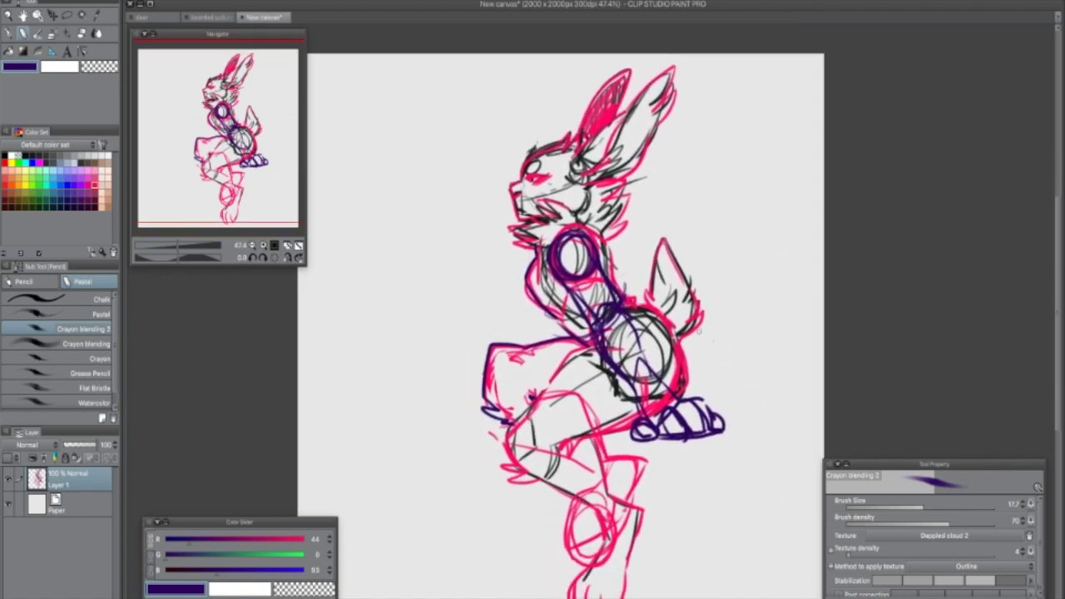
drag(719, 391, 722, 383)
drag(744, 431, 740, 417)
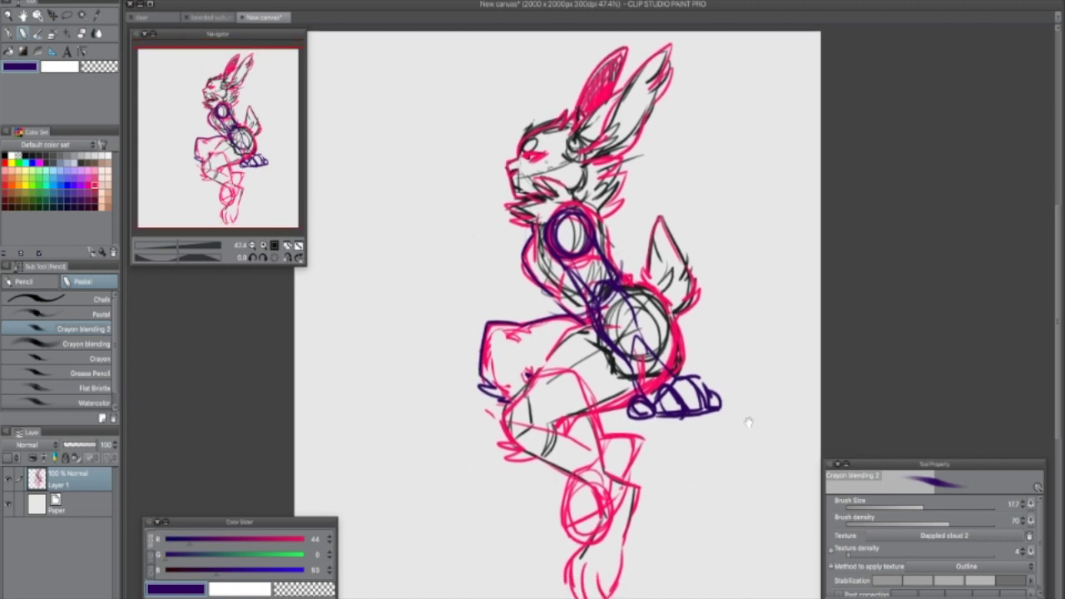
drag(748, 419, 744, 419)
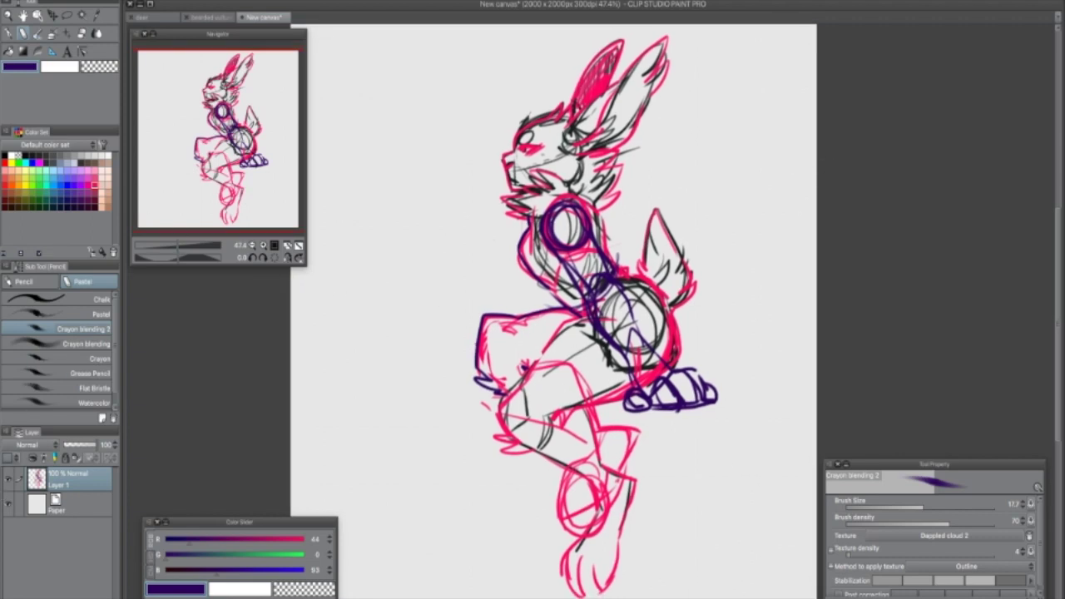
Step: Draw the second arm in purple in front of the chest, with its elbow on the raised knee and hand at the chin
mouse_move(516, 221)
mouse_down()
mouse_move(519, 244)
mouse_move(494, 308)
mouse_move(521, 295)
mouse_move(479, 214)
mouse_move(511, 196)
mouse_up()
drag(481, 242, 499, 240)
mouse_move(508, 194)
mouse_down()
mouse_move(529, 222)
mouse_move(513, 236)
mouse_move(524, 228)
mouse_move(491, 221)
mouse_up()
mouse_move(495, 209)
mouse_down()
mouse_move(511, 229)
mouse_move(538, 203)
mouse_move(501, 226)
mouse_move(524, 202)
mouse_move(467, 252)
mouse_move(487, 315)
mouse_up()
drag(504, 245, 514, 308)
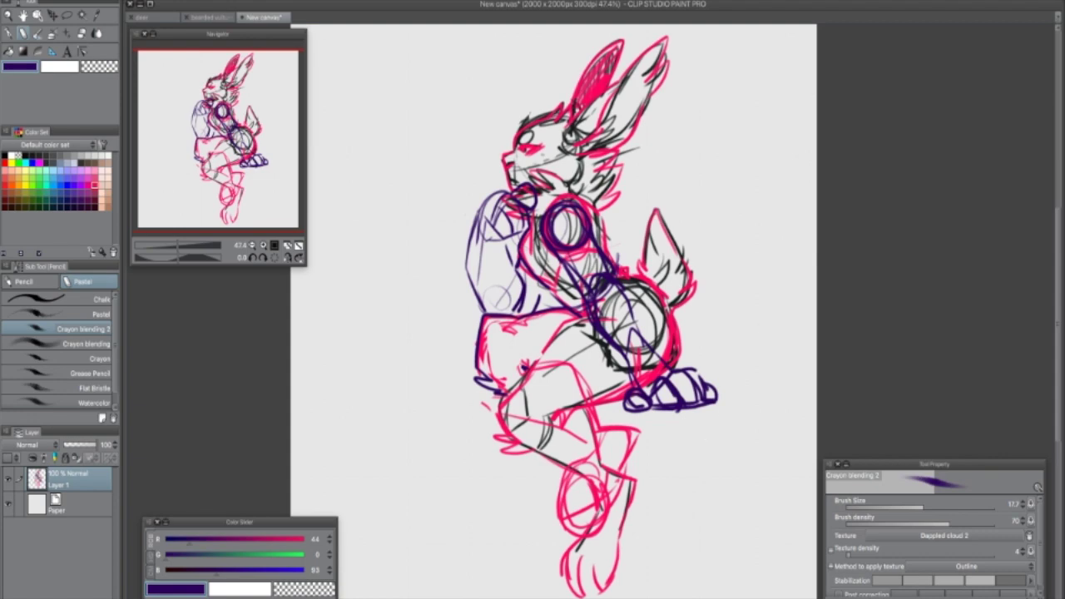
Step: Darken the second arm's outer and inner contours and reinforce the wrist and hand lines
mouse_move(496, 195)
mouse_down()
mouse_move(525, 183)
mouse_move(535, 205)
mouse_move(527, 185)
mouse_move(471, 225)
mouse_move(464, 263)
mouse_move(488, 315)
mouse_up()
mouse_move(516, 268)
mouse_down()
mouse_move(517, 314)
mouse_move(533, 314)
mouse_up()
mouse_move(482, 242)
mouse_down()
mouse_move(502, 256)
mouse_move(509, 243)
mouse_up()
drag(483, 219, 526, 220)
drag(760, 329, 784, 304)
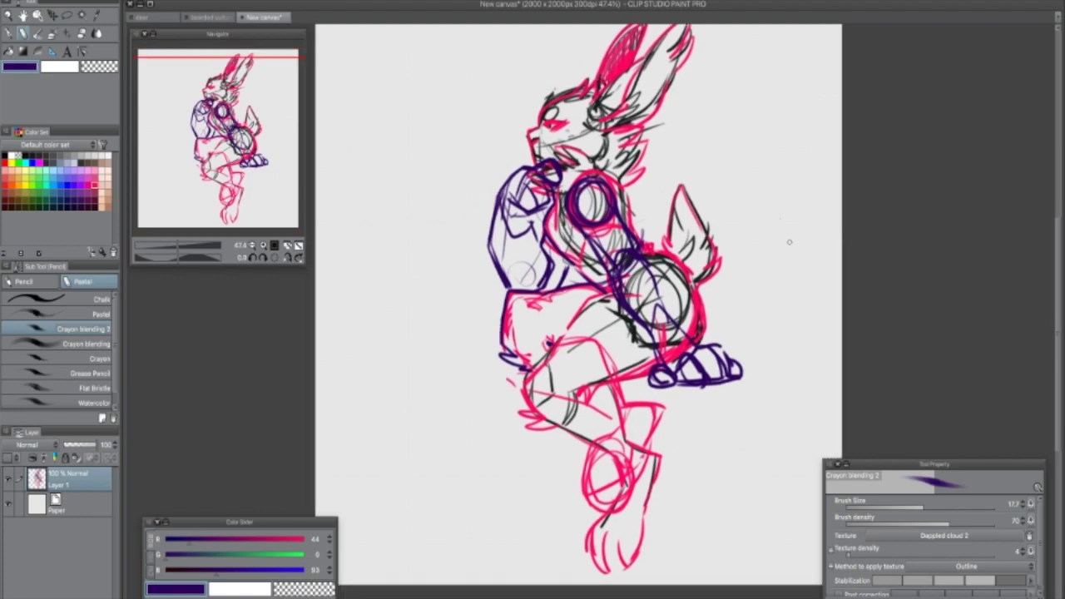
Step: Sweep light purple flow curves around the figure, in front of the raised arm, behind the rump and beside the foot
drag(494, 175, 490, 316)
drag(722, 260, 745, 385)
drag(725, 446, 689, 521)
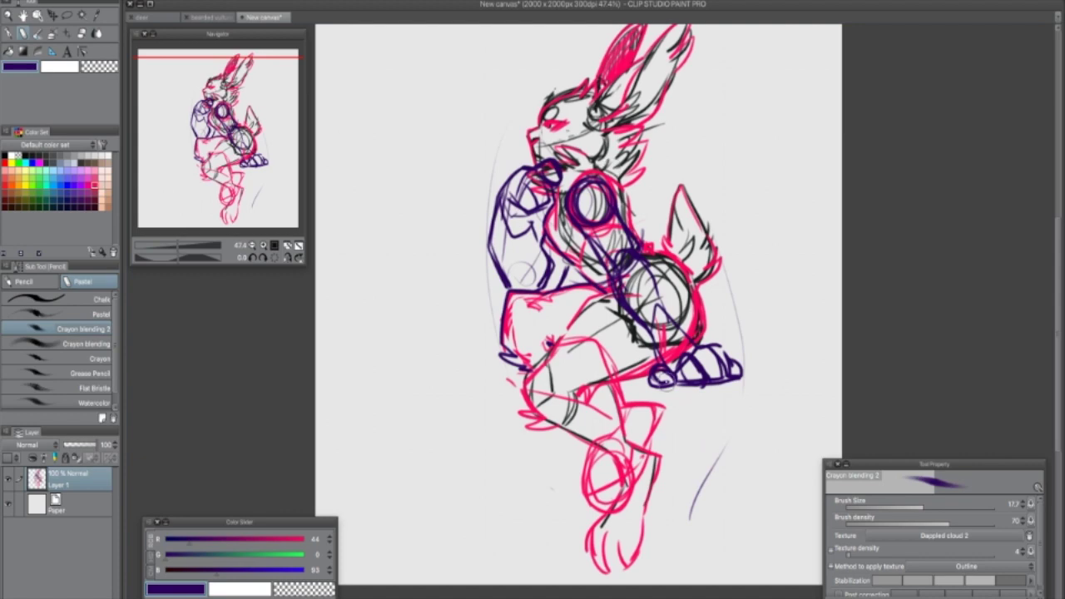
drag(663, 374, 656, 385)
Step: Add a new raster layer above the sketch and lower the sketch layer's opacity to 52%
key(super+shift+n)
click(70, 503)
click(81, 444)
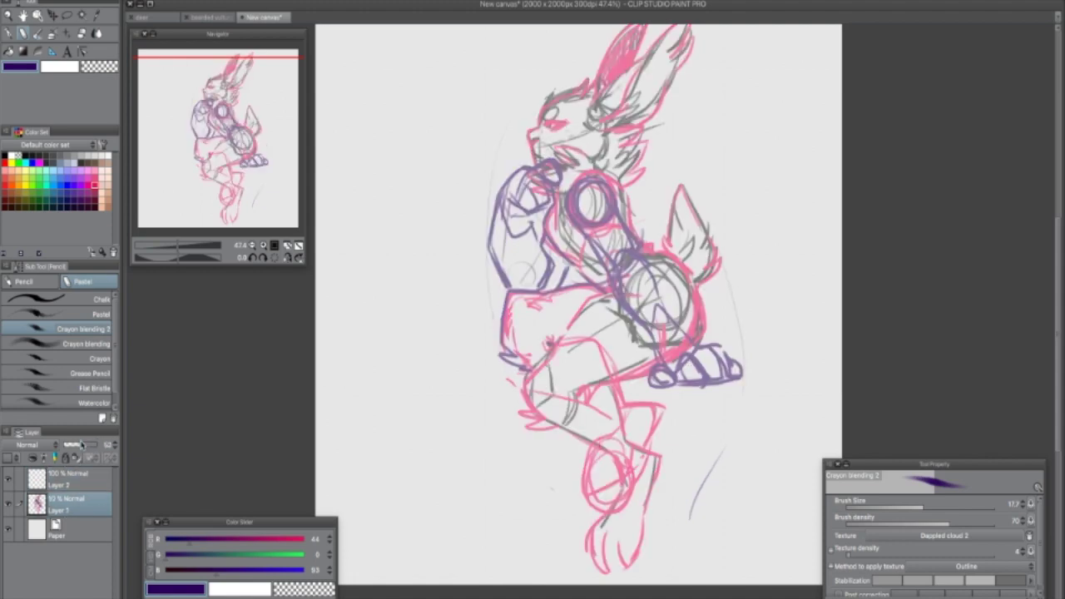
Step: Make the new empty layer active and mix a muted red drawing color (RGB 166, 69, 62)
click(74, 481)
click(239, 539)
drag(251, 541, 256, 541)
click(198, 555)
click(198, 571)
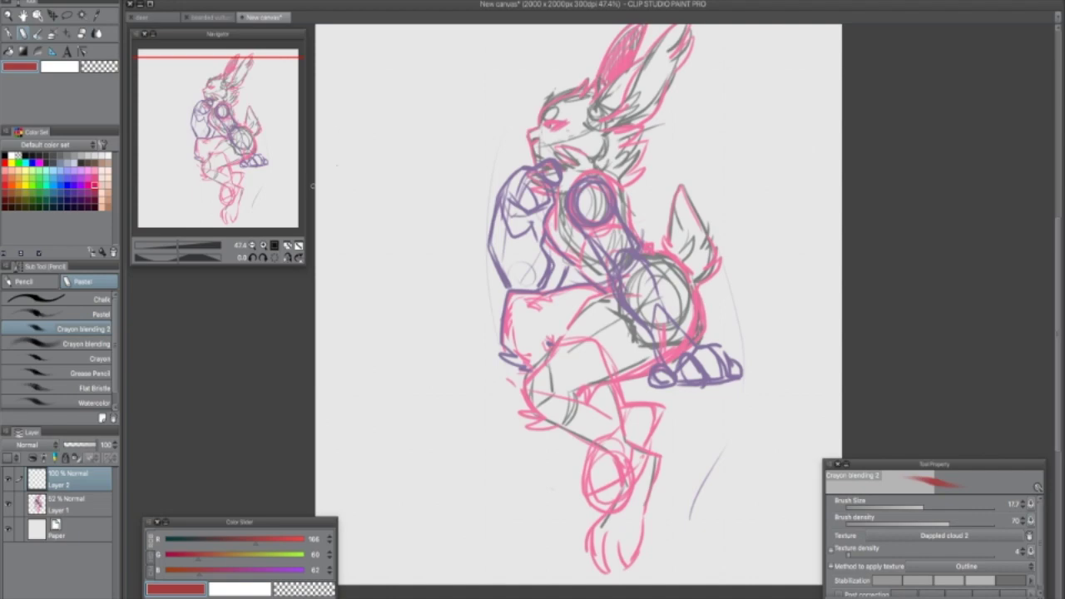
Step: Rough in the near shoulder circle and the torso's chest, belly and back contours in muted red, with short fur strokes under the chin
mouse_move(576, 223)
mouse_down()
mouse_move(603, 206)
mouse_move(592, 230)
mouse_up()
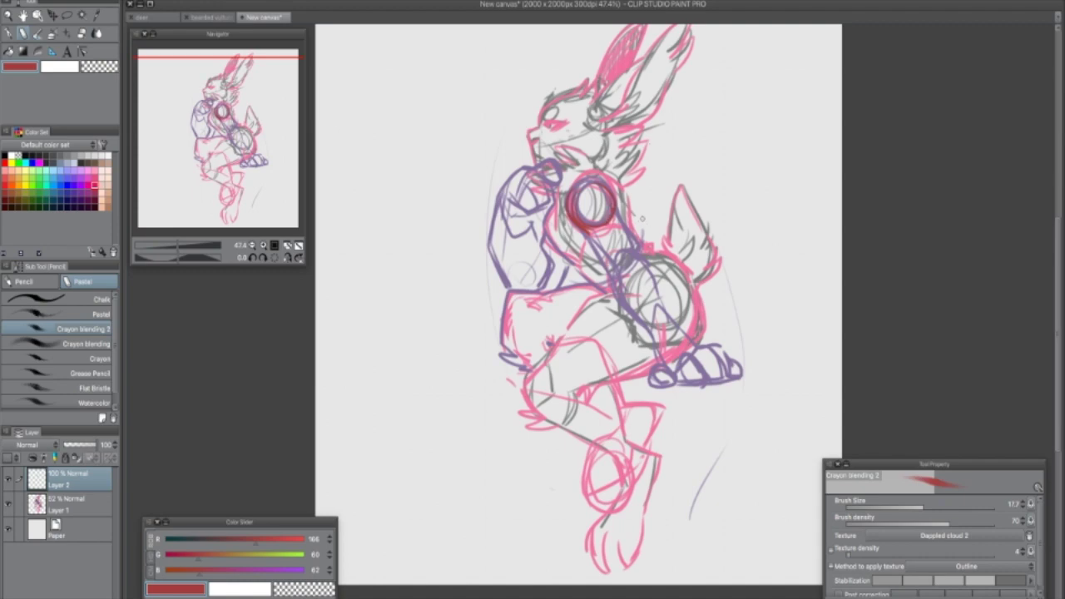
mouse_move(614, 170)
mouse_down()
mouse_move(593, 208)
mouse_move(633, 186)
mouse_up()
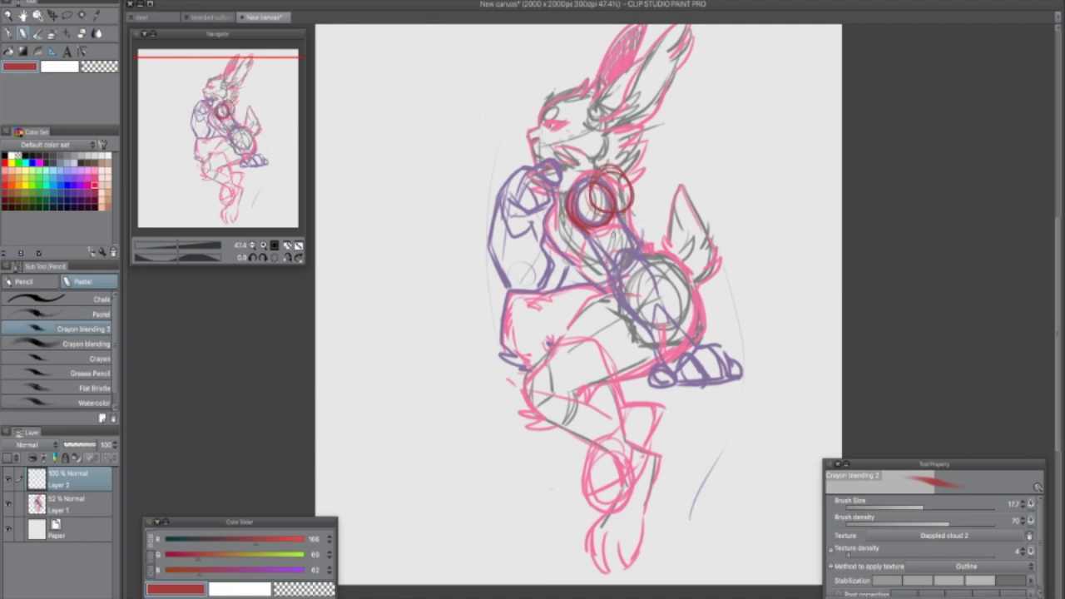
mouse_move(574, 180)
mouse_down()
mouse_move(581, 236)
mouse_move(602, 242)
mouse_up()
mouse_move(559, 204)
mouse_down()
mouse_move(581, 188)
mouse_move(549, 236)
mouse_move(562, 248)
mouse_move(619, 221)
mouse_move(631, 186)
mouse_up()
drag(628, 227, 685, 270)
drag(568, 257, 601, 289)
drag(677, 250, 668, 282)
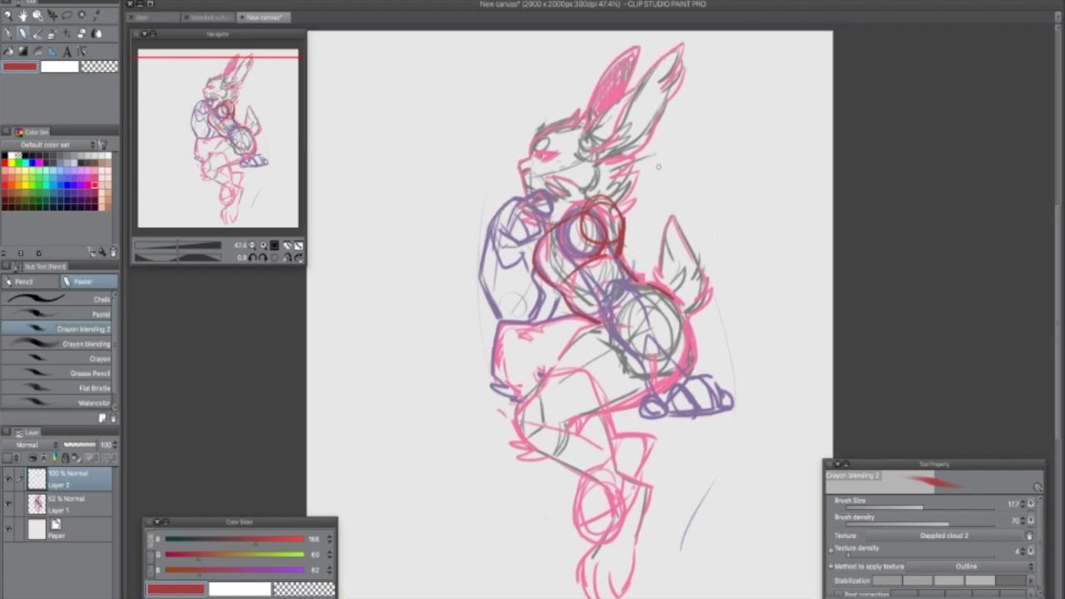
mouse_move(551, 214)
mouse_down()
mouse_move(527, 229)
mouse_move(549, 236)
mouse_move(590, 207)
mouse_move(630, 219)
mouse_move(625, 244)
mouse_move(583, 223)
mouse_move(630, 218)
mouse_up()
drag(728, 253, 724, 229)
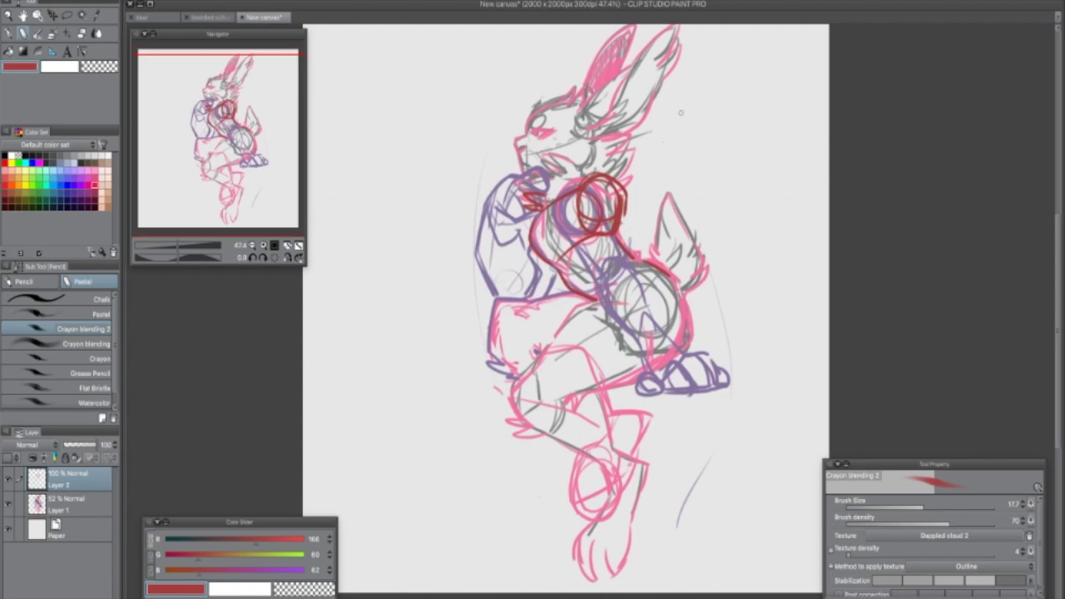
Step: Sketch a red arm hanging from the shoulder with a center line, an elbow circle and a rounded hand shape over the thigh
mouse_move(606, 237)
mouse_down()
mouse_move(604, 262)
mouse_move(639, 276)
mouse_move(615, 374)
mouse_move(642, 379)
mouse_move(602, 385)
mouse_up()
drag(625, 348, 649, 384)
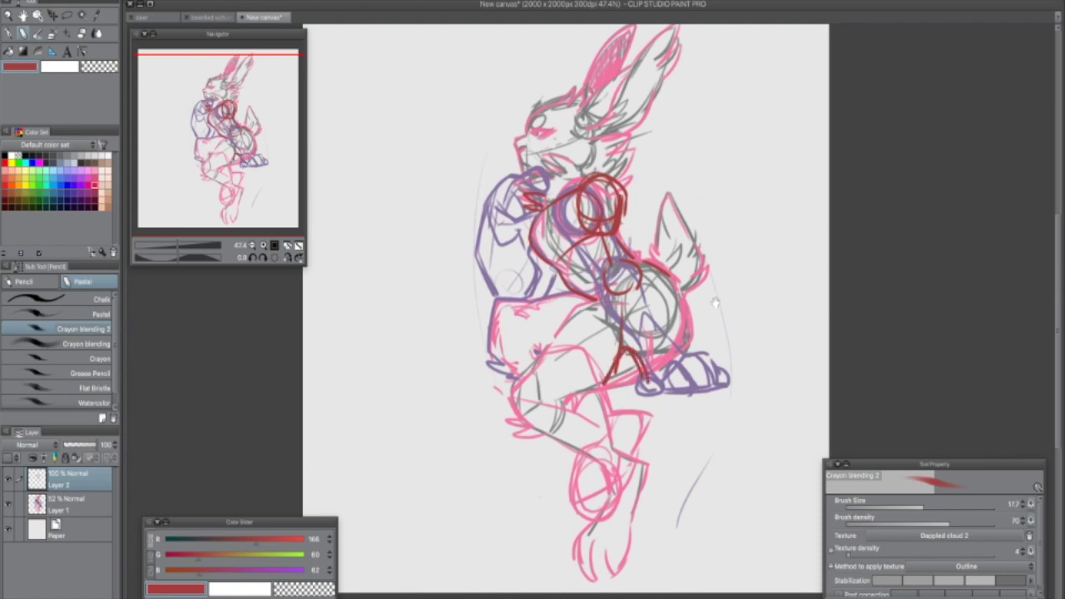
drag(715, 304, 728, 286)
drag(629, 334, 597, 380)
drag(599, 380, 642, 385)
mouse_move(660, 363)
mouse_down()
mouse_move(640, 385)
mouse_move(602, 379)
mouse_up()
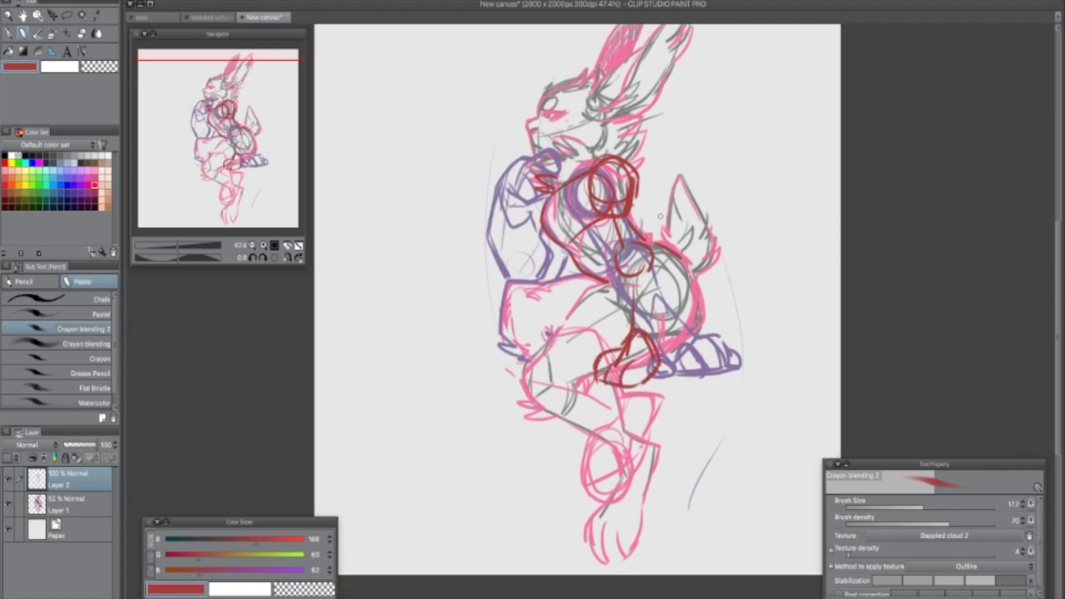
Step: Add a second elbow circle lower on the arm and connect shoulder, elbow and hand with upper-arm and forearm contours
drag(721, 397, 713, 419)
drag(623, 231, 643, 271)
mouse_move(637, 268)
mouse_down()
mouse_move(623, 289)
mouse_move(661, 278)
mouse_move(652, 302)
mouse_up()
drag(614, 223, 639, 264)
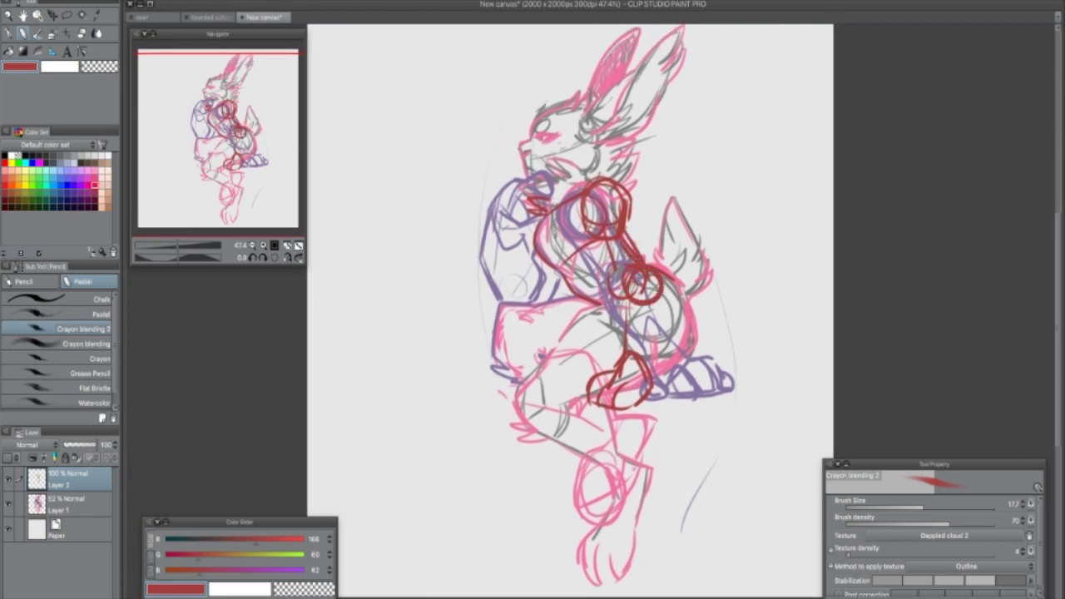
drag(584, 221, 626, 278)
mouse_move(637, 213)
mouse_down()
mouse_move(665, 298)
mouse_move(616, 326)
mouse_move(617, 353)
mouse_up()
mouse_move(662, 260)
mouse_down()
mouse_move(667, 313)
mouse_move(651, 384)
mouse_up()
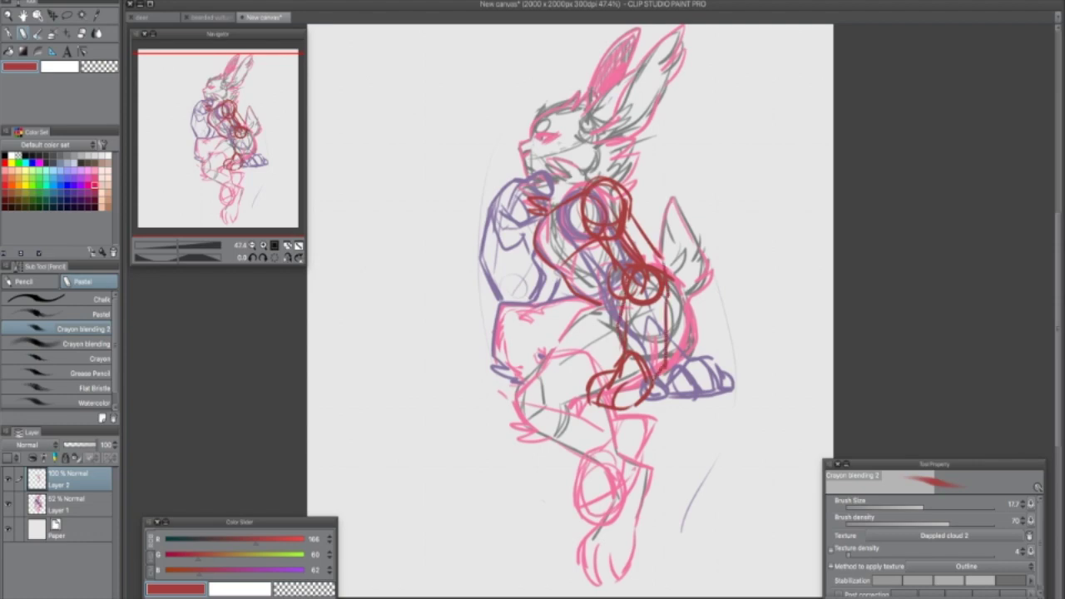
drag(762, 428, 744, 387)
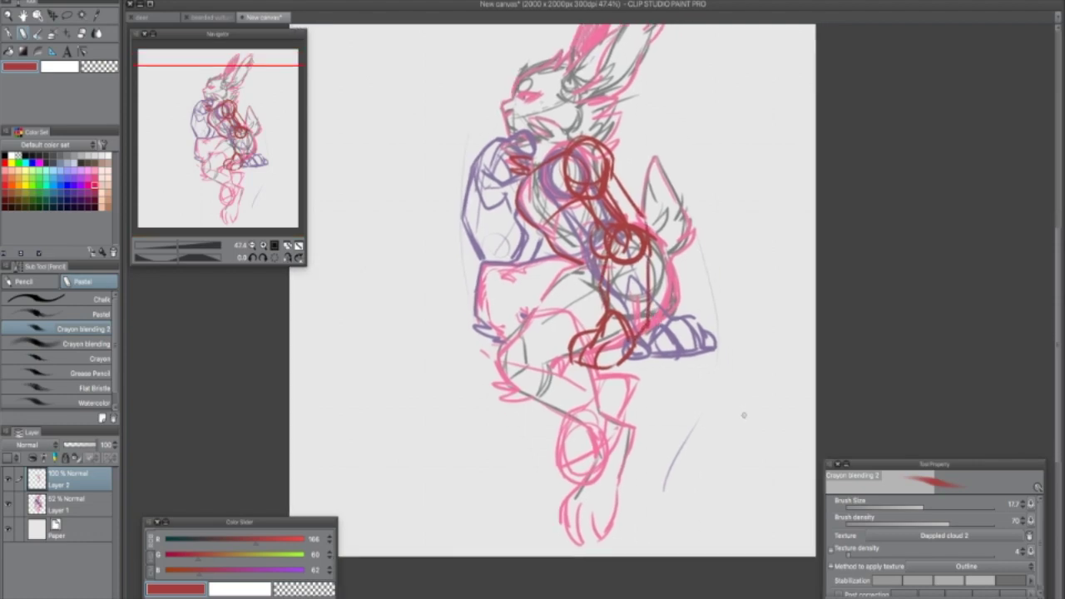
drag(751, 425, 742, 438)
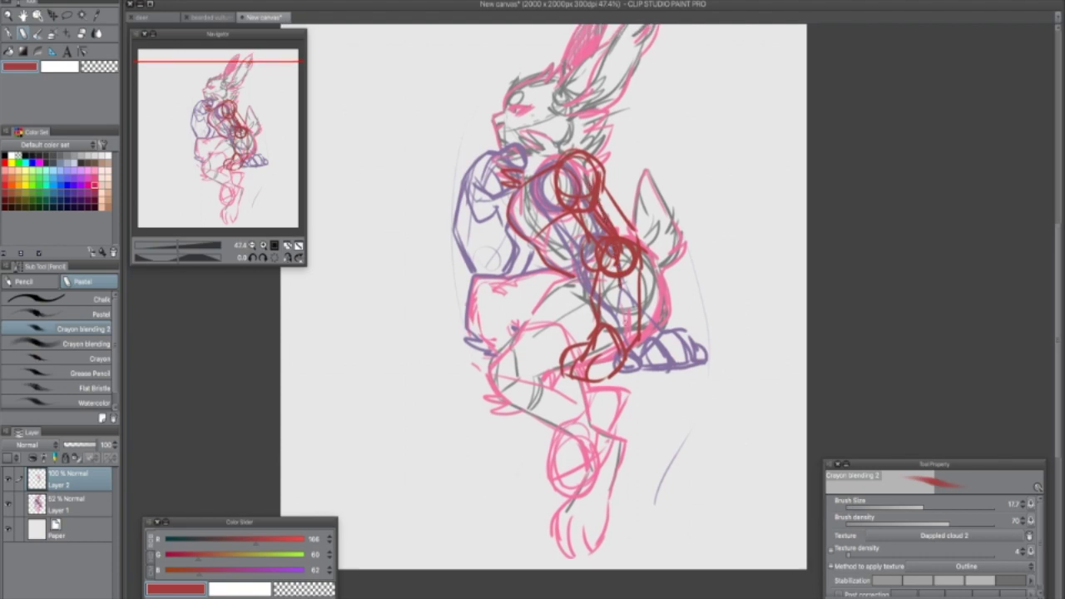
Step: Clear the red shoulder circle, upper-arm and elbow strokes, keeping the torso contour and hand
drag(636, 231, 647, 281)
drag(576, 221, 594, 287)
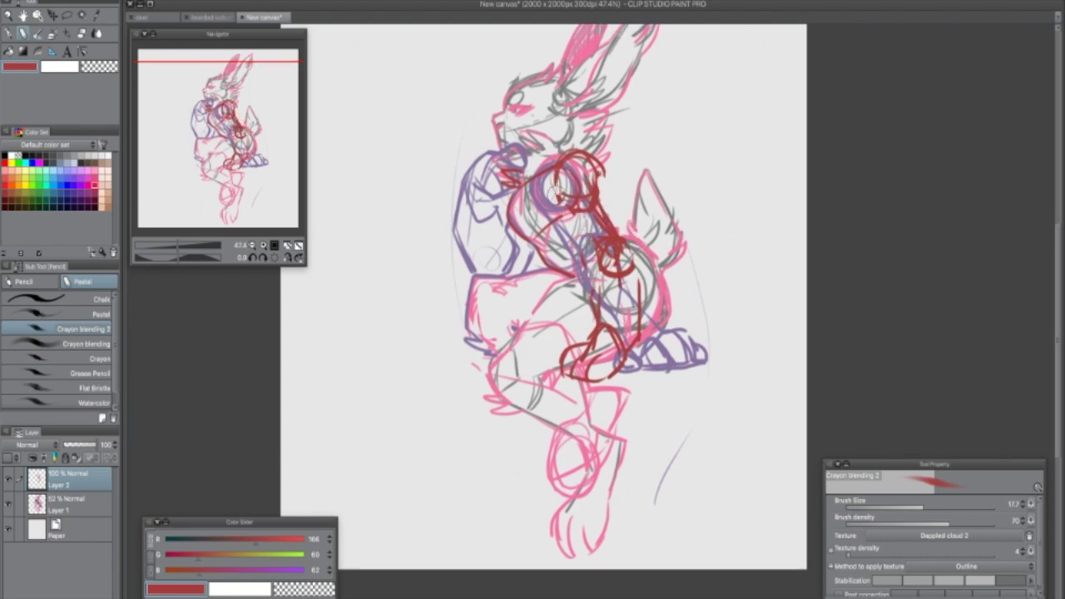
drag(558, 199, 590, 177)
key(ctrl+z)
key(ctrl+z)
key(ctrl+z)
key(ctrl+z)
key(ctrl+z)
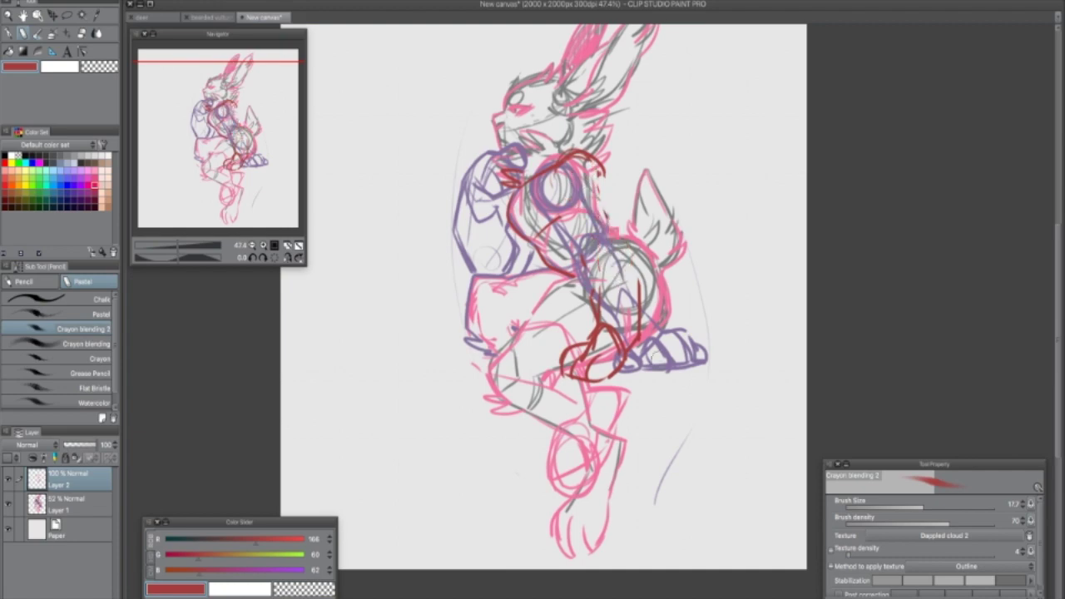
Step: Redraw the red arm with a new shoulder circle, a smaller elbow circle and curved outer contours running down to the hand
drag(586, 164, 623, 233)
key(ctrl+y)
key(ctrl+y)
key(ctrl+y)
key(ctrl+y)
key(ctrl+y)
key(ctrl+y)
key(ctrl+y)
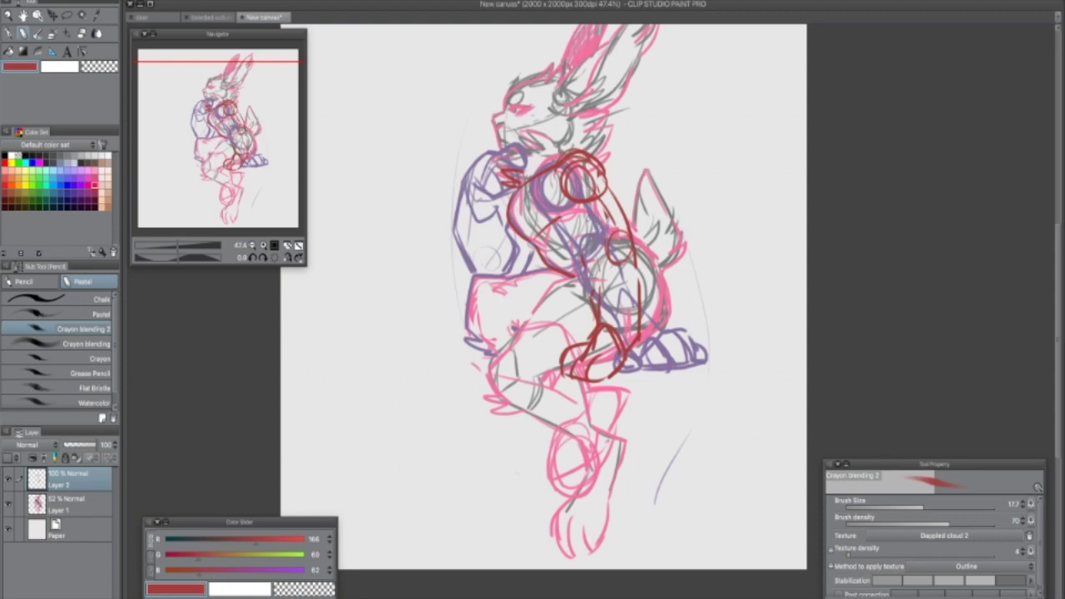
key(ctrl+y)
key(ctrl+y)
key(ctrl+y)
key(ctrl+y)
key(ctrl+y)
key(ctrl+y)
Step: Define the fingers of the red hand and reinforce the wrist and lower forearm contour
mouse_move(568, 378)
mouse_down()
mouse_move(622, 376)
mouse_move(648, 351)
mouse_up()
mouse_move(668, 308)
mouse_down()
mouse_move(641, 357)
mouse_move(648, 342)
mouse_up()
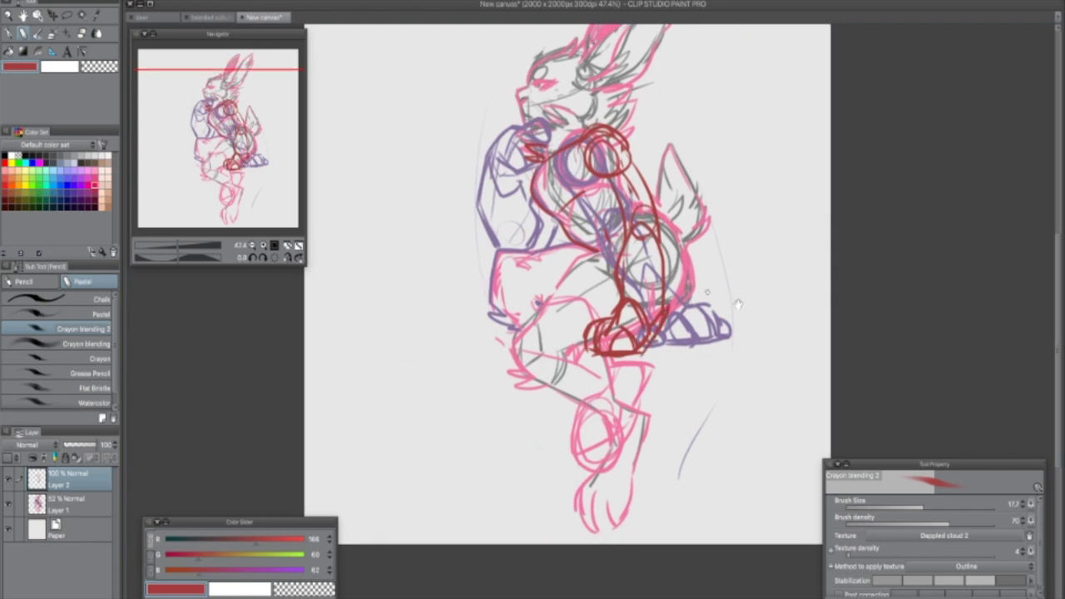
drag(738, 304, 781, 322)
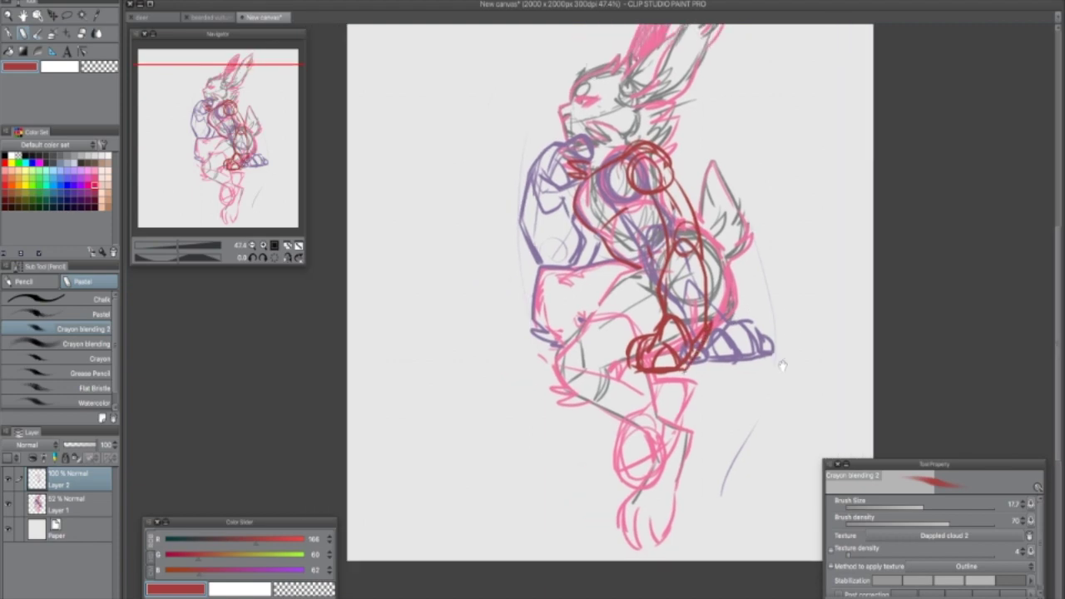
Step: Rework the red arm with straighter upper-arm lines, a larger elbow circle with fur strokes, and firmer forearm contours
drag(782, 363, 711, 409)
mouse_move(611, 241)
mouse_down()
mouse_move(634, 287)
mouse_move(604, 291)
mouse_move(625, 315)
mouse_up()
mouse_move(554, 216)
mouse_down()
mouse_move(551, 233)
mouse_move(603, 290)
mouse_up()
mouse_move(587, 198)
mouse_down()
mouse_move(634, 285)
mouse_move(639, 334)
mouse_move(679, 371)
mouse_move(674, 380)
mouse_up()
drag(596, 304, 591, 338)
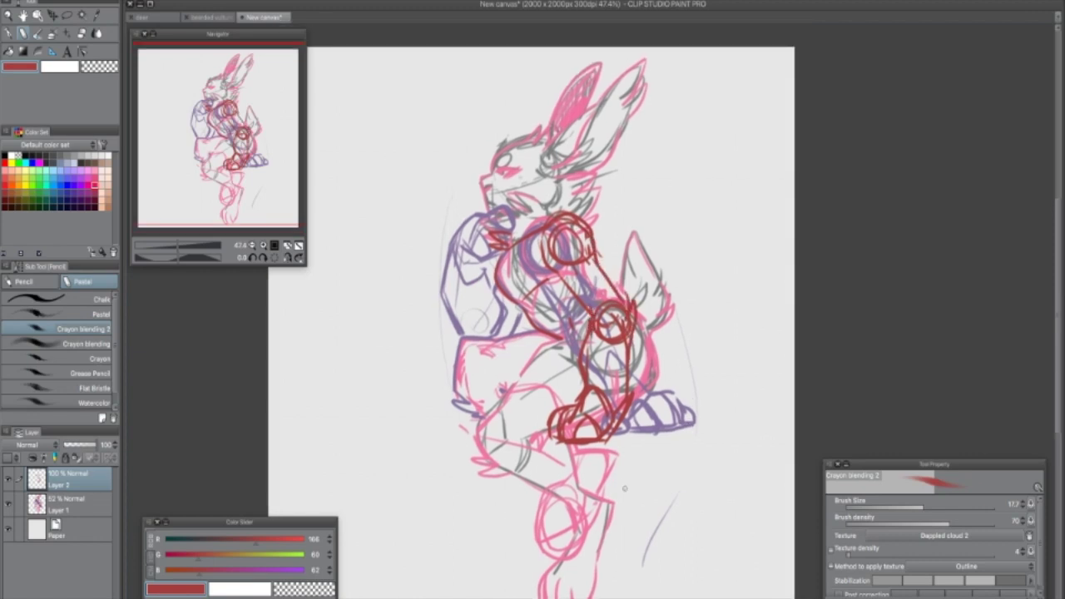
Step: Lasso the red forearm and hand and try them mirrored horizontally in a free transform, adjusting their size and position below the elbow
click(69, 15)
mouse_move(563, 450)
mouse_down()
mouse_move(551, 399)
mouse_move(586, 324)
mouse_move(579, 463)
mouse_up()
drag(560, 380, 600, 395)
key(super+t)
drag(653, 465, 645, 457)
click(896, 503)
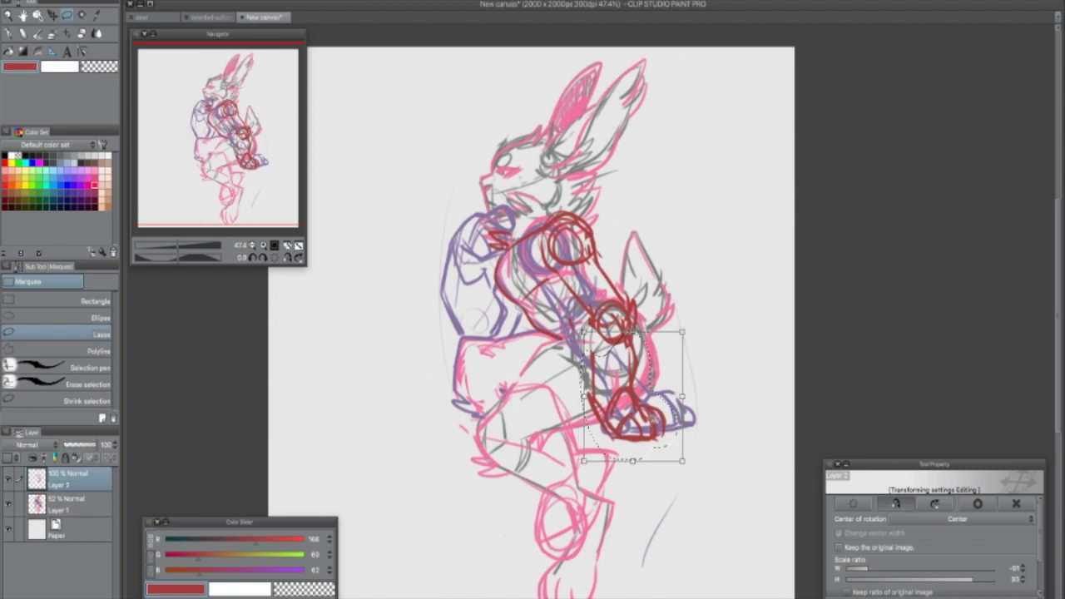
click(896, 503)
click(896, 504)
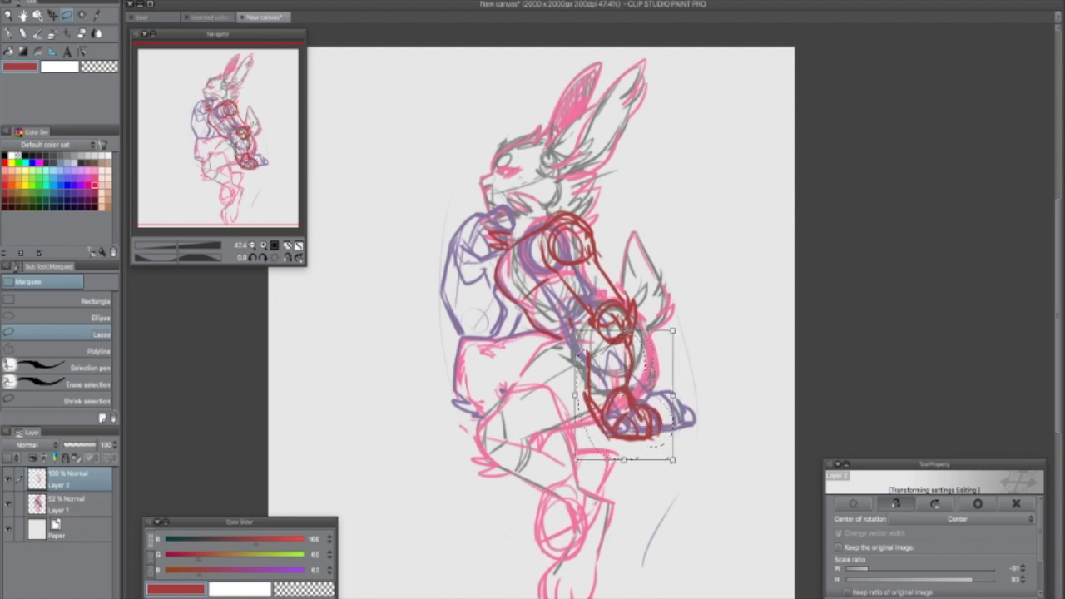
click(896, 504)
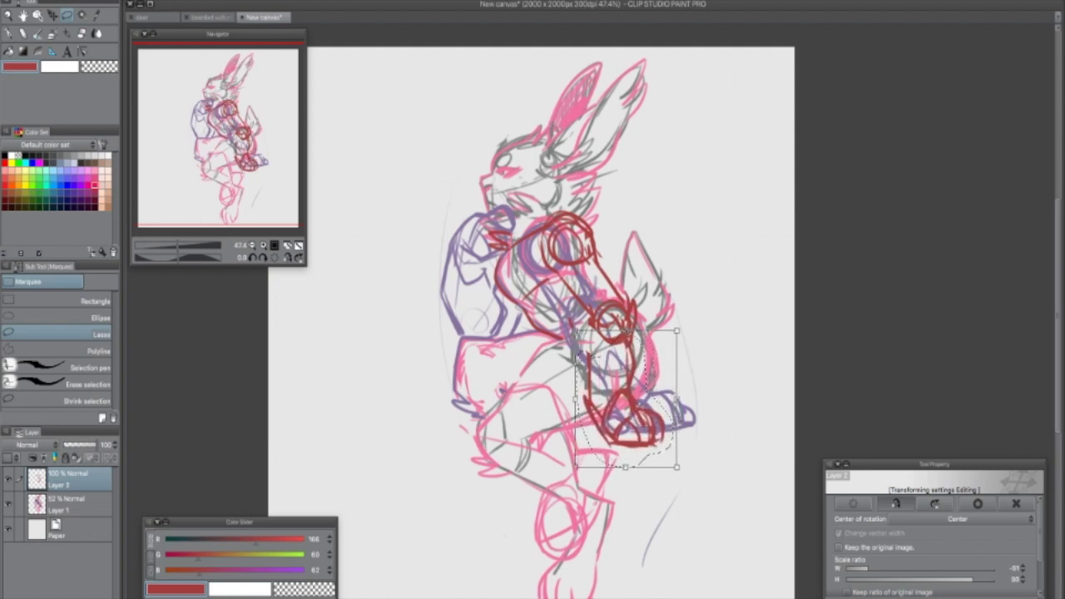
drag(625, 399, 627, 401)
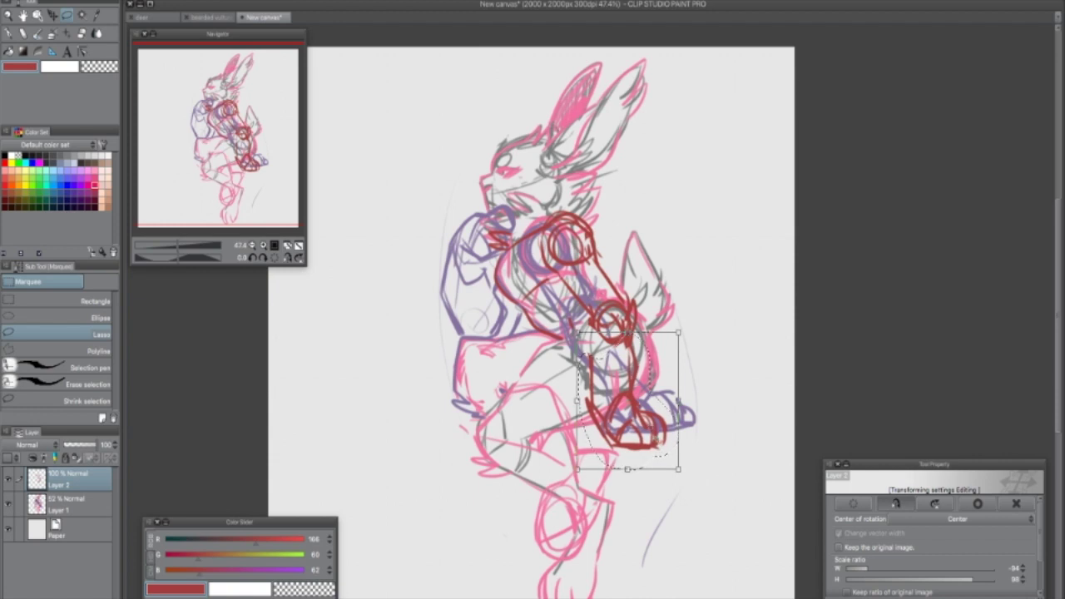
Step: Flip the forearm and hand back to face forward, place them below the elbow at 94% width, apply the transform and deselect
click(896, 503)
drag(609, 404, 597, 396)
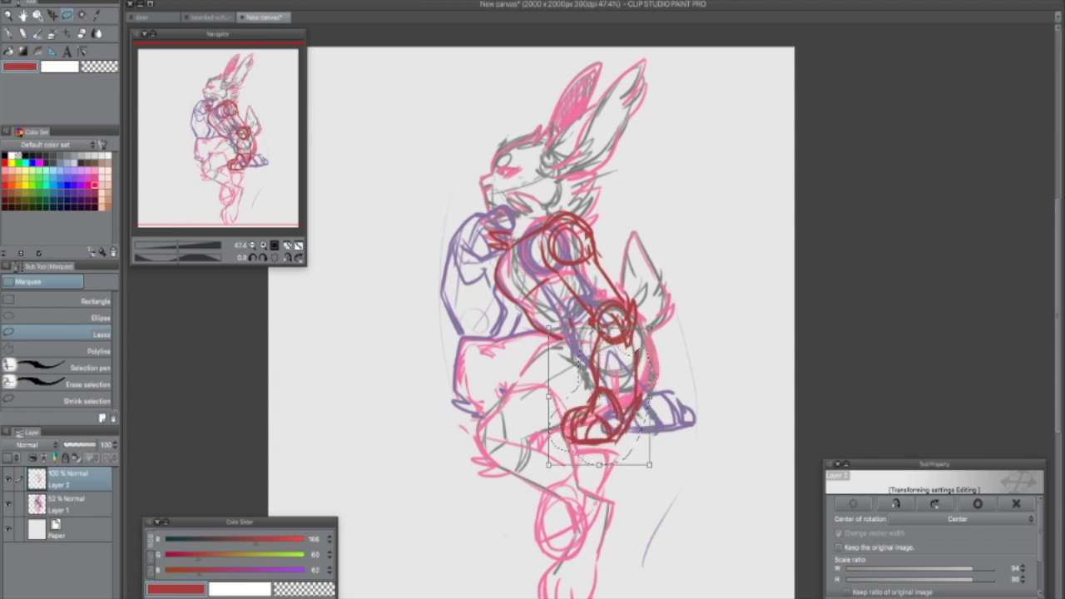
key(Return)
key(ctrl+d)
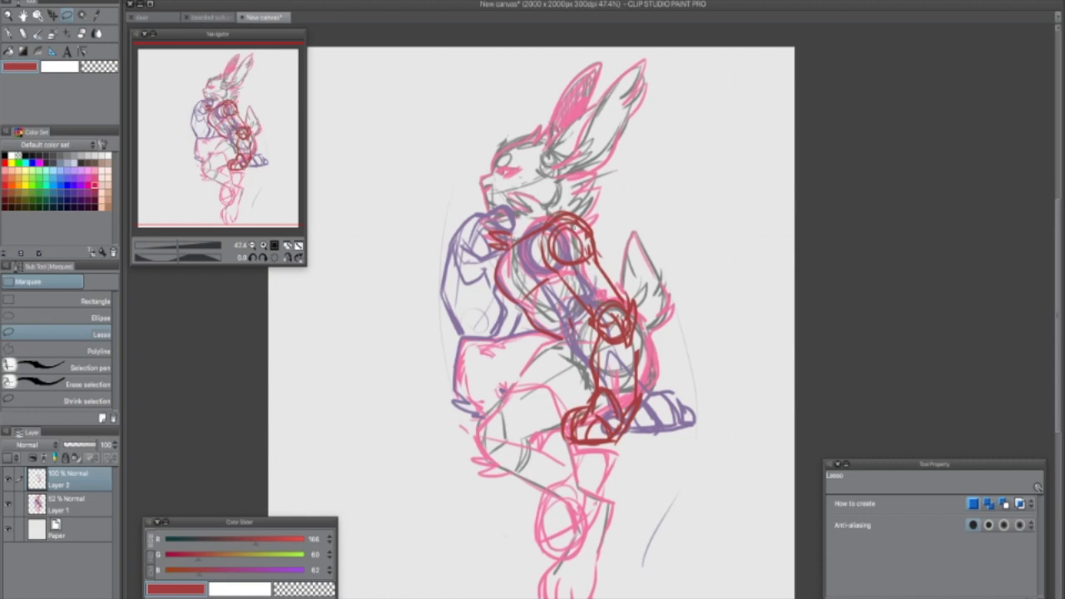
Step: Lasso the red shoulder and upper arm, scale them down slightly toward the shoulder, apply the transform and deselect
drag(594, 224, 631, 291)
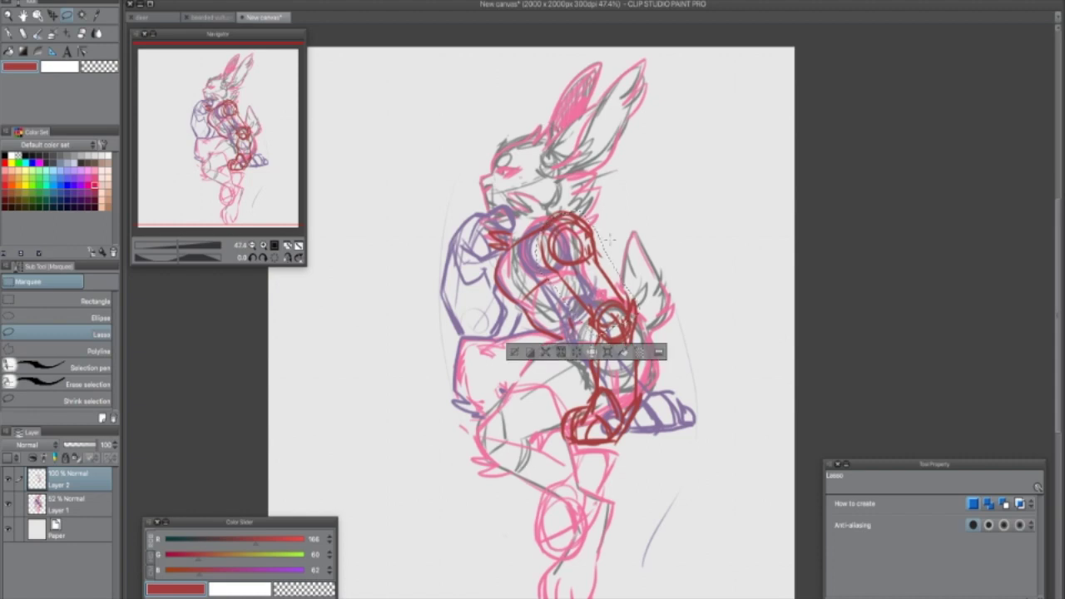
key(super+t)
drag(638, 334, 627, 327)
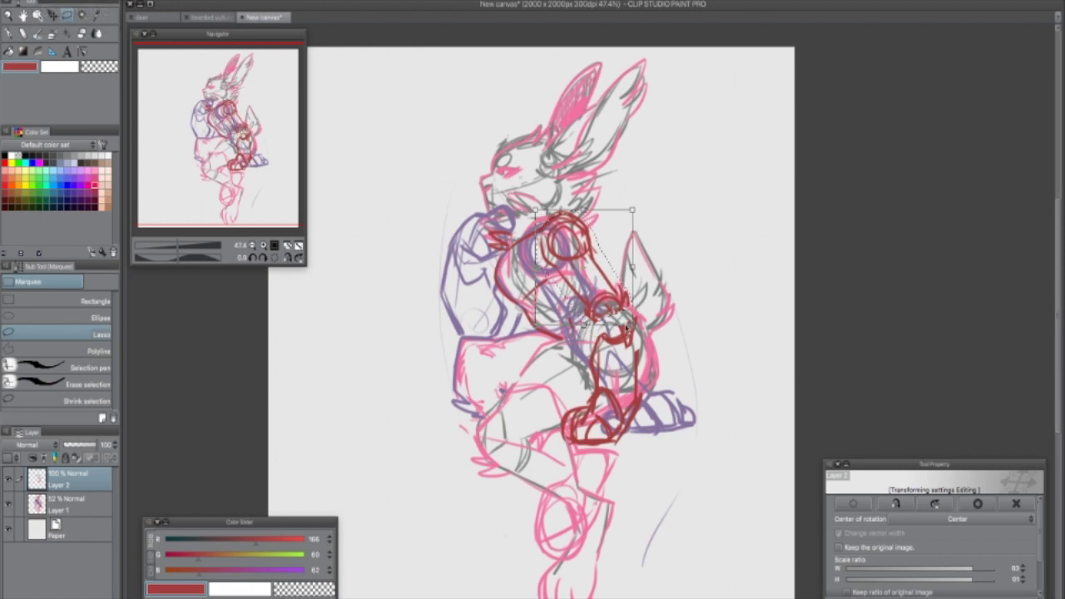
drag(535, 325, 532, 326)
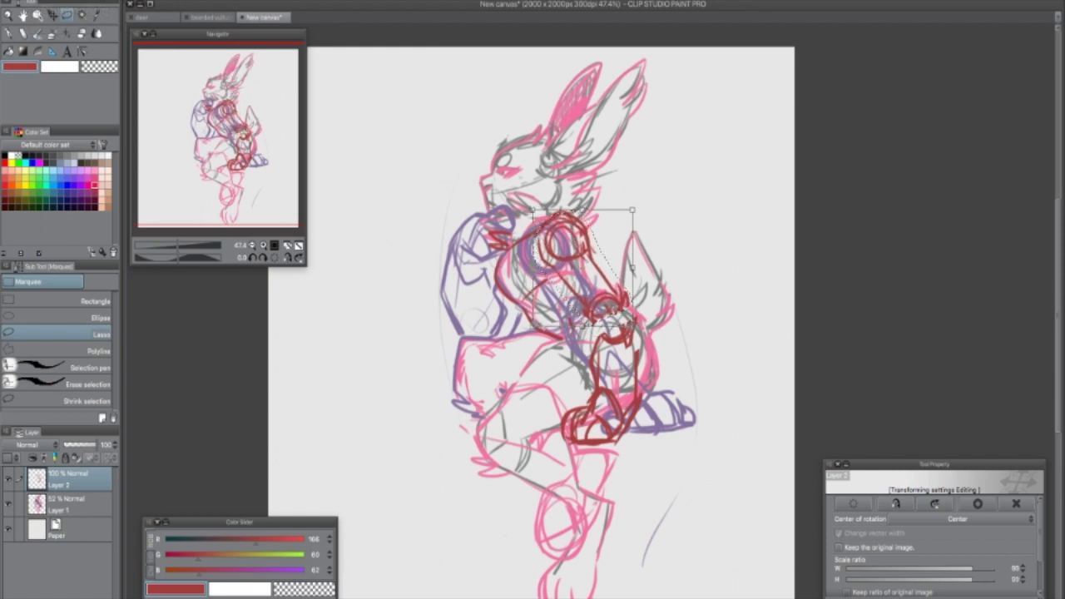
key(Return)
key(super+d)
Step: Lasso the red forearm and hand, shift them up to meet the elbow and stretch them slightly in height
mouse_move(578, 398)
mouse_down()
mouse_move(660, 371)
mouse_move(640, 321)
mouse_up()
key(super+t)
drag(627, 382, 621, 370)
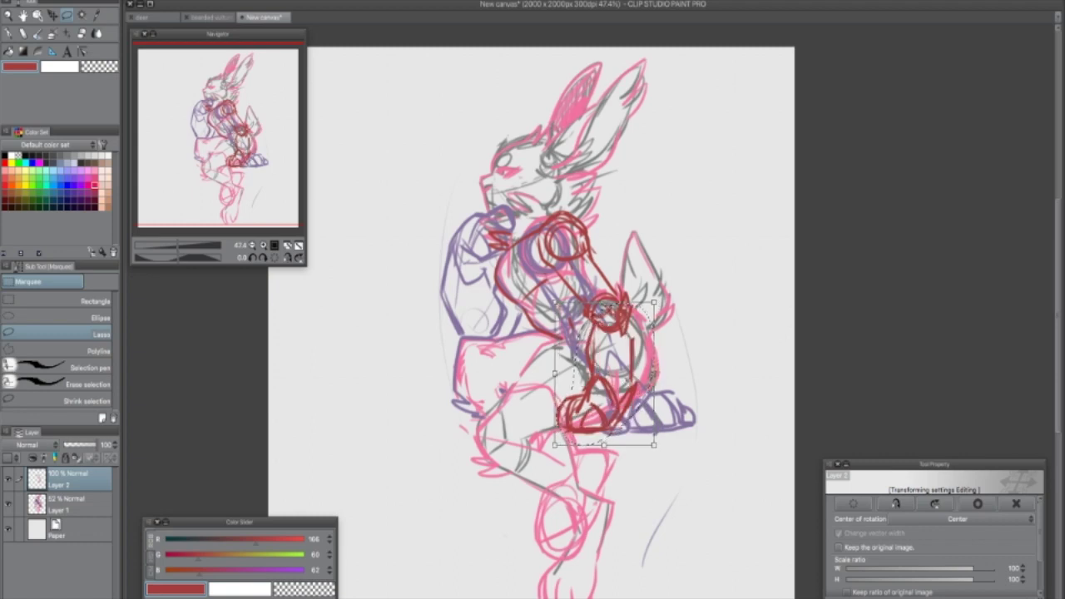
drag(604, 444, 604, 448)
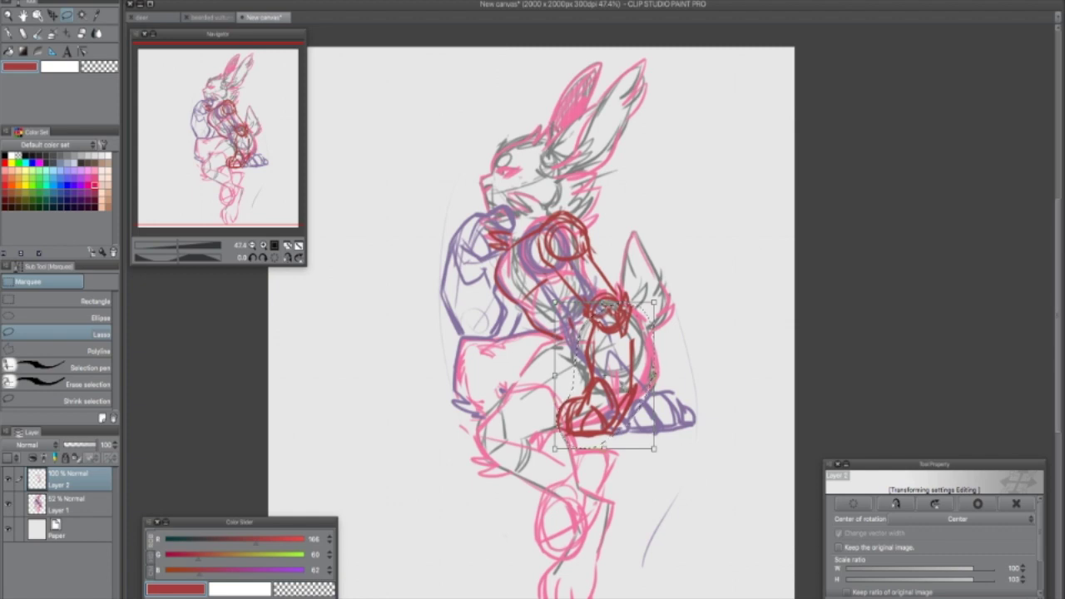
key(Return)
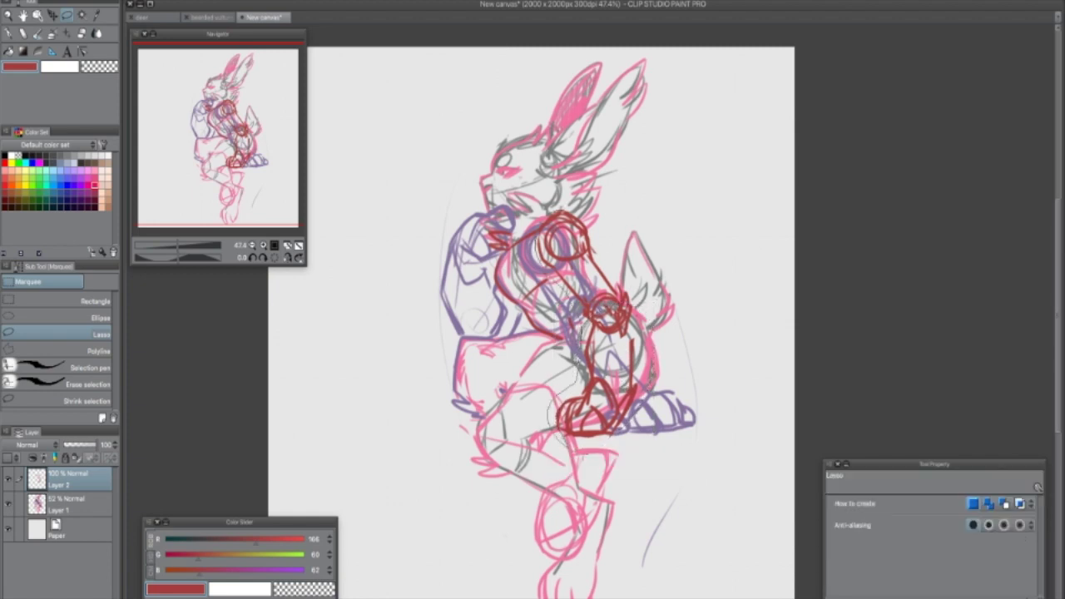
Step: Lasso the whole red arm, shrink it slightly and shift it toward the chest, apply the transform and deselect
mouse_move(634, 280)
mouse_down()
mouse_move(555, 210)
mouse_move(578, 361)
mouse_up()
key(super+t)
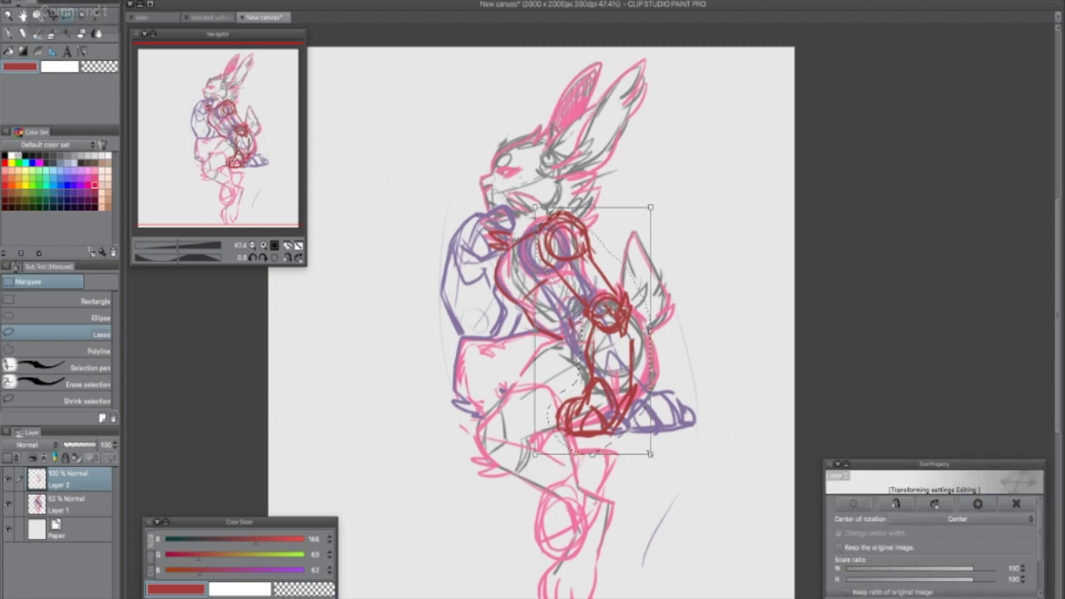
drag(651, 447, 652, 437)
drag(592, 324, 639, 333)
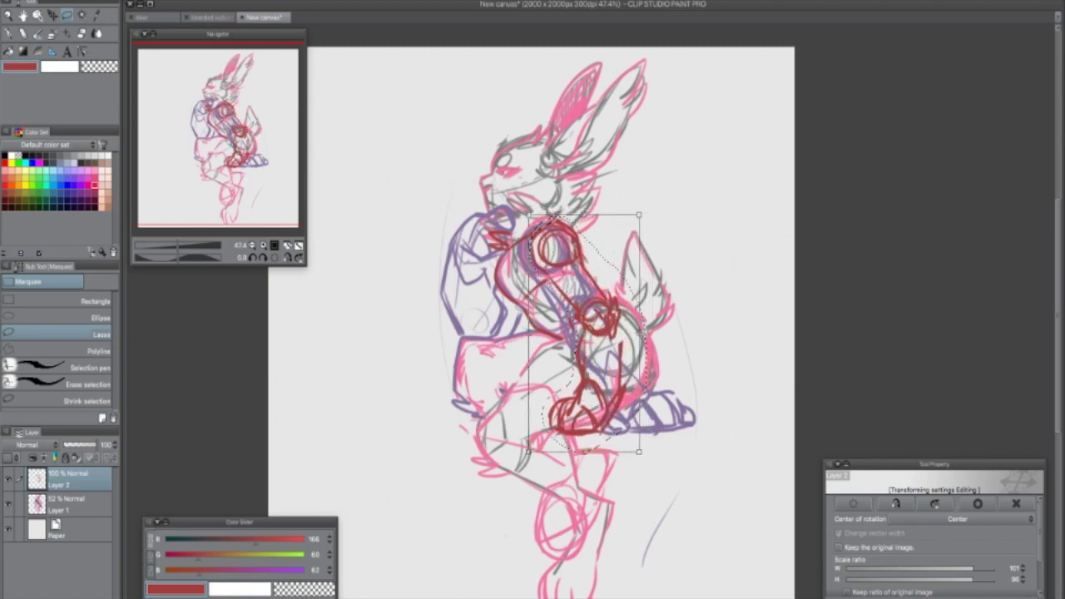
drag(584, 214, 584, 216)
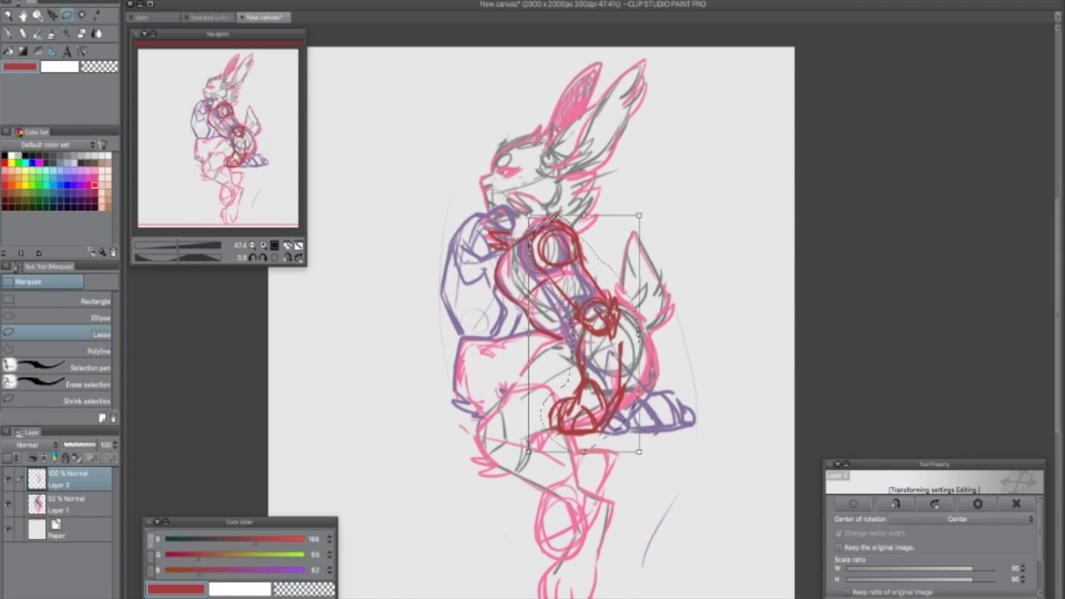
key(Return)
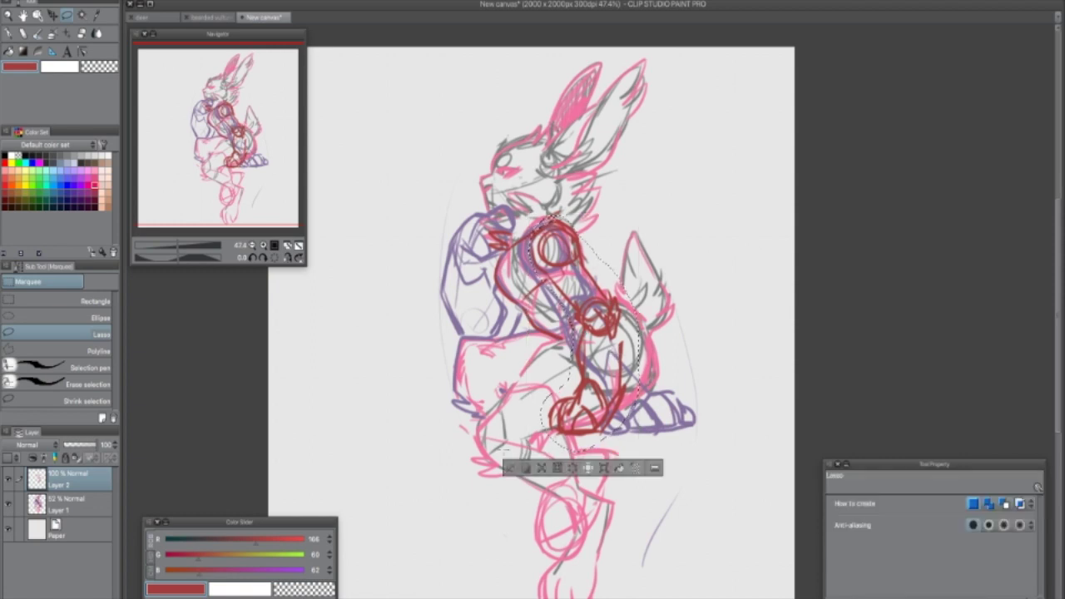
click(432, 474)
Step: With a magenta Crayon blending brush (green 47, blue 117), retrace the near arm's upper arm, elbow, forearm and hand
key(p)
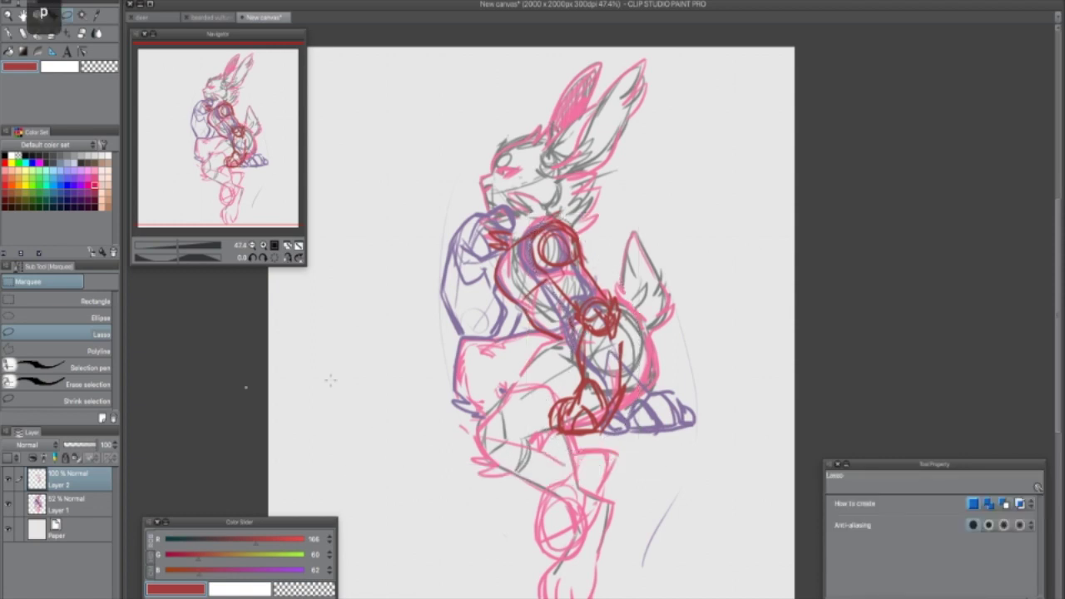
key(p)
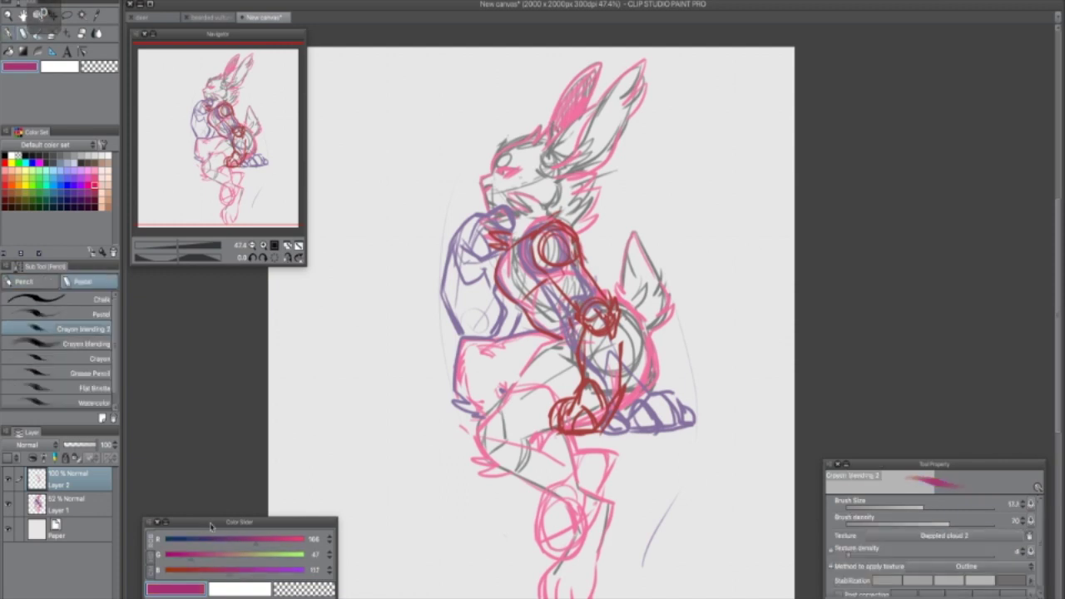
drag(551, 275, 574, 305)
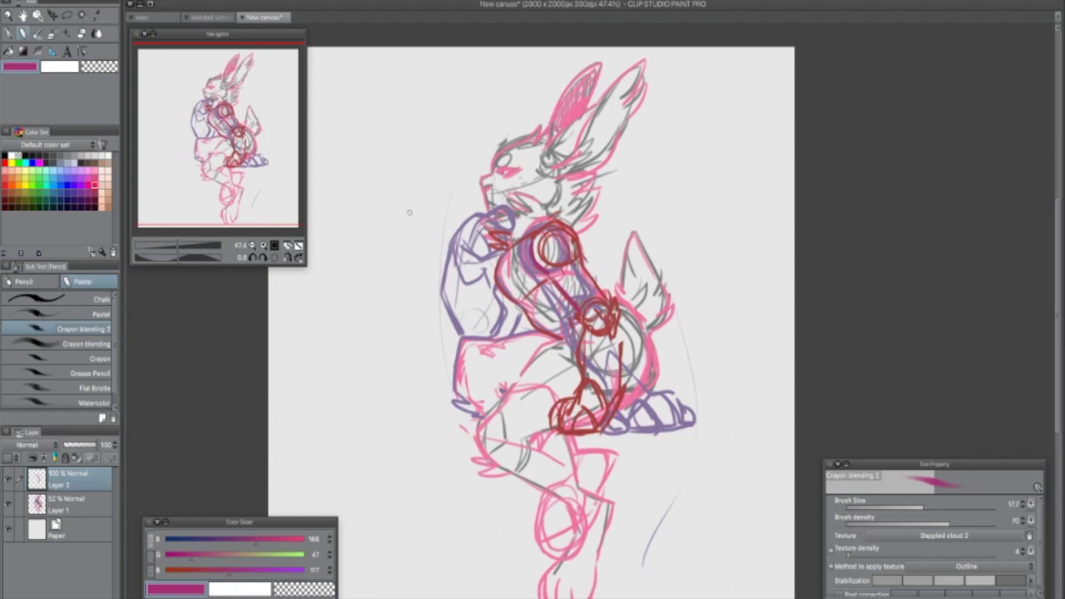
drag(572, 231, 617, 346)
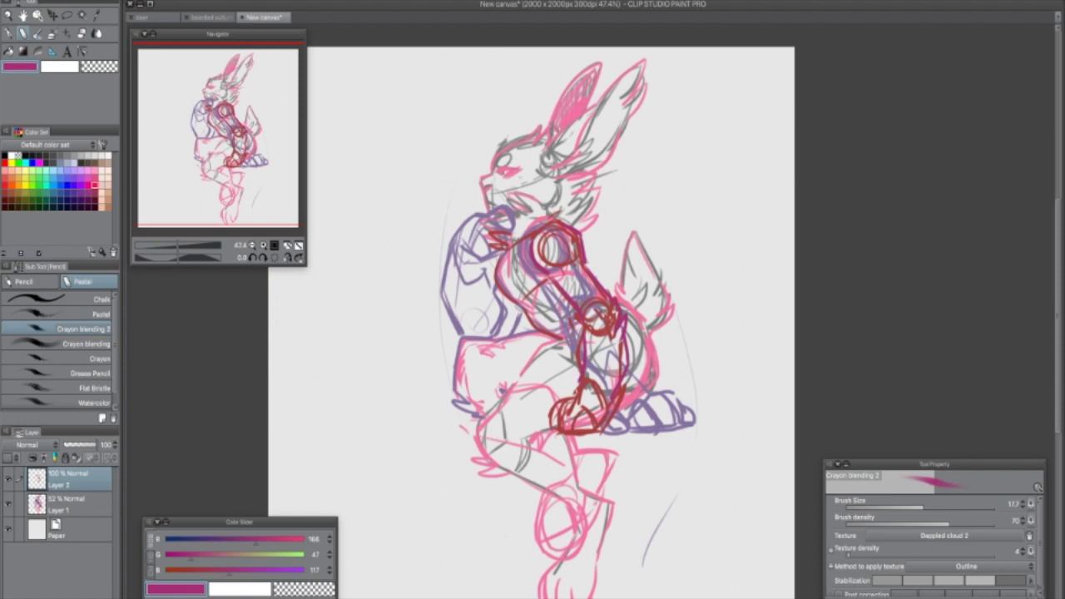
mouse_move(574, 388)
mouse_down()
mouse_move(543, 426)
mouse_move(554, 426)
mouse_up()
drag(605, 397, 569, 421)
mouse_move(566, 428)
mouse_down()
mouse_move(595, 432)
mouse_move(576, 428)
mouse_up()
drag(602, 384, 604, 414)
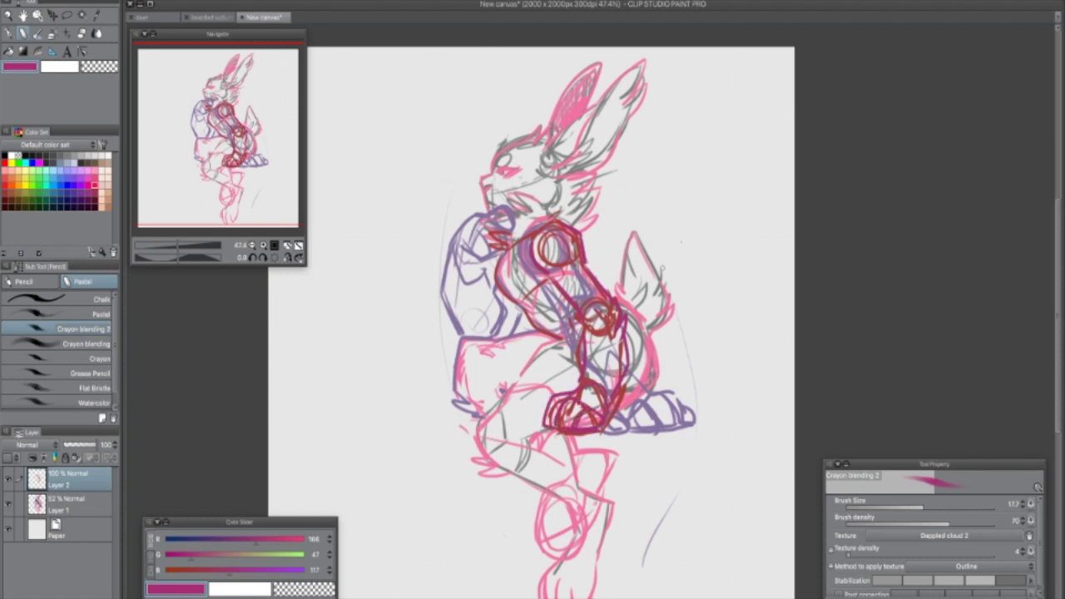
mouse_move(547, 278)
mouse_down()
mouse_move(579, 329)
mouse_move(608, 306)
mouse_up()
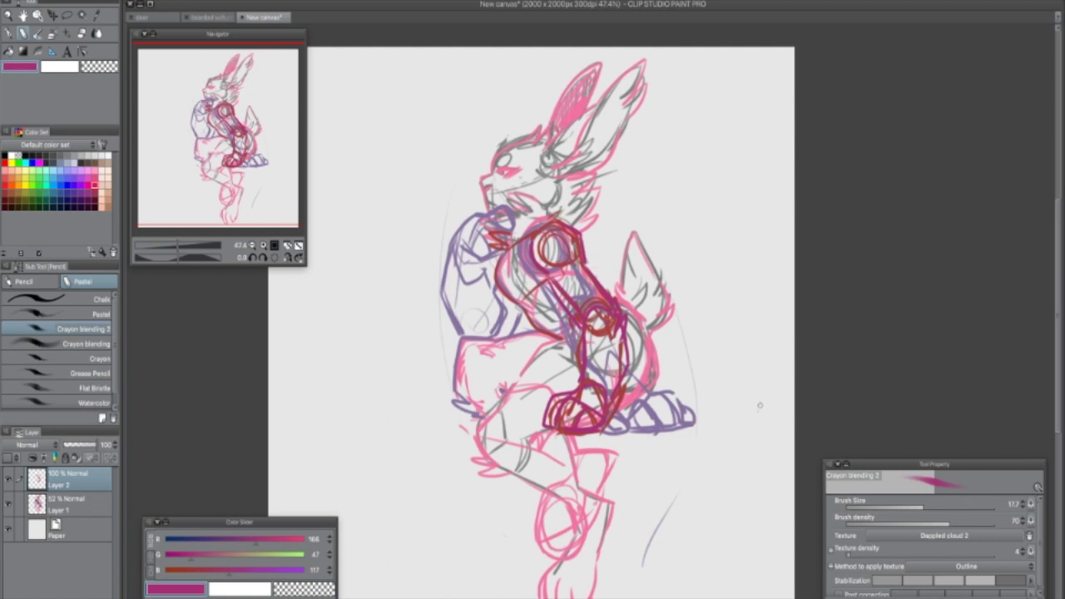
Step: Erase the purple foot behind the hand on Layer 1, plus the red upper arm and forearm between shoulder and hand on Layer 2
drag(742, 516, 721, 500)
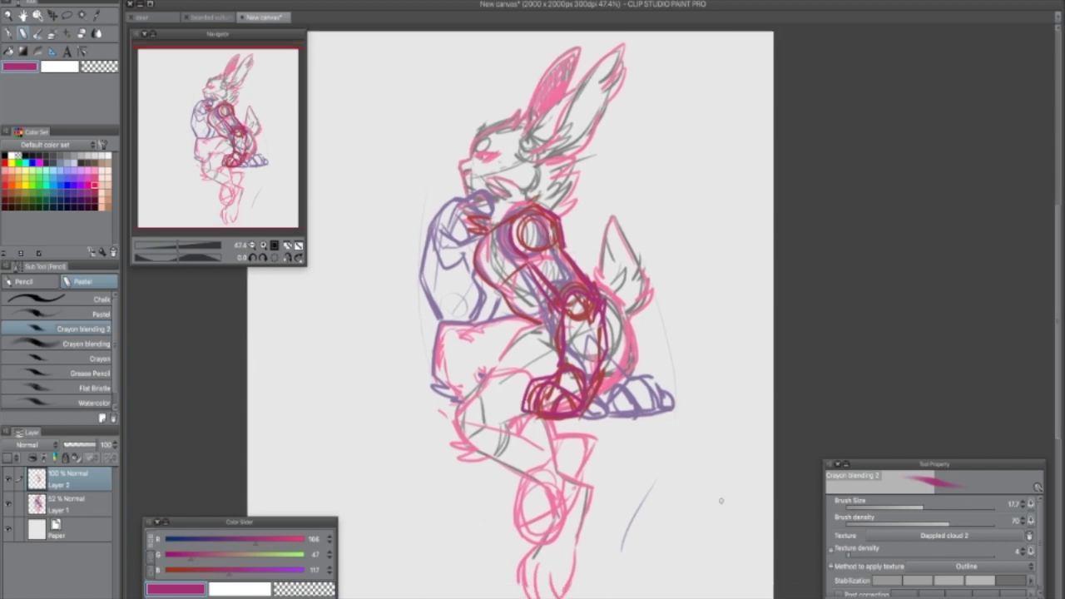
click(83, 507)
mouse_move(624, 406)
mouse_down()
mouse_move(599, 409)
mouse_move(675, 412)
mouse_up()
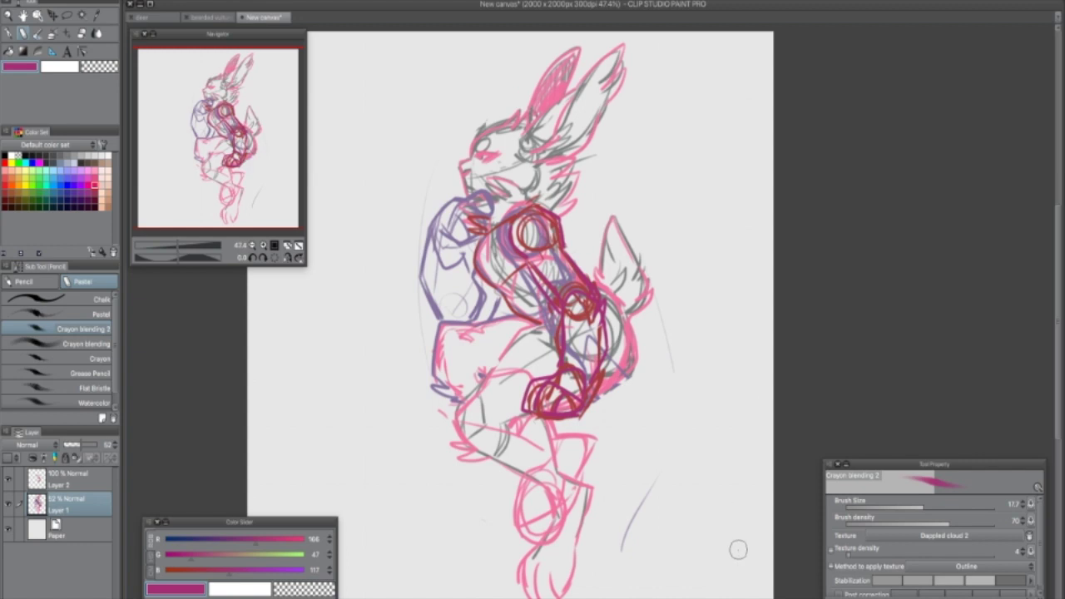
click(70, 483)
mouse_move(556, 349)
mouse_down()
mouse_move(568, 255)
mouse_move(621, 334)
mouse_move(602, 311)
mouse_move(597, 344)
mouse_up()
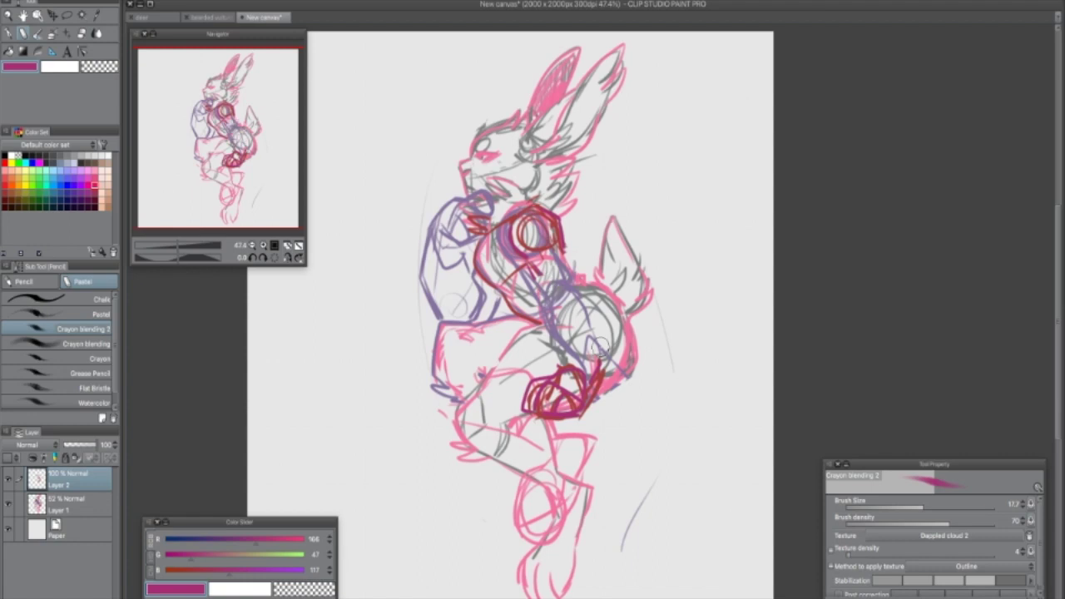
drag(595, 392, 602, 373)
Step: Add a new layer on top and merge Layer 2 down into Layer 1
key(shift+super+n)
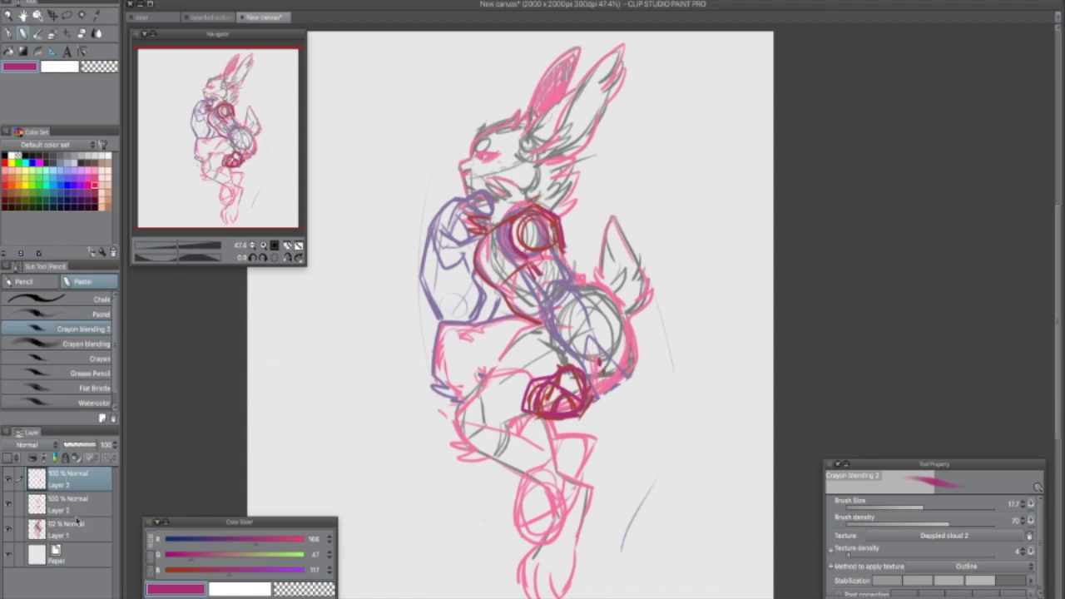
click(81, 530)
drag(81, 447, 78, 450)
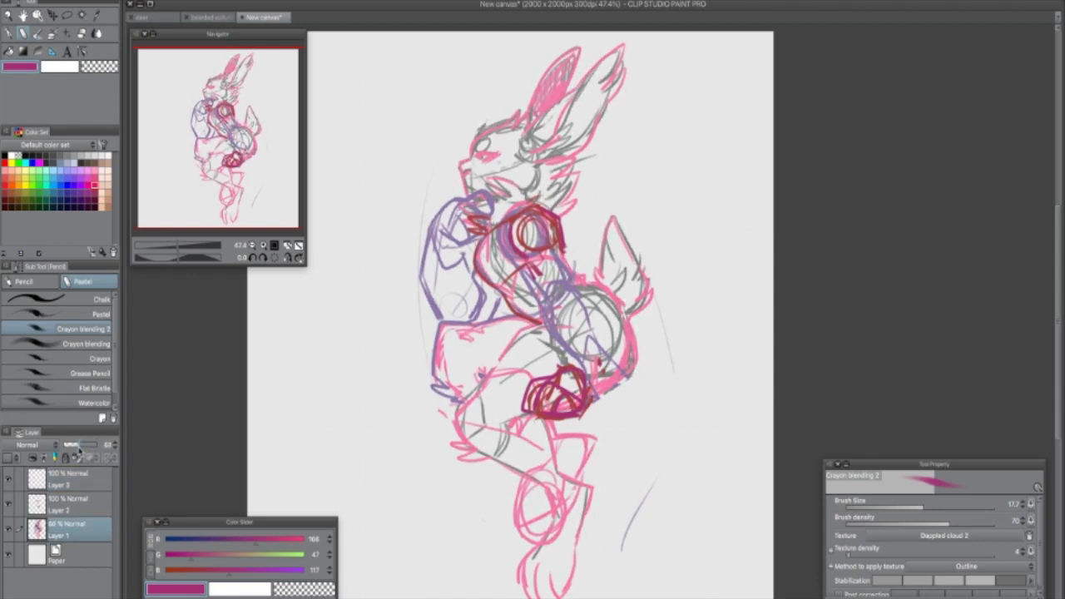
click(74, 510)
key(ctrl+e)
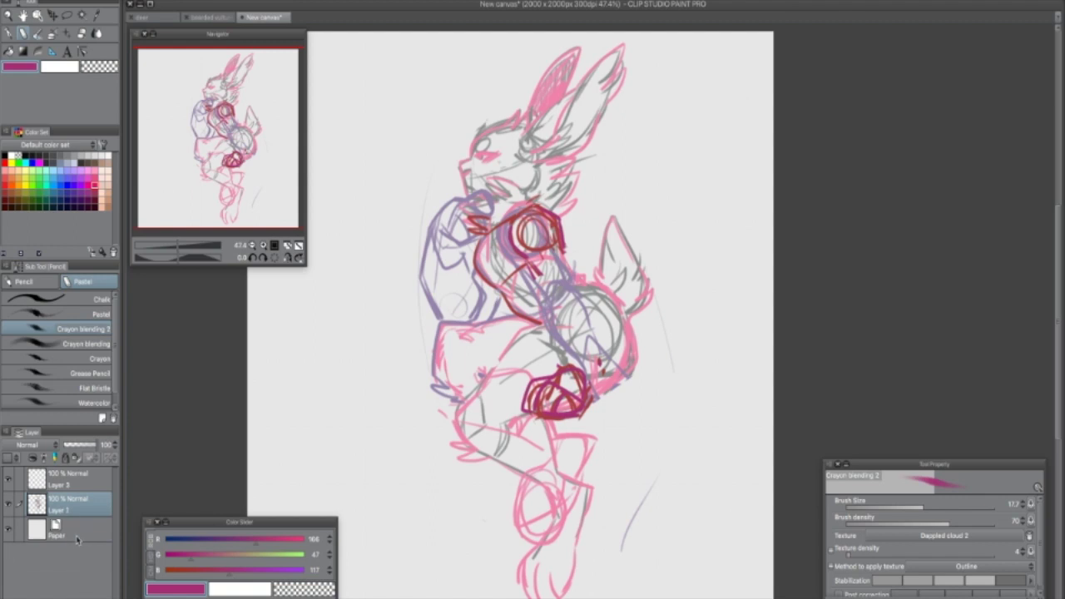
Step: Shift the brush colour to crimson by setting blue to 67, and draw the shoulder circle on Layer 3
click(85, 484)
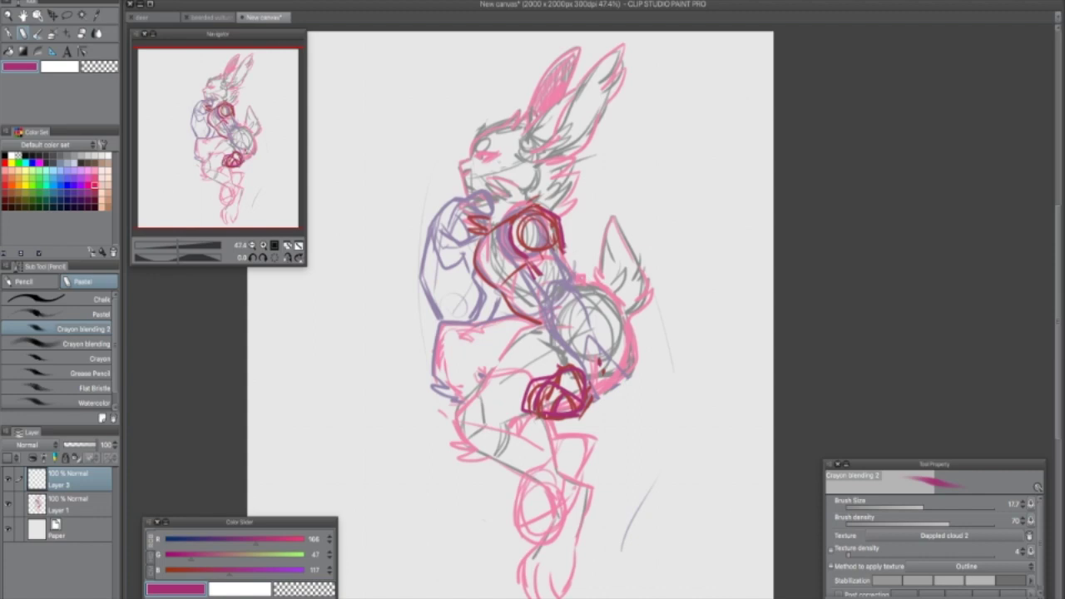
drag(229, 570, 210, 570)
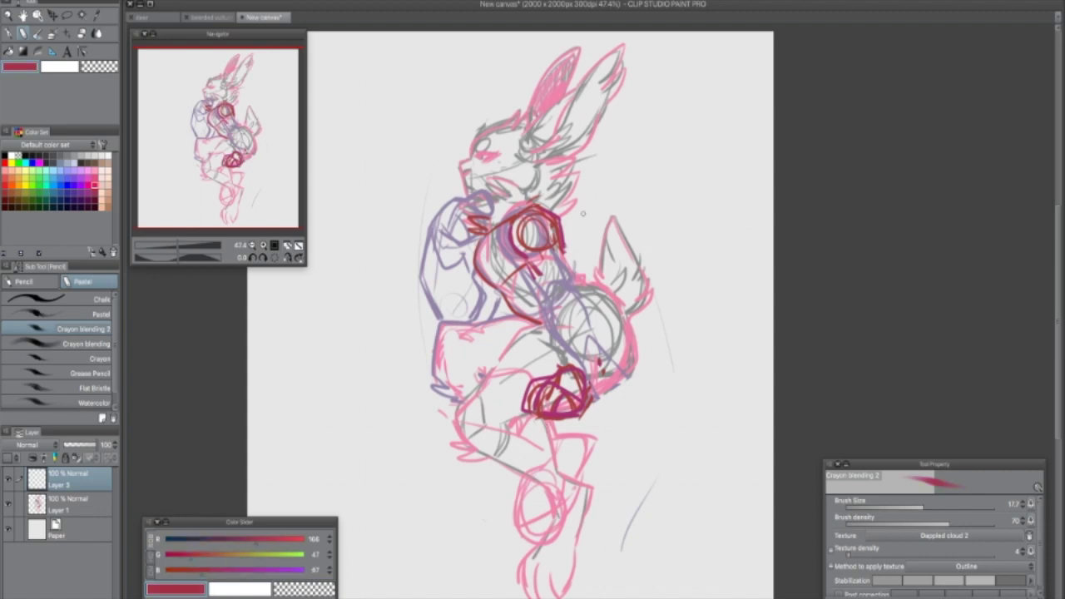
mouse_move(532, 227)
mouse_down()
mouse_move(549, 253)
mouse_move(570, 218)
mouse_up()
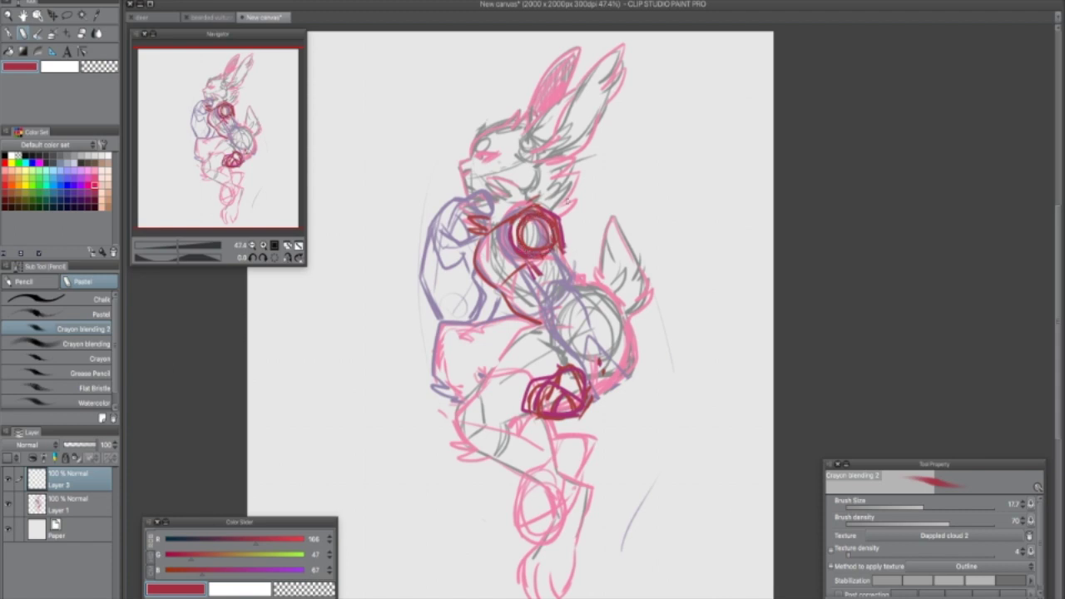
Step: Fade Layer 1 to 59% opacity, and on Layer 3 rough in the shoulder and hand circles, elbow arc and arm centre lines
click(93, 499)
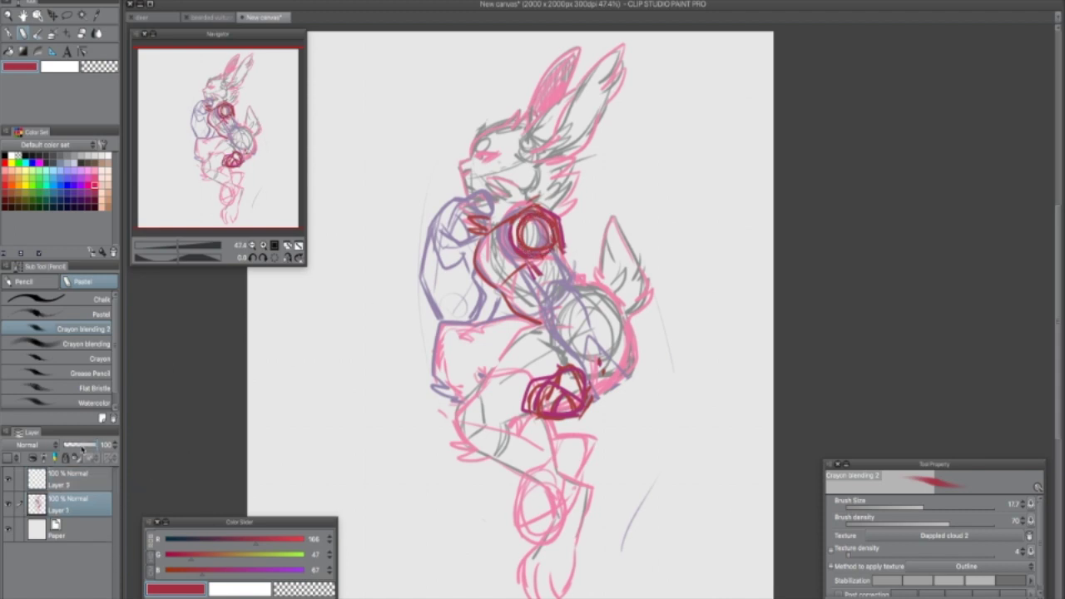
click(75, 445)
click(84, 445)
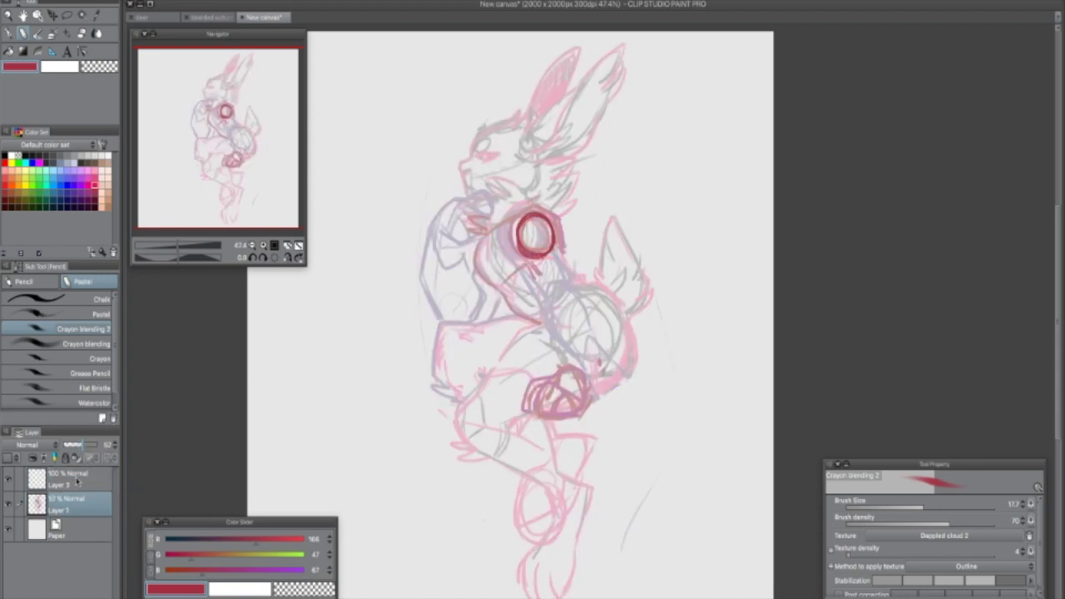
click(79, 479)
mouse_move(519, 243)
mouse_down()
mouse_move(554, 216)
mouse_move(540, 251)
mouse_move(524, 230)
mouse_up()
mouse_move(543, 371)
mouse_down()
mouse_move(586, 392)
mouse_move(542, 414)
mouse_up()
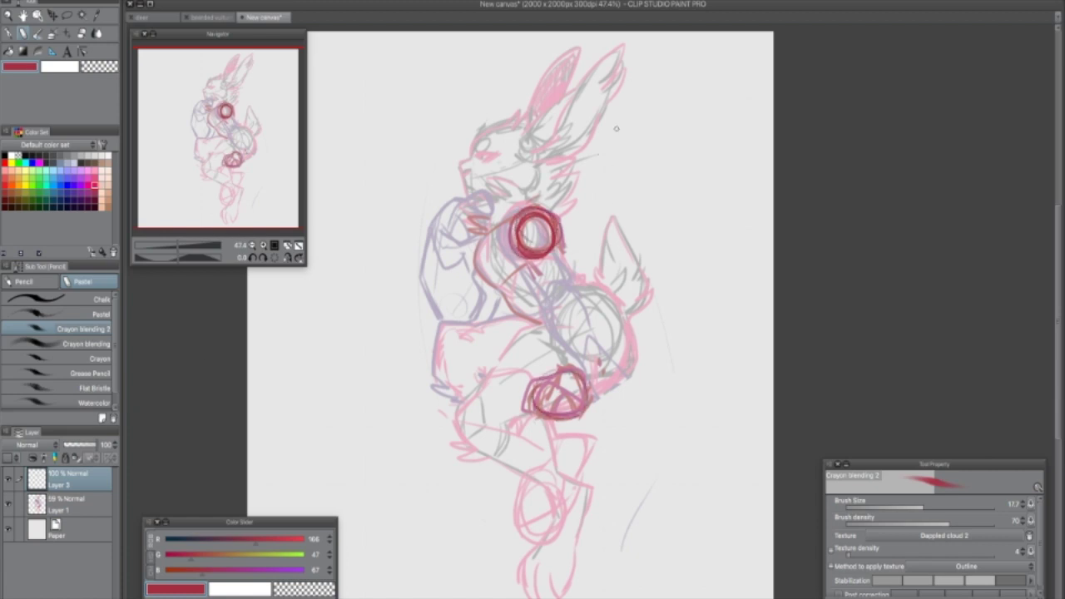
mouse_move(546, 235)
mouse_down()
mouse_move(593, 298)
mouse_move(579, 376)
mouse_up()
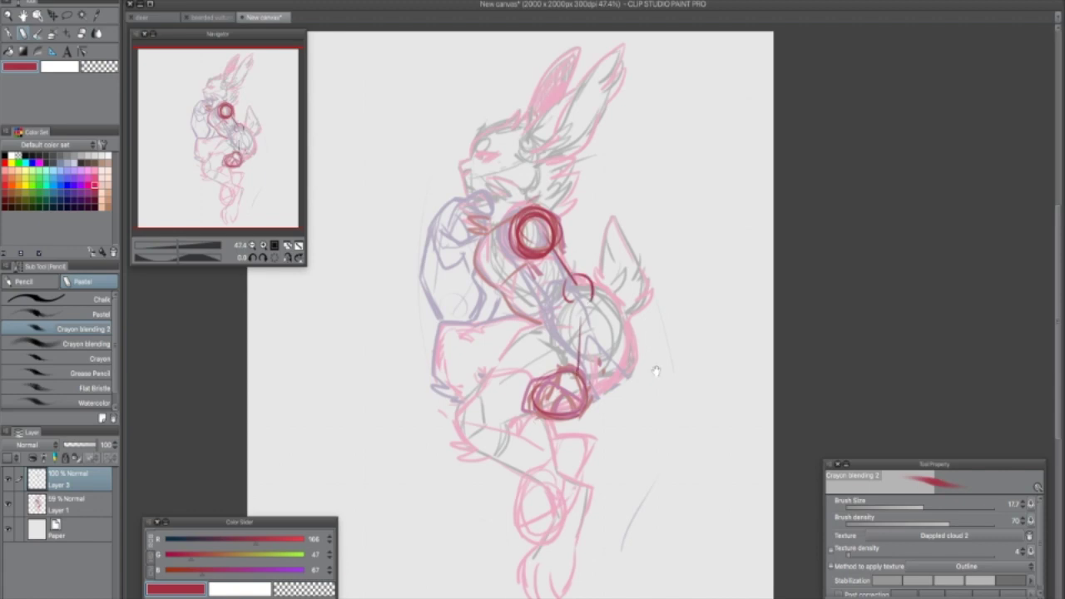
Step: Outline both sides of the upper arm and forearm from the shoulder circle to the wrist in crimson
scroll(657, 371, up, 1)
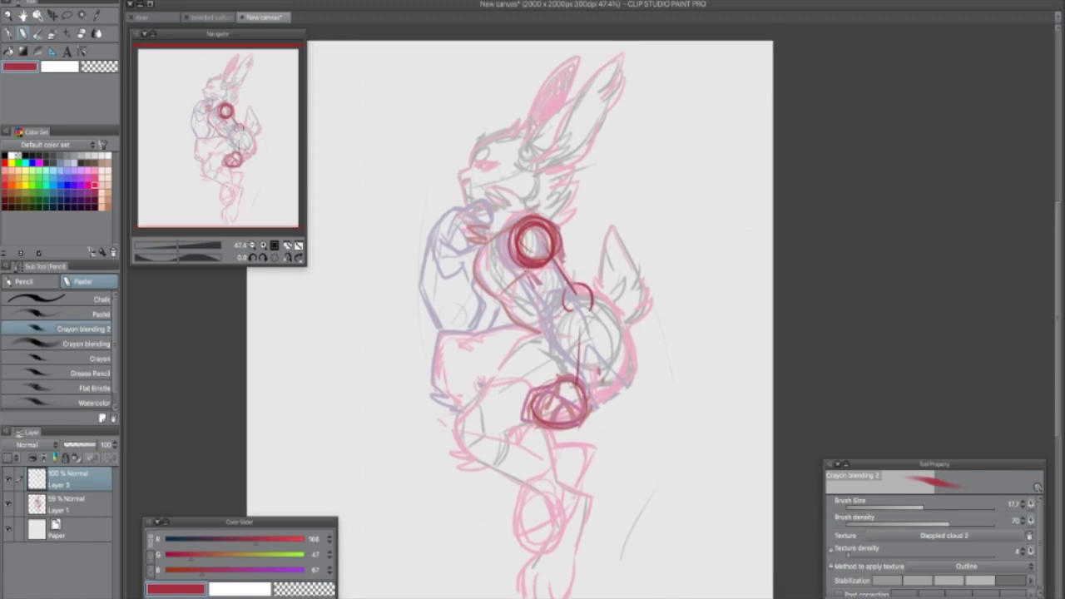
drag(524, 269, 567, 308)
mouse_move(557, 247)
mouse_down()
mouse_move(607, 300)
mouse_move(602, 321)
mouse_move(558, 348)
mouse_move(563, 338)
mouse_move(547, 381)
mouse_up()
drag(604, 322, 587, 413)
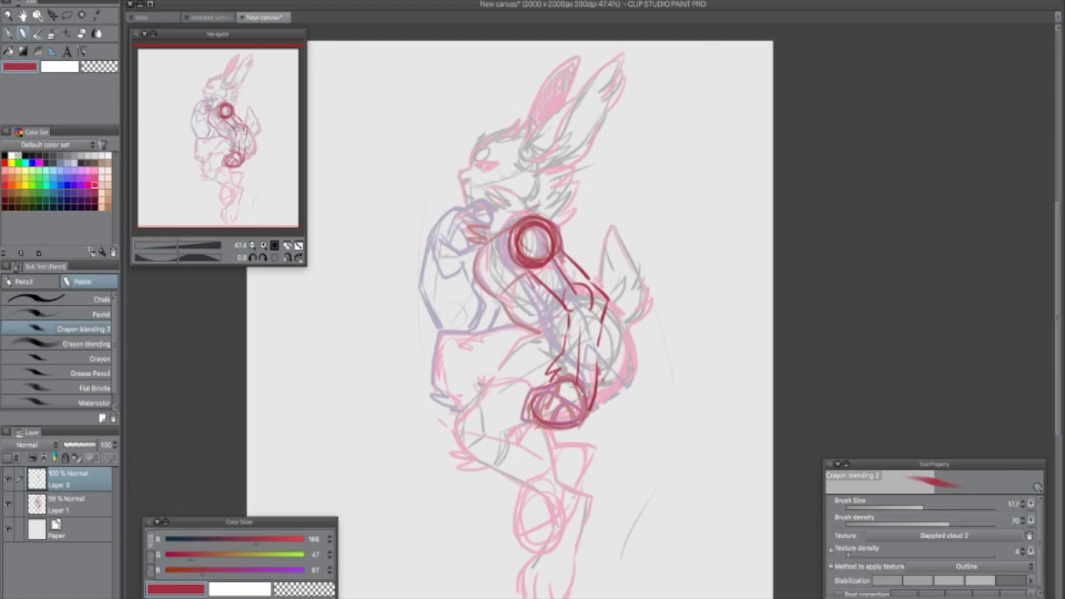
drag(601, 332, 593, 392)
Step: Rework the upper arm and outer elbow with heavier curved strokes and redraw the hand's outline
drag(683, 334, 672, 358)
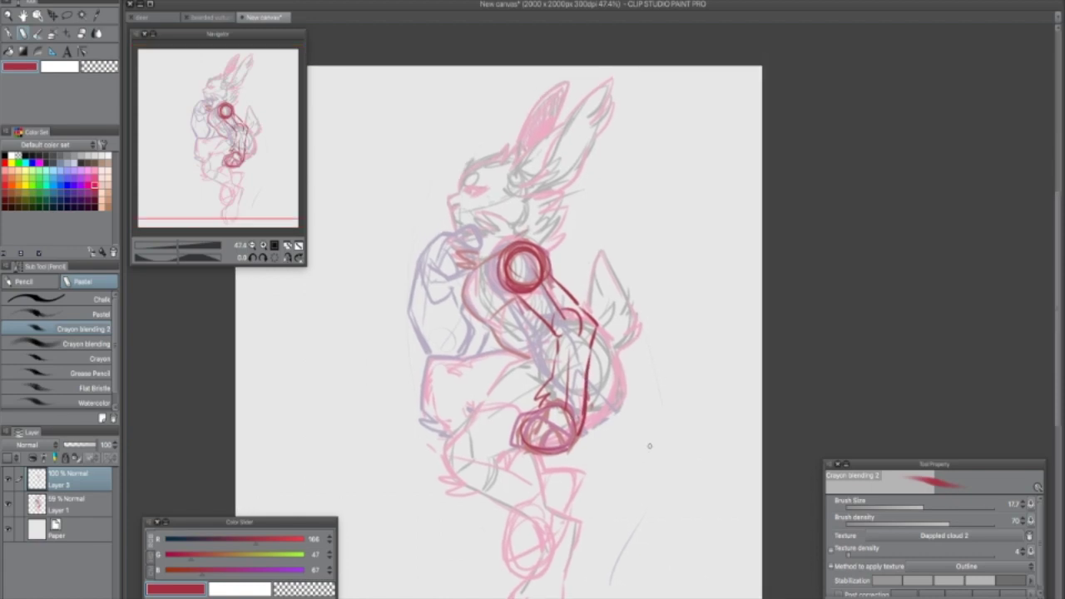
drag(526, 296, 548, 330)
mouse_move(559, 271)
mouse_down()
mouse_move(586, 316)
mouse_move(596, 364)
mouse_move(608, 367)
mouse_up()
drag(522, 300, 554, 337)
mouse_move(551, 281)
mouse_down()
mouse_move(572, 303)
mouse_move(592, 357)
mouse_up()
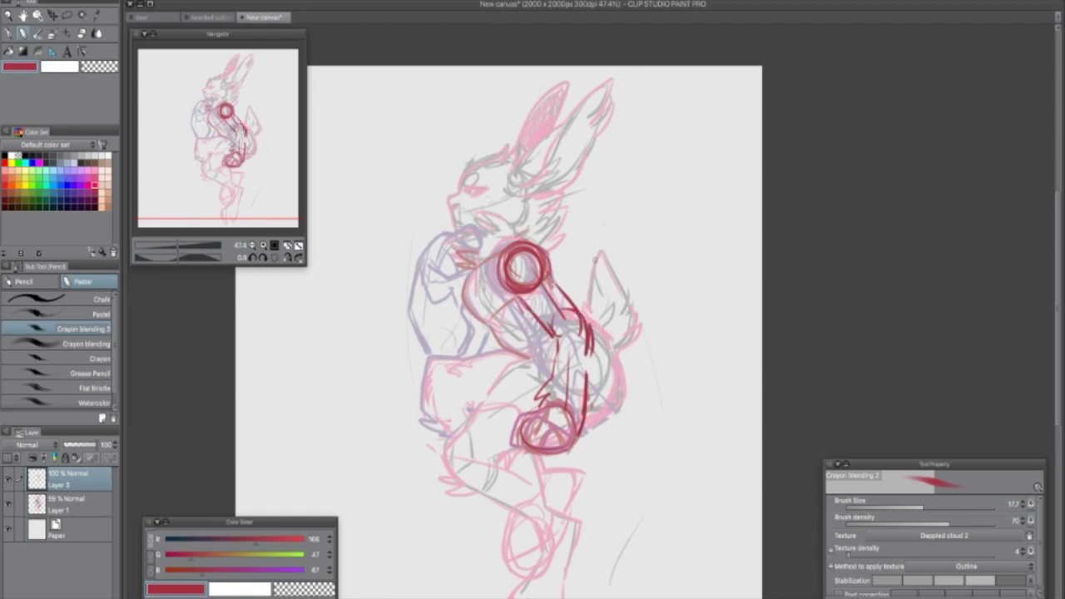
mouse_move(514, 298)
mouse_down()
mouse_move(549, 333)
mouse_move(544, 391)
mouse_move(581, 375)
mouse_up()
mouse_move(529, 411)
mouse_down()
mouse_move(521, 449)
mouse_move(559, 416)
mouse_move(523, 451)
mouse_move(575, 444)
mouse_up()
Step: Close the elbow with curved strokes, firm up the arm's edges, and draw the lower back curving around the rump
drag(649, 414, 652, 423)
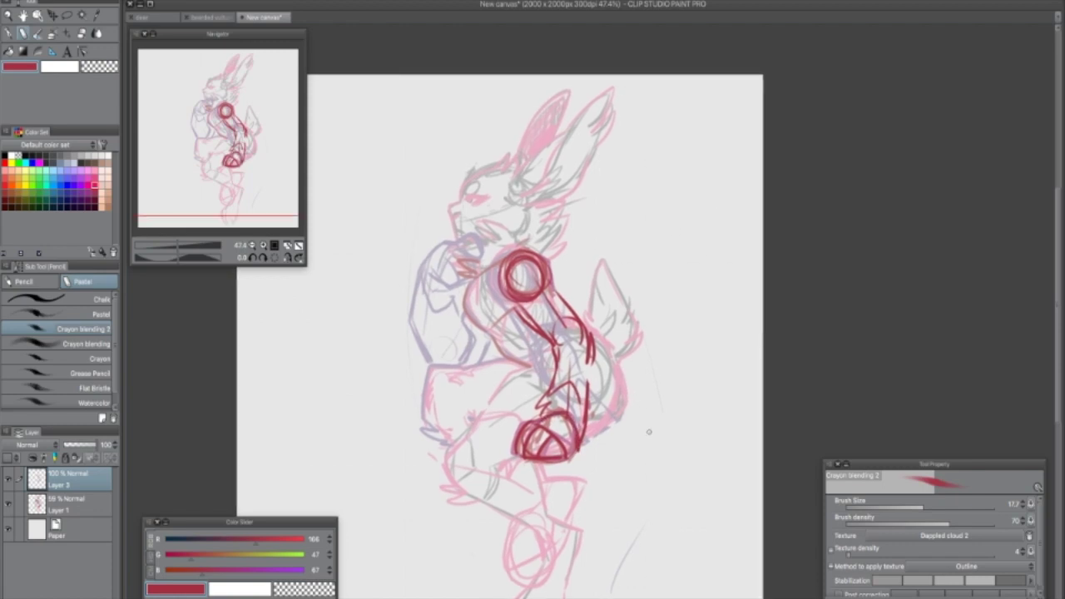
drag(552, 338, 587, 341)
drag(586, 356, 592, 391)
drag(515, 303, 549, 344)
mouse_move(548, 275)
mouse_down()
mouse_move(600, 342)
mouse_move(622, 416)
mouse_up()
drag(623, 367, 616, 416)
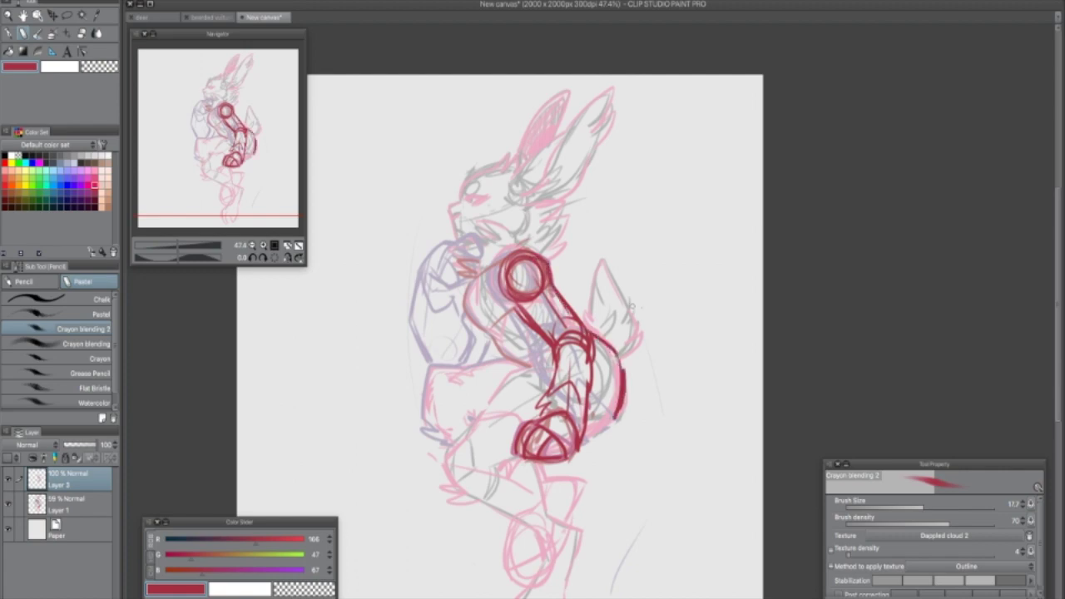
Step: Draw the thigh line from the waist down to the knee and the front contour of the chest and belly
drag(661, 148, 680, 95)
mouse_move(566, 311)
mouse_down()
mouse_move(522, 328)
mouse_move(463, 403)
mouse_move(475, 429)
mouse_up()
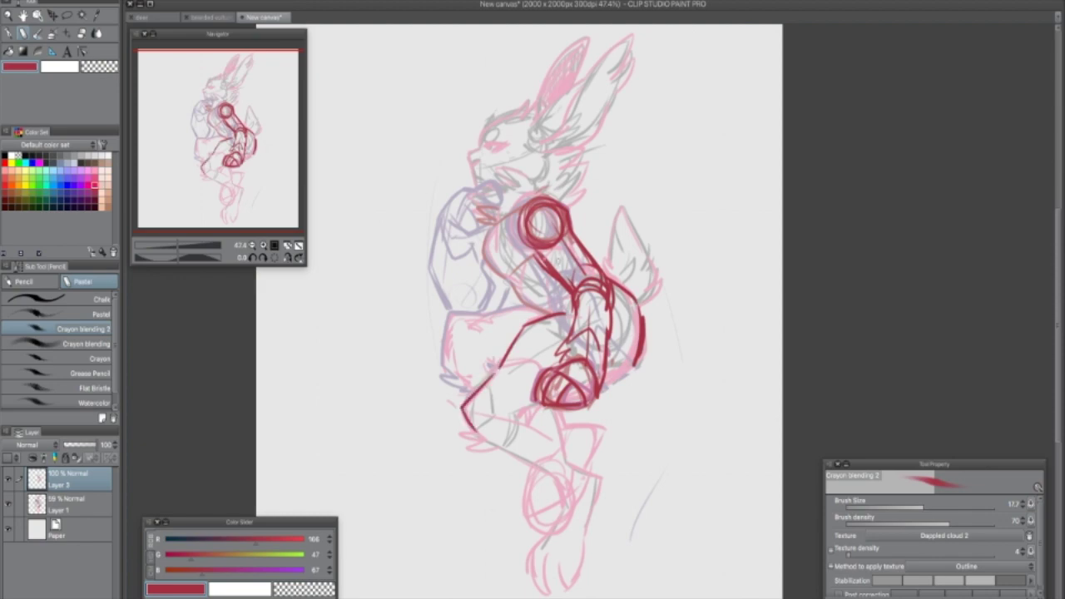
mouse_move(489, 223)
mouse_down()
mouse_move(487, 258)
mouse_move(517, 298)
mouse_move(553, 314)
mouse_up()
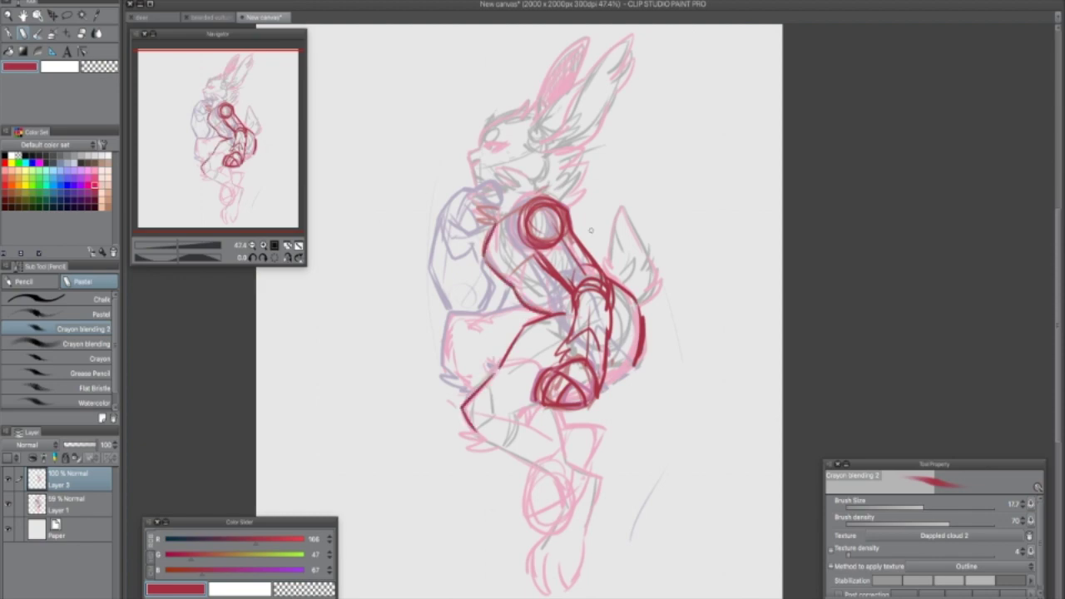
Step: Add contour lines across the chest and at the waist beside the elbow
drag(643, 330, 606, 372)
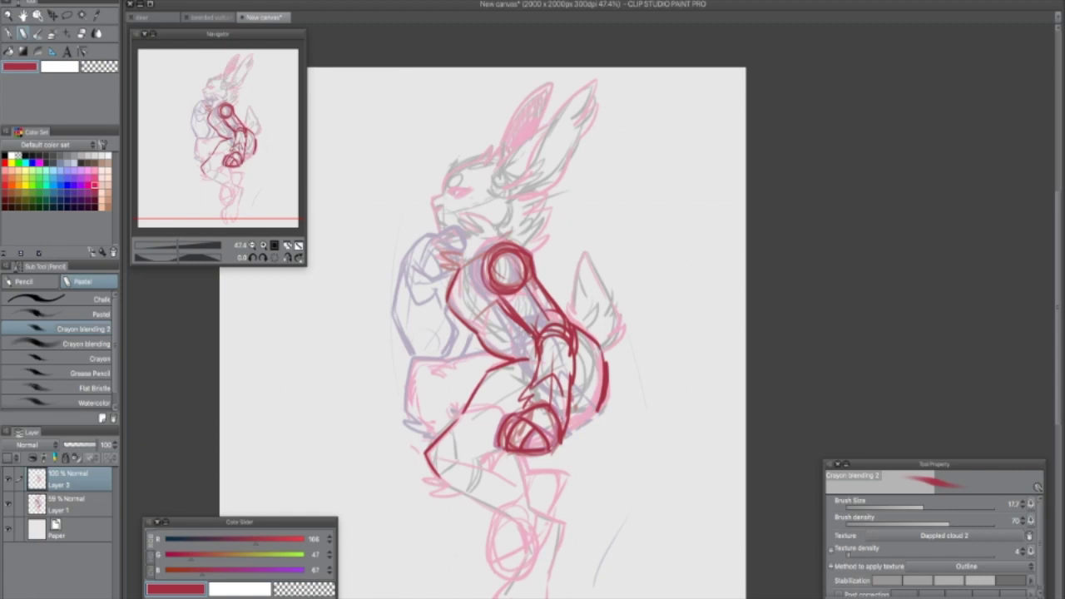
drag(532, 332, 517, 361)
mouse_move(478, 314)
mouse_down()
mouse_move(459, 322)
mouse_move(478, 331)
mouse_up()
drag(630, 359, 630, 315)
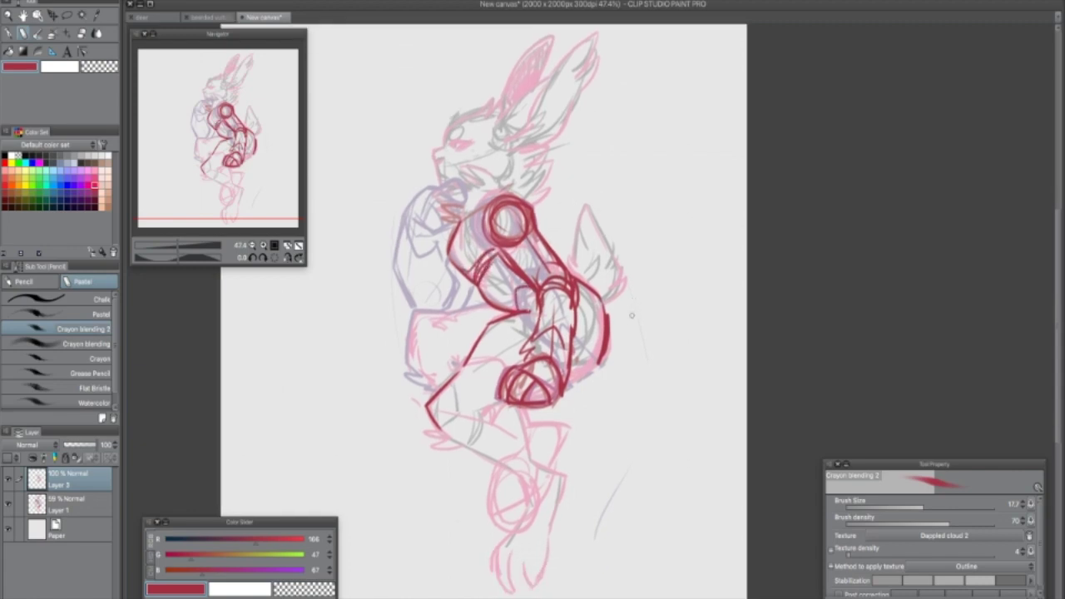
Step: Raise Layer 1's opacity to 79% and merge Layer 3 down into it
mouse_move(671, 388)
mouse_down()
mouse_move(684, 407)
mouse_move(655, 422)
mouse_up()
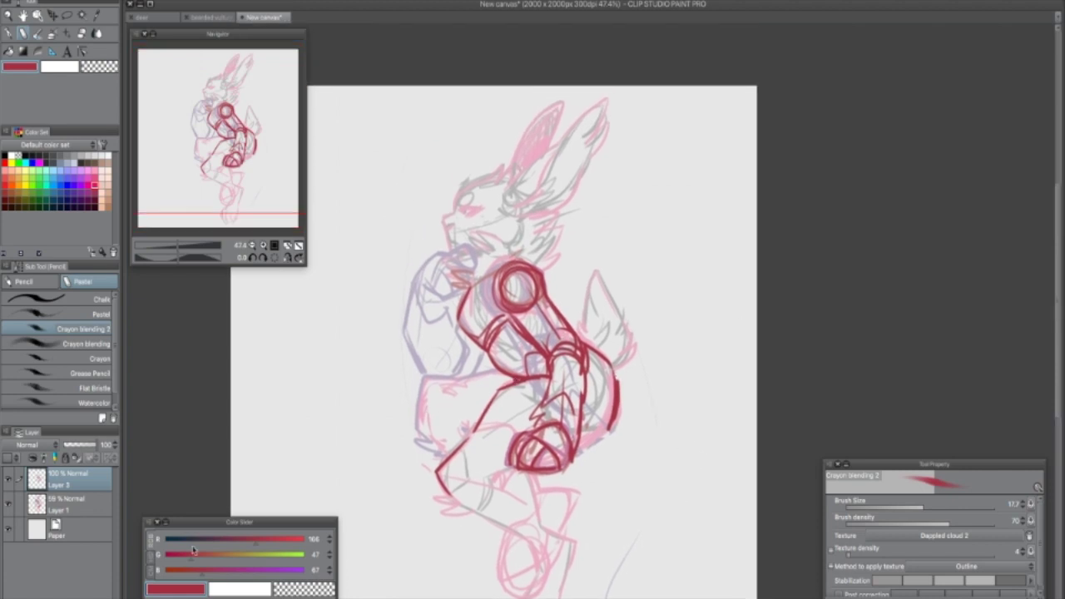
click(75, 507)
click(78, 481)
click(82, 501)
drag(85, 445, 88, 456)
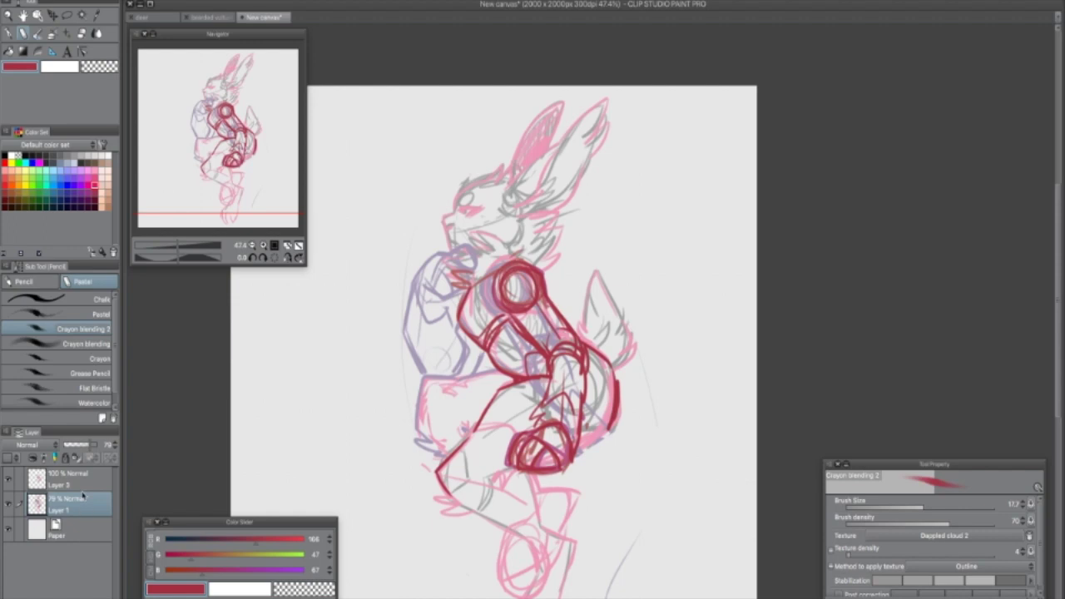
click(81, 483)
key(super+e)
Step: Lasso the head, torso, purple arm and tail, stretch them slightly upward and apply the transform
click(66, 16)
mouse_move(569, 257)
mouse_down()
mouse_move(629, 112)
mouse_move(408, 228)
mouse_move(408, 370)
mouse_move(494, 367)
mouse_up()
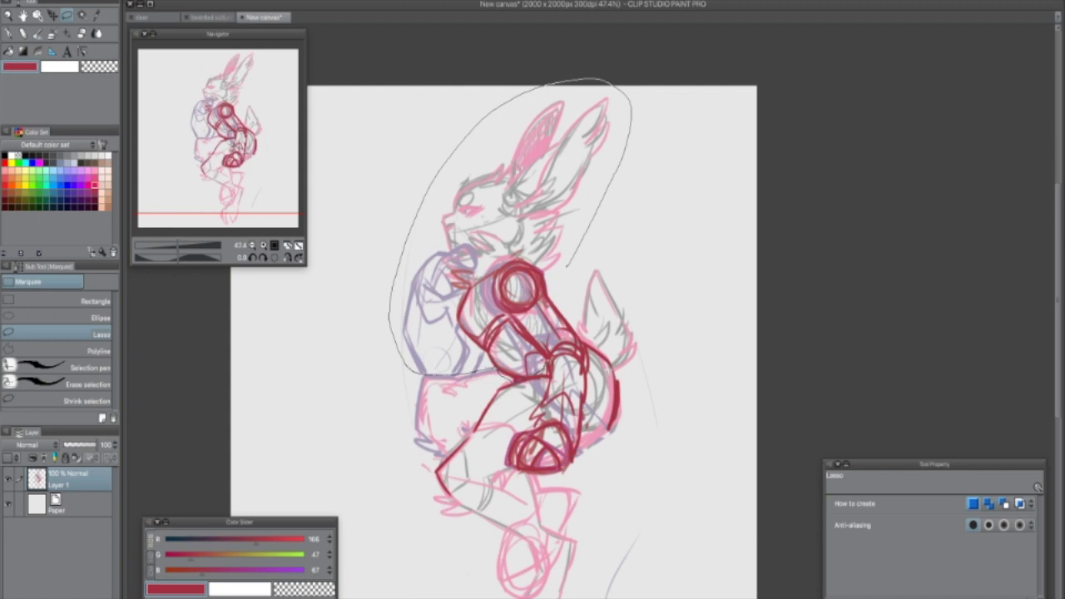
mouse_move(587, 353)
mouse_down()
mouse_move(632, 370)
mouse_move(569, 291)
mouse_move(566, 262)
mouse_up()
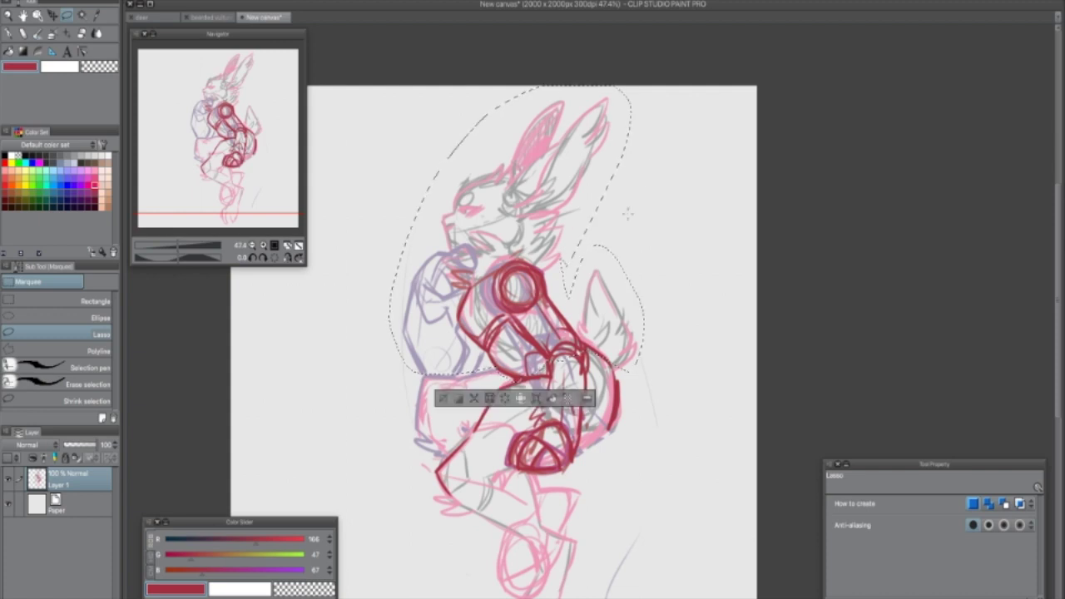
key(super+t)
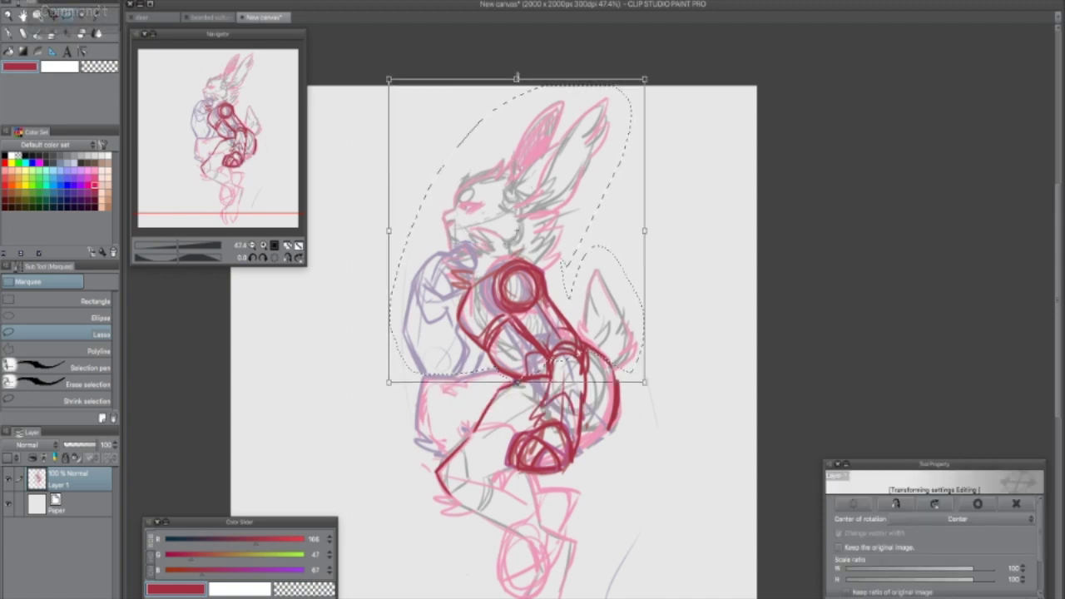
drag(517, 85, 517, 76)
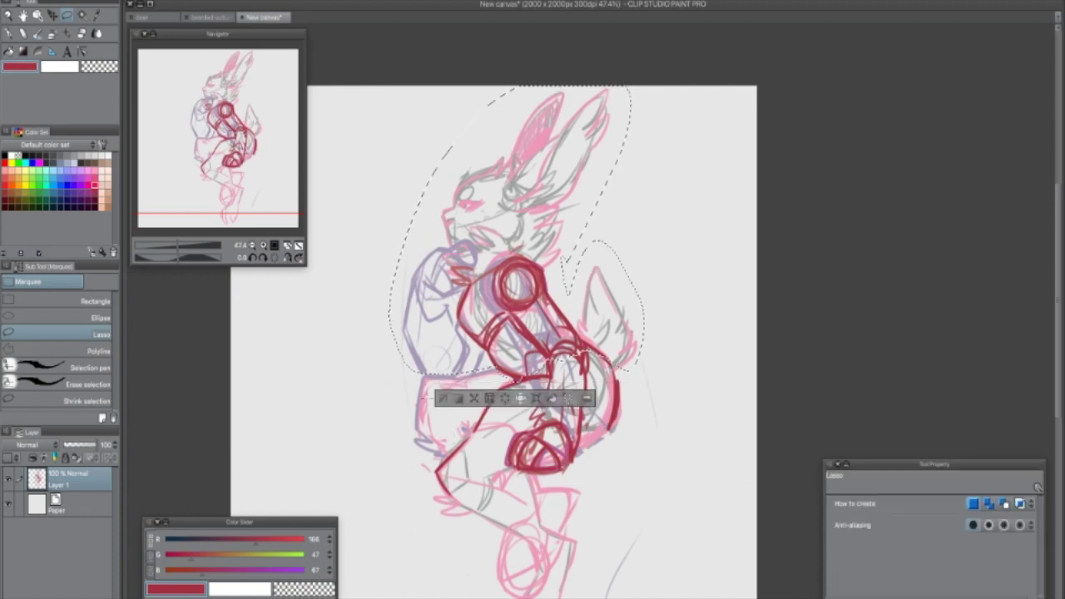
Step: Deselect, shrink the whole sketch slightly, tilt it a little clockwise and apply the transform
click(440, 399)
key(super+t)
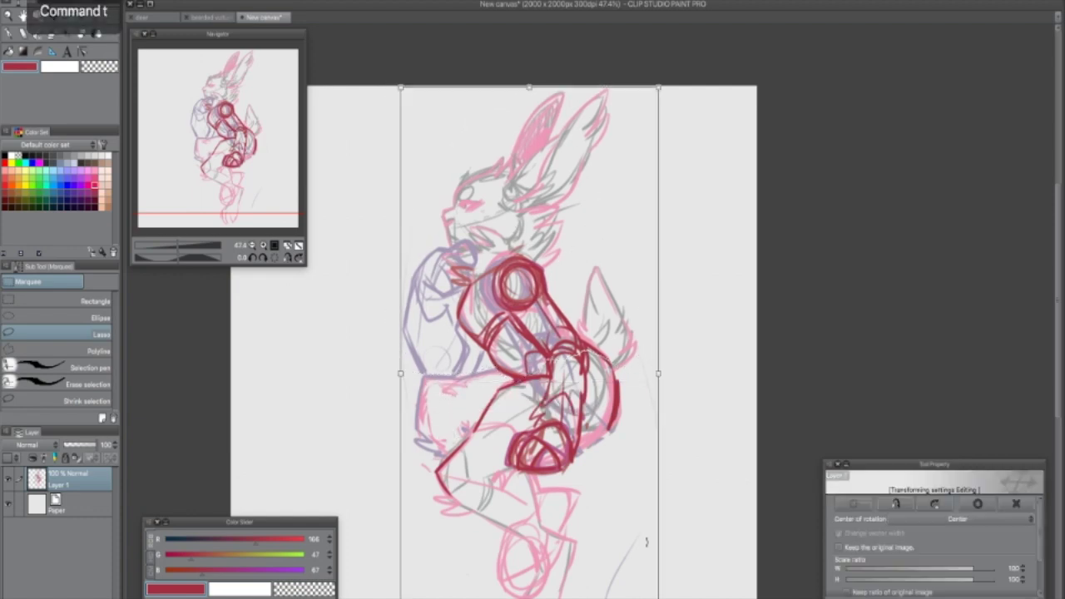
drag(657, 88, 648, 109)
mouse_move(653, 431)
mouse_down()
mouse_move(682, 446)
mouse_move(685, 473)
mouse_up()
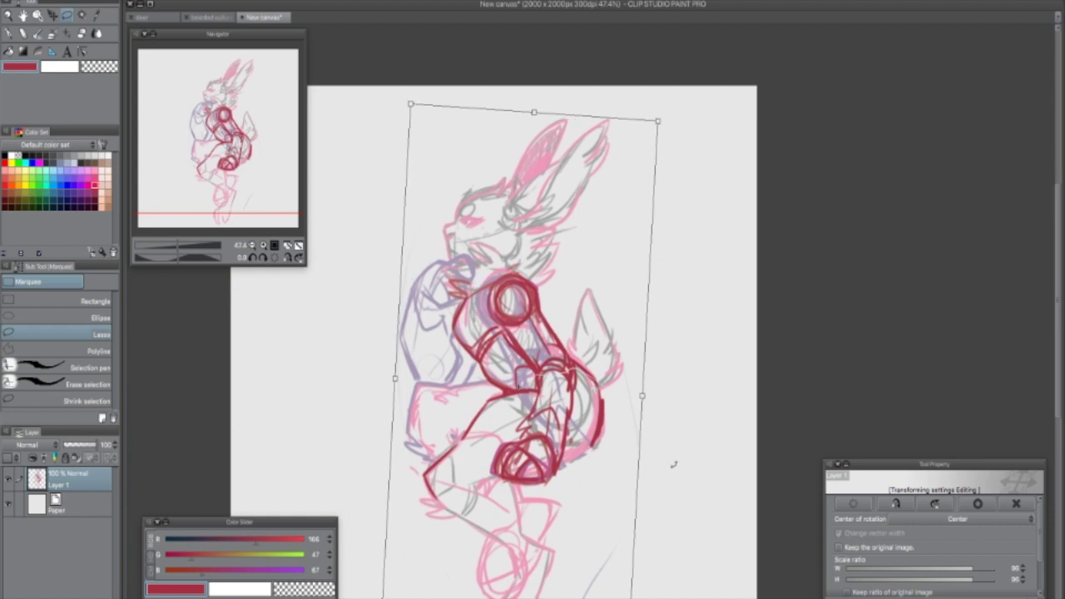
key(Return)
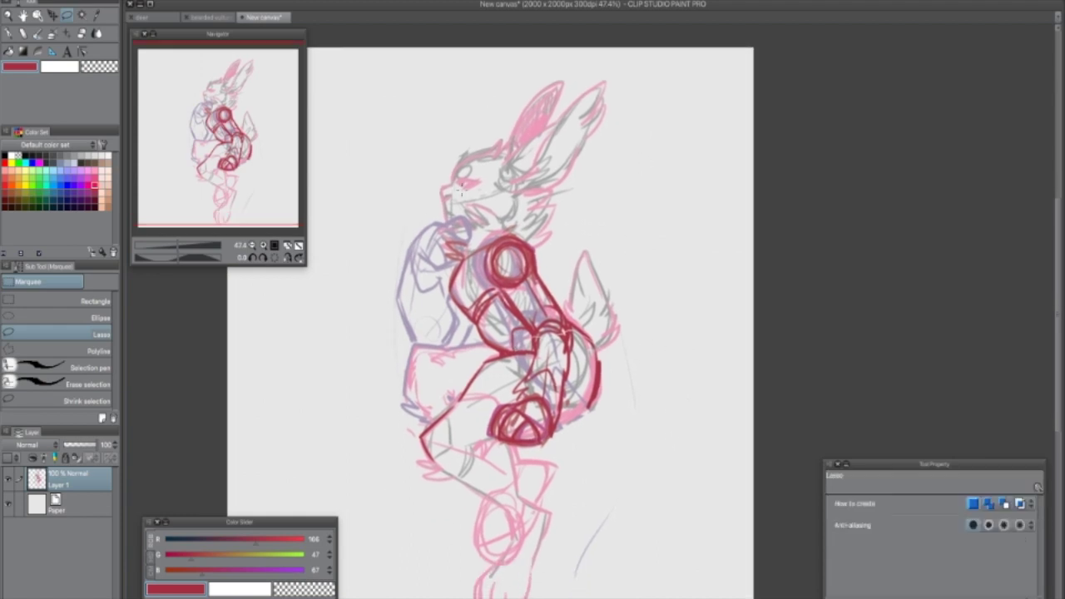
Step: Lasso the head, chest and purple far arm, raise them slightly, tilt them a little counterclockwise, apply the transform and deselect
mouse_move(432, 211)
mouse_down()
mouse_move(393, 248)
mouse_move(399, 329)
mouse_move(476, 344)
mouse_up()
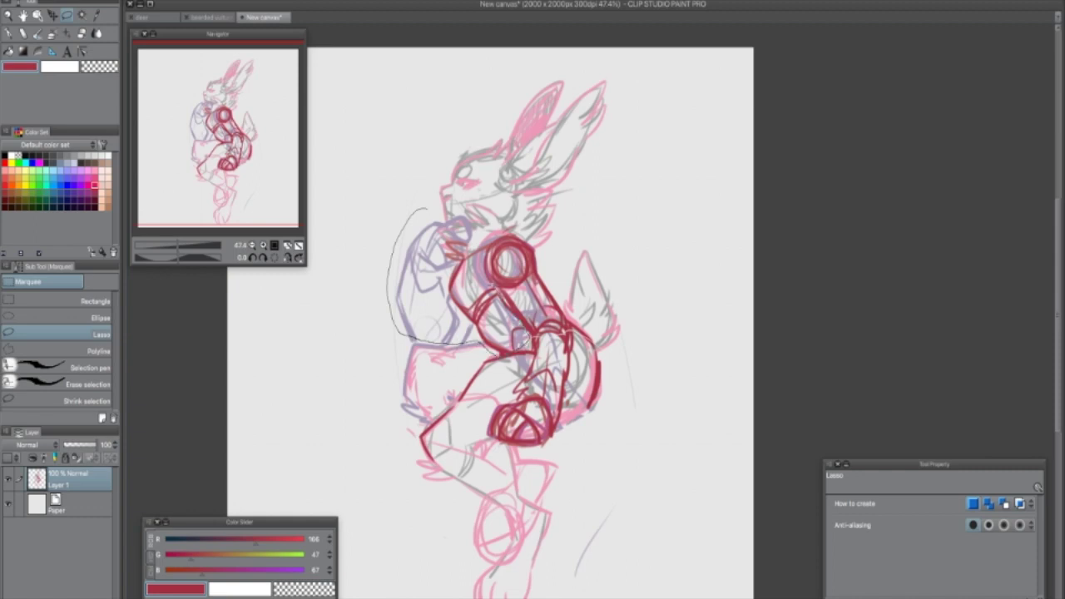
mouse_move(533, 263)
mouse_down()
mouse_move(621, 75)
mouse_move(408, 200)
mouse_move(424, 208)
mouse_up()
key(super+t)
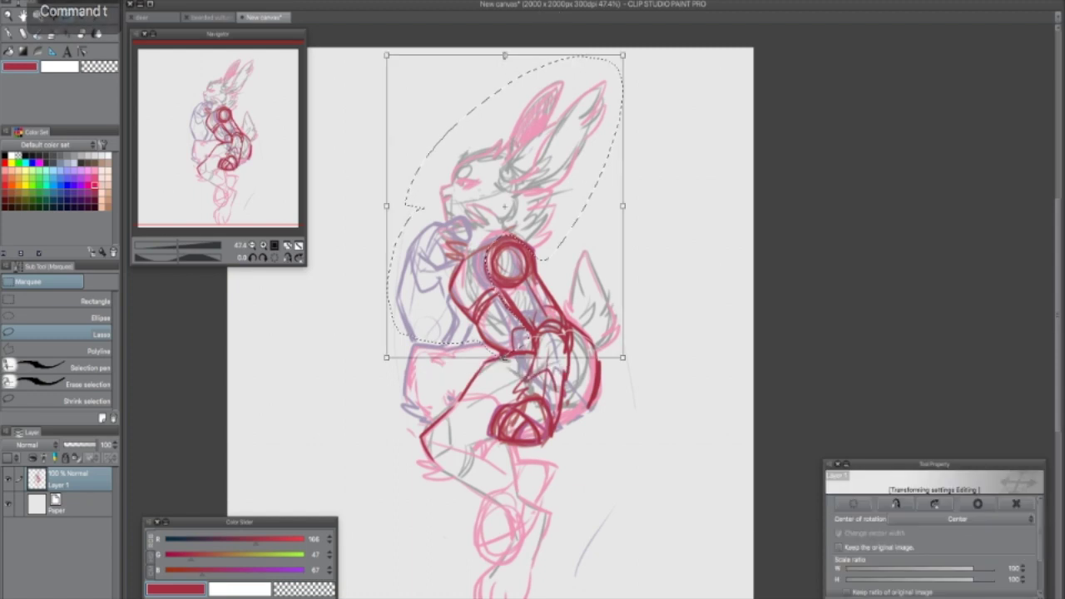
drag(505, 46, 505, 47)
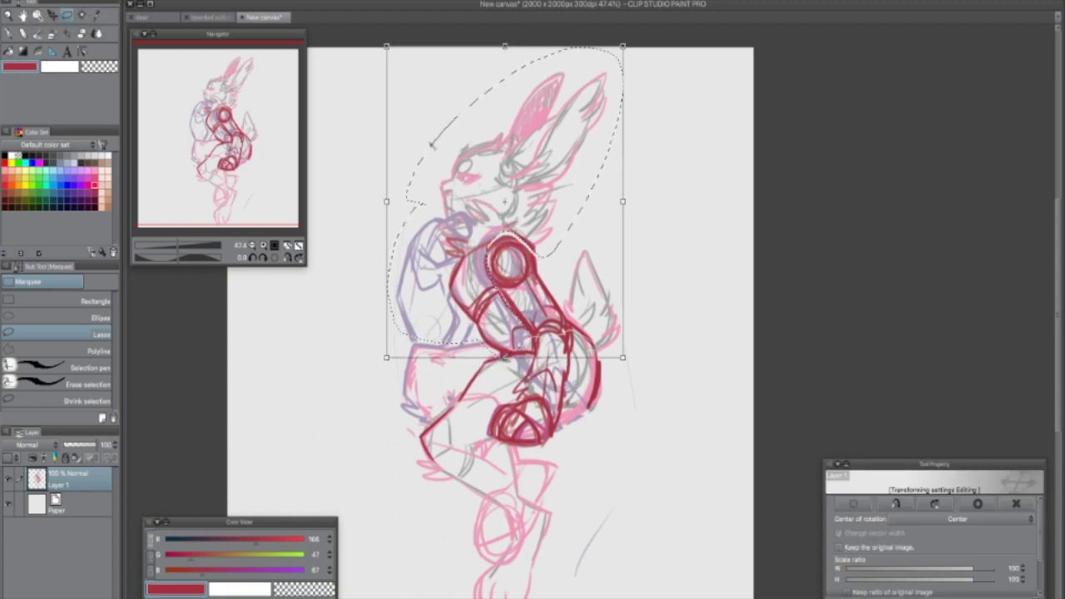
drag(457, 201, 456, 193)
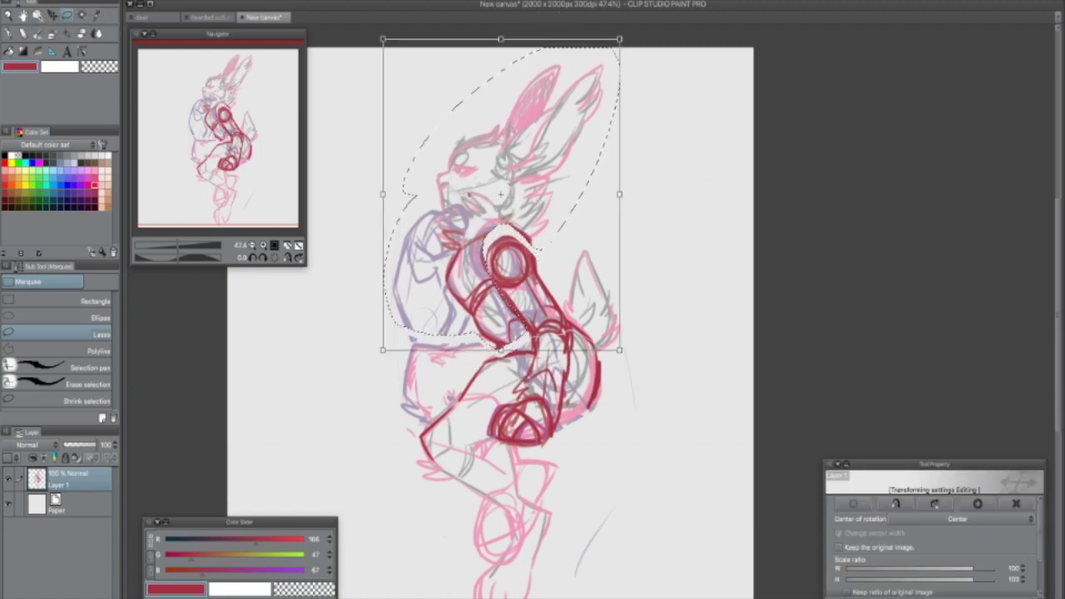
drag(646, 301, 641, 309)
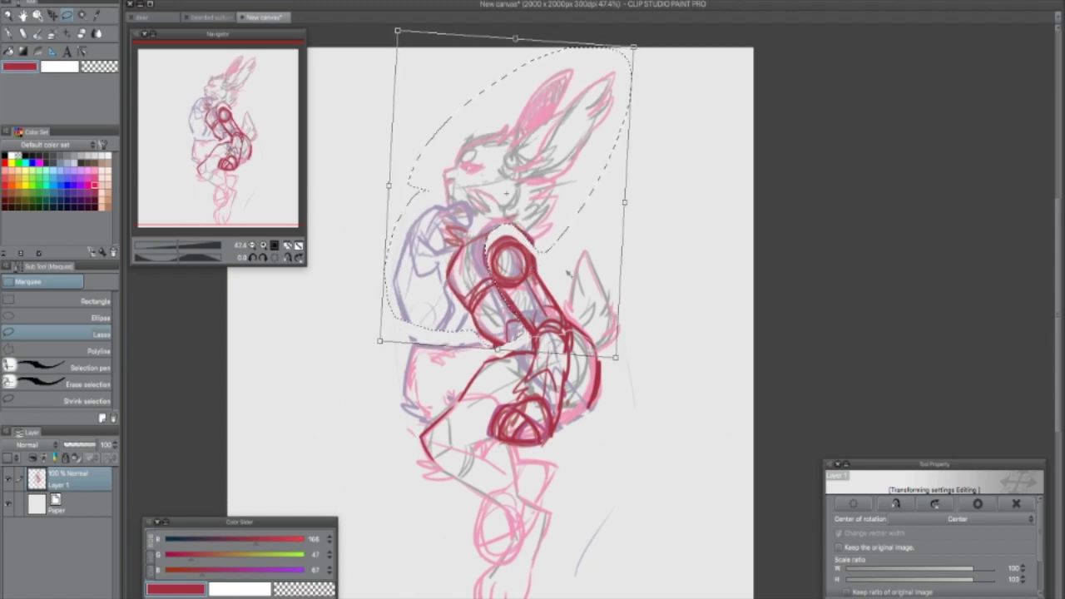
drag(655, 317, 666, 302)
drag(508, 204, 507, 203)
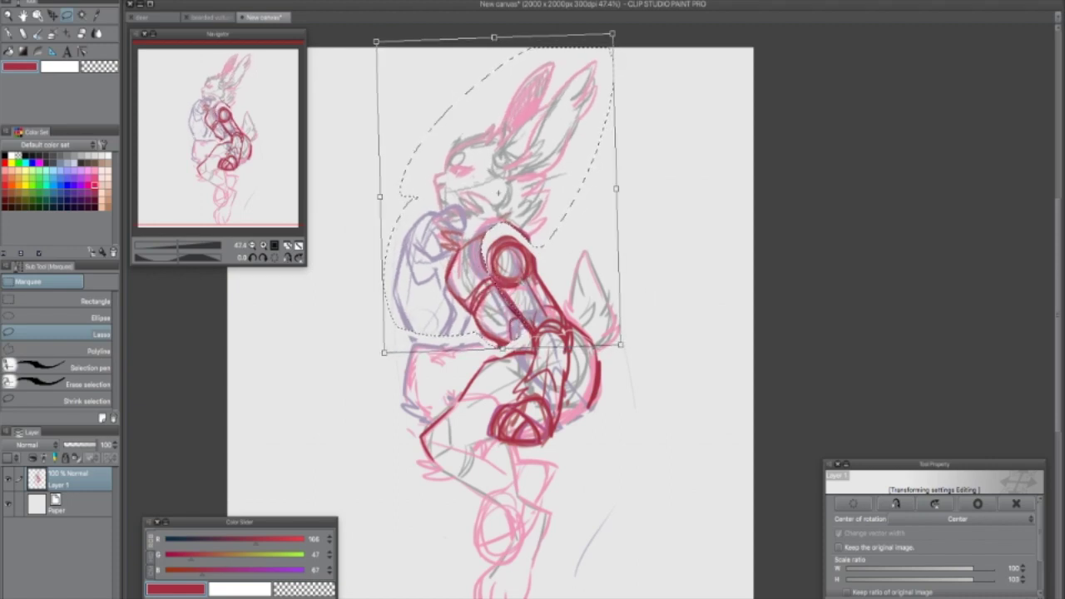
key(Return)
click(423, 366)
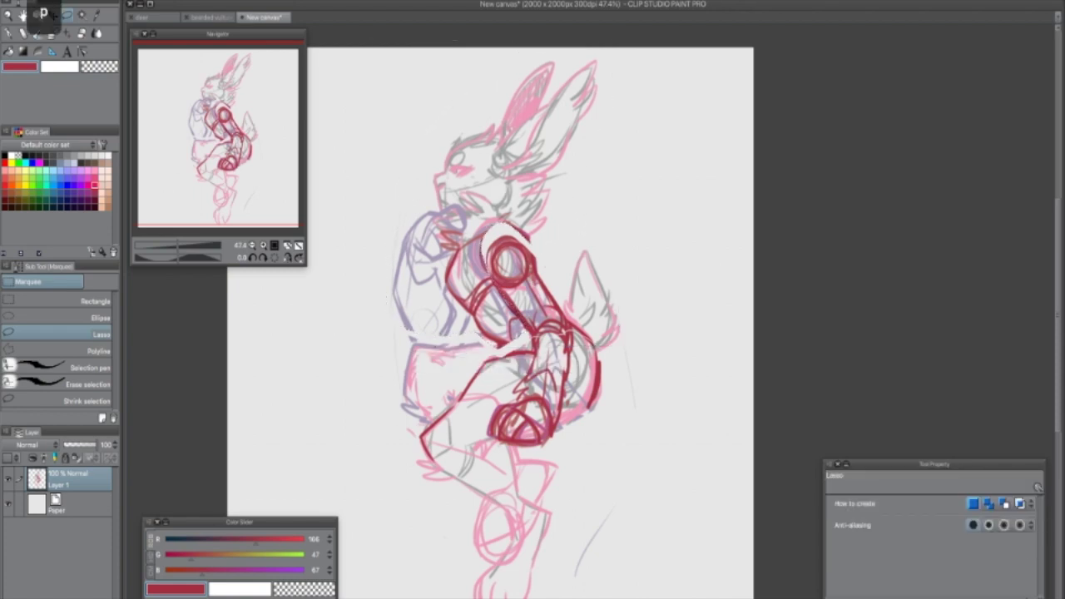
Step: With the Crayon blending 2 brush, redraw the near arm's shoulder circle, upper arm, elbow joint and fist in crimson
key(p)
mouse_move(492, 228)
mouse_down()
mouse_move(505, 225)
mouse_move(489, 256)
mouse_move(520, 307)
mouse_up()
mouse_move(538, 267)
mouse_down()
mouse_move(567, 322)
mouse_move(528, 365)
mouse_move(520, 392)
mouse_move(555, 419)
mouse_up()
drag(496, 437, 545, 440)
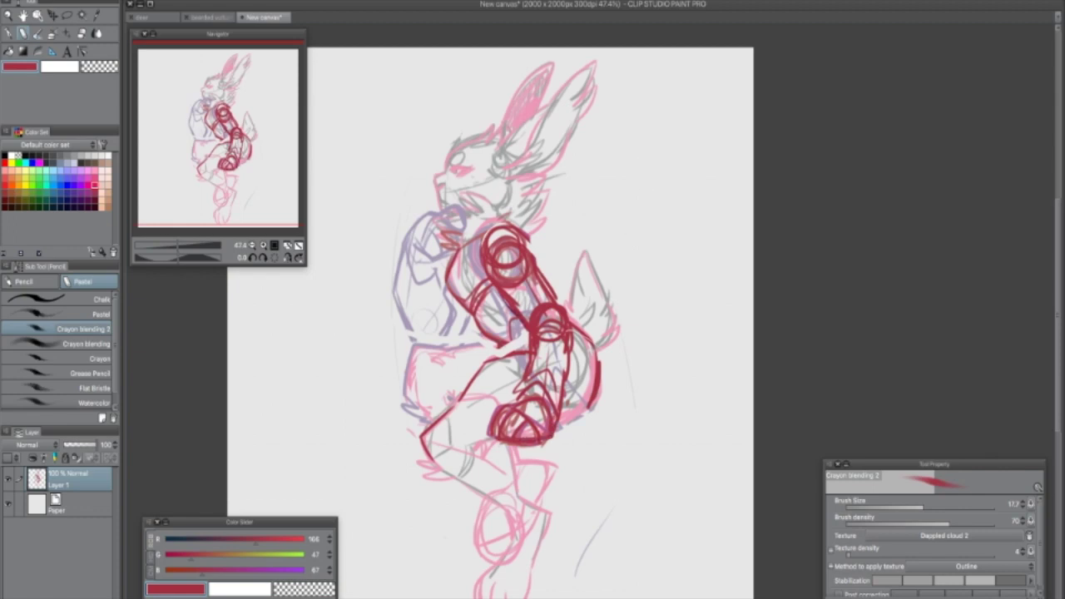
Step: Trace the raised thigh, knee fur, rump curve and back of the lower leg in crimson
mouse_move(491, 336)
mouse_down()
mouse_move(403, 370)
mouse_move(409, 360)
mouse_move(402, 406)
mouse_move(429, 421)
mouse_up()
mouse_move(447, 385)
mouse_down()
mouse_move(446, 369)
mouse_move(455, 387)
mouse_up()
drag(599, 370, 602, 338)
mouse_move(518, 416)
mouse_down()
mouse_move(531, 433)
mouse_move(564, 434)
mouse_move(550, 474)
mouse_up()
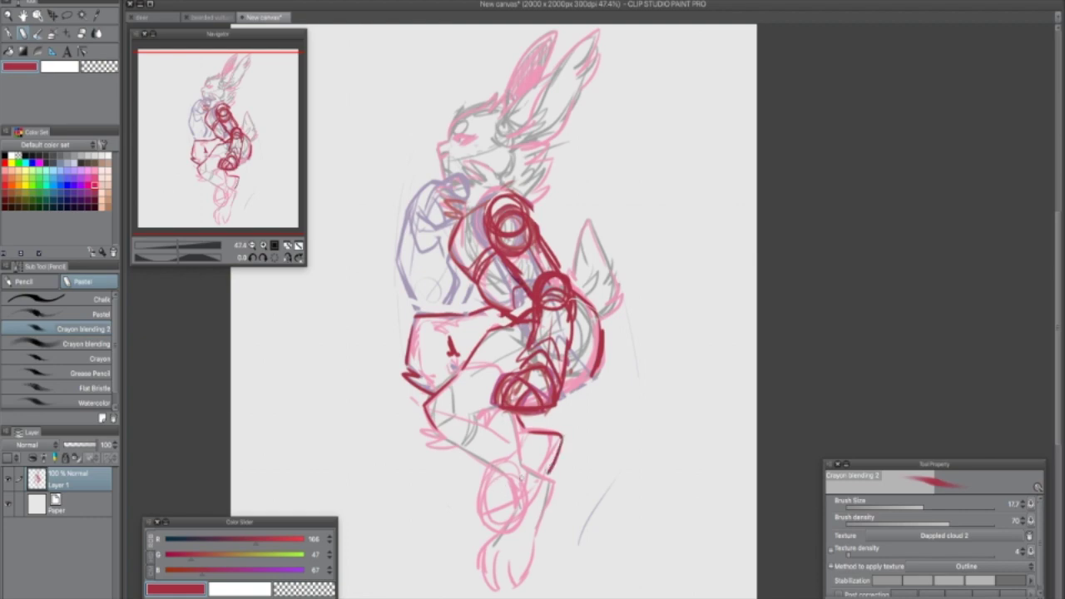
Step: Try sketching the lower leg with a rounded heel shape and ovals for the foot, adding a stroke beside the fist
mouse_move(533, 437)
mouse_down()
mouse_move(539, 475)
mouse_move(558, 456)
mouse_move(498, 476)
mouse_move(504, 529)
mouse_up()
mouse_move(544, 474)
mouse_down()
mouse_move(541, 502)
mouse_move(517, 537)
mouse_move(532, 536)
mouse_up()
mouse_move(504, 487)
mouse_down()
mouse_move(496, 516)
mouse_move(502, 531)
mouse_move(519, 509)
mouse_move(532, 539)
mouse_move(522, 542)
mouse_up()
mouse_move(547, 507)
mouse_down()
mouse_move(534, 541)
mouse_move(519, 544)
mouse_up()
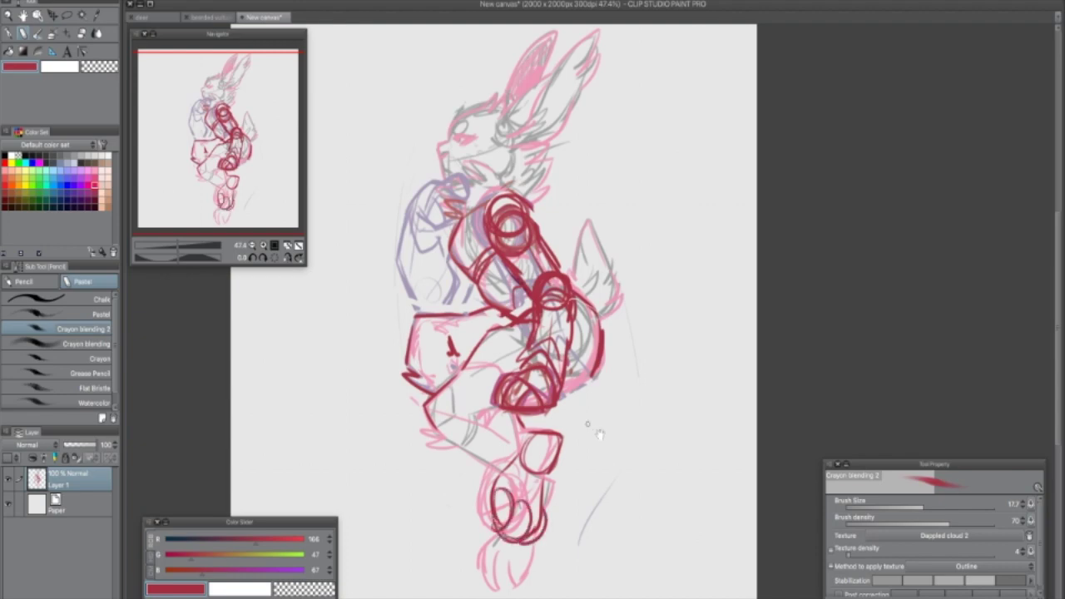
drag(589, 427, 592, 424)
mouse_move(490, 404)
mouse_down()
mouse_move(516, 412)
mouse_move(519, 449)
mouse_up()
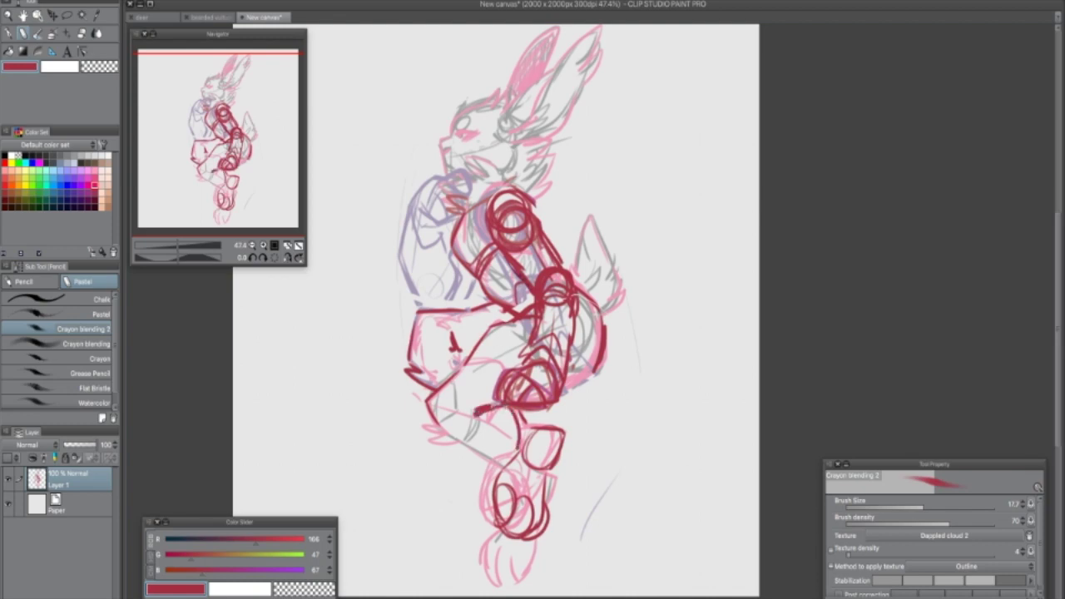
Step: Try outlining the underside of the shin, the toes of the lowest paw and the ankle contours
drag(423, 422, 501, 471)
mouse_move(499, 526)
mouse_down()
mouse_move(476, 585)
mouse_move(524, 591)
mouse_move(536, 542)
mouse_move(508, 582)
mouse_move(516, 591)
mouse_up()
drag(500, 545, 496, 590)
drag(549, 489, 550, 498)
drag(609, 459, 617, 437)
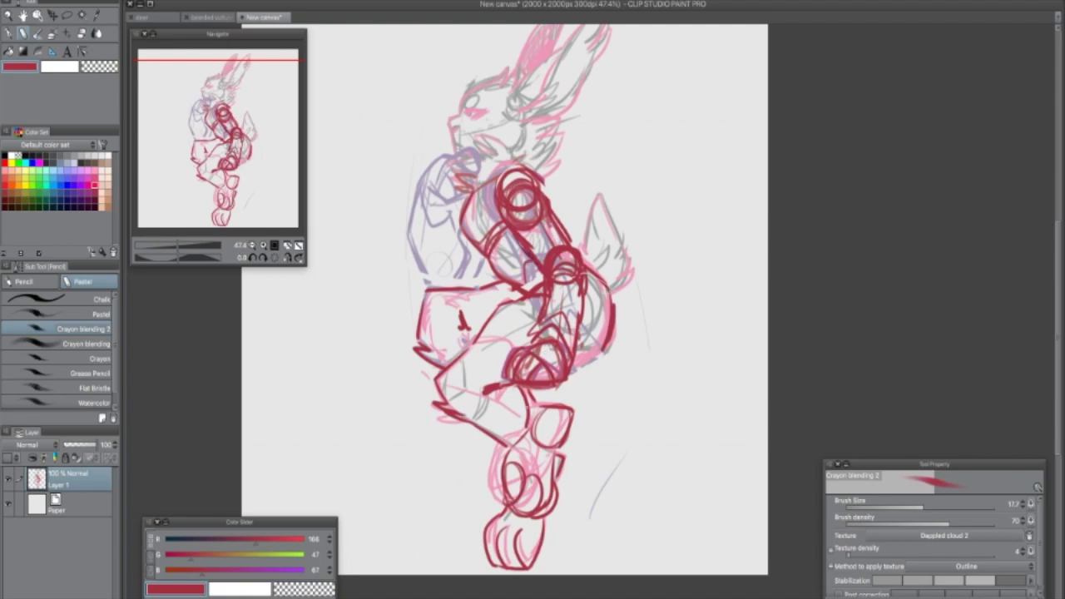
mouse_move(521, 437)
mouse_down()
mouse_move(495, 470)
mouse_move(541, 527)
mouse_up()
mouse_move(539, 523)
mouse_down()
mouse_move(570, 414)
mouse_move(559, 467)
mouse_up()
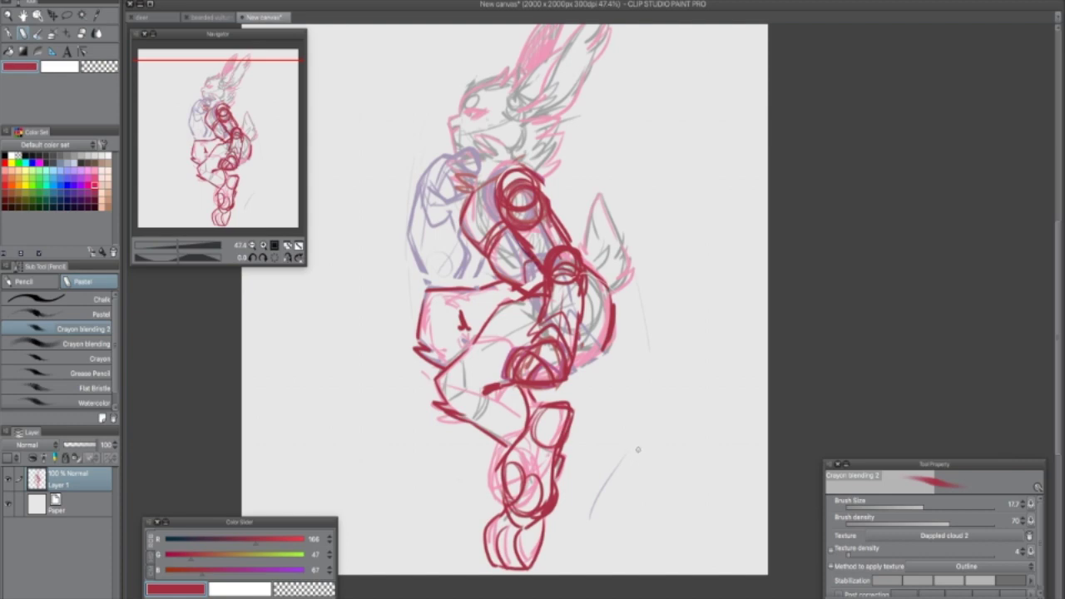
Step: Undo the strokes of the lower leg, heel and foot
key(ctrl+z)
key(ctrl+z)
key(ctrl+z)
key(ctrl+z)
key(ctrl+z)
key(ctrl+z)
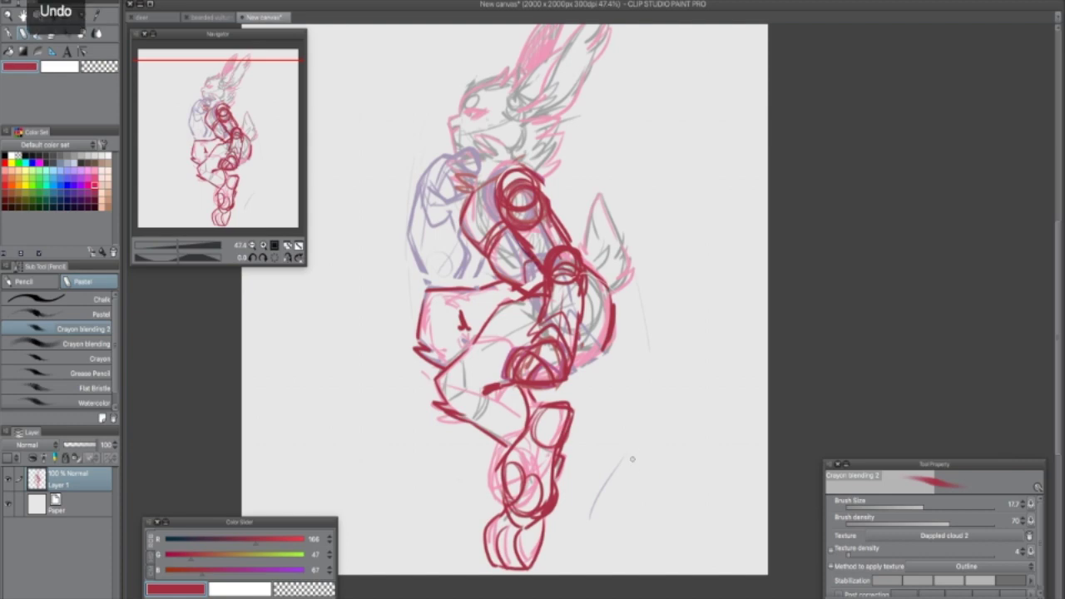
key(ctrl+z)
key(ctrl+z)
key(ctrl+z)
key(ctrl+z)
key(ctrl+z)
key(ctrl+z)
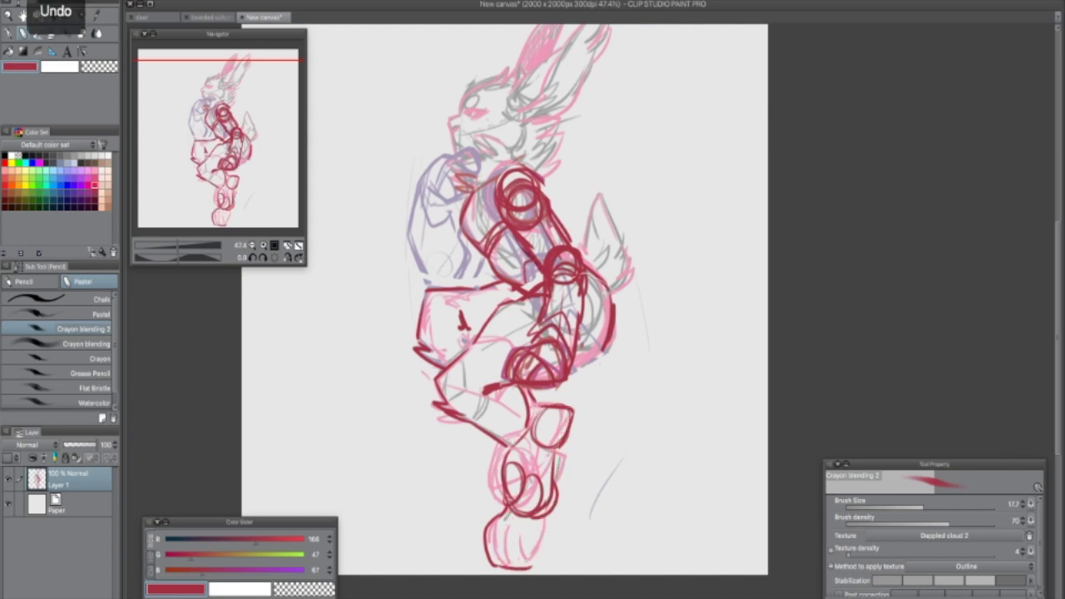
key(ctrl+z)
key(ctrl+z)
key(ctrl+z)
key(ctrl+z)
key(ctrl+z)
key(ctrl+z)
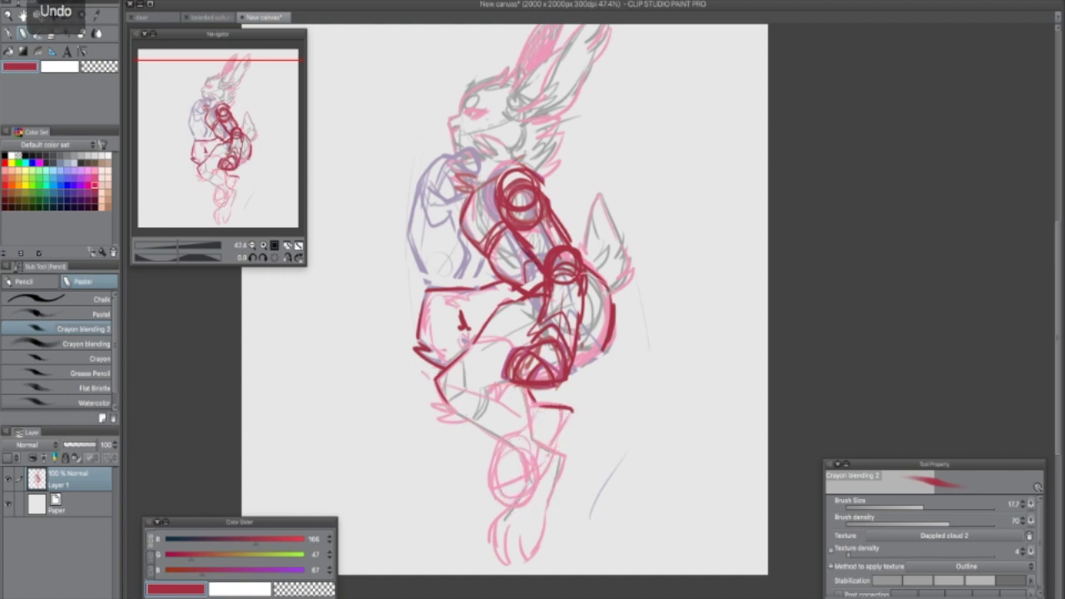
Step: Redraw the heel, the shin's lower contour and the calf down to the ankle, starting the far foot's outline
mouse_move(573, 414)
mouse_down()
mouse_move(563, 450)
mouse_move(486, 469)
mouse_move(472, 504)
mouse_up()
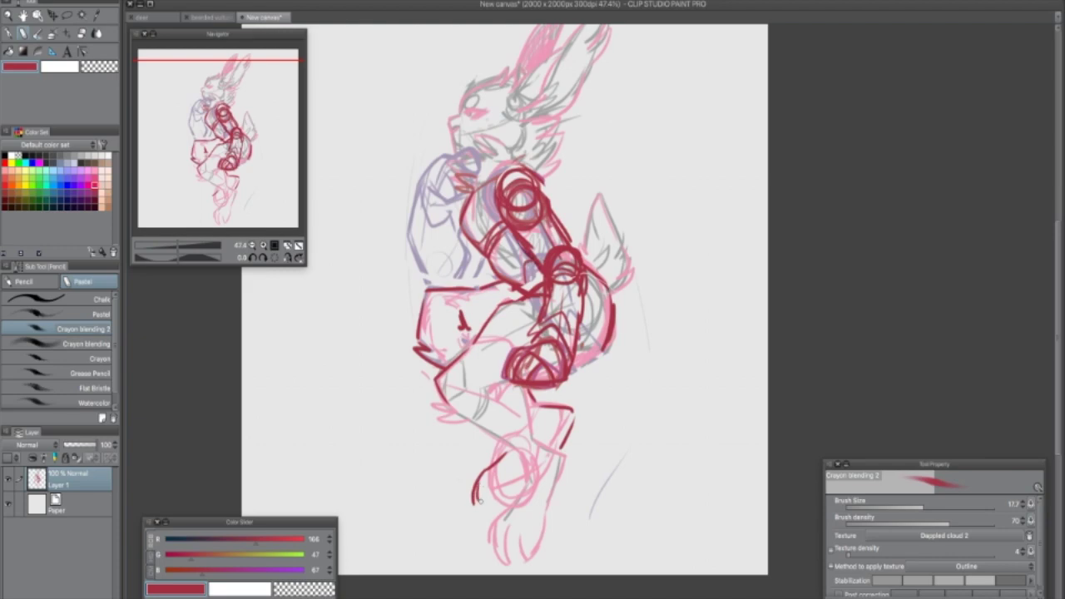
mouse_move(463, 401)
mouse_down()
mouse_move(437, 406)
mouse_move(524, 459)
mouse_move(525, 490)
mouse_up()
drag(526, 390, 532, 436)
drag(533, 438, 570, 460)
Step: Draw the lowest paw with its toes, close the far foot's outline and reshape the heel above the ankle
mouse_move(567, 460)
mouse_down()
mouse_move(552, 495)
mouse_move(518, 512)
mouse_move(519, 494)
mouse_move(489, 561)
mouse_up()
mouse_move(557, 485)
mouse_down()
mouse_move(534, 561)
mouse_move(530, 549)
mouse_move(494, 569)
mouse_up()
mouse_move(484, 493)
mouse_down()
mouse_move(509, 501)
mouse_move(488, 514)
mouse_up()
drag(517, 451, 474, 481)
mouse_move(534, 408)
mouse_down()
mouse_move(558, 423)
mouse_move(555, 449)
mouse_up()
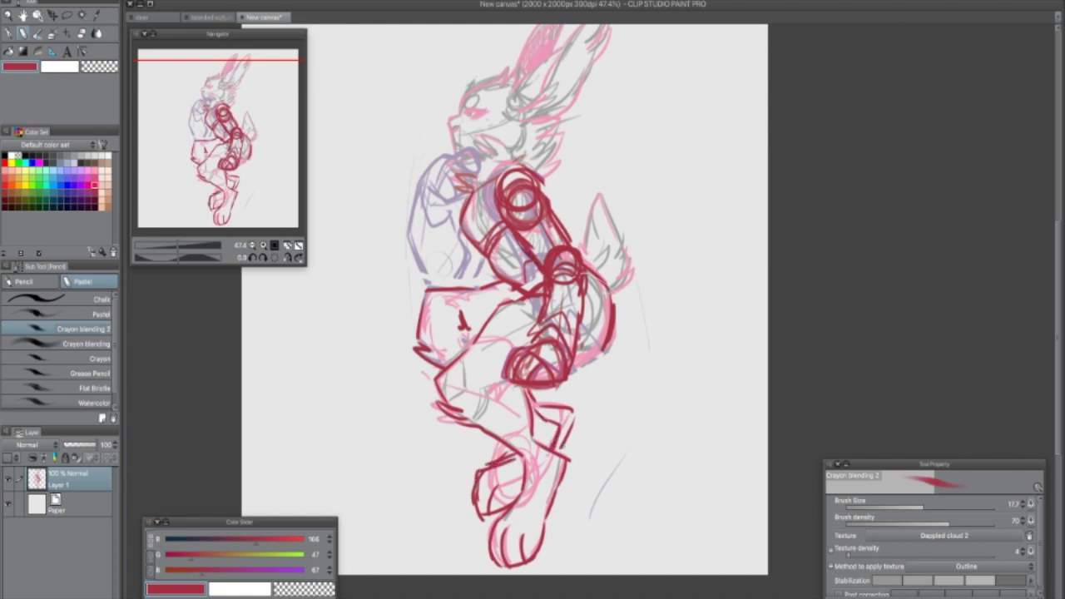
mouse_move(546, 399)
mouse_down()
mouse_move(566, 411)
mouse_move(559, 449)
mouse_up()
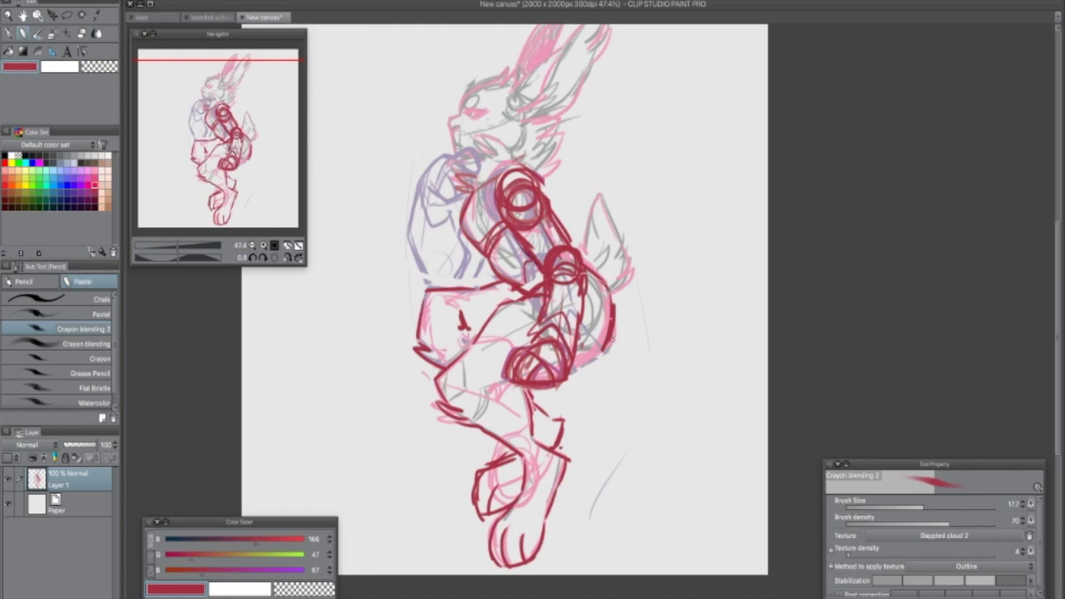
Step: Add contour strokes to the far thigh and beneath the fist, and round out the far foot with toe curves
mouse_move(422, 302)
mouse_down()
mouse_move(487, 286)
mouse_move(465, 318)
mouse_move(469, 331)
mouse_up()
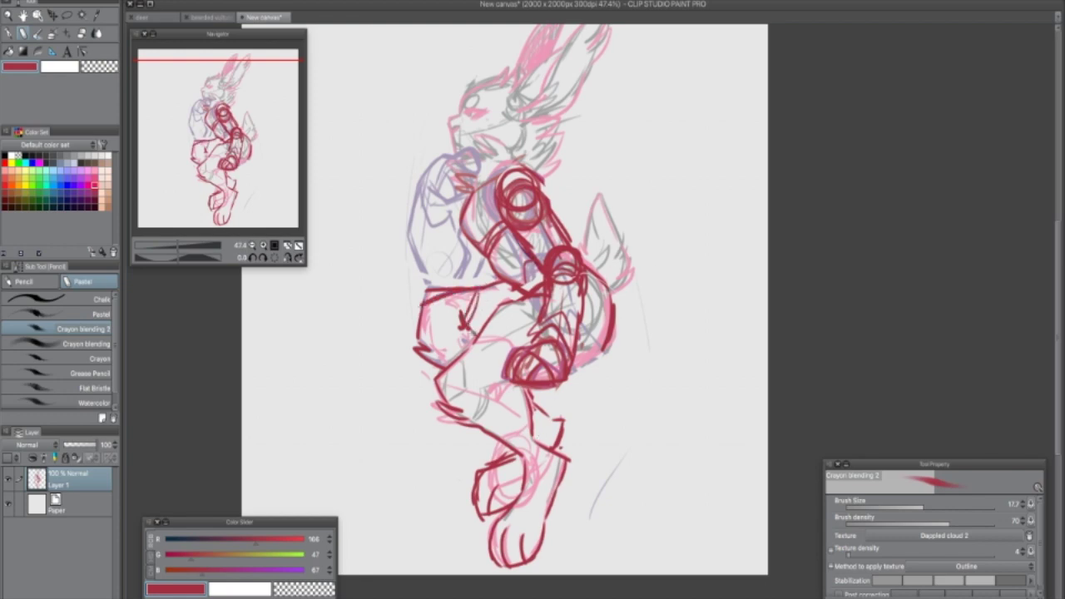
drag(495, 395, 514, 383)
drag(656, 425, 673, 394)
mouse_move(495, 436)
mouse_down()
mouse_move(488, 472)
mouse_move(532, 462)
mouse_up()
drag(517, 430, 561, 493)
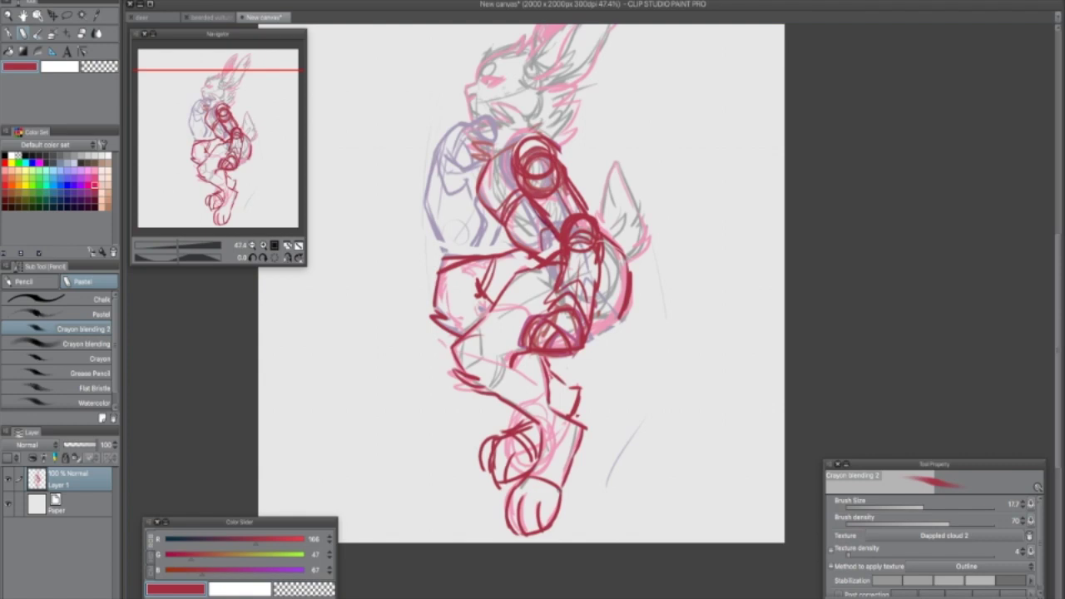
Step: Draw a new pointed tail extending outward from the rump, with fur tufts along its underside
drag(618, 357, 608, 409)
mouse_move(573, 276)
mouse_down()
mouse_move(595, 309)
mouse_move(614, 273)
mouse_move(655, 248)
mouse_move(620, 329)
mouse_move(598, 336)
mouse_move(634, 328)
mouse_up()
mouse_move(618, 268)
mouse_down()
mouse_move(652, 309)
mouse_move(626, 335)
mouse_up()
drag(702, 289, 708, 336)
drag(651, 317, 647, 373)
Step: Outline the raised far arm and its fist under the chin, and define the near hand's fingers
mouse_move(407, 290)
mouse_down()
mouse_move(431, 247)
mouse_move(449, 242)
mouse_move(476, 266)
mouse_up()
mouse_move(414, 284)
mouse_down()
mouse_move(443, 291)
mouse_move(460, 279)
mouse_move(455, 248)
mouse_move(414, 313)
mouse_move(441, 318)
mouse_move(449, 289)
mouse_move(458, 293)
mouse_move(411, 369)
mouse_move(422, 381)
mouse_up()
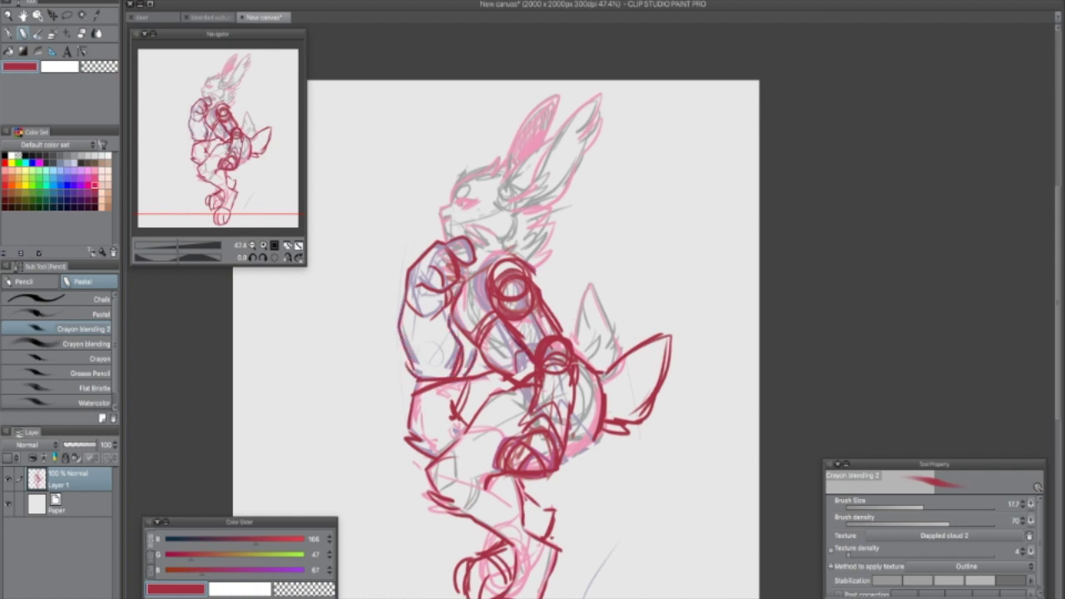
mouse_move(491, 444)
mouse_down()
mouse_move(499, 477)
mouse_move(542, 492)
mouse_move(535, 449)
mouse_move(504, 462)
mouse_move(524, 464)
mouse_up()
drag(524, 428, 515, 449)
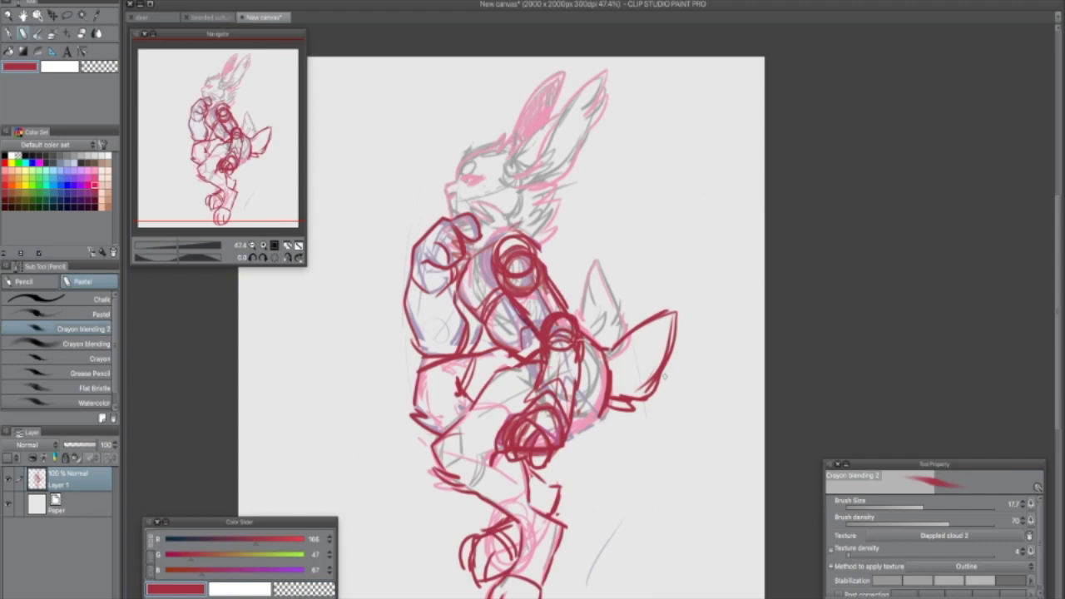
Step: Try drawing the eye, nose and muzzle profile in crimson
scroll(660, 377, up, 3)
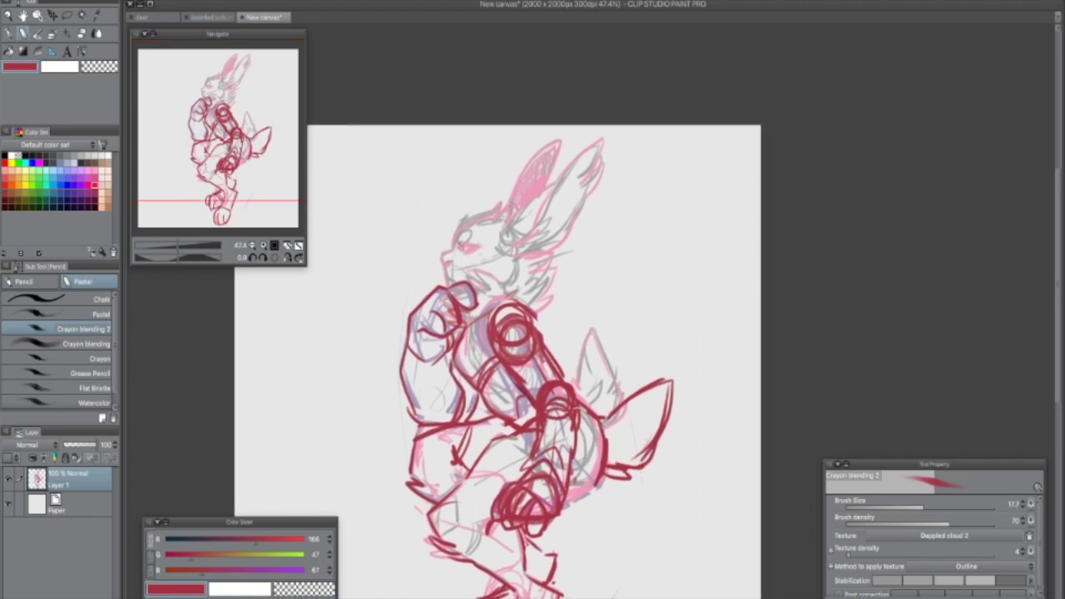
drag(483, 243, 462, 251)
click(477, 227)
mouse_move(476, 240)
mouse_down()
mouse_move(456, 245)
mouse_move(450, 282)
mouse_up()
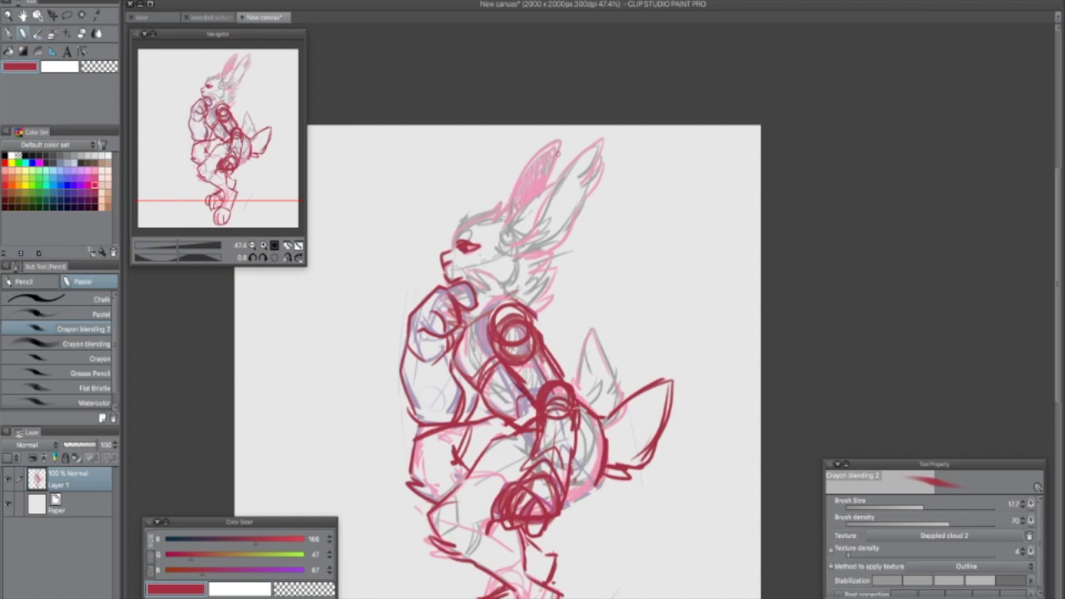
drag(626, 370, 634, 361)
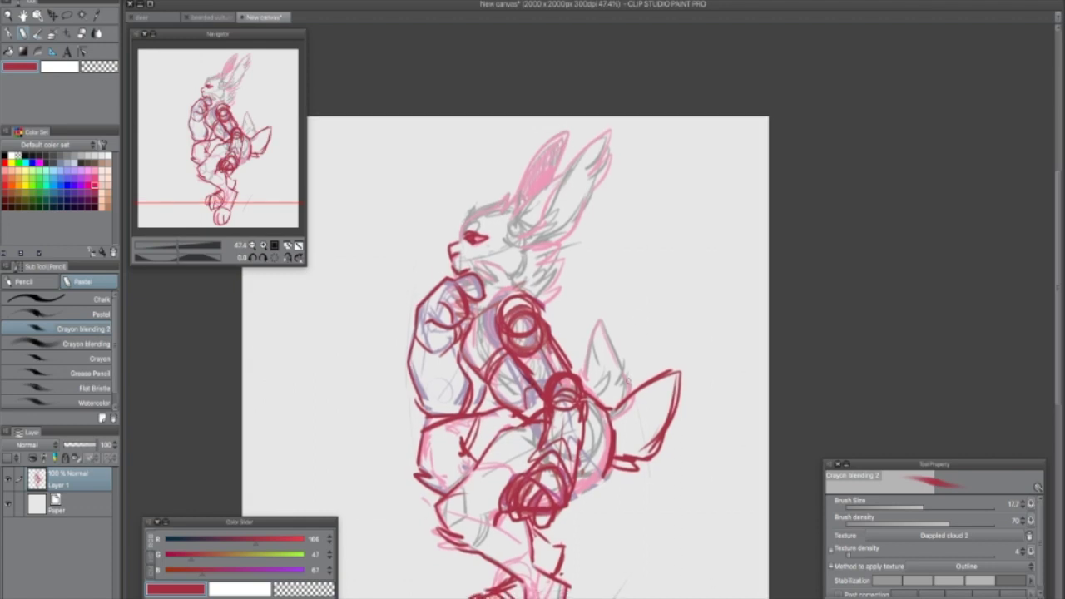
Step: Undo the eye, nose and muzzle strokes
key(ctrl+z)
key(ctrl+z)
key(ctrl+z)
key(ctrl+z)
key(ctrl+z)
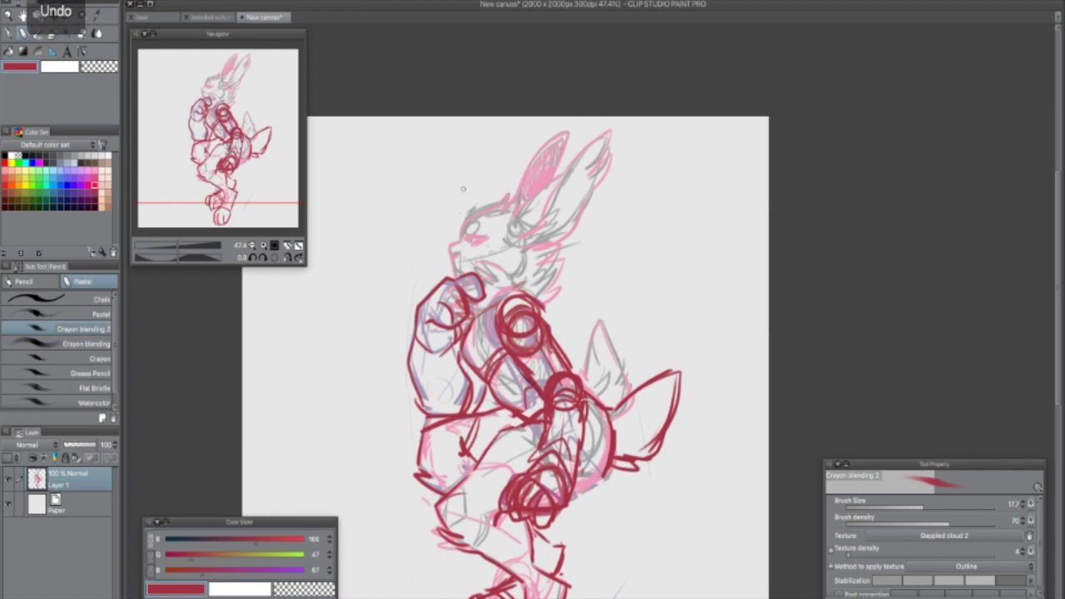
Step: Draw the narrowed eye, the nose and muzzle profile, the forehead and the outlines of both ears
drag(463, 237, 471, 240)
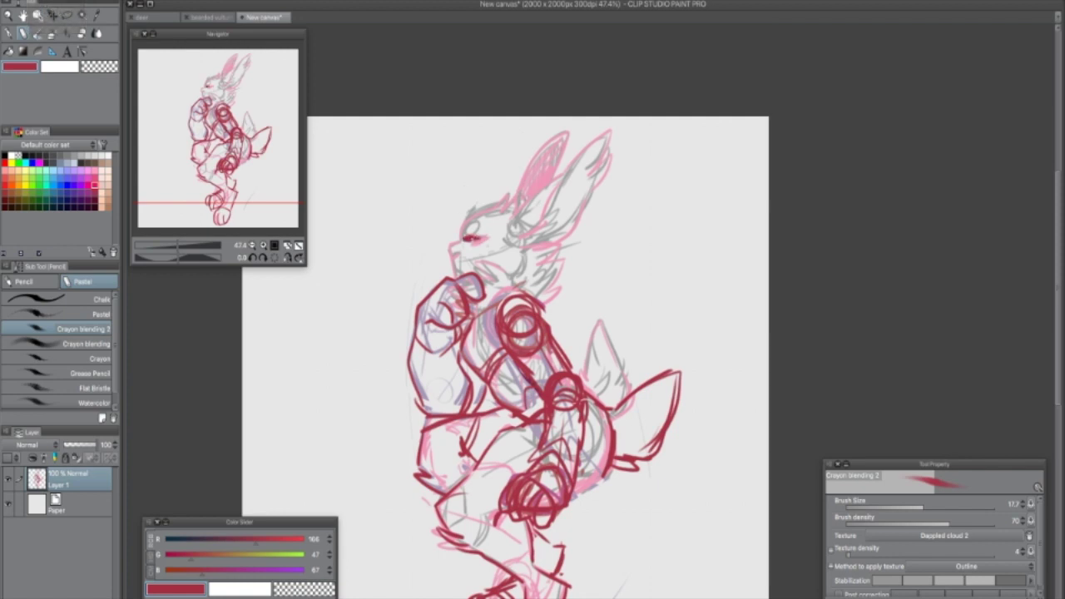
mouse_move(474, 238)
mouse_down()
mouse_move(487, 239)
mouse_move(453, 263)
mouse_move(464, 276)
mouse_up()
mouse_move(470, 214)
mouse_down()
mouse_move(509, 195)
mouse_move(519, 223)
mouse_move(616, 127)
mouse_move(611, 163)
mouse_move(567, 236)
mouse_move(532, 253)
mouse_up()
drag(564, 169, 523, 240)
mouse_move(522, 196)
mouse_down()
mouse_move(563, 133)
mouse_move(547, 185)
mouse_up()
Step: Draw spiky fur tufts along the cheek, jaw and back of the neck down to the shoulder
drag(571, 244, 539, 304)
mouse_move(524, 258)
mouse_down()
mouse_move(520, 278)
mouse_move(489, 285)
mouse_move(470, 323)
mouse_up()
drag(485, 319, 469, 326)
mouse_move(528, 279)
mouse_down()
mouse_move(540, 287)
mouse_move(534, 294)
mouse_up()
drag(552, 305, 538, 325)
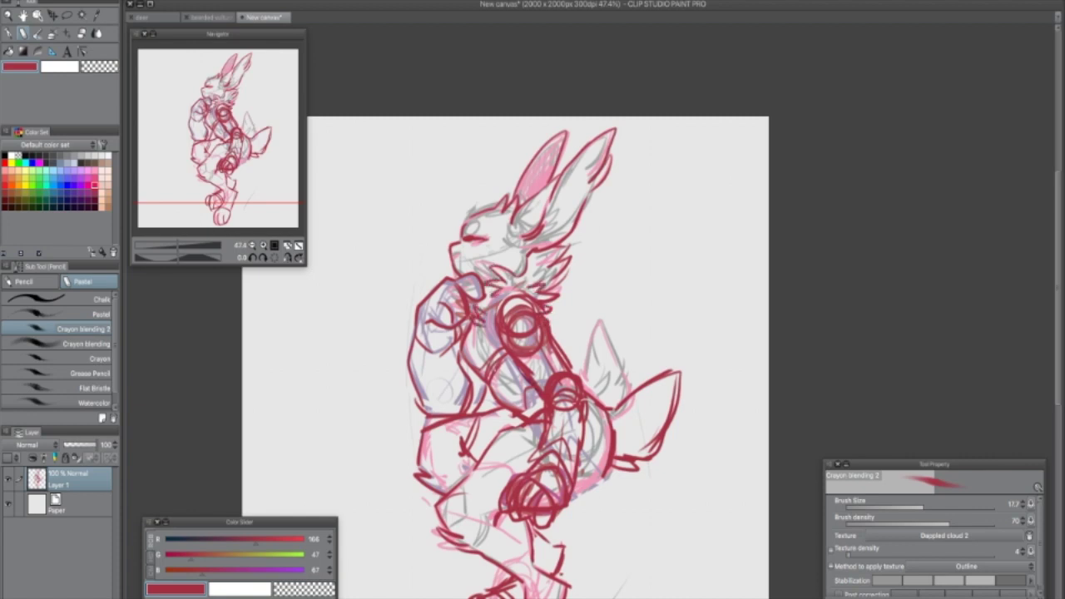
Step: Add fur marks to the far forearm and refine the fingers of the raised fist
mouse_move(434, 369)
mouse_down()
mouse_move(417, 386)
mouse_move(419, 406)
mouse_move(460, 391)
mouse_up()
drag(436, 301, 428, 319)
drag(478, 281, 446, 321)
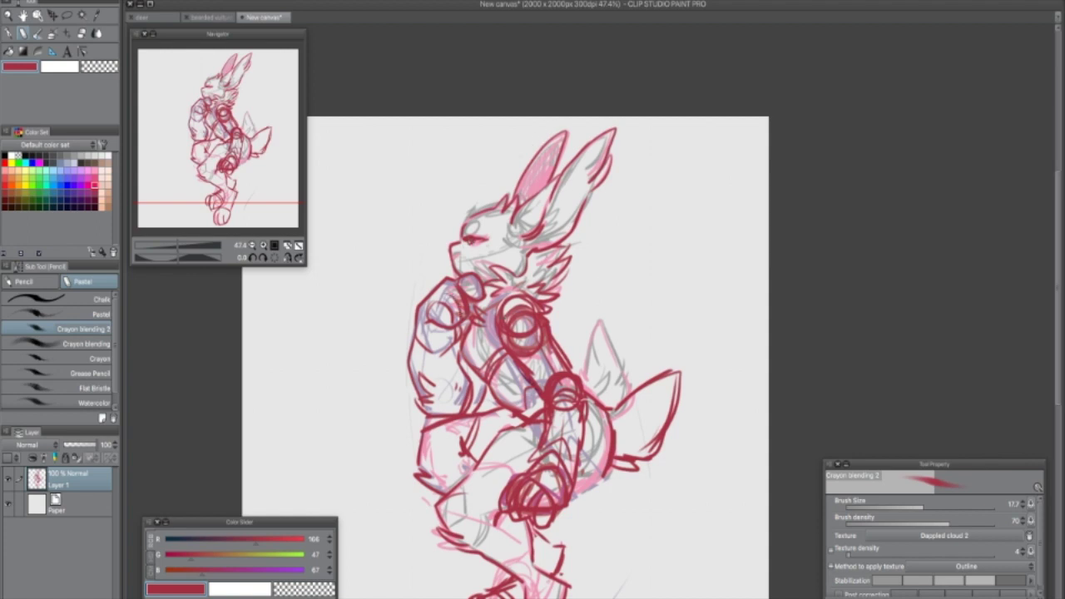
Step: Draw the round brow marking above the eye, whiskers in front of the muzzle and the chin line
drag(474, 220, 466, 233)
drag(440, 256, 414, 265)
drag(445, 260, 400, 303)
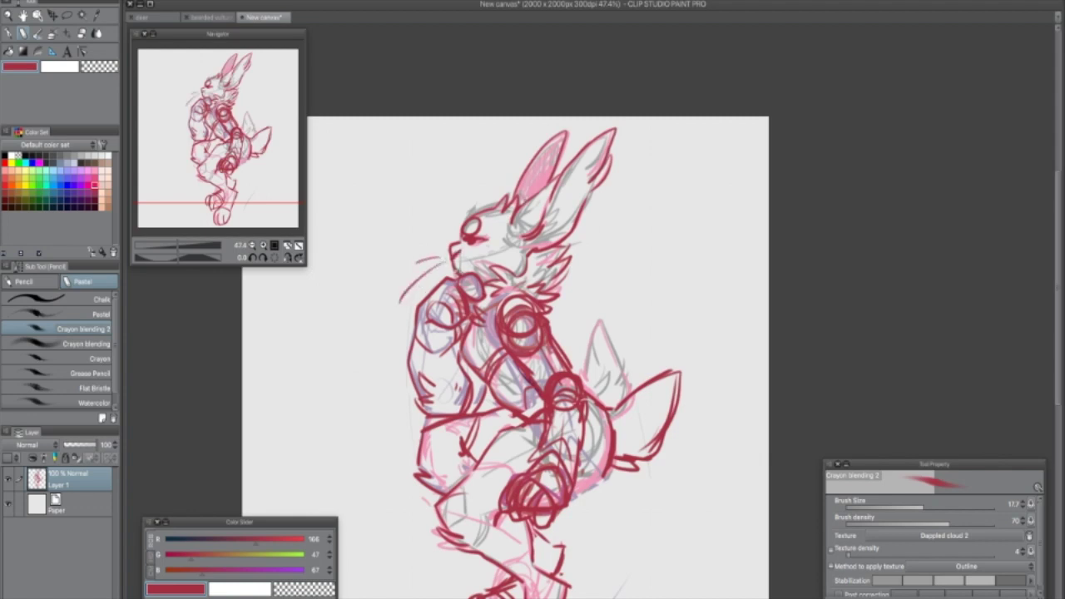
drag(455, 265, 461, 278)
drag(643, 356, 628, 265)
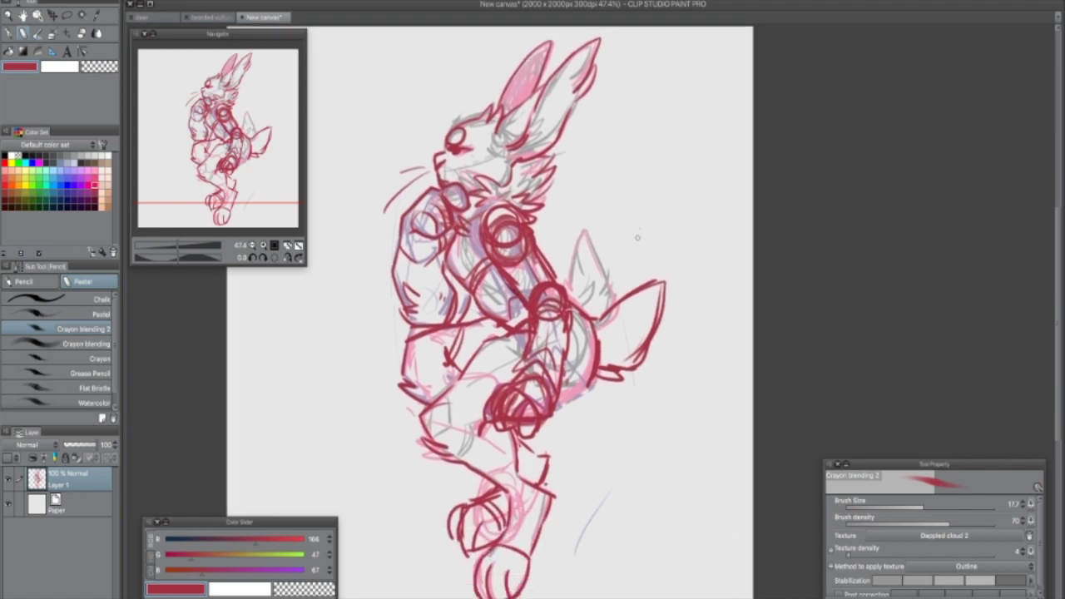
Step: Erase the old raised tail, the leftover marks inside the hips and the joint circles on the near arm and hand
drag(655, 302, 650, 314)
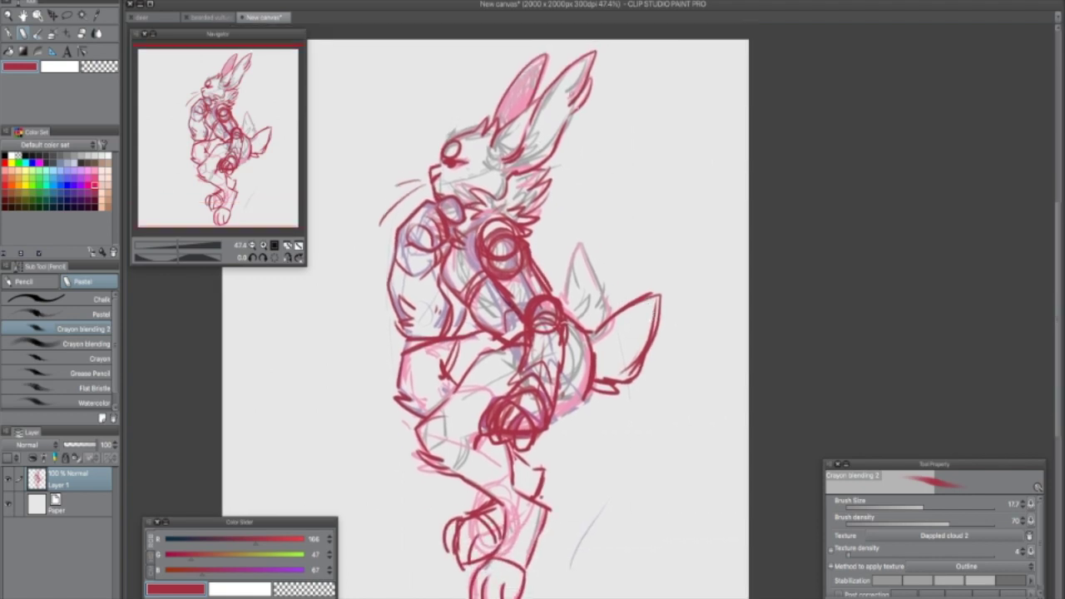
mouse_move(580, 244)
mouse_down()
mouse_move(582, 315)
mouse_move(602, 286)
mouse_move(608, 316)
mouse_up()
mouse_move(499, 484)
mouse_down()
mouse_move(519, 532)
mouse_move(520, 514)
mouse_move(515, 528)
mouse_move(480, 494)
mouse_up()
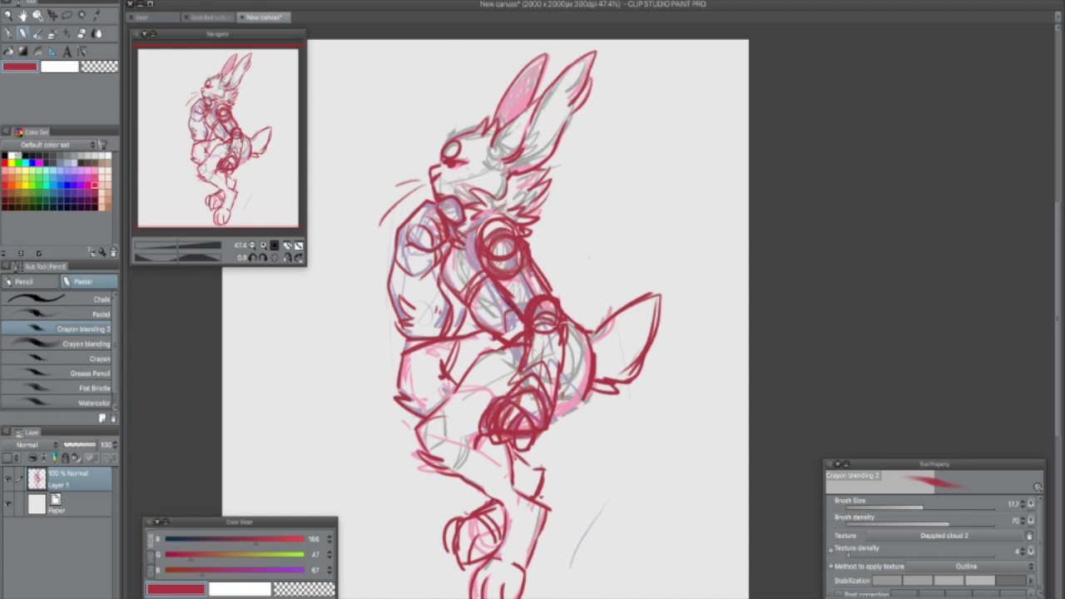
drag(753, 315, 758, 309)
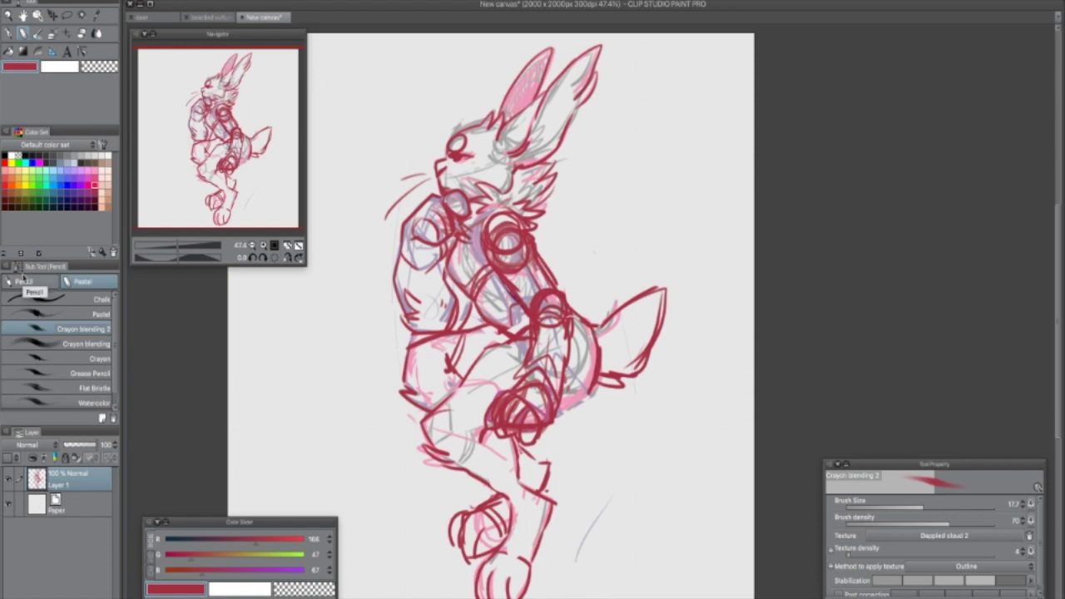
mouse_move(578, 343)
mouse_down()
mouse_move(582, 337)
mouse_move(568, 399)
mouse_up()
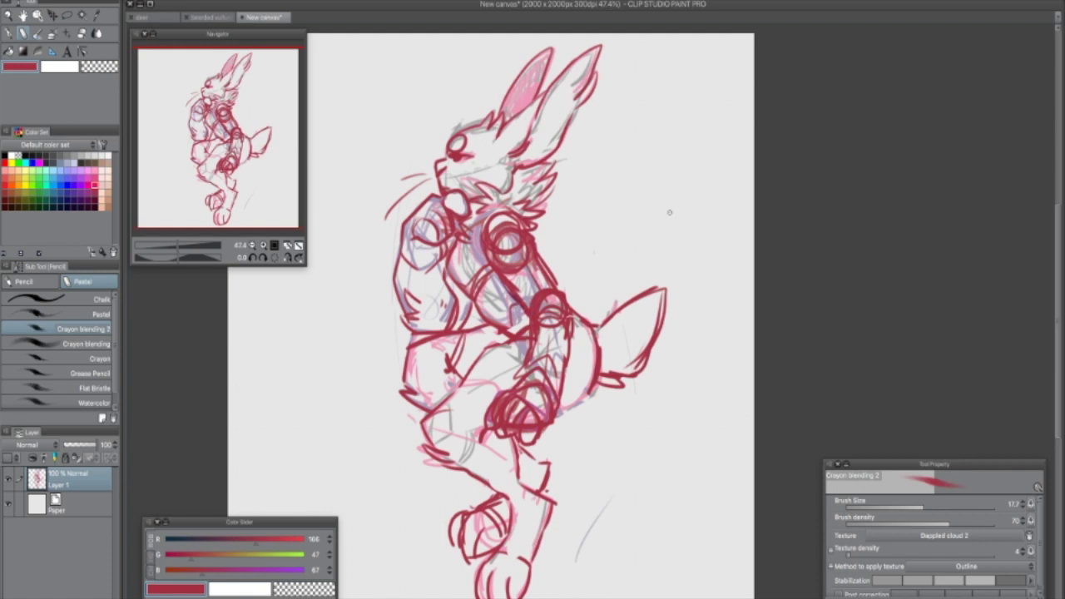
mouse_move(496, 220)
mouse_down()
mouse_move(494, 250)
mouse_move(510, 267)
mouse_move(524, 266)
mouse_move(553, 340)
mouse_move(539, 383)
mouse_move(549, 366)
mouse_move(498, 407)
mouse_move(505, 418)
mouse_move(532, 407)
mouse_move(542, 424)
mouse_up()
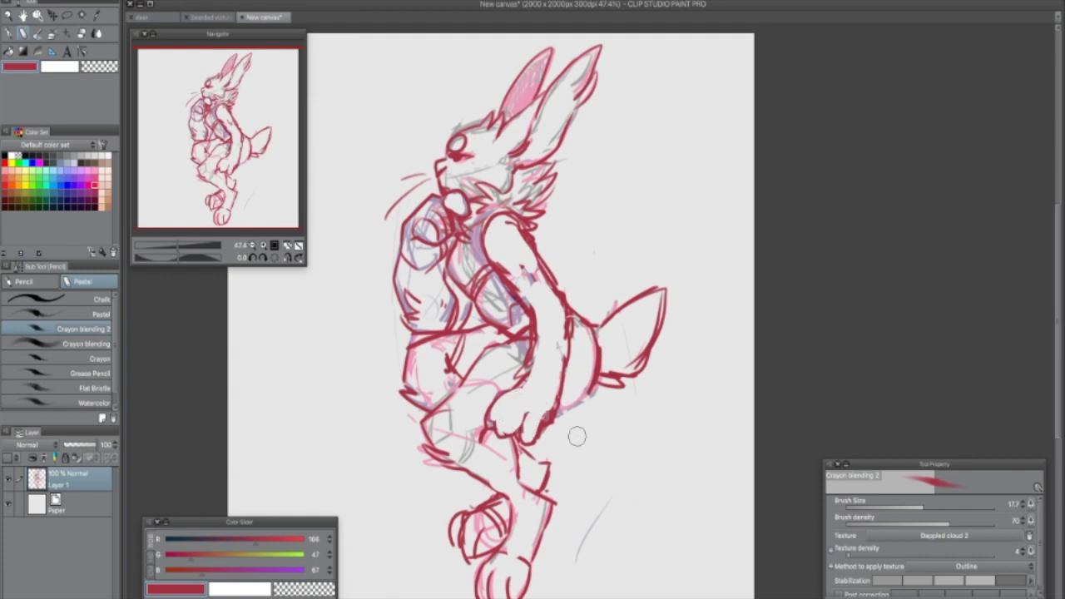
Step: Redraw the fingers of the near resting hand and add the crease at the elbow
mouse_move(547, 388)
mouse_down()
mouse_move(551, 409)
mouse_move(522, 423)
mouse_move(538, 425)
mouse_up()
mouse_move(504, 393)
mouse_down()
mouse_move(504, 417)
mouse_move(492, 410)
mouse_move(499, 394)
mouse_move(535, 383)
mouse_move(542, 408)
mouse_up()
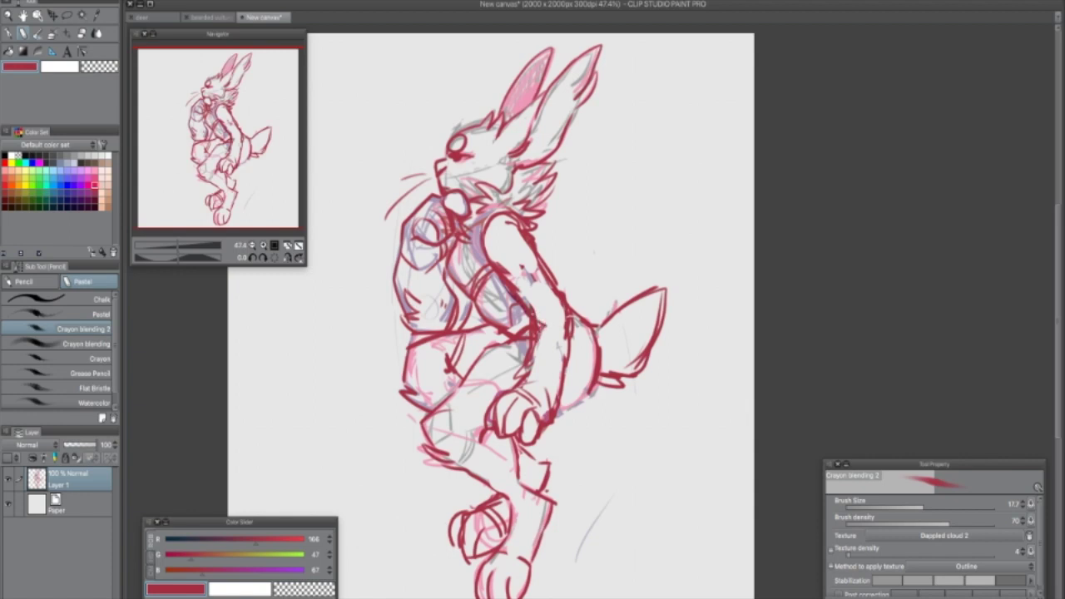
mouse_move(539, 318)
mouse_down()
mouse_move(557, 302)
mouse_move(560, 322)
mouse_up()
drag(560, 331, 556, 353)
Step: Strengthen the front and back outlines of the near upper arm and add fur tufts under the rump
drag(652, 351, 659, 376)
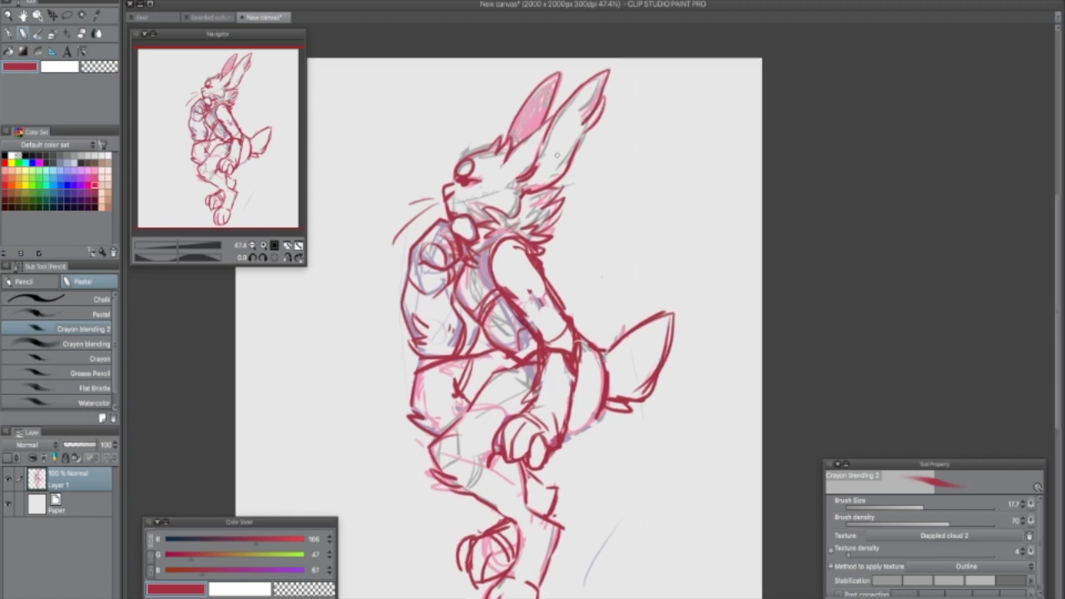
drag(492, 256, 505, 288)
drag(493, 277, 509, 291)
mouse_move(531, 264)
mouse_down()
mouse_move(514, 297)
mouse_move(551, 296)
mouse_move(569, 312)
mouse_up()
mouse_move(575, 439)
mouse_down()
mouse_move(581, 405)
mouse_move(604, 382)
mouse_up()
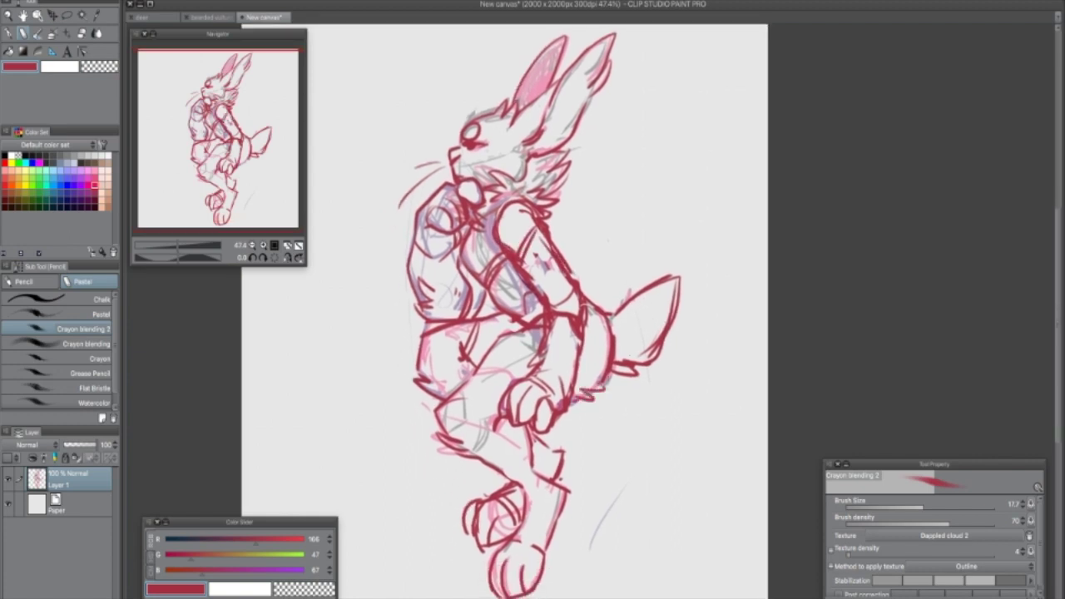
Step: Hatch the gap between the belly and the thigh, and redraw the near shoulder with a round joint circle
drag(730, 356, 751, 340)
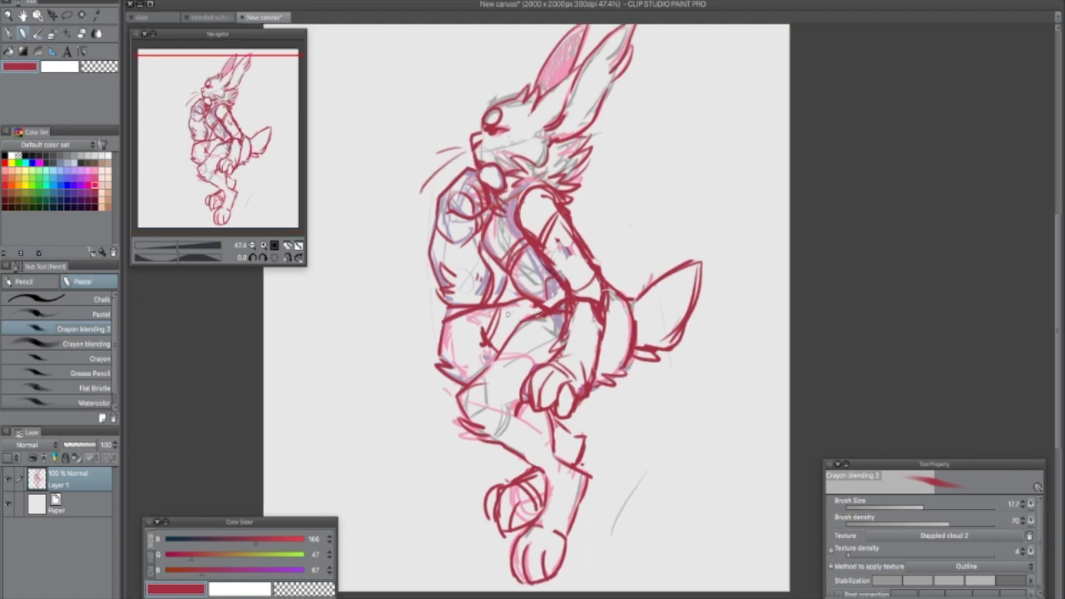
mouse_move(493, 341)
mouse_down()
mouse_move(504, 306)
mouse_move(541, 305)
mouse_up()
drag(497, 274, 500, 303)
drag(521, 199, 558, 200)
drag(527, 195, 554, 197)
drag(631, 315, 557, 395)
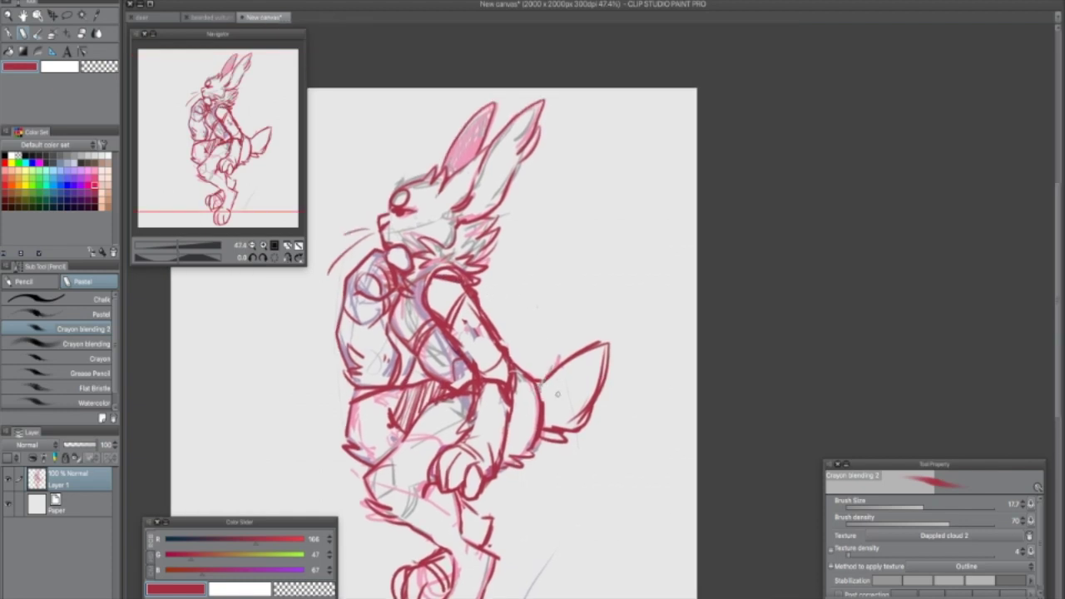
mouse_move(446, 340)
mouse_down()
mouse_move(459, 315)
mouse_move(456, 284)
mouse_move(428, 276)
mouse_move(464, 283)
mouse_move(452, 324)
mouse_up()
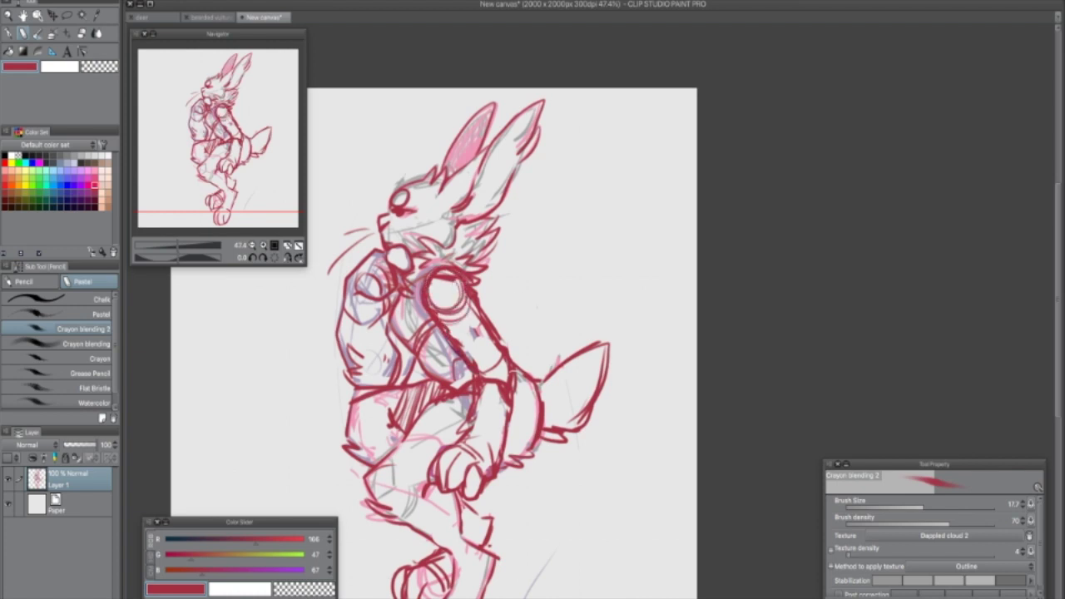
drag(628, 326, 665, 278)
drag(614, 345, 595, 360)
drag(613, 356, 583, 377)
drag(633, 339, 610, 356)
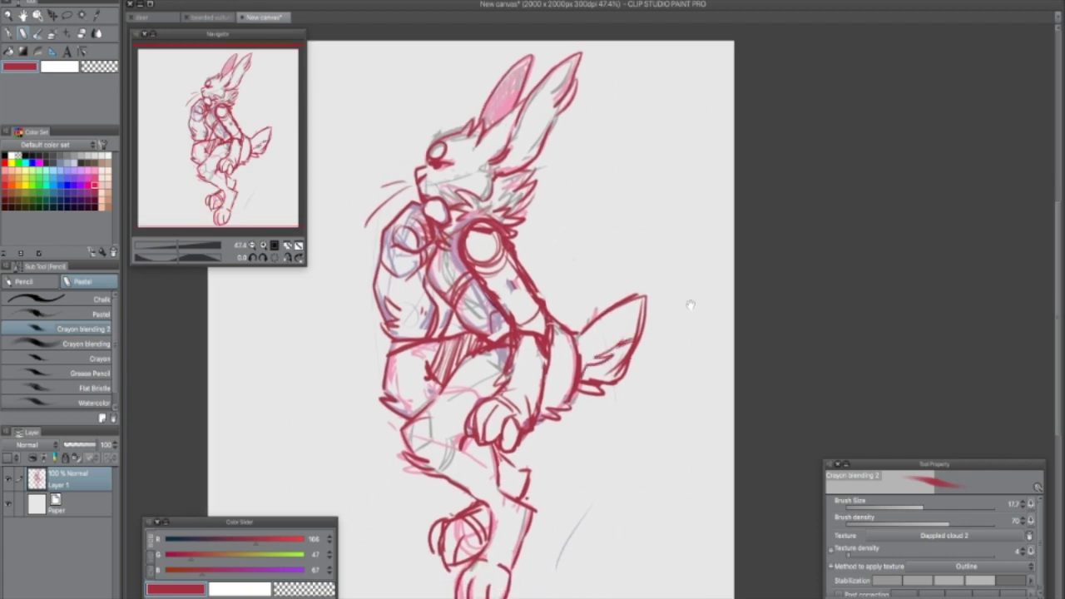
drag(689, 305, 728, 263)
key(super+z)
key(super+z)
key(super+z)
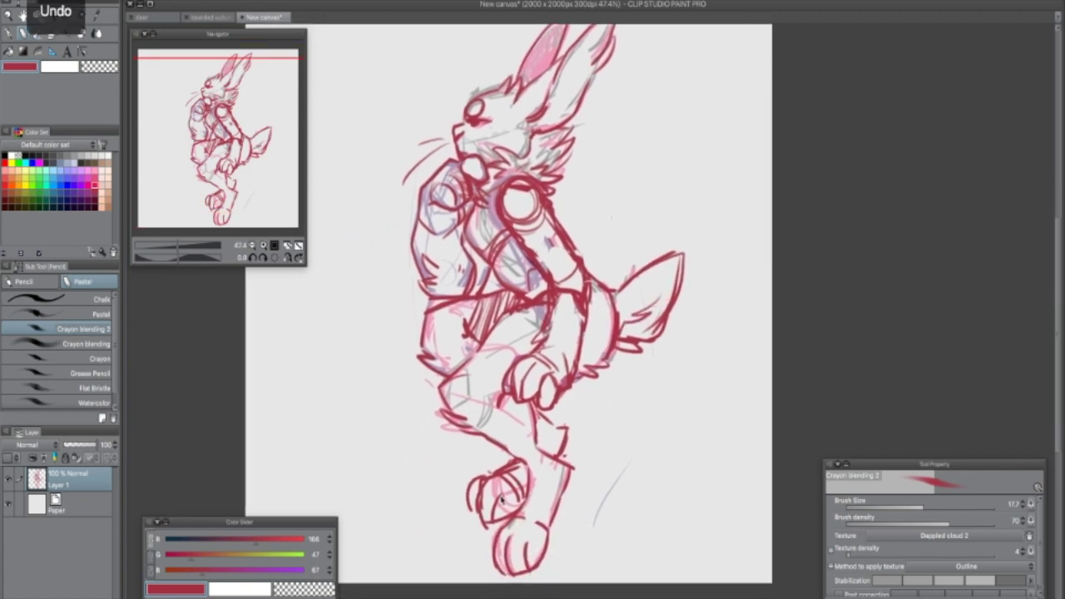
Step: Add a new layer above the sketch and lower the sketch layer's opacity to 52%
key(super+shift+n)
click(77, 501)
click(82, 447)
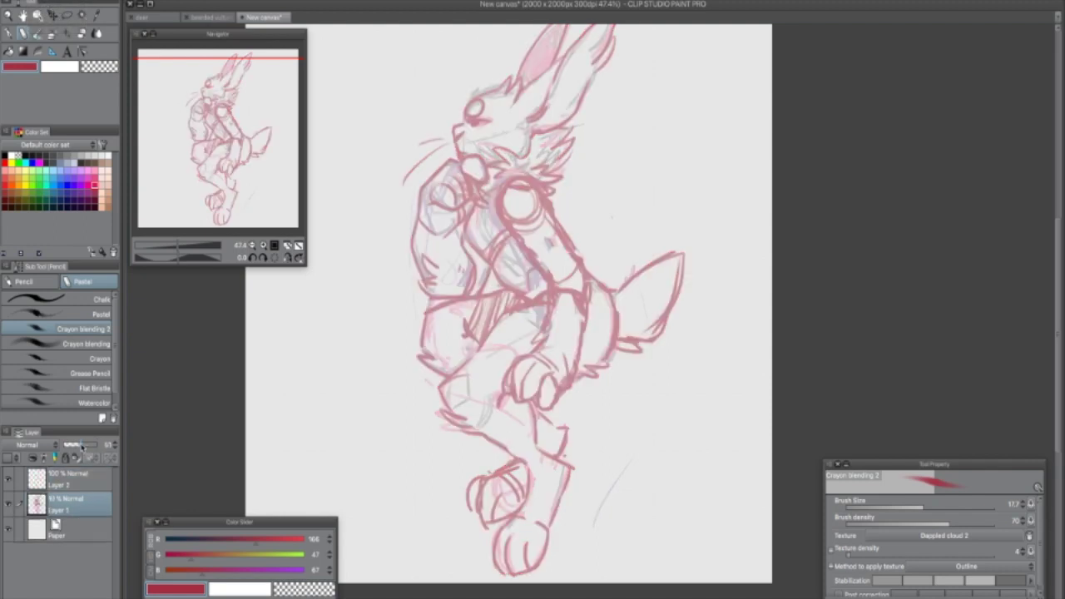
Step: Make the new layer active and set the drawing color to red with R 209, G 64, B 57
click(83, 476)
click(253, 571)
click(277, 540)
click(217, 555)
click(216, 571)
click(197, 572)
click(200, 556)
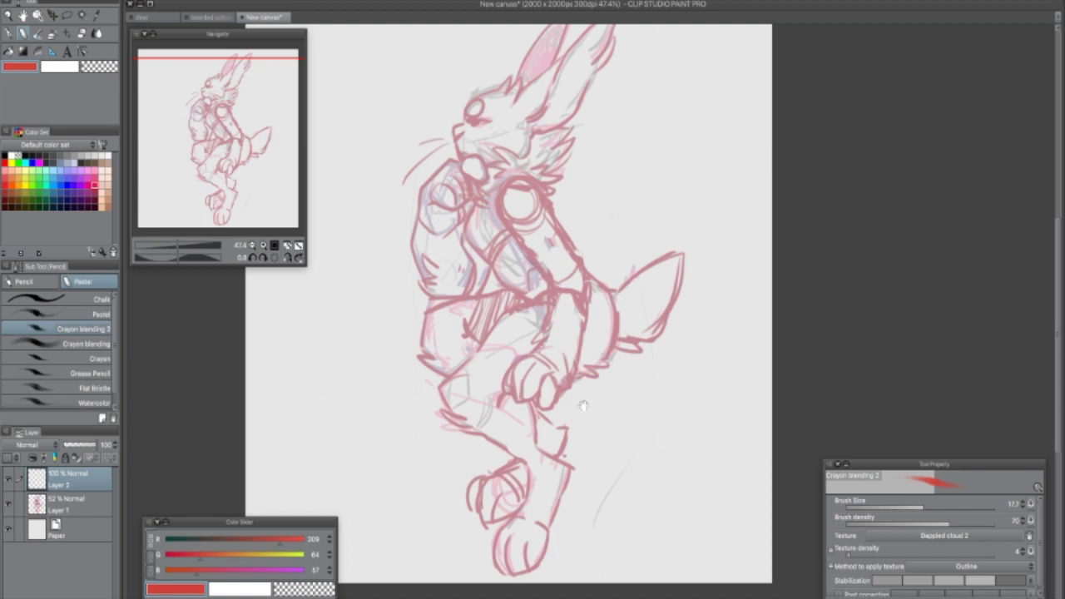
Step: Draw solid red earring bands on both edges of the near ear
drag(583, 405, 565, 436)
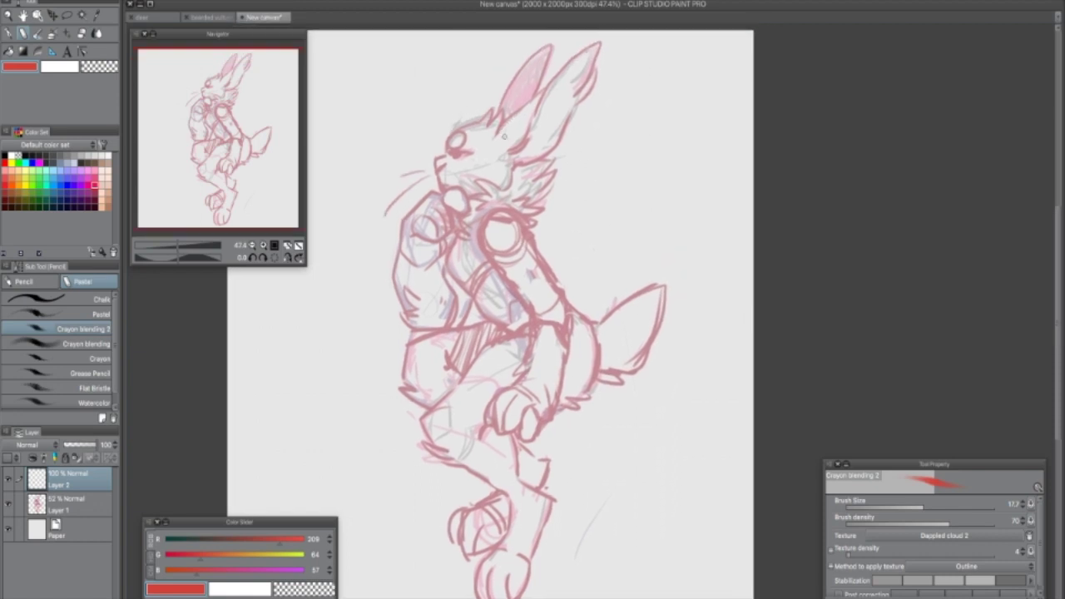
mouse_move(518, 136)
mouse_down()
mouse_move(521, 145)
mouse_move(527, 124)
mouse_up()
drag(559, 136, 562, 124)
drag(623, 315, 616, 312)
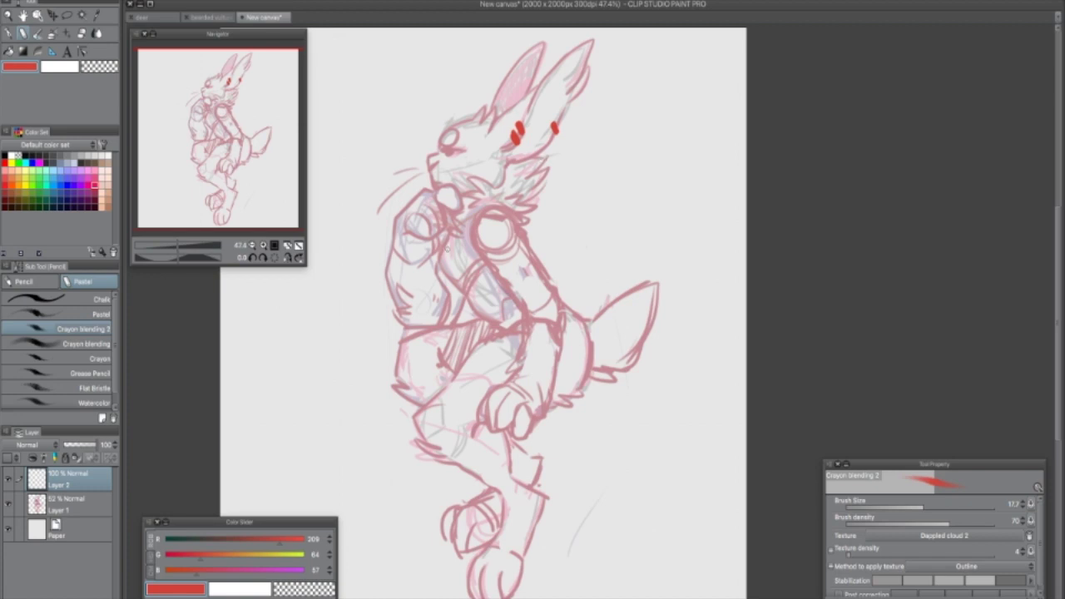
scroll(635, 31, down, 1)
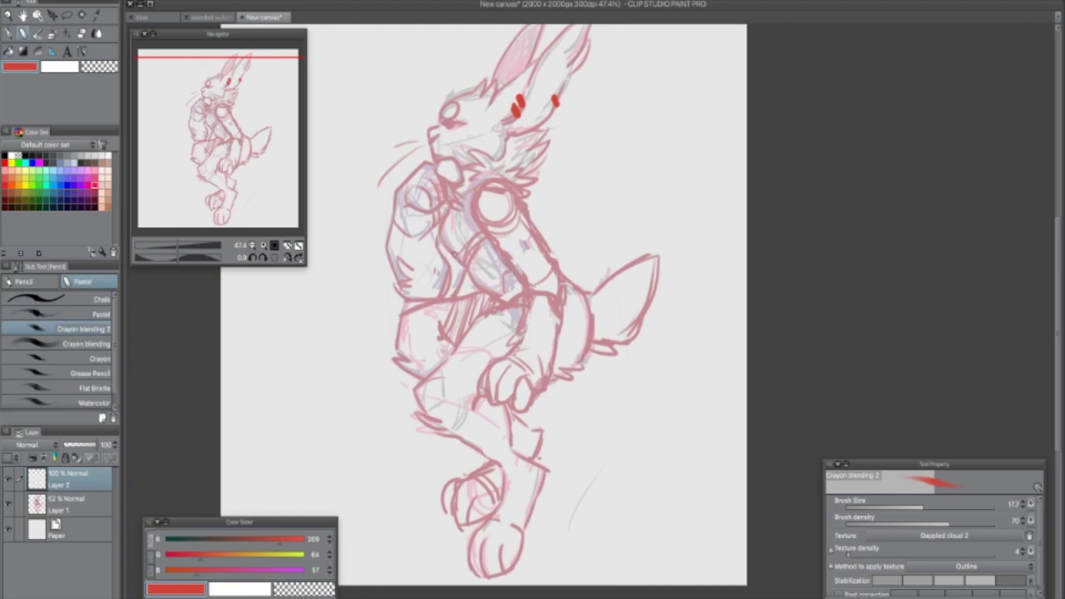
drag(441, 229, 467, 295)
mouse_move(452, 260)
mouse_down()
mouse_move(480, 310)
mouse_move(523, 318)
mouse_up()
drag(541, 242, 532, 267)
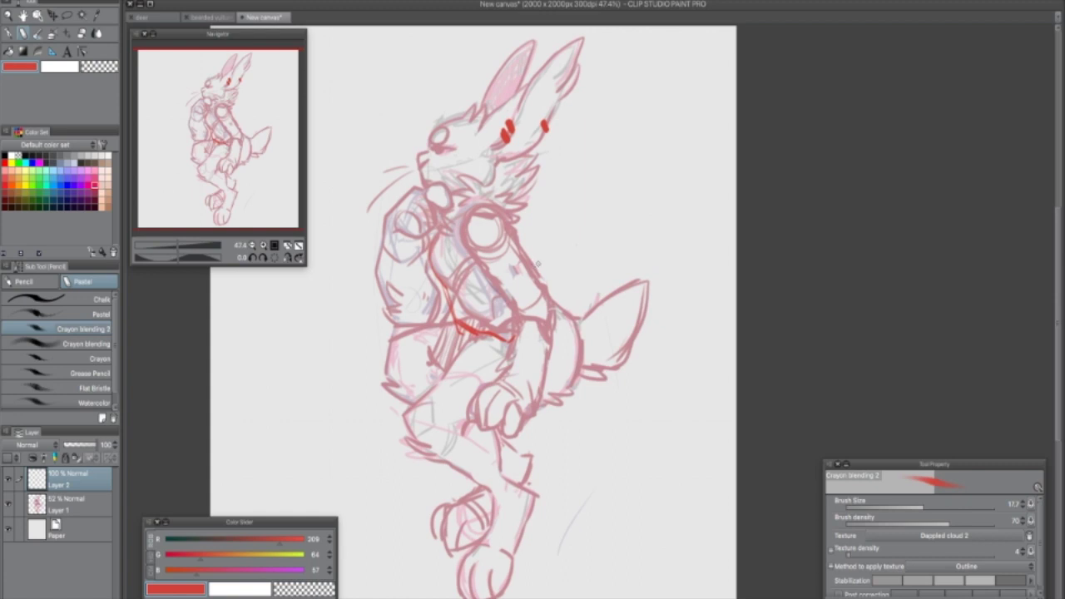
key(ctrl+z)
key(ctrl+z)
key(ctrl+z)
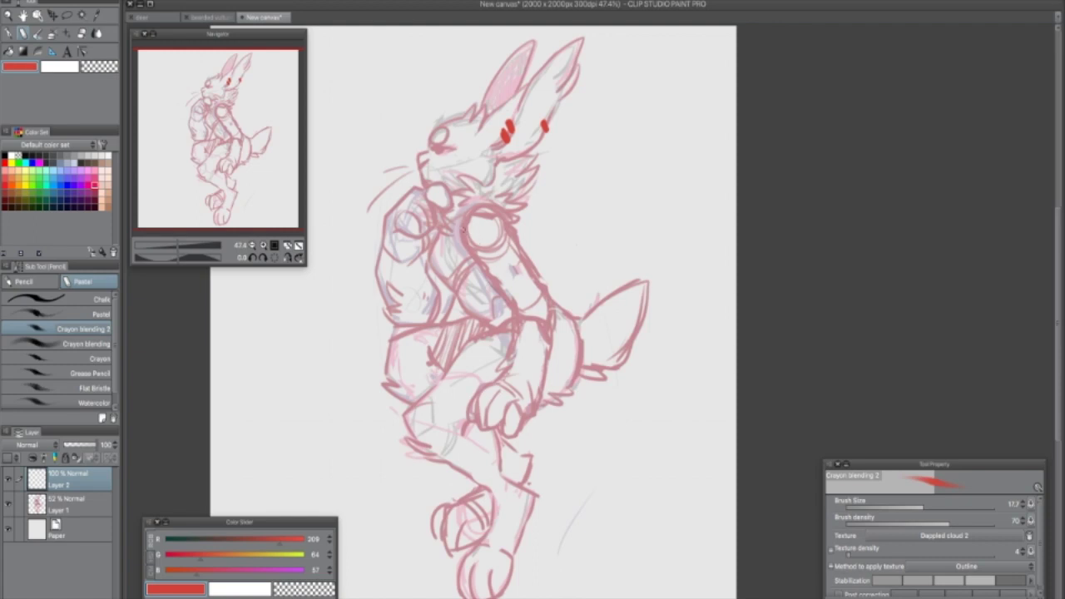
Step: Draw a red sleeve around the near upper arm, from the shoulder seam down to a folded cuff at the elbow
mouse_move(457, 236)
mouse_down()
mouse_move(509, 304)
mouse_move(514, 334)
mouse_move(554, 328)
mouse_move(533, 289)
mouse_up()
mouse_move(549, 241)
mouse_down()
mouse_move(547, 252)
mouse_move(522, 256)
mouse_move(554, 323)
mouse_up()
drag(530, 205, 539, 204)
mouse_move(479, 269)
mouse_down()
mouse_move(499, 280)
mouse_move(508, 269)
mouse_up()
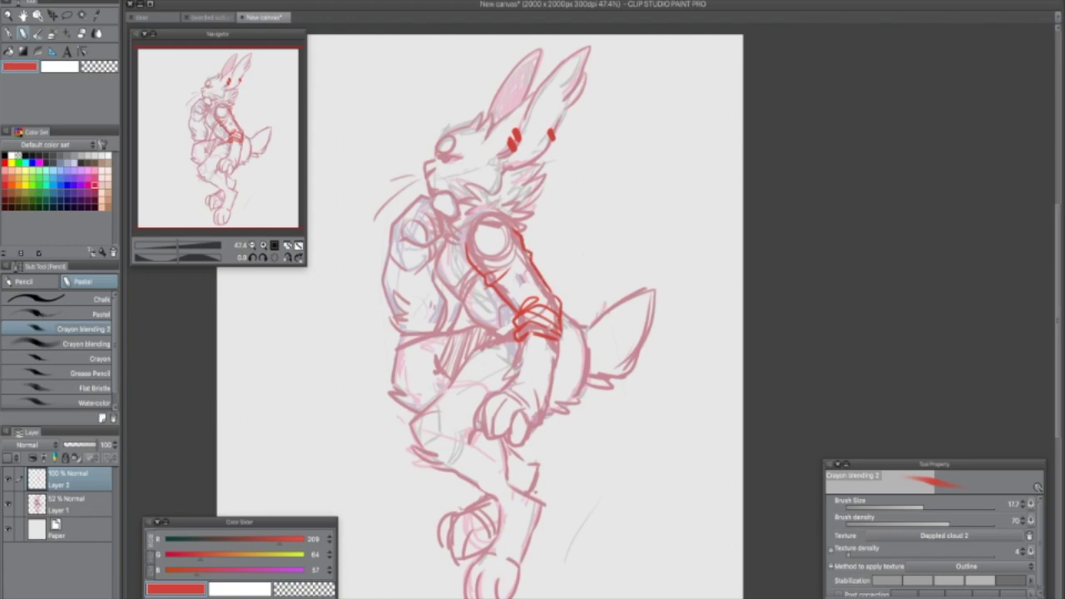
drag(473, 224, 464, 249)
drag(621, 293, 626, 274)
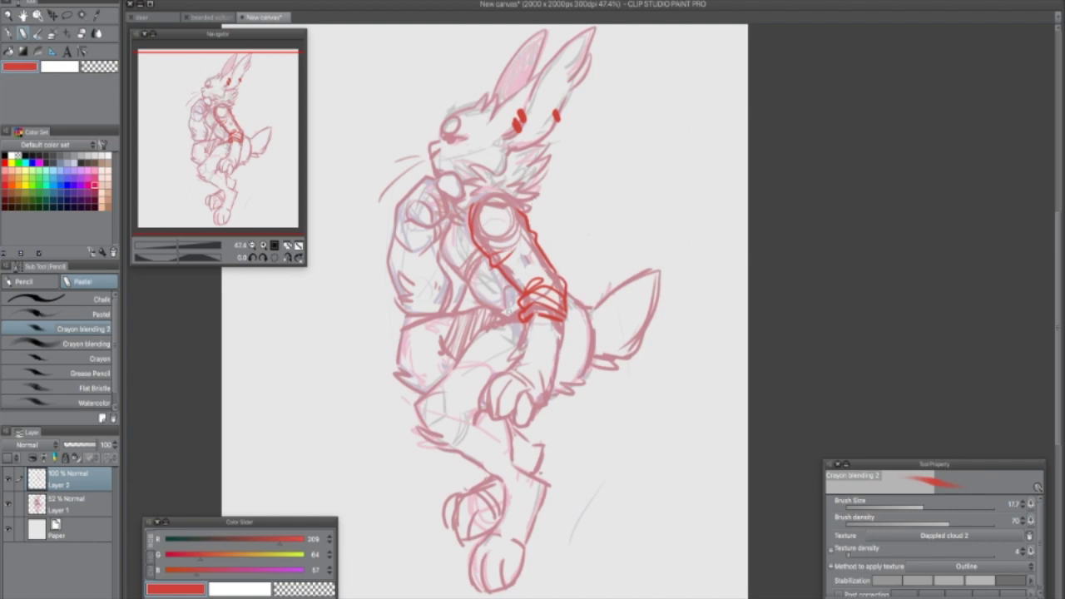
drag(525, 317, 548, 310)
drag(526, 317, 547, 313)
mouse_move(445, 220)
mouse_down()
mouse_move(449, 261)
mouse_move(469, 288)
mouse_move(499, 317)
mouse_move(522, 309)
mouse_up()
key(ctrl+z)
key(ctrl+z)
key(ctrl+z)
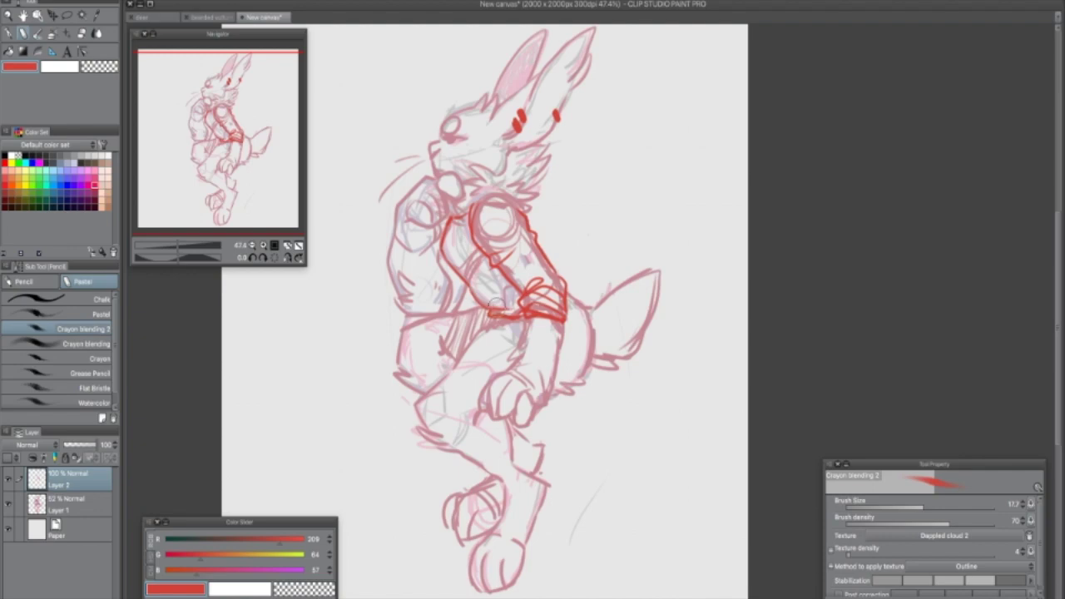
key(ctrl+z)
Step: Draw the shirt's front edge down the chest to a hem at the waist, with a small fold behind the cuff
drag(490, 307, 518, 315)
drag(562, 272, 572, 298)
mouse_move(445, 218)
mouse_down()
mouse_move(459, 278)
mouse_move(491, 313)
mouse_up()
mouse_move(446, 224)
mouse_down()
mouse_move(448, 249)
mouse_move(509, 325)
mouse_up()
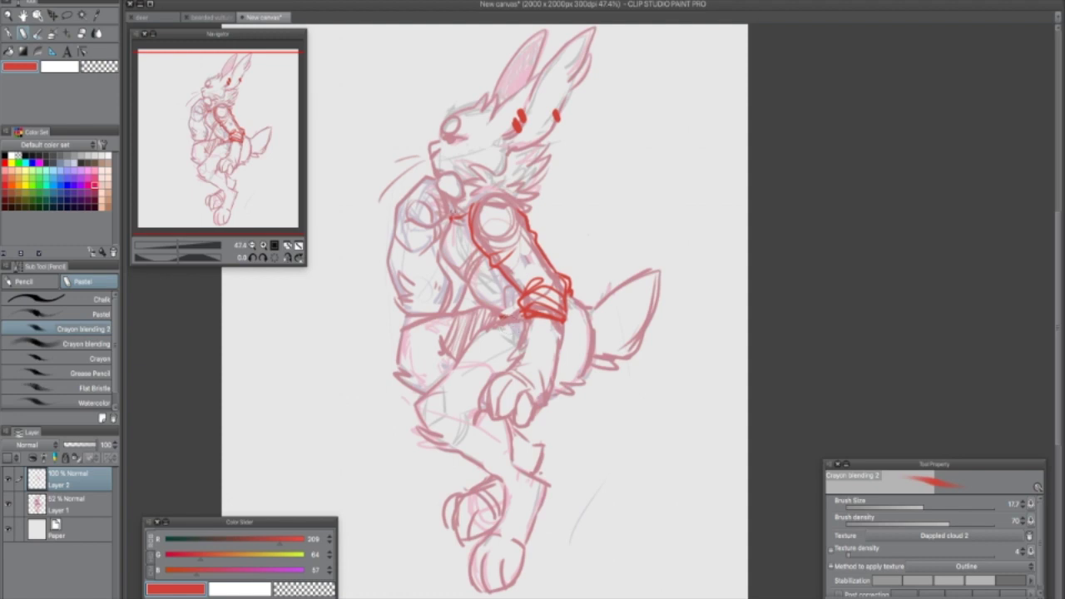
mouse_move(450, 209)
mouse_down()
mouse_move(454, 259)
mouse_move(478, 286)
mouse_up()
mouse_move(449, 220)
mouse_down()
mouse_move(446, 253)
mouse_move(507, 319)
mouse_move(517, 302)
mouse_move(523, 310)
mouse_up()
drag(468, 277, 493, 311)
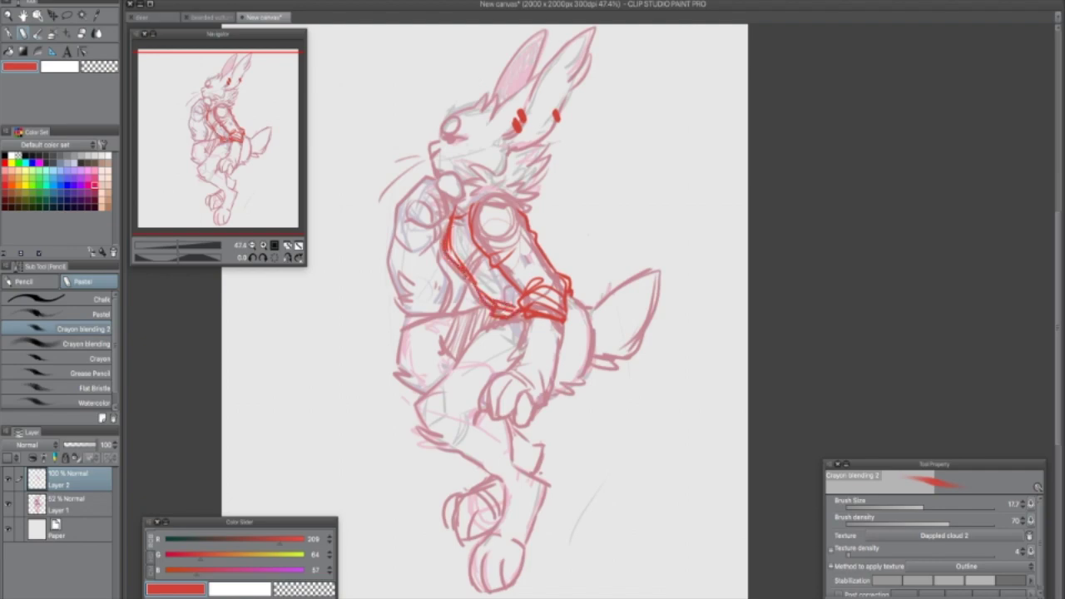
Step: Sketch small example curves and fold lines on the blank canvas beside the figure, and erase them
scroll(596, 167, up, 1)
mouse_move(619, 141)
mouse_down()
mouse_move(606, 170)
mouse_move(627, 201)
mouse_move(632, 254)
mouse_up()
mouse_move(677, 142)
mouse_down()
mouse_move(665, 177)
mouse_move(683, 246)
mouse_move(699, 257)
mouse_move(732, 263)
mouse_up()
mouse_move(680, 207)
mouse_down()
mouse_move(709, 255)
mouse_move(730, 258)
mouse_up()
drag(688, 310, 675, 362)
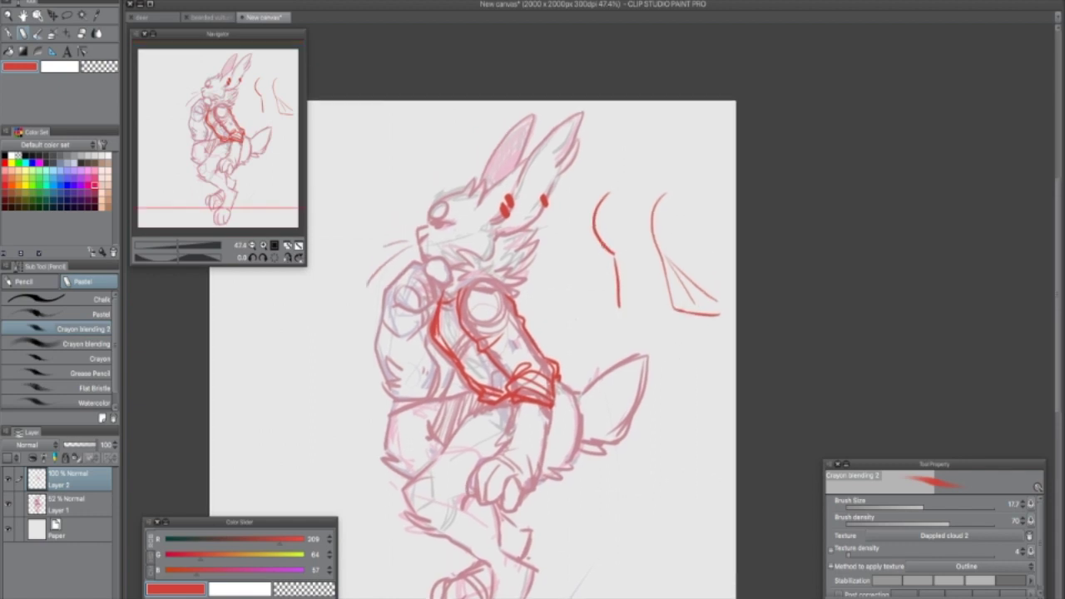
drag(616, 304, 664, 308)
drag(608, 194, 704, 196)
mouse_move(599, 197)
mouse_down()
mouse_move(597, 244)
mouse_move(629, 176)
mouse_move(655, 317)
mouse_move(668, 297)
mouse_move(694, 326)
mouse_move(715, 252)
mouse_move(634, 194)
mouse_move(590, 257)
mouse_move(603, 203)
mouse_move(679, 392)
mouse_up()
drag(561, 378, 572, 316)
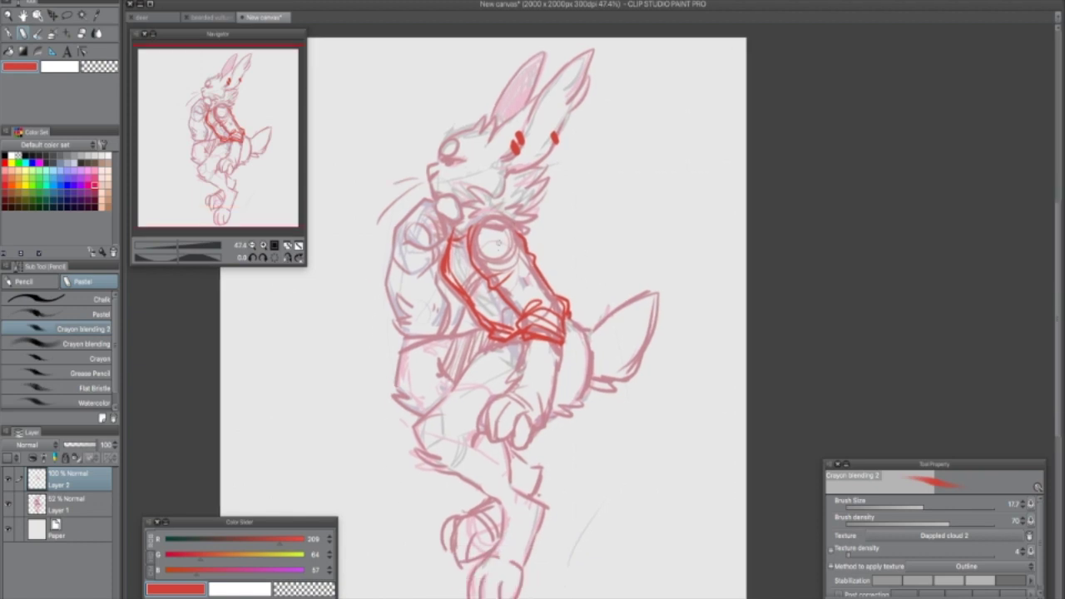
Step: Draw the trousers' folds at the front of the waist and outline the seat around the rump in red
scroll(483, 311, down, 1)
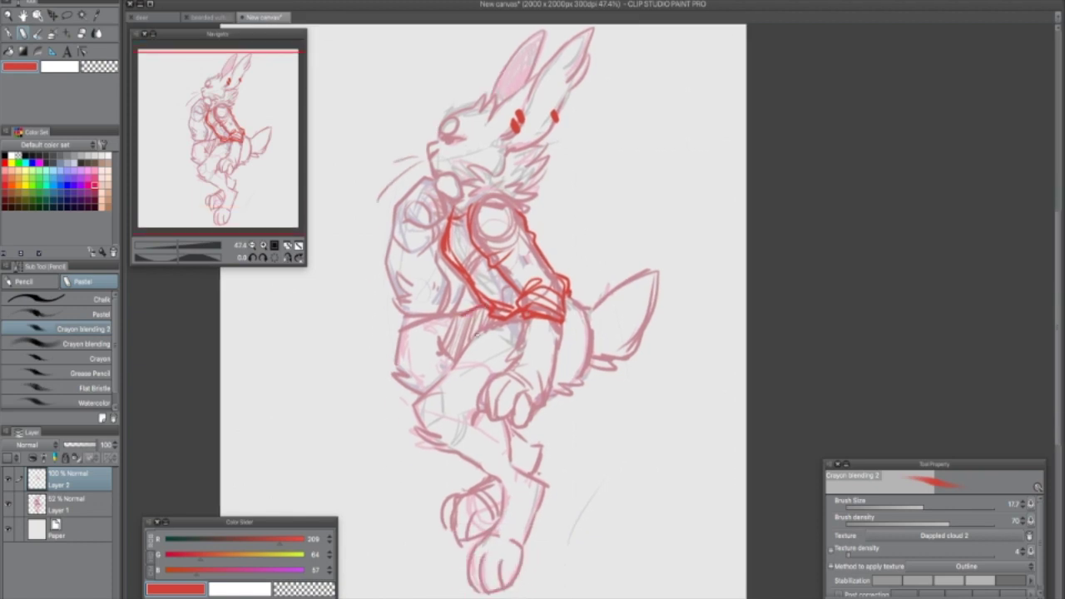
mouse_move(505, 320)
mouse_down()
mouse_move(480, 331)
mouse_move(514, 354)
mouse_up()
mouse_move(476, 312)
mouse_down()
mouse_move(481, 333)
mouse_move(502, 330)
mouse_up()
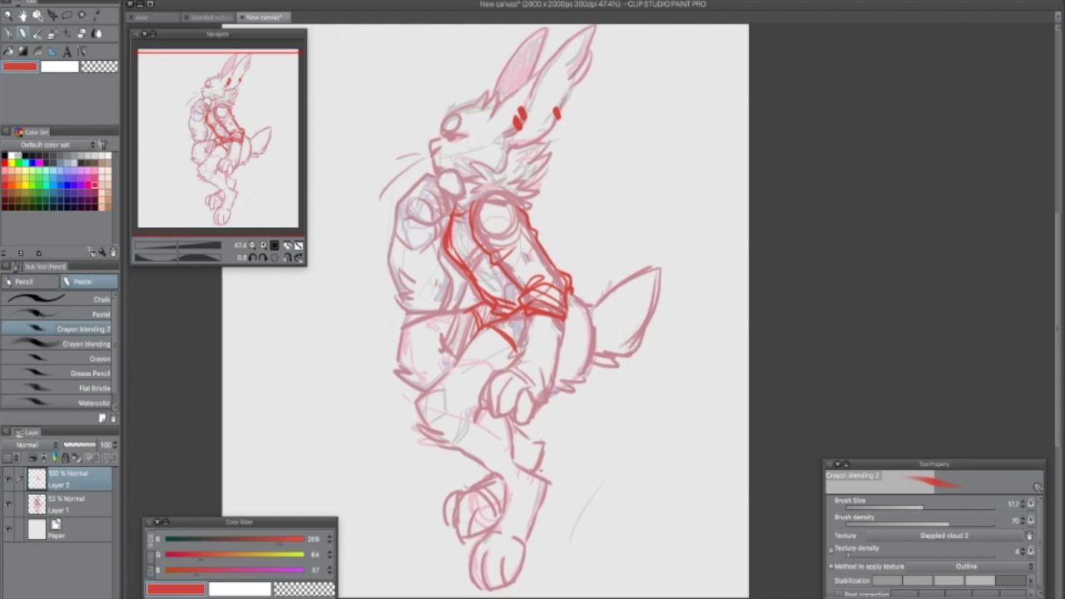
mouse_move(572, 297)
mouse_down()
mouse_move(594, 330)
mouse_move(584, 381)
mouse_move(553, 392)
mouse_up()
mouse_move(563, 317)
mouse_down()
mouse_move(581, 325)
mouse_move(558, 362)
mouse_up()
drag(495, 322, 521, 349)
drag(476, 321, 497, 303)
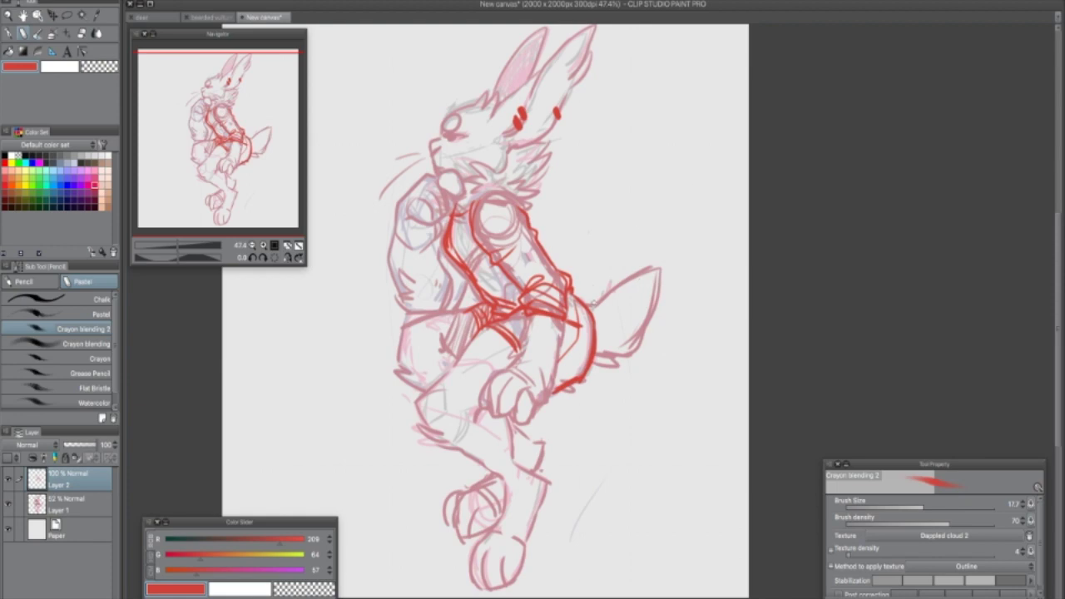
Step: Trace the tail in red and draw an upward arrow above it and a downward arrow below it
drag(597, 303, 632, 340)
mouse_move(575, 261)
mouse_down()
mouse_move(571, 194)
mouse_move(563, 207)
mouse_move(581, 207)
mouse_up()
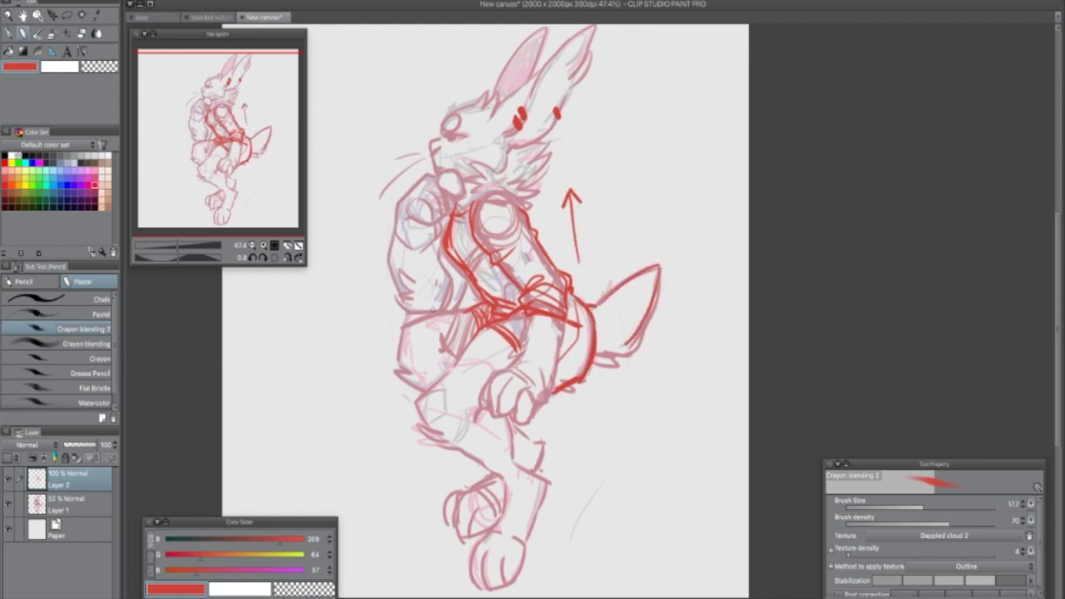
mouse_move(604, 388)
mouse_down()
mouse_move(606, 437)
mouse_move(596, 415)
mouse_up()
drag(606, 437, 613, 416)
Step: Add waistband lines across the waist and over the hip behind the near arm
drag(500, 303, 518, 297)
drag(566, 323, 587, 329)
drag(570, 290, 588, 312)
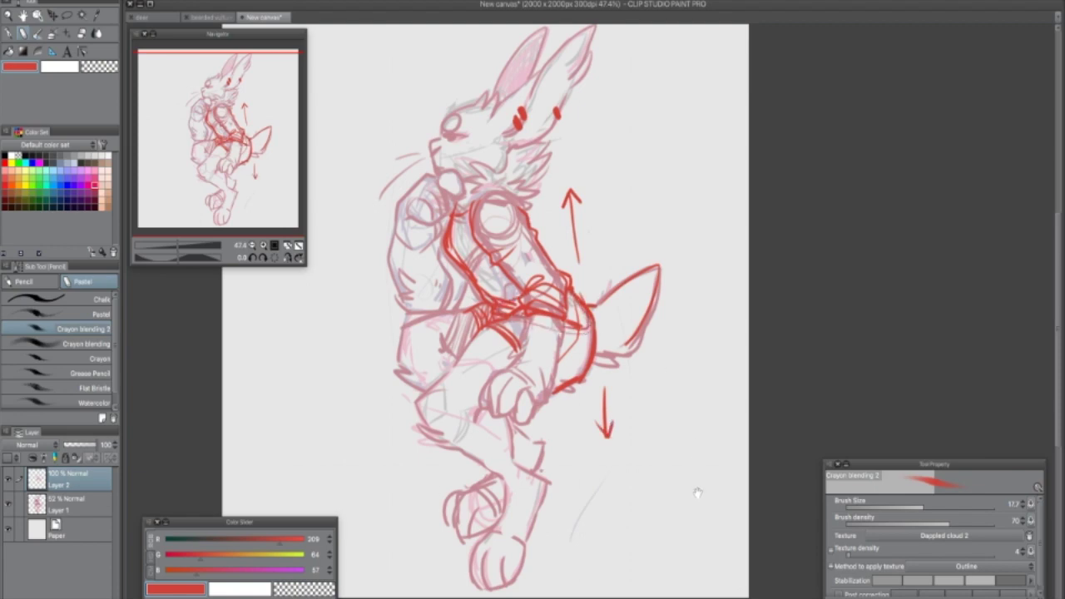
Step: Erase the two direction arrows and remove the red outline over the tail
mouse_move(571, 193)
mouse_down()
mouse_move(573, 249)
mouse_move(575, 214)
mouse_up()
drag(604, 389, 607, 438)
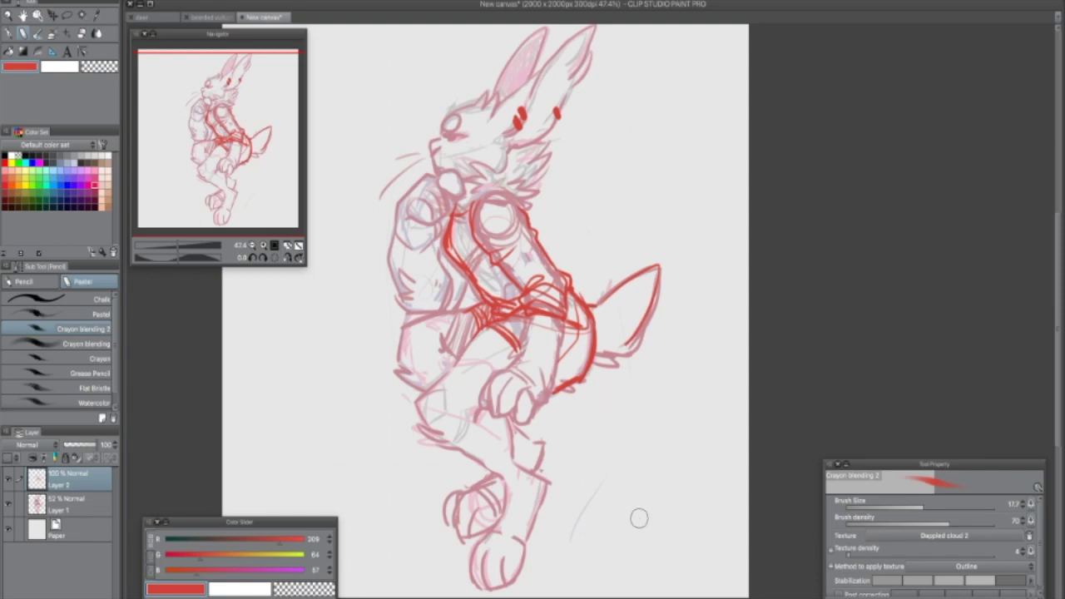
mouse_move(594, 371)
mouse_down()
mouse_move(622, 361)
mouse_move(644, 321)
mouse_up()
drag(736, 336, 764, 325)
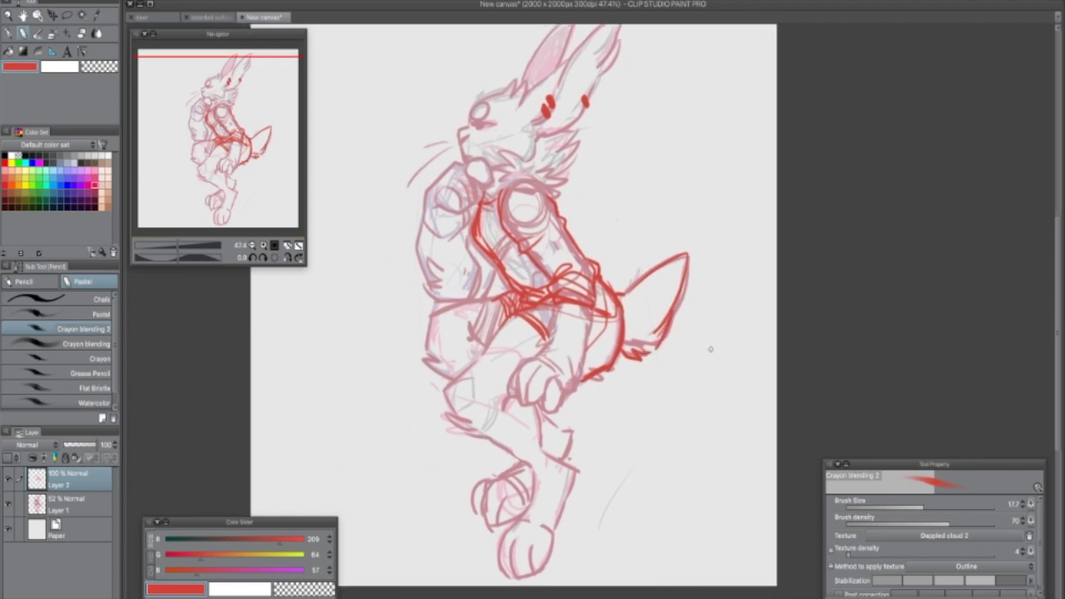
mouse_move(658, 292)
mouse_down()
mouse_move(625, 364)
mouse_move(687, 245)
mouse_move(636, 281)
mouse_up()
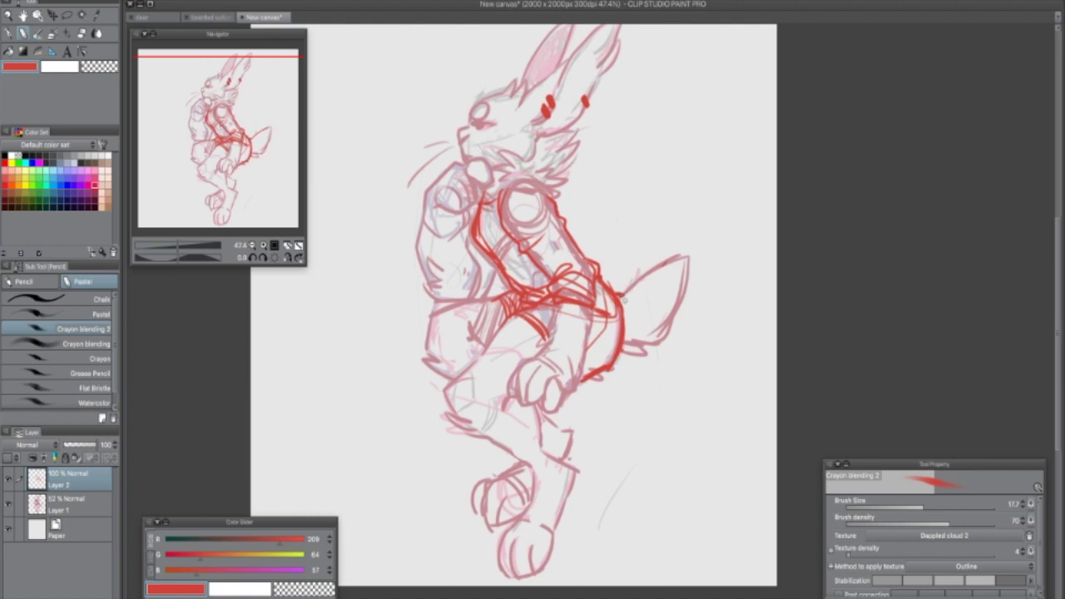
drag(383, 325, 481, 301)
drag(521, 372, 569, 383)
key(ctrl+z)
key(ctrl+z)
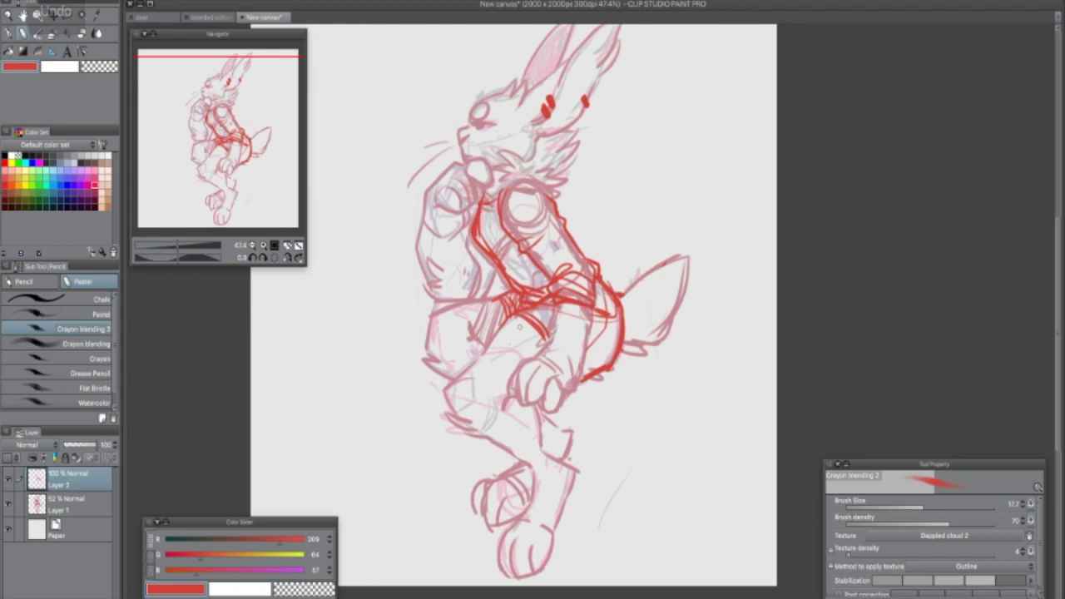
Step: Trace the near thigh, the knee with its fur and the lower leg in red
mouse_move(501, 327)
mouse_down()
mouse_move(445, 391)
mouse_move(447, 420)
mouse_move(489, 437)
mouse_up()
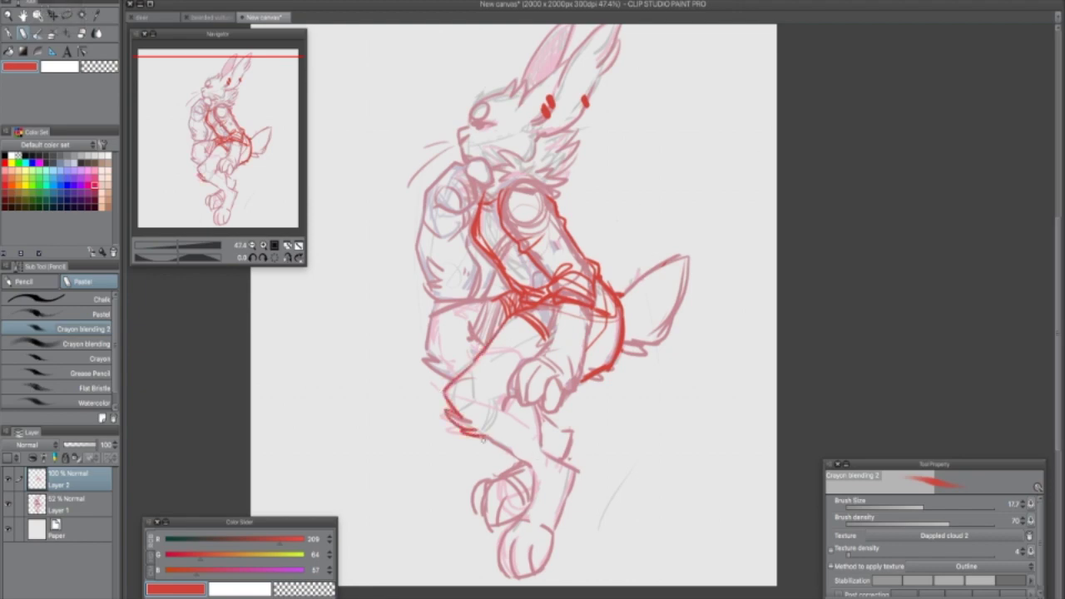
drag(529, 408, 572, 471)
drag(511, 454, 536, 482)
Step: Trace the front edge of the far thigh, the raised arm's elbow and the tail in red
drag(614, 269, 615, 298)
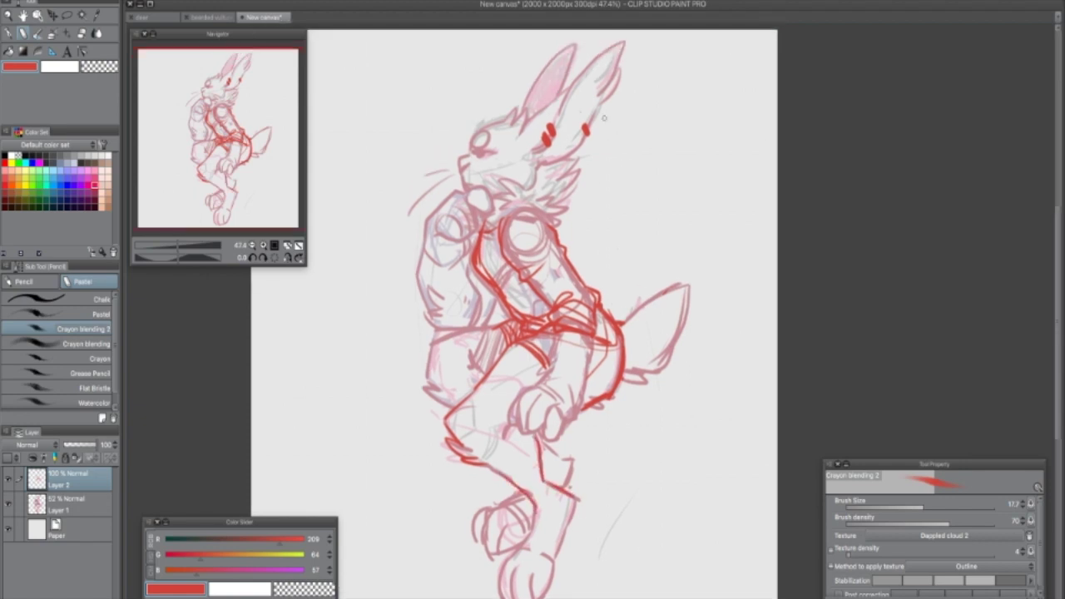
mouse_move(494, 327)
mouse_down()
mouse_move(431, 343)
mouse_move(421, 383)
mouse_up()
mouse_move(420, 288)
mouse_down()
mouse_move(446, 336)
mouse_move(471, 336)
mouse_up()
mouse_move(470, 268)
mouse_down()
mouse_move(478, 331)
mouse_move(440, 341)
mouse_up()
drag(497, 300, 480, 335)
mouse_move(642, 328)
mouse_down()
mouse_move(650, 398)
mouse_move(657, 367)
mouse_move(694, 354)
mouse_move(667, 439)
mouse_up()
drag(636, 449, 664, 444)
Step: Outline the eye, nose, mouth and chin in red over the faded sketch
drag(713, 290, 743, 287)
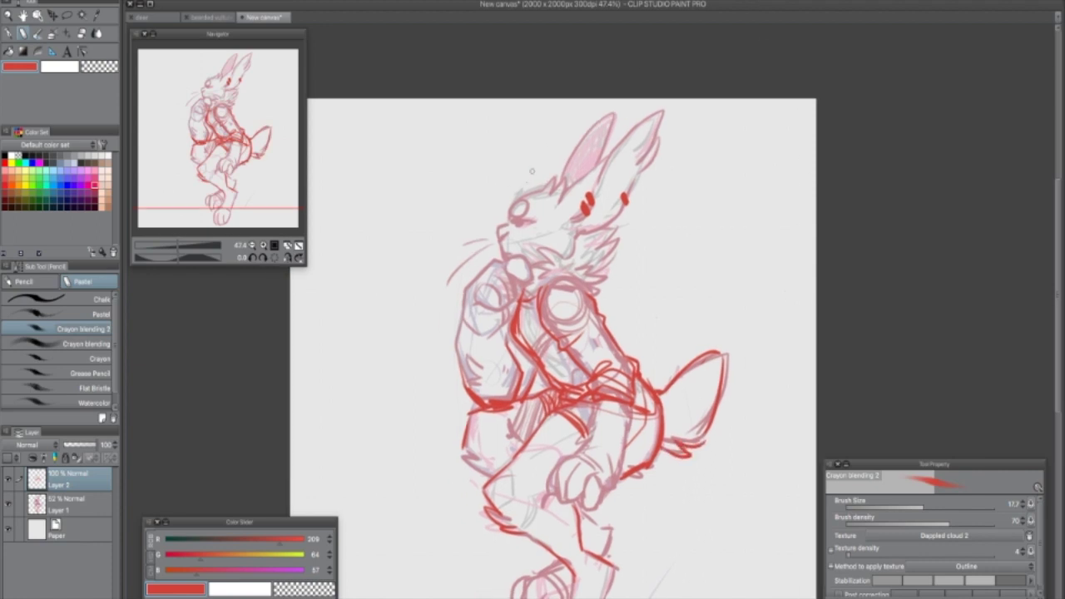
drag(521, 200, 525, 225)
mouse_move(497, 227)
mouse_down()
mouse_move(505, 258)
mouse_move(531, 269)
mouse_move(531, 281)
mouse_up()
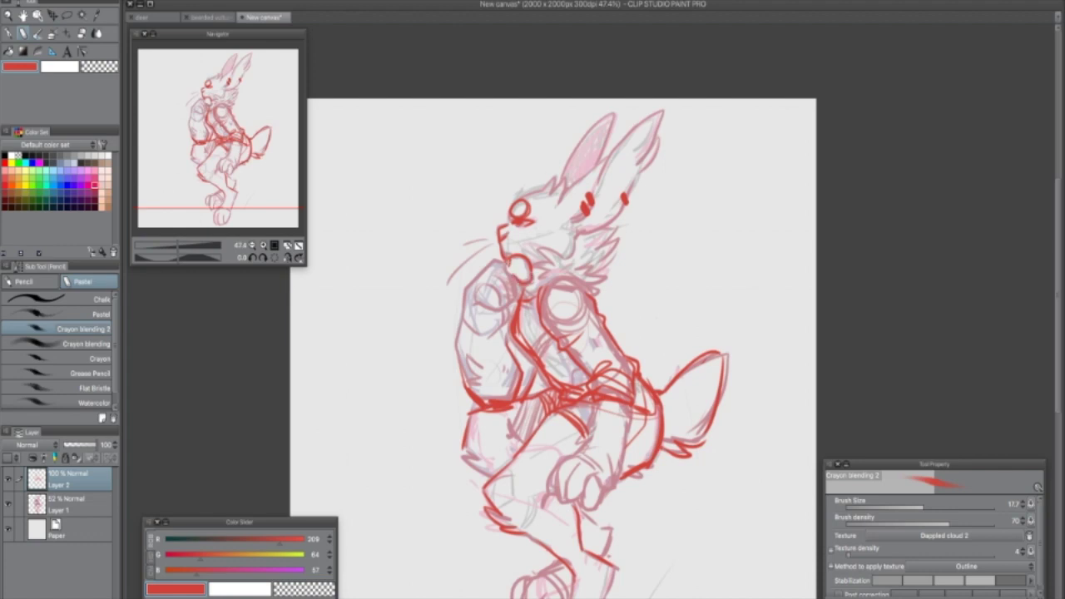
Step: Trace the raised fist with its fingers and the forearm with its fur marks in red
mouse_move(497, 258)
mouse_down()
mouse_move(462, 311)
mouse_move(501, 312)
mouse_move(514, 276)
mouse_move(509, 304)
mouse_move(495, 305)
mouse_move(471, 336)
mouse_move(514, 311)
mouse_up()
mouse_move(504, 264)
mouse_down()
mouse_move(492, 284)
mouse_move(520, 278)
mouse_up()
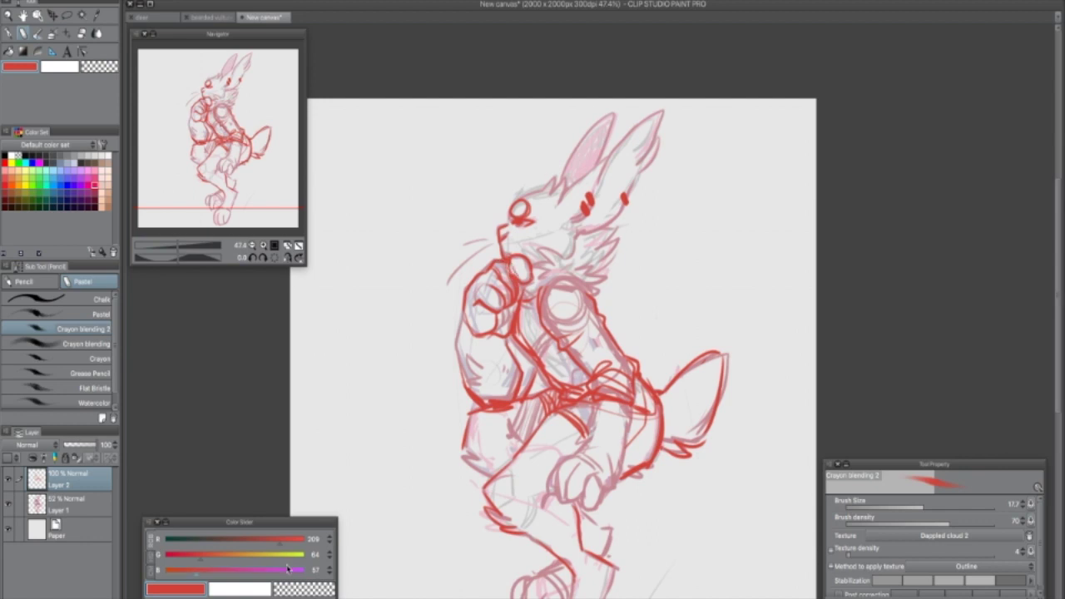
drag(502, 262, 493, 279)
mouse_move(481, 277)
mouse_down()
mouse_move(506, 279)
mouse_move(500, 315)
mouse_move(459, 385)
mouse_move(483, 357)
mouse_move(484, 374)
mouse_up()
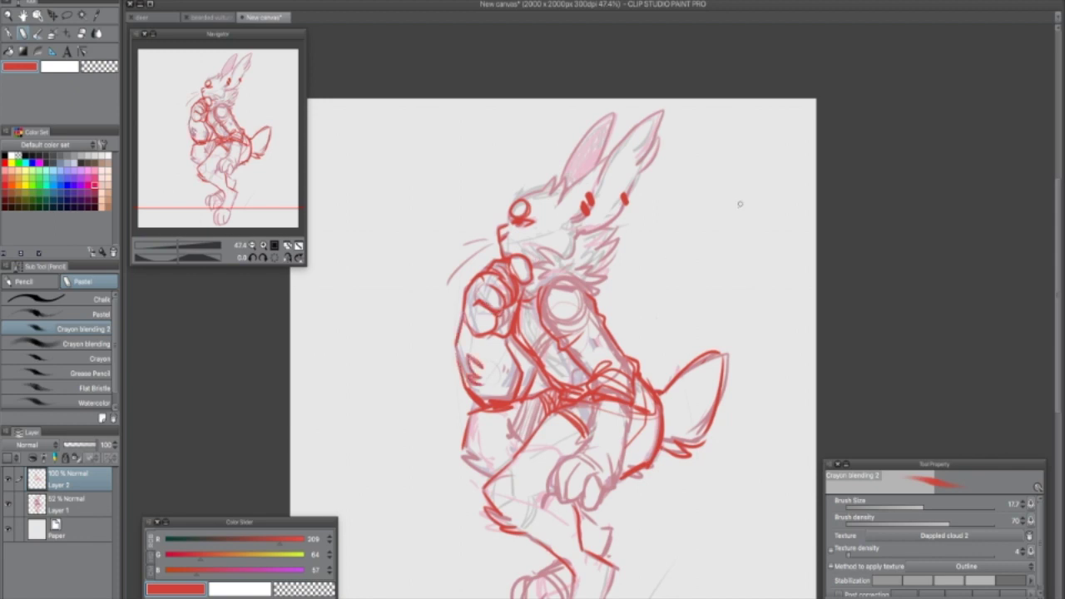
Step: Trace the near forearm, wrist and paw resting by the knee in red, including the fingers
mouse_move(584, 429)
mouse_down()
mouse_move(549, 483)
mouse_move(558, 497)
mouse_move(578, 496)
mouse_move(579, 463)
mouse_up()
mouse_move(567, 499)
mouse_down()
mouse_move(587, 486)
mouse_move(583, 503)
mouse_move(594, 476)
mouse_move(619, 478)
mouse_up()
drag(628, 411, 622, 481)
drag(588, 441, 623, 466)
Step: Trace the rear edge of the near lower leg above the foot in red
drag(744, 425, 767, 391)
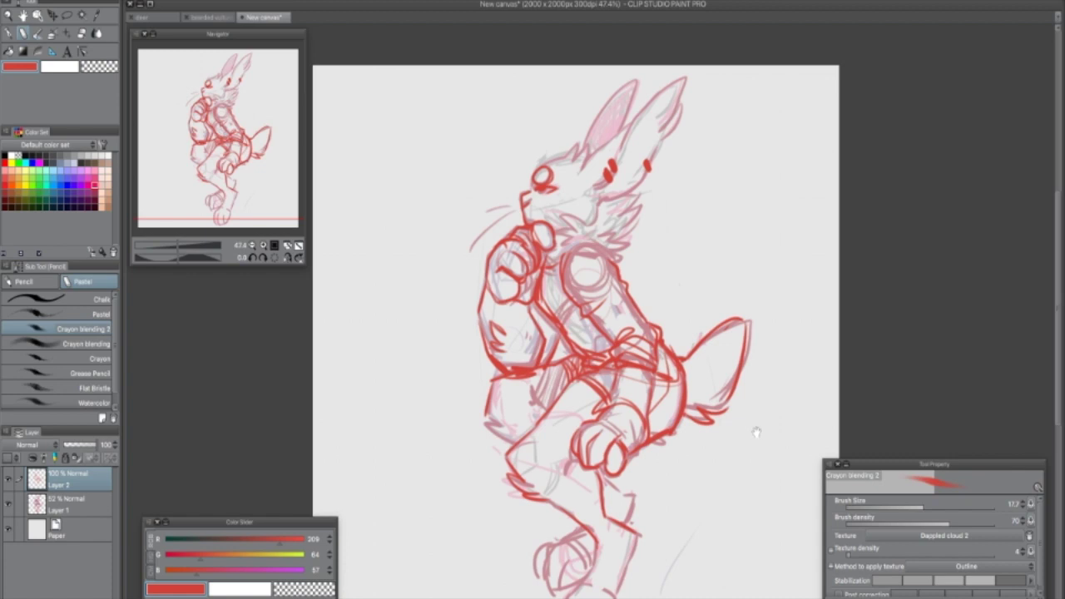
drag(753, 430, 756, 413)
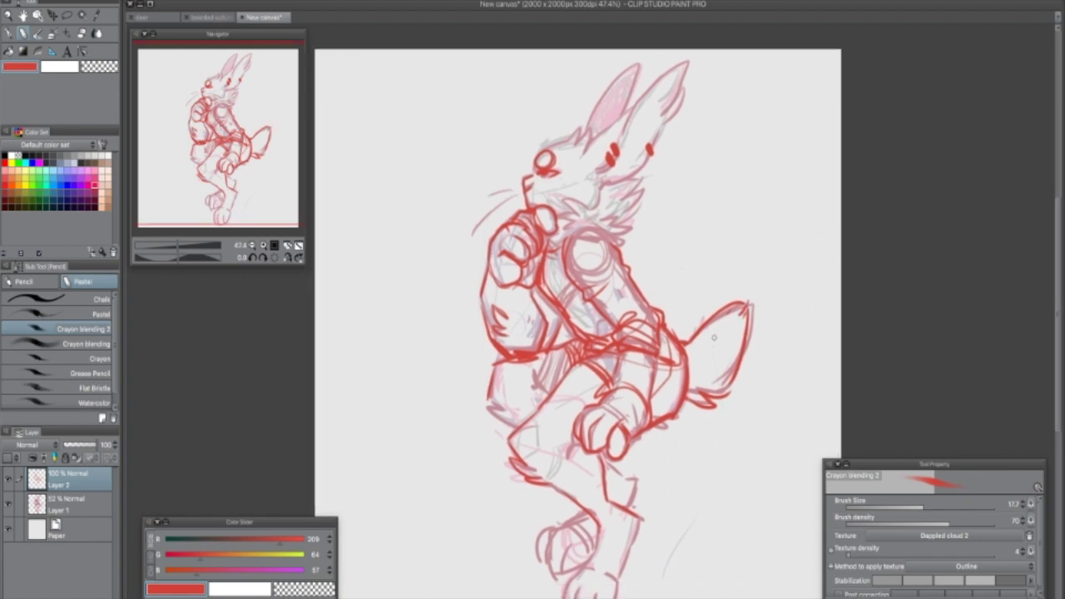
drag(664, 427, 681, 368)
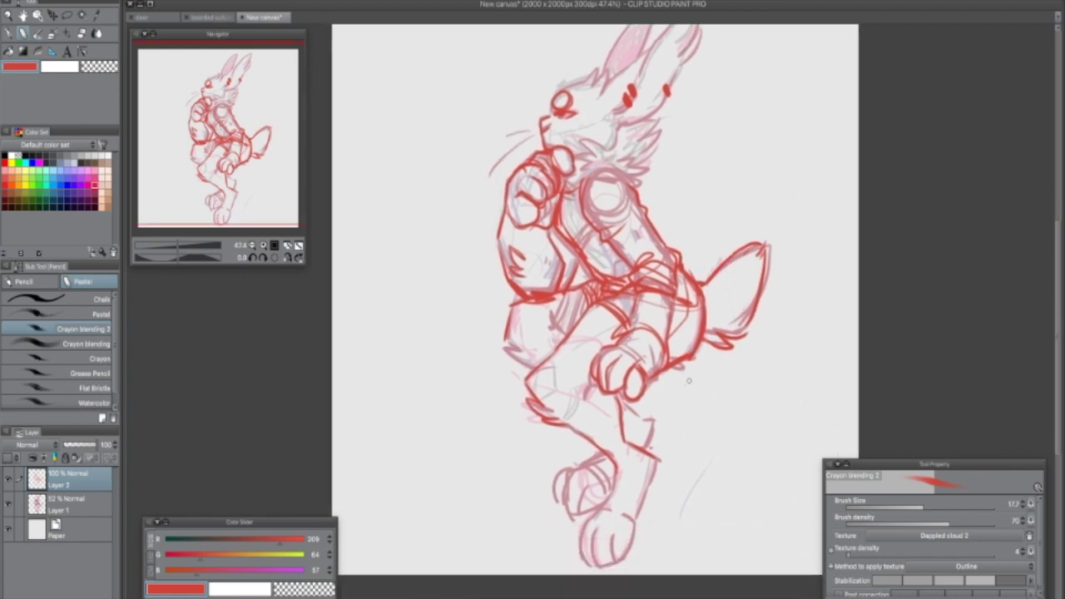
drag(658, 457, 648, 490)
Step: Trace both ears, the forehead and the tufted cheek and neck fur in red
drag(755, 129, 698, 185)
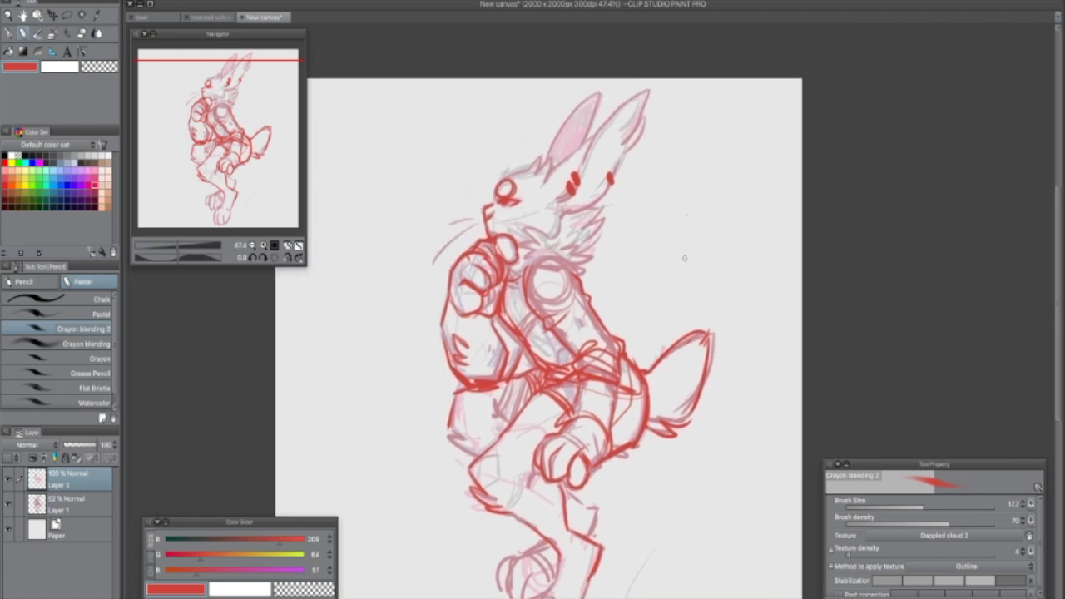
mouse_move(551, 170)
mouse_down()
mouse_move(654, 84)
mouse_move(632, 150)
mouse_move(567, 210)
mouse_up()
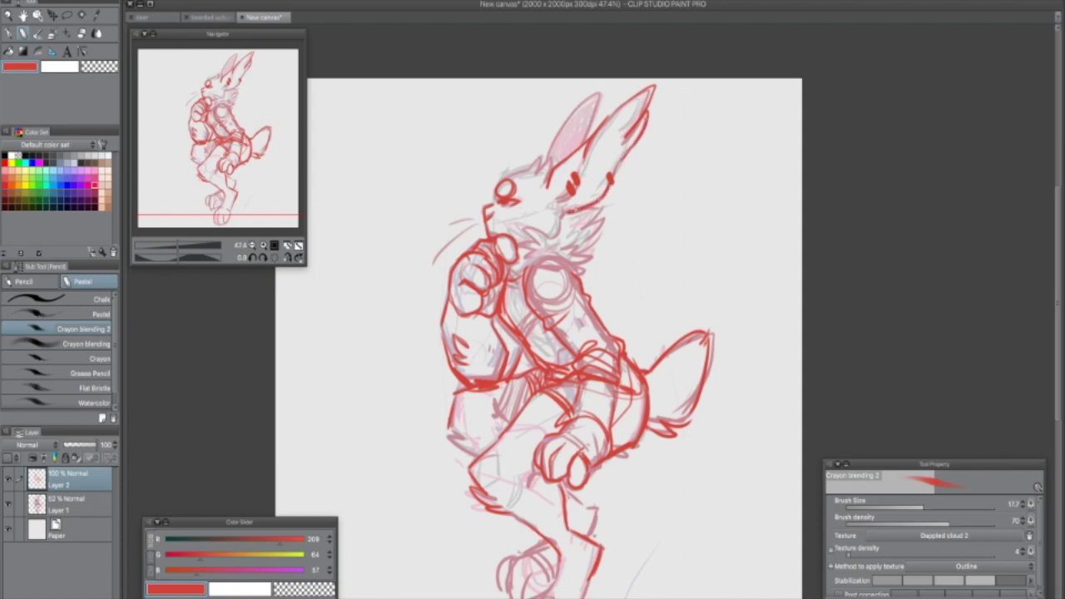
mouse_move(582, 164)
mouse_down()
mouse_move(576, 185)
mouse_move(529, 169)
mouse_move(549, 176)
mouse_move(506, 180)
mouse_move(598, 88)
mouse_move(583, 152)
mouse_up()
drag(586, 220, 580, 244)
drag(575, 257, 581, 273)
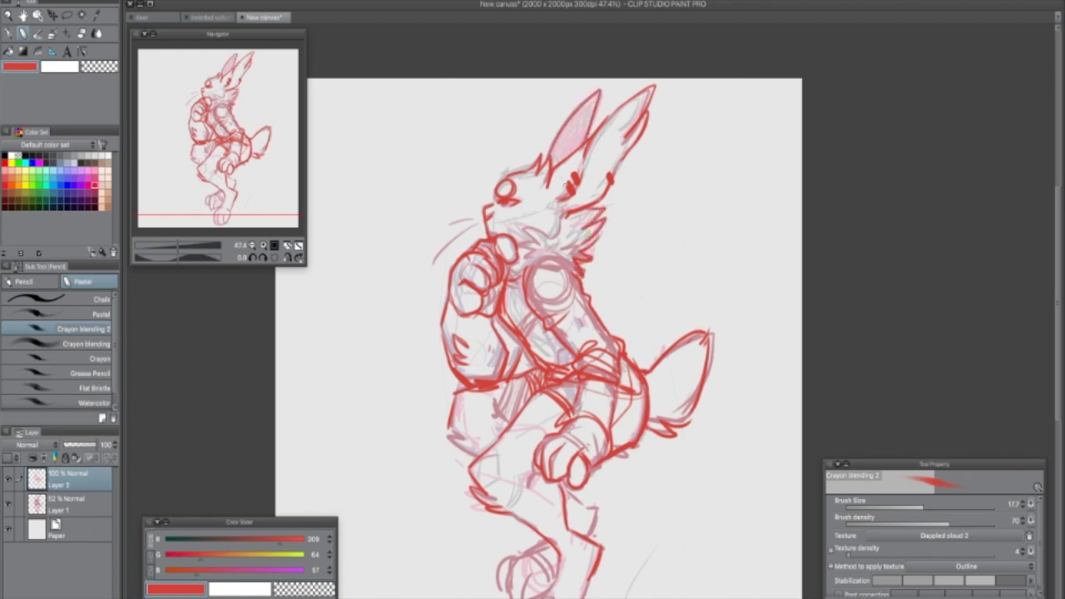
mouse_move(555, 232)
mouse_down()
mouse_move(524, 238)
mouse_move(519, 256)
mouse_up()
Step: Add the fur tufts at the far knee and trace the heel behind the near leg in red
drag(446, 428, 466, 442)
drag(442, 435, 474, 455)
drag(677, 413, 688, 345)
drag(581, 427, 607, 471)
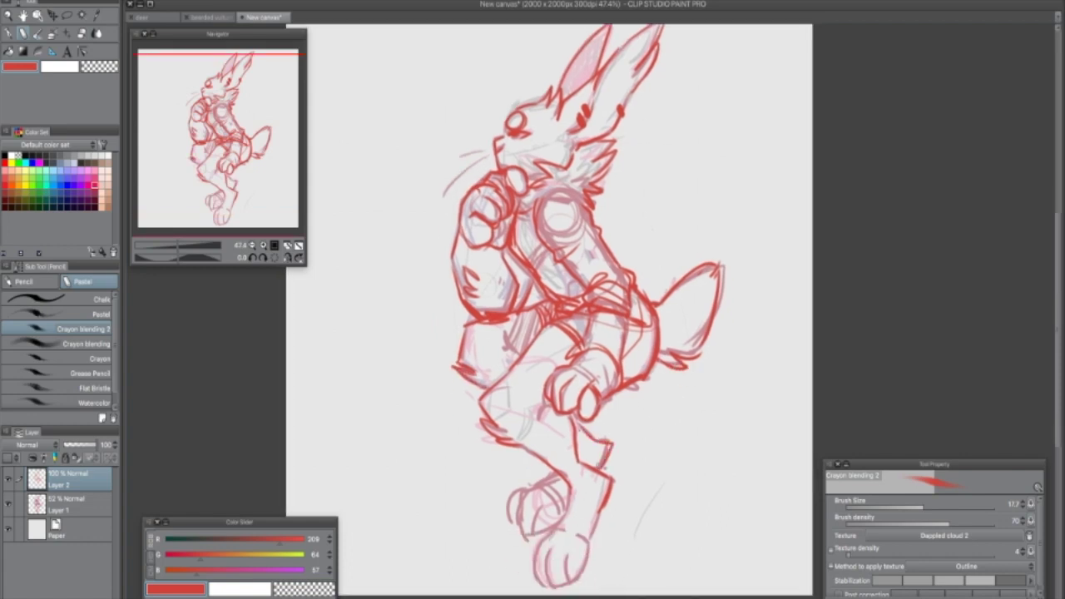
drag(634, 365, 632, 455)
mouse_move(692, 171)
mouse_down()
mouse_move(666, 240)
mouse_move(685, 249)
mouse_up()
mouse_move(740, 177)
mouse_down()
mouse_move(754, 259)
mouse_move(778, 237)
mouse_move(754, 250)
mouse_move(786, 278)
mouse_up()
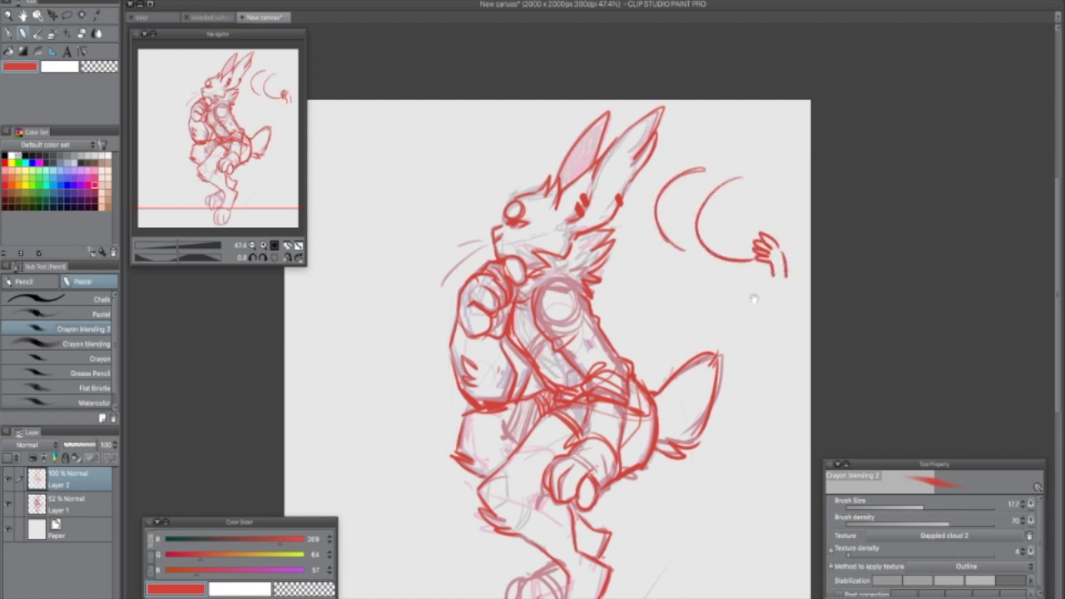
mouse_move(683, 256)
mouse_down()
mouse_move(688, 300)
mouse_move(723, 311)
mouse_move(766, 283)
mouse_up()
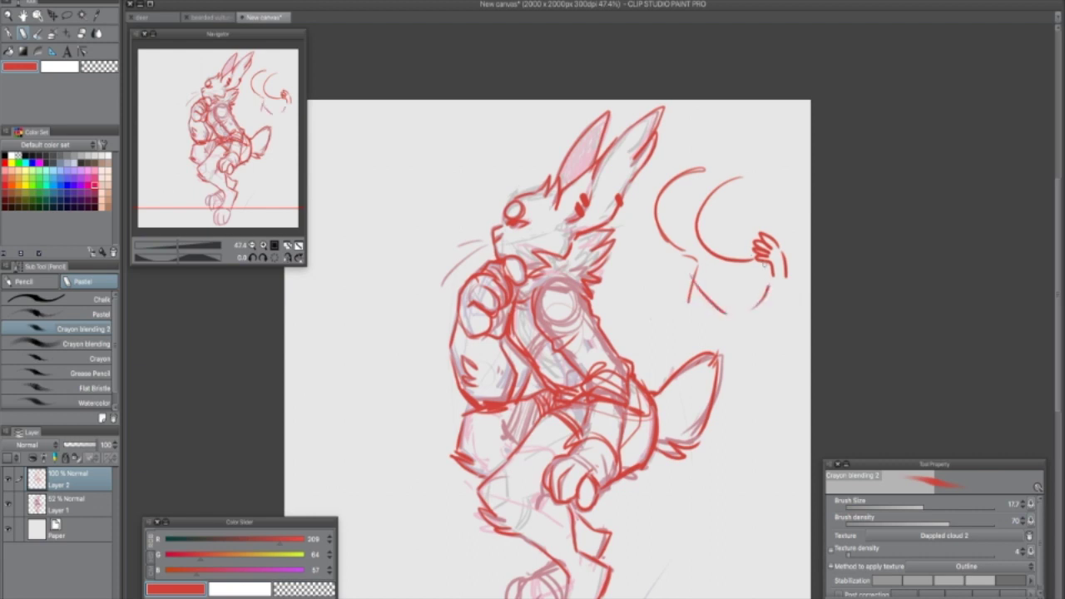
drag(689, 282, 667, 363)
mouse_move(686, 148)
mouse_down()
mouse_move(695, 241)
mouse_move(740, 149)
mouse_move(758, 293)
mouse_move(785, 247)
mouse_move(713, 256)
mouse_move(708, 270)
mouse_move(667, 176)
mouse_move(653, 258)
mouse_move(666, 355)
mouse_up()
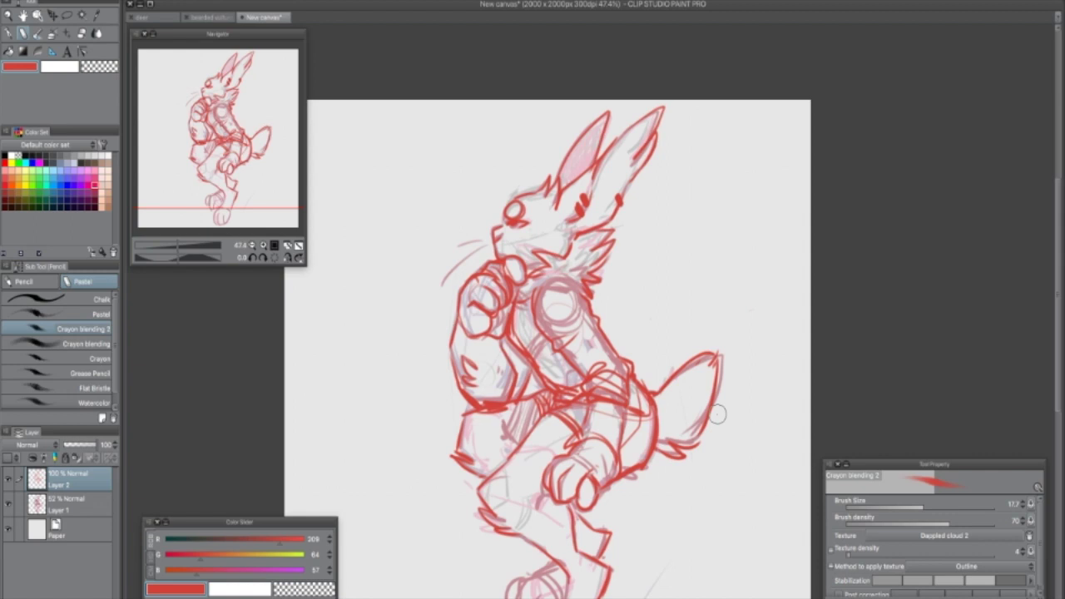
Step: Shade the inside of the far ear with red hatching and add fur lines inside the near ear
mouse_move(562, 186)
mouse_down()
mouse_move(574, 148)
mouse_move(601, 125)
mouse_move(591, 159)
mouse_up()
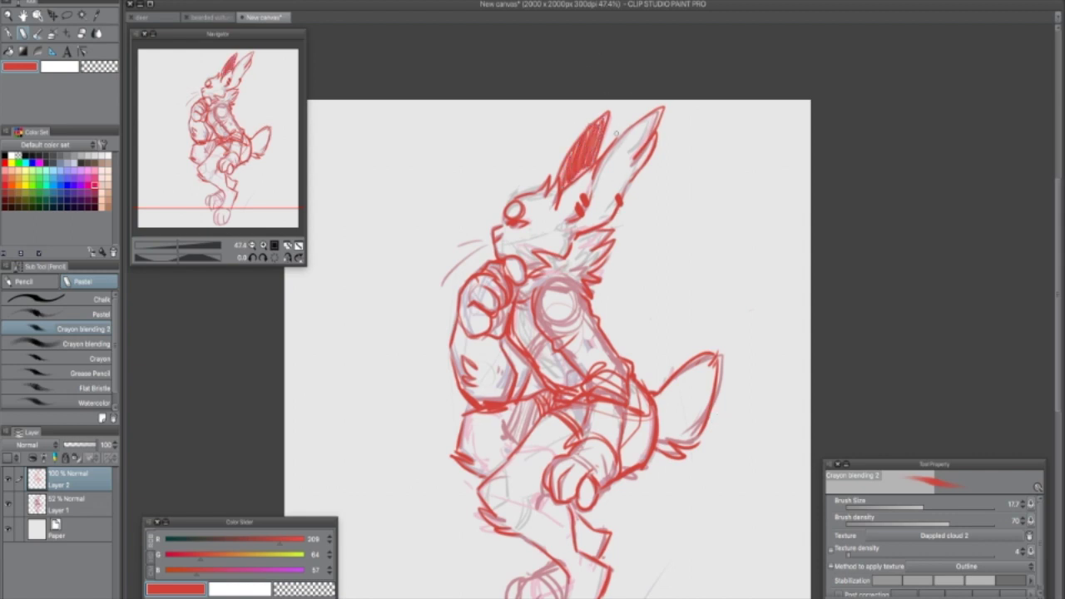
drag(594, 205, 593, 206)
drag(615, 148, 653, 119)
drag(640, 154, 626, 184)
mouse_move(729, 275)
mouse_down()
mouse_move(755, 230)
mouse_move(746, 233)
mouse_up()
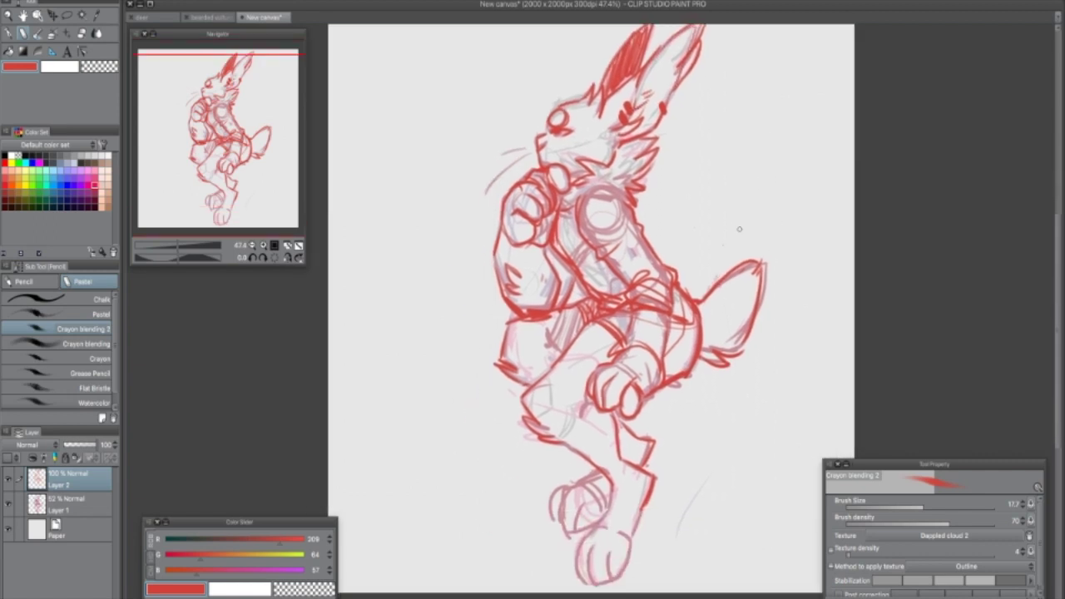
mouse_move(436, 278)
mouse_down()
mouse_move(489, 237)
mouse_move(486, 251)
mouse_up()
mouse_move(435, 276)
mouse_down()
mouse_move(478, 238)
mouse_move(489, 265)
mouse_up()
Step: Trace the near foot and its toes in red
drag(702, 407, 712, 347)
drag(585, 486, 576, 509)
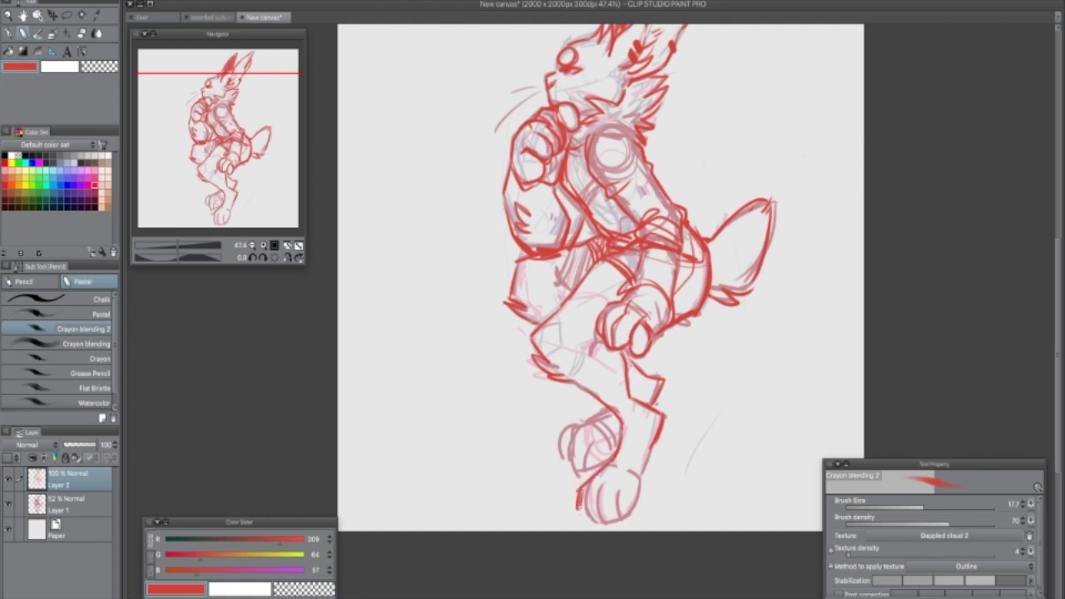
drag(653, 441, 613, 515)
mouse_move(601, 473)
mouse_down()
mouse_move(591, 517)
mouse_move(607, 515)
mouse_up()
drag(641, 484, 620, 501)
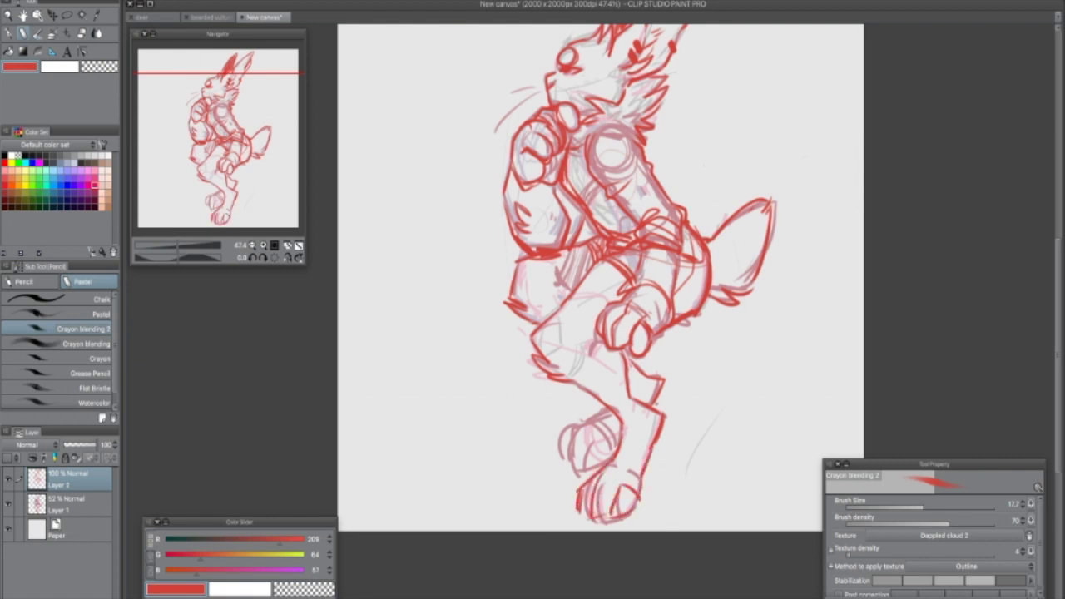
Step: Trace the far foot with its toes and inner pad lines in red
drag(704, 487, 702, 505)
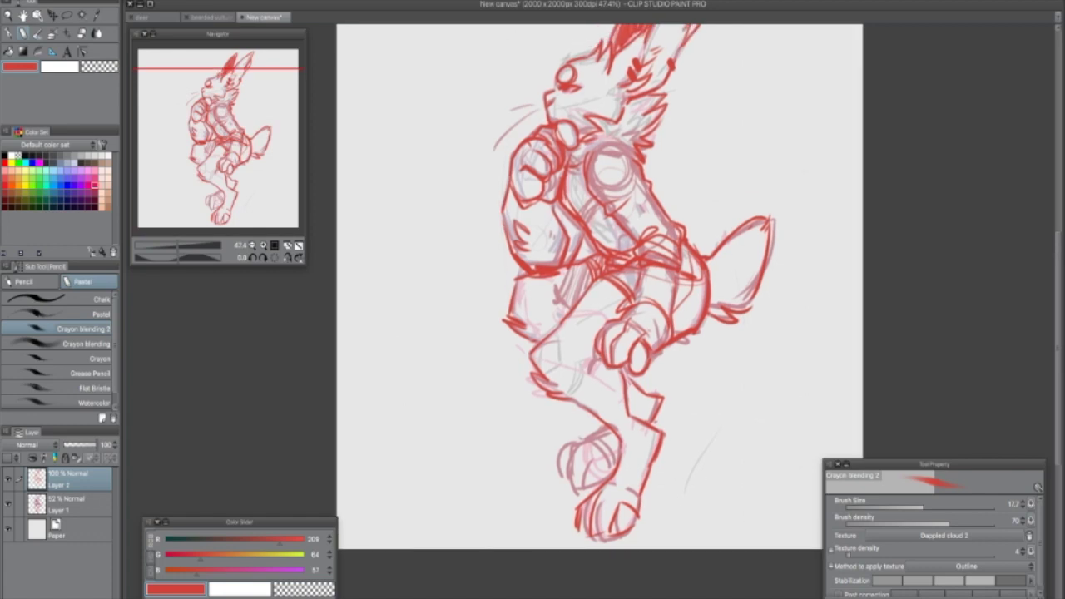
mouse_move(607, 427)
mouse_down()
mouse_move(569, 446)
mouse_move(560, 490)
mouse_up()
drag(569, 494, 592, 494)
mouse_move(595, 461)
mouse_down()
mouse_move(583, 482)
mouse_move(555, 487)
mouse_up()
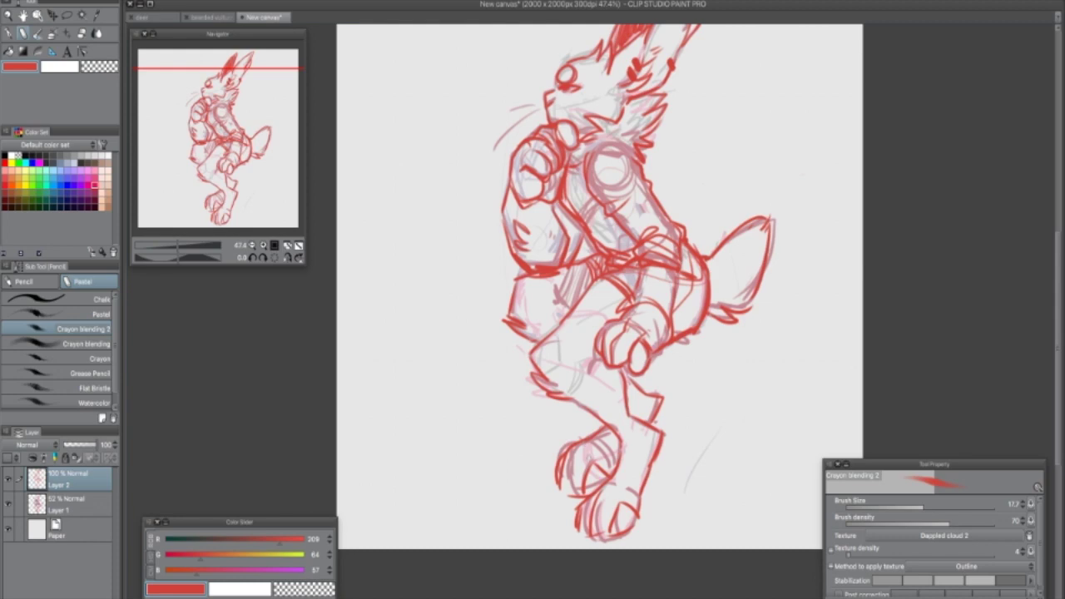
Step: Add a contour mark at the near ankle and define the near knee with red lines
drag(621, 410, 629, 433)
drag(772, 424, 762, 451)
mouse_move(534, 366)
mouse_down()
mouse_move(554, 359)
mouse_move(576, 427)
mouse_up()
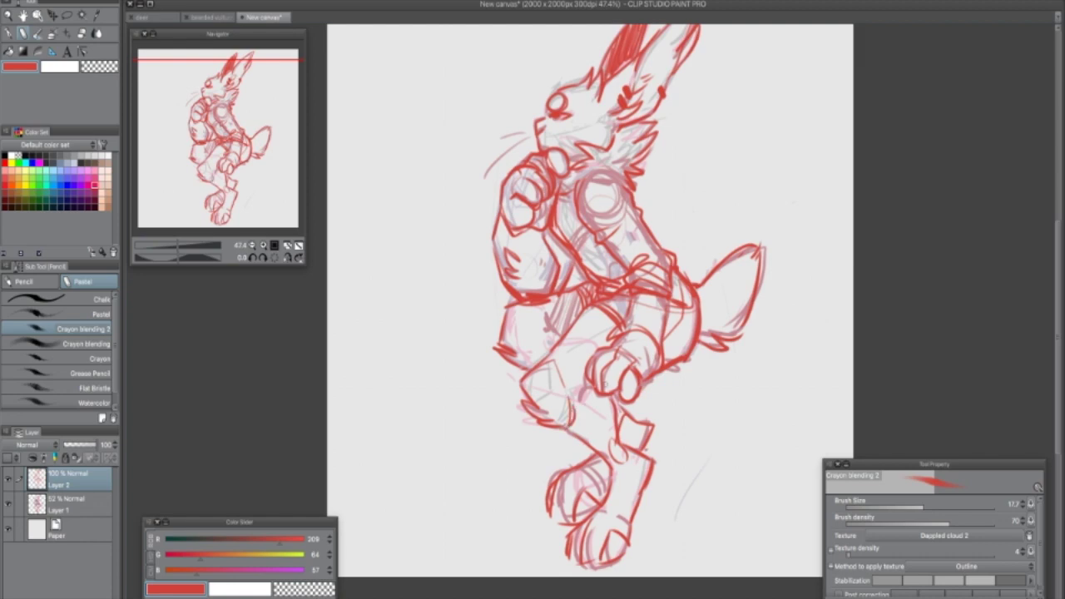
Step: Add a red hair stroke on the head at the base of the ears
drag(713, 385, 717, 408)
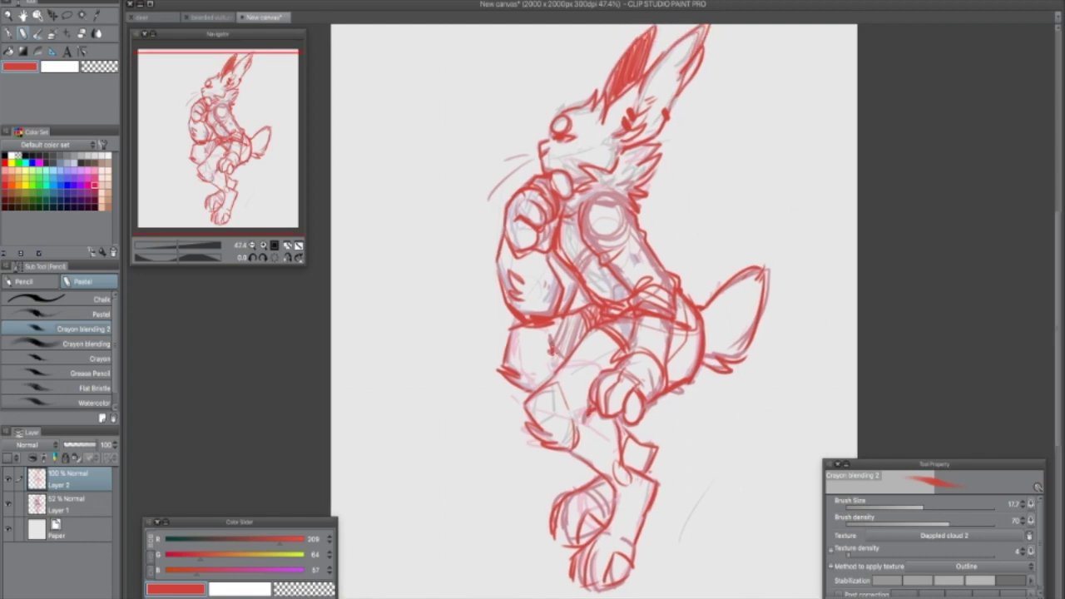
drag(796, 368, 802, 403)
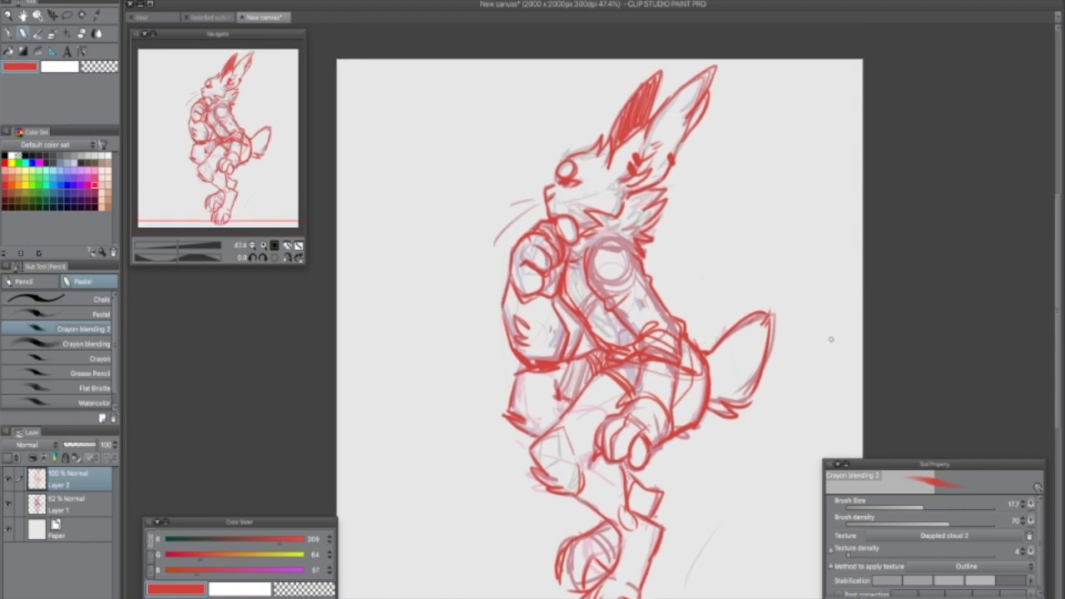
drag(612, 183, 617, 150)
drag(801, 257, 795, 264)
mouse_move(751, 339)
mouse_down()
mouse_move(817, 282)
mouse_move(799, 357)
mouse_move(805, 319)
mouse_up()
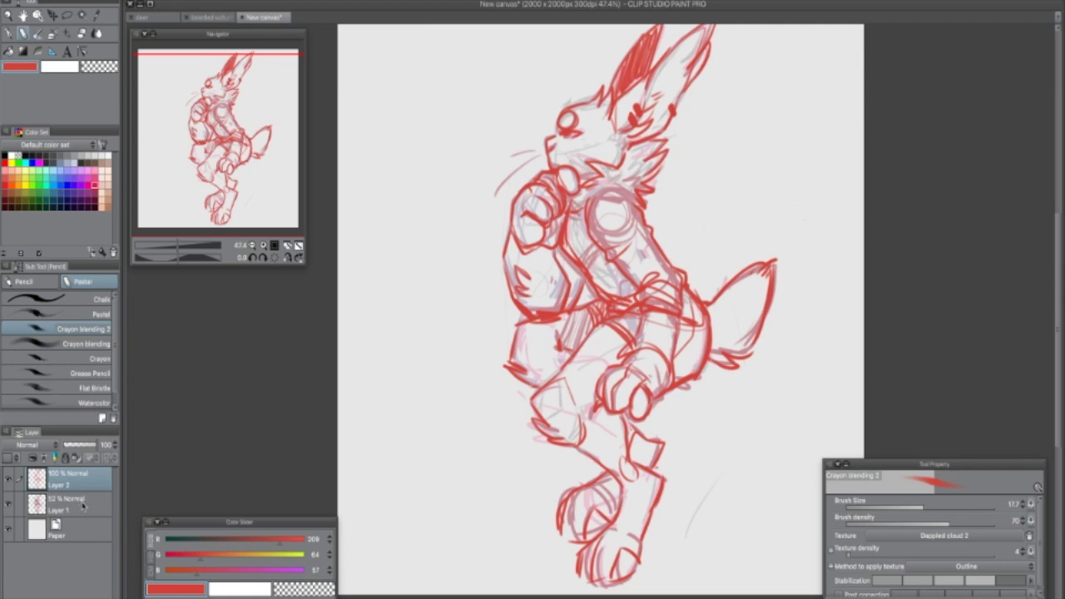
Step: Create a new layer directly above the paper and fill the shirt with periwinkle blue (R153 G153 B255) using the G-pen
click(77, 531)
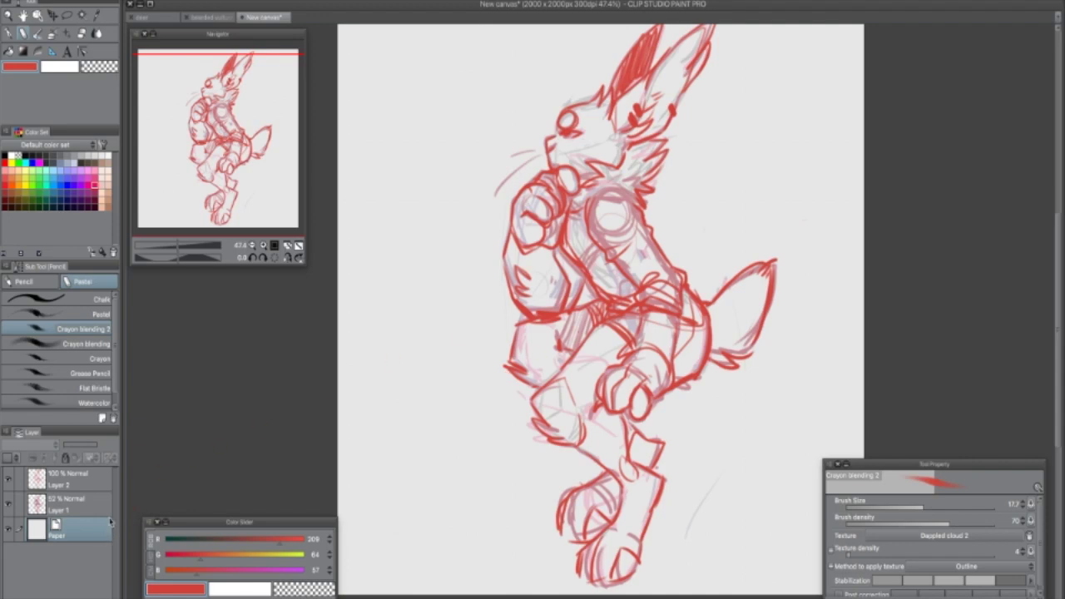
key(ctrl+shift+n)
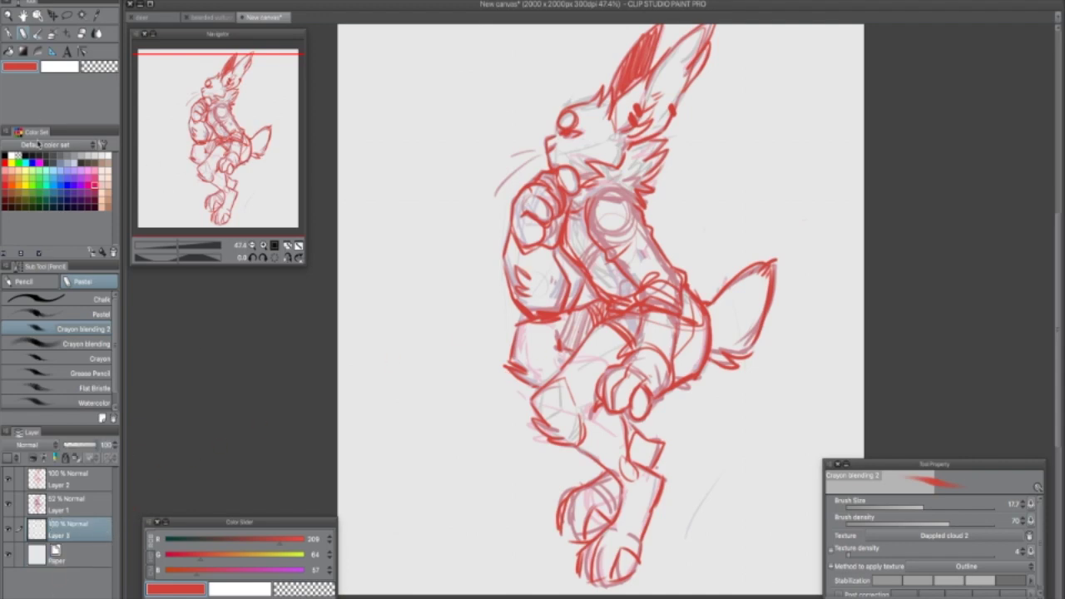
click(74, 178)
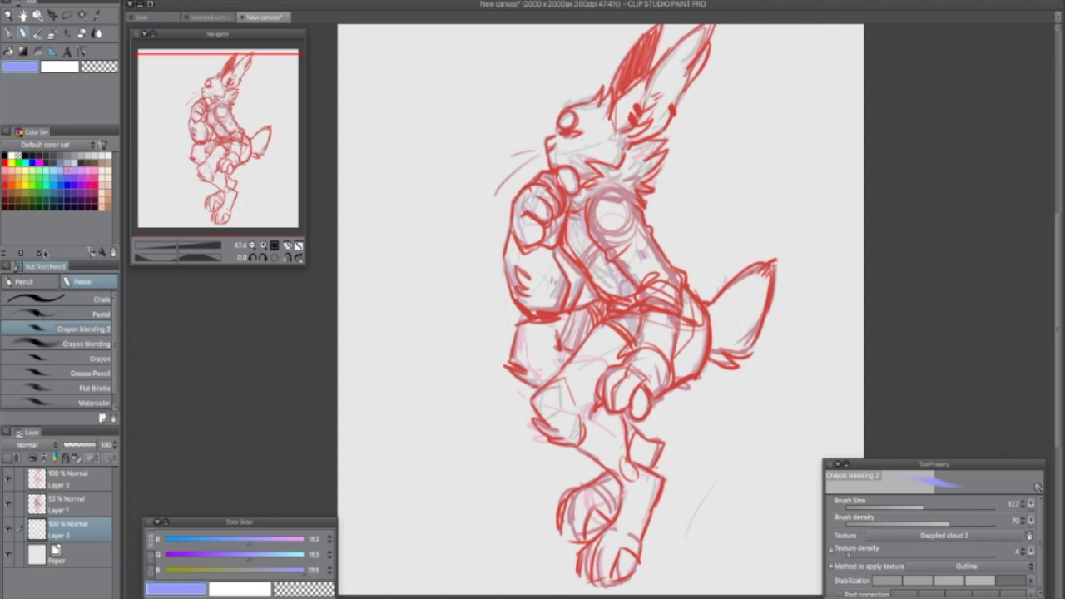
key(p)
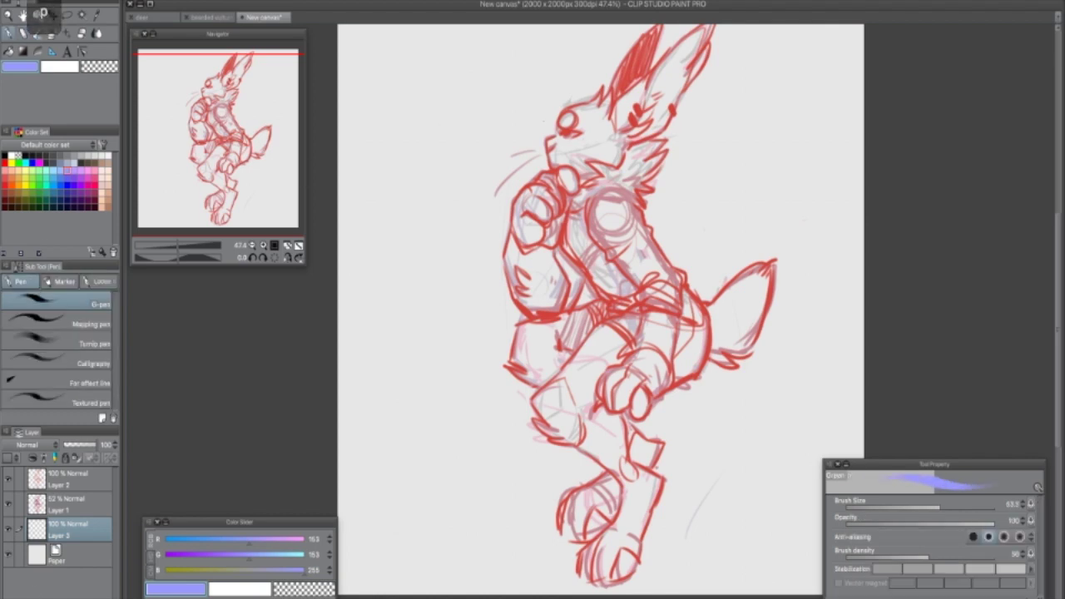
mouse_move(603, 210)
mouse_down()
mouse_move(648, 297)
mouse_move(668, 306)
mouse_move(662, 287)
mouse_move(674, 287)
mouse_move(618, 198)
mouse_move(605, 218)
mouse_move(619, 208)
mouse_move(624, 218)
mouse_move(576, 212)
mouse_move(573, 229)
mouse_move(602, 265)
mouse_move(601, 283)
mouse_move(639, 250)
mouse_move(632, 311)
mouse_up()
mouse_move(605, 190)
mouse_down()
mouse_move(636, 194)
mouse_move(649, 250)
mouse_up()
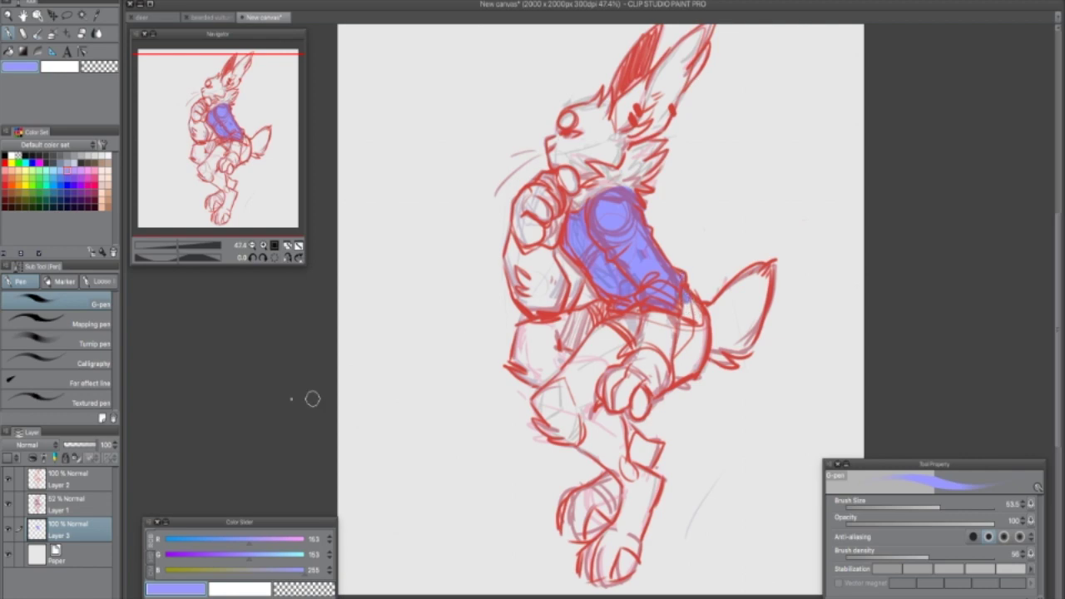
drag(599, 187, 636, 185)
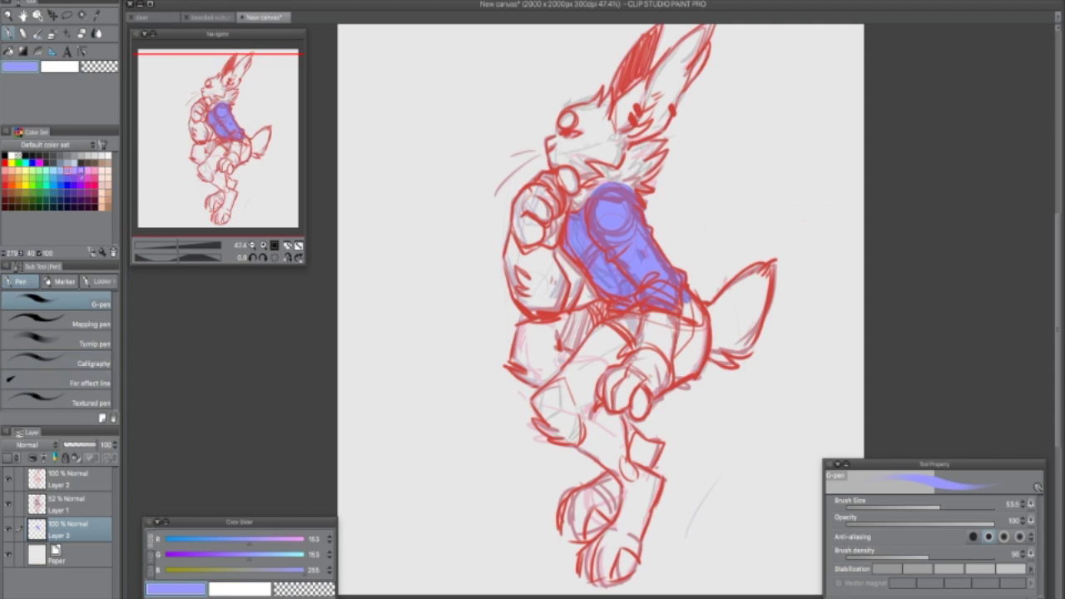
Step: Fill the trousers at the front waist and seat with grey-blue (R167 G176 B200)
click(71, 166)
mouse_move(601, 305)
mouse_down()
mouse_move(631, 329)
mouse_move(670, 323)
mouse_move(681, 361)
mouse_up()
mouse_move(685, 309)
mouse_down()
mouse_move(684, 376)
mouse_move(701, 374)
mouse_move(682, 379)
mouse_up()
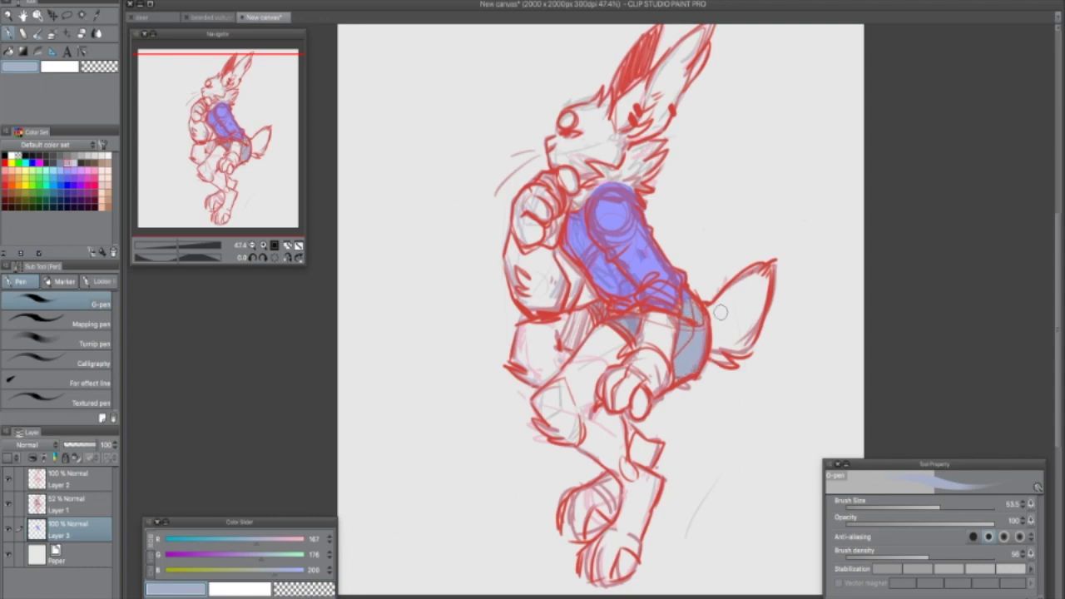
scroll(774, 300, up, 1)
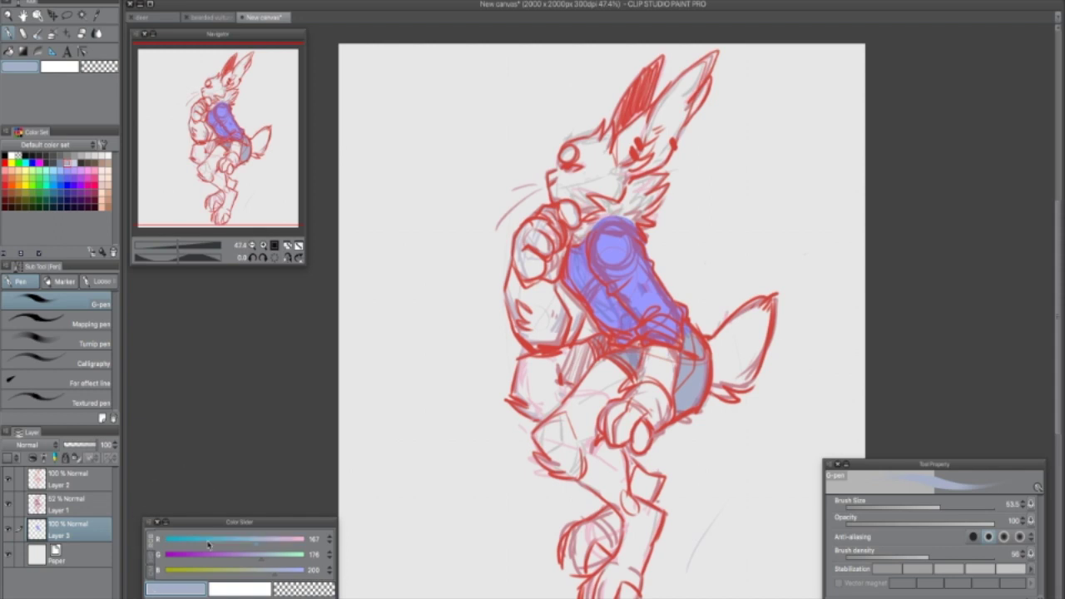
Step: Set the blending mode of both sketch layers, Layer 1 and Layer 2, to Multiply
click(72, 552)
click(71, 503)
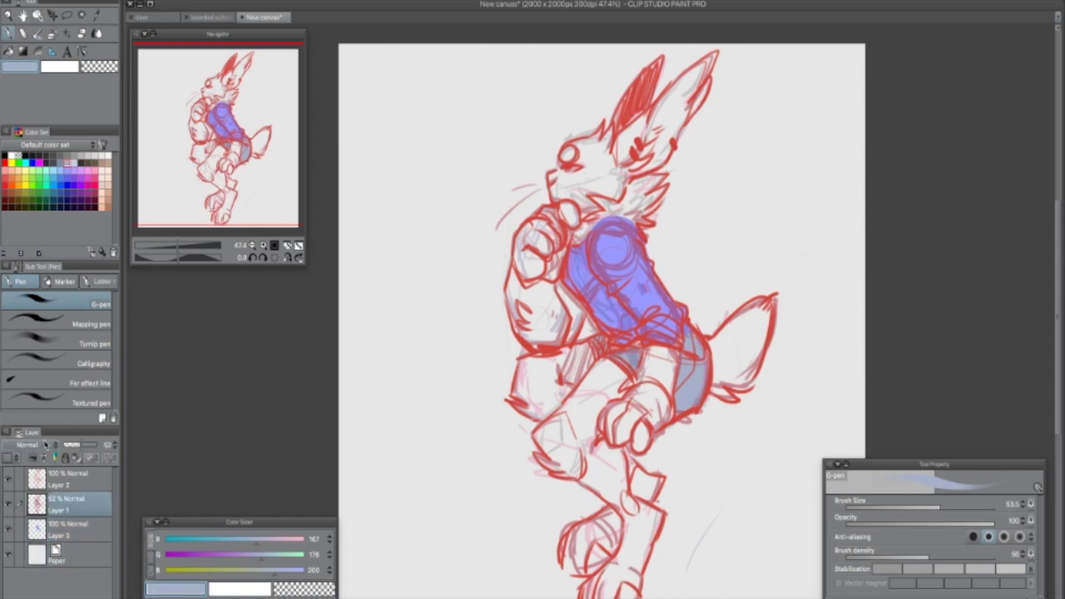
click(33, 444)
click(46, 123)
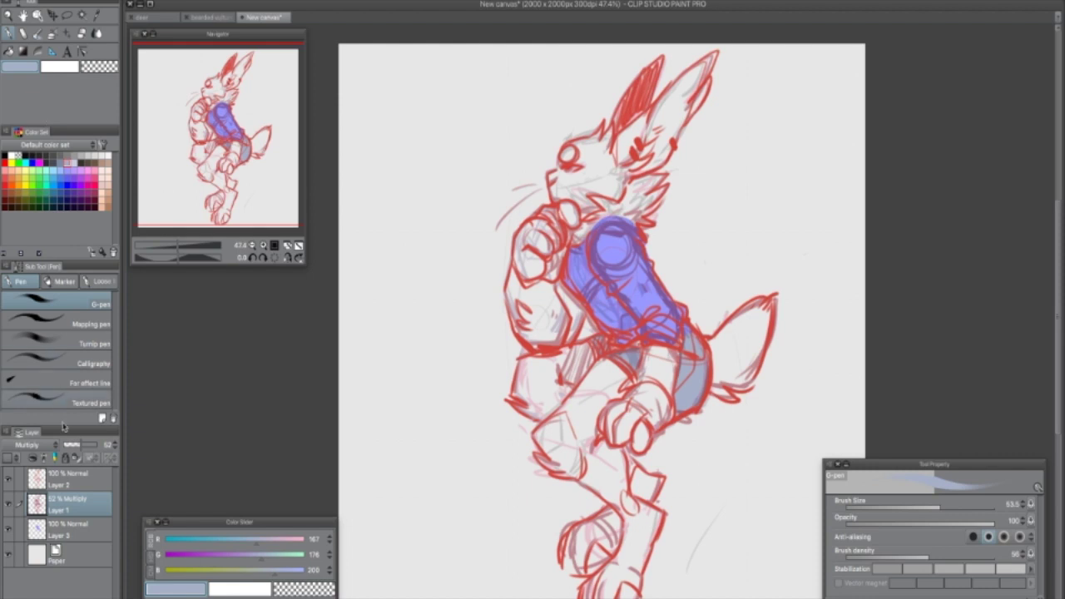
click(68, 480)
click(51, 445)
click(50, 432)
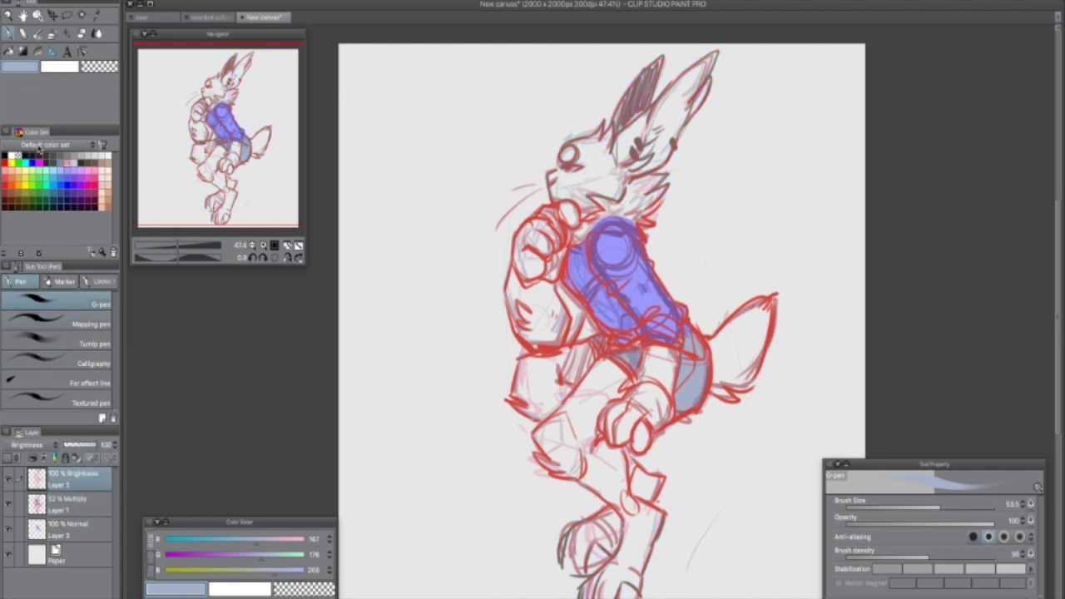
click(46, 445)
click(25, 123)
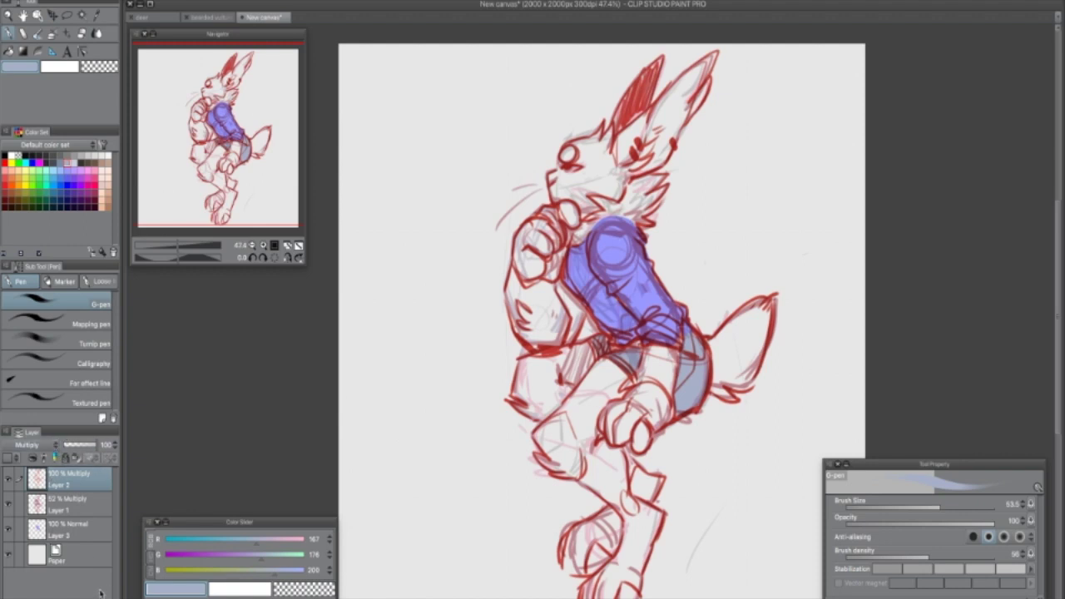
Step: Create a new layer directly above the paper, beneath the clothing colours
click(86, 555)
key(ctrl+shift+n)
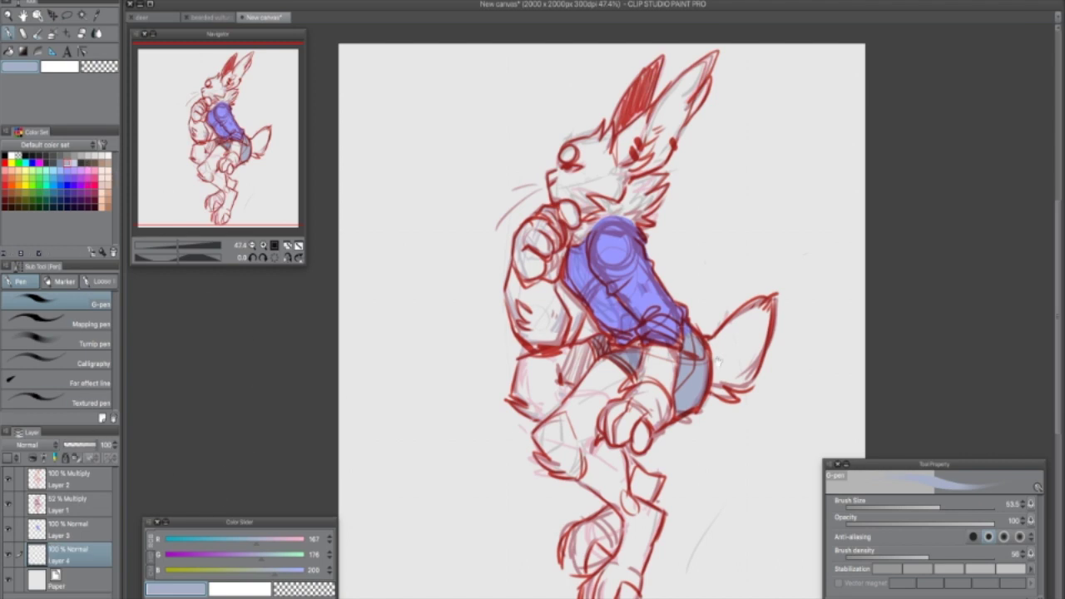
drag(729, 357, 716, 340)
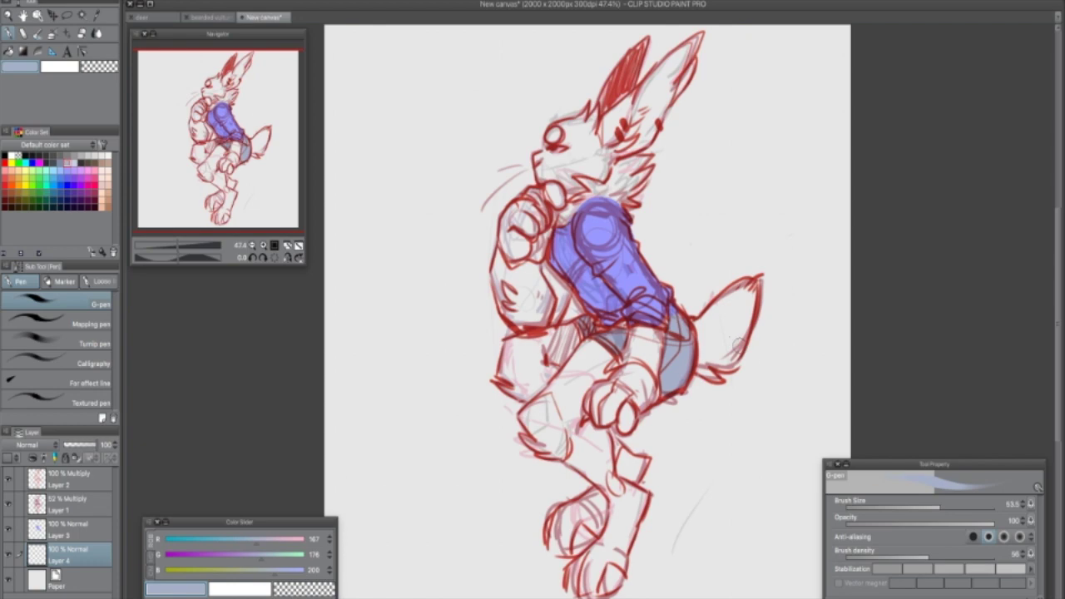
Step: Mix a dusty pink (R192 G140 B146) and fill the creature's head, arms, legs, feet and tail with it using the G-pen
click(108, 163)
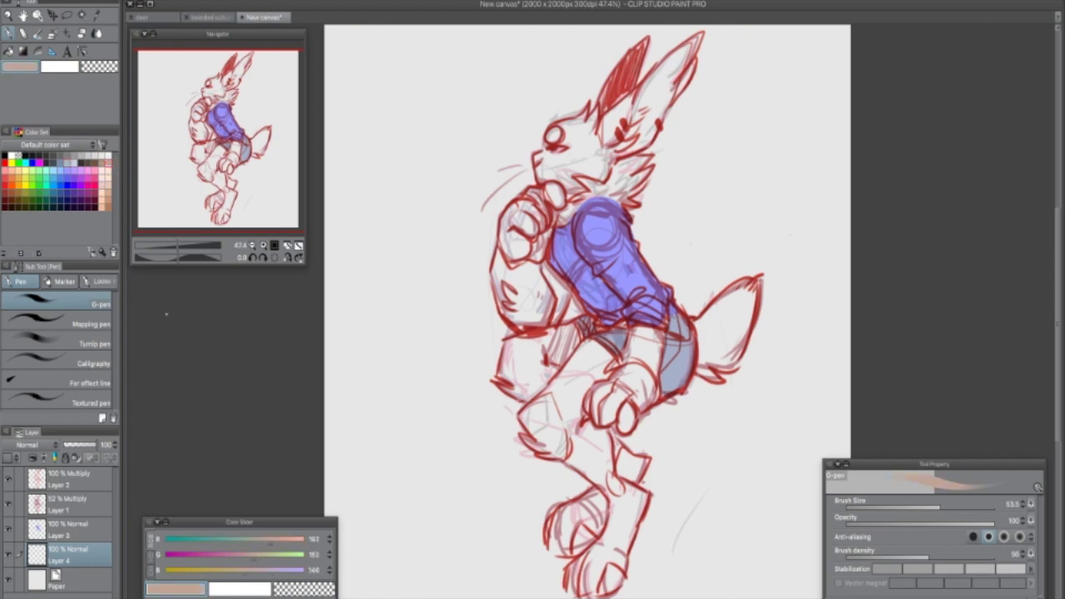
click(242, 555)
drag(242, 554, 237, 555)
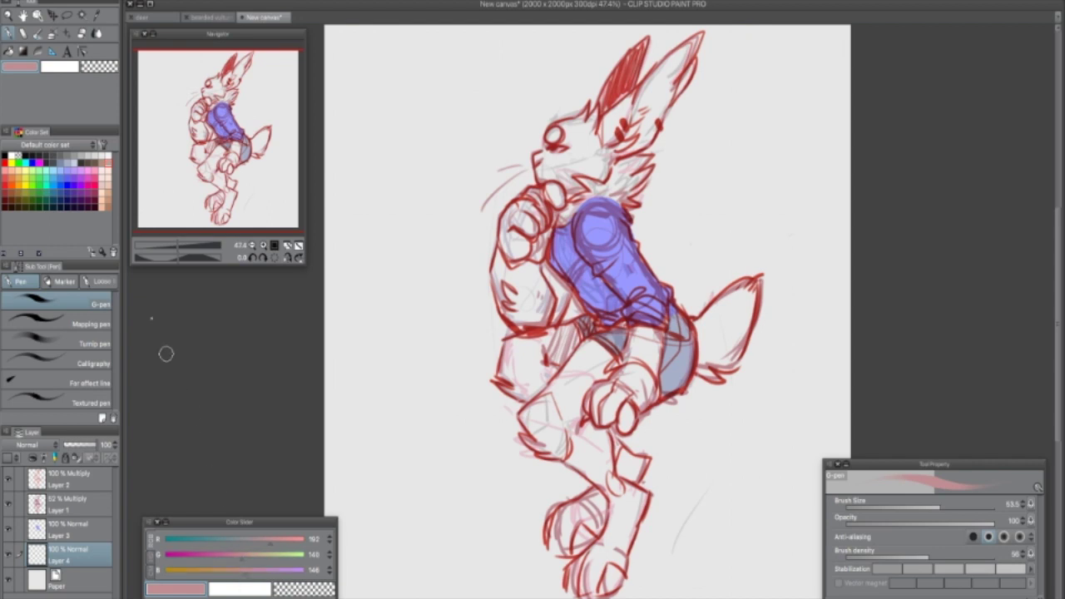
click(53, 310)
mouse_move(595, 143)
mouse_down()
mouse_move(583, 183)
mouse_move(607, 198)
mouse_move(625, 167)
mouse_move(652, 168)
mouse_move(619, 200)
mouse_move(625, 210)
mouse_move(574, 221)
mouse_move(556, 181)
mouse_move(509, 218)
mouse_move(516, 266)
mouse_move(536, 208)
mouse_move(563, 325)
mouse_move(524, 274)
mouse_move(495, 264)
mouse_move(500, 310)
mouse_move(517, 329)
mouse_move(503, 389)
mouse_move(556, 364)
mouse_move(572, 330)
mouse_move(537, 337)
mouse_move(524, 374)
mouse_move(564, 343)
mouse_move(599, 387)
mouse_move(593, 356)
mouse_move(614, 374)
mouse_move(634, 333)
mouse_move(647, 390)
mouse_move(654, 349)
mouse_move(623, 424)
mouse_move(629, 389)
mouse_move(602, 423)
mouse_move(599, 375)
mouse_move(615, 391)
mouse_move(582, 374)
mouse_move(523, 420)
mouse_move(537, 451)
mouse_move(546, 412)
mouse_move(646, 464)
mouse_move(624, 483)
mouse_move(559, 445)
mouse_move(608, 486)
mouse_move(590, 470)
mouse_move(602, 516)
mouse_move(582, 505)
mouse_move(558, 529)
mouse_up()
mouse_move(567, 542)
mouse_down()
mouse_move(582, 529)
mouse_move(597, 554)
mouse_move(572, 586)
mouse_move(611, 580)
mouse_move(639, 495)
mouse_move(590, 565)
mouse_move(622, 505)
mouse_move(608, 568)
mouse_up()
mouse_move(551, 137)
mouse_down()
mouse_move(572, 162)
mouse_move(545, 160)
mouse_move(536, 187)
mouse_move(574, 141)
mouse_move(553, 125)
mouse_move(581, 121)
mouse_move(572, 140)
mouse_move(593, 157)
mouse_move(631, 95)
mouse_move(645, 39)
mouse_move(606, 100)
mouse_move(636, 150)
mouse_move(644, 114)
mouse_up()
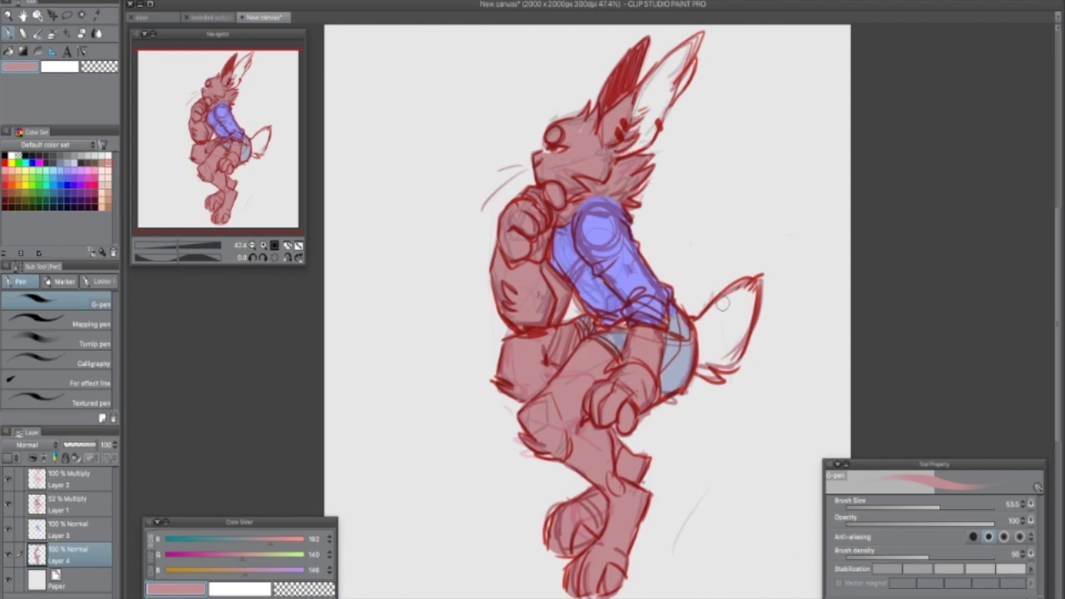
mouse_move(745, 285)
mouse_down()
mouse_move(709, 314)
mouse_move(700, 375)
mouse_move(720, 366)
mouse_move(748, 292)
mouse_move(707, 353)
mouse_move(716, 364)
mouse_up()
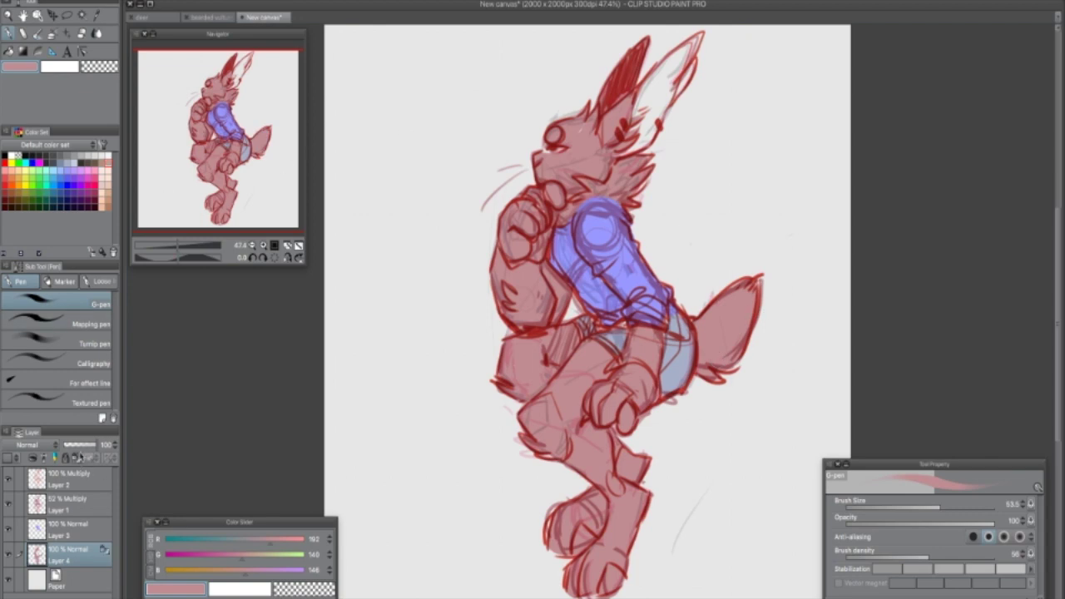
Step: Paint the muzzle, throat, belly and tail underside in light peach (R243 G189 B158) over the pink fur
click(254, 556)
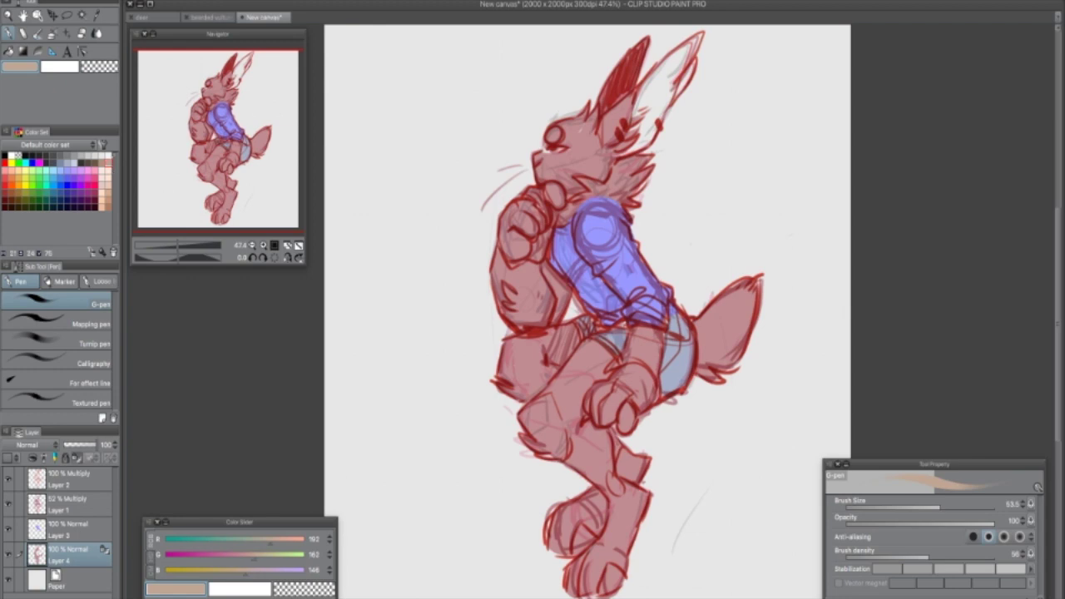
click(106, 164)
click(105, 204)
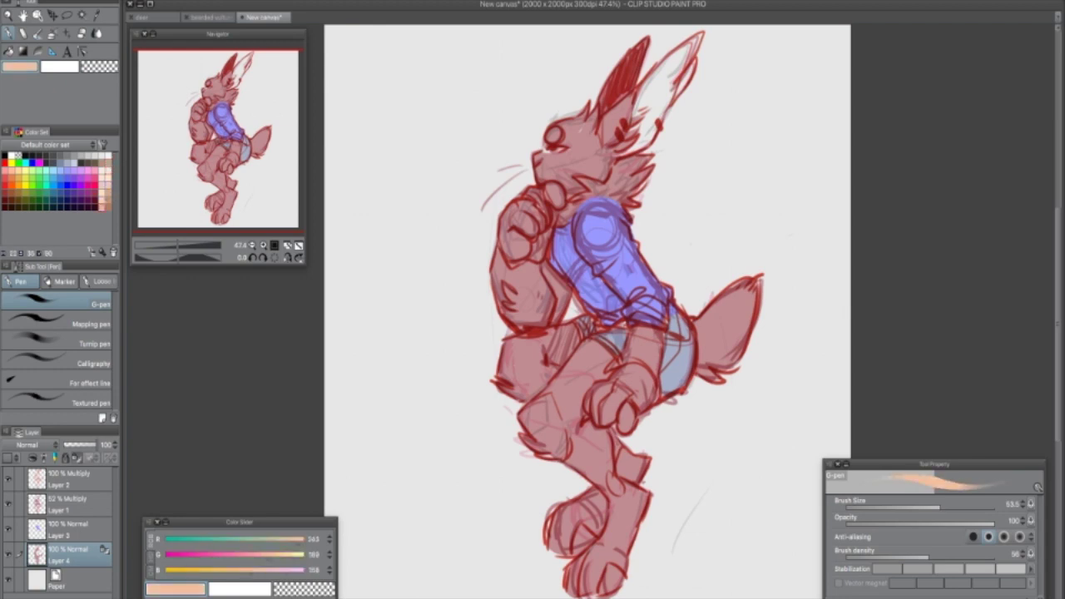
mouse_move(541, 158)
mouse_down()
mouse_move(541, 179)
mouse_move(552, 167)
mouse_move(557, 178)
mouse_move(572, 135)
mouse_move(545, 154)
mouse_move(559, 133)
mouse_move(571, 199)
mouse_move(559, 230)
mouse_up()
mouse_move(562, 175)
mouse_down()
mouse_move(577, 186)
mouse_move(568, 218)
mouse_up()
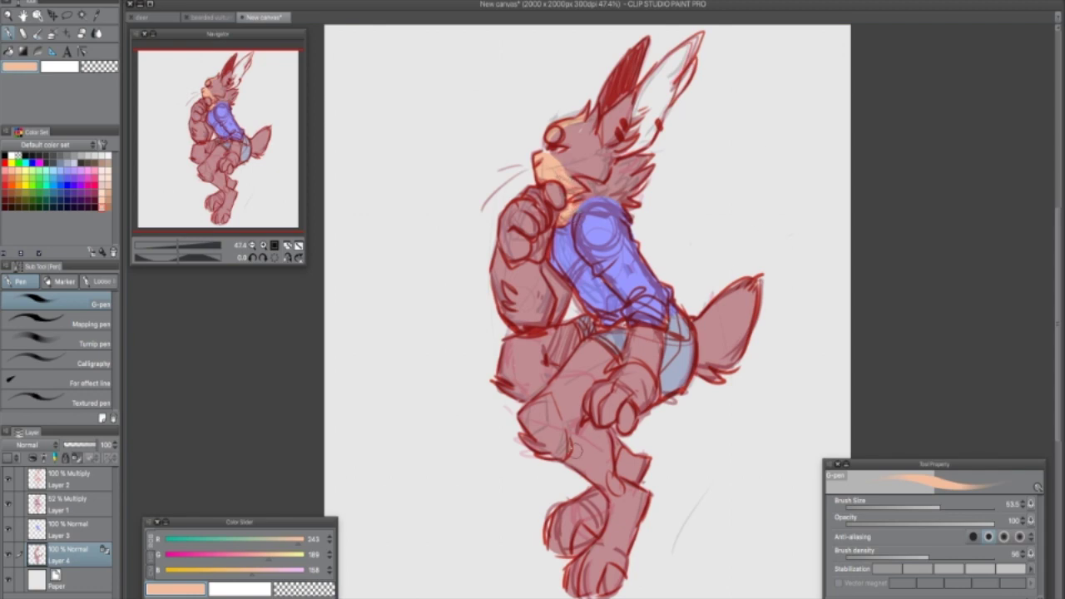
mouse_move(566, 329)
mouse_down()
mouse_move(549, 358)
mouse_move(572, 343)
mouse_move(559, 359)
mouse_up()
mouse_move(695, 381)
mouse_down()
mouse_move(728, 354)
mouse_move(763, 290)
mouse_move(714, 356)
mouse_move(730, 301)
mouse_up()
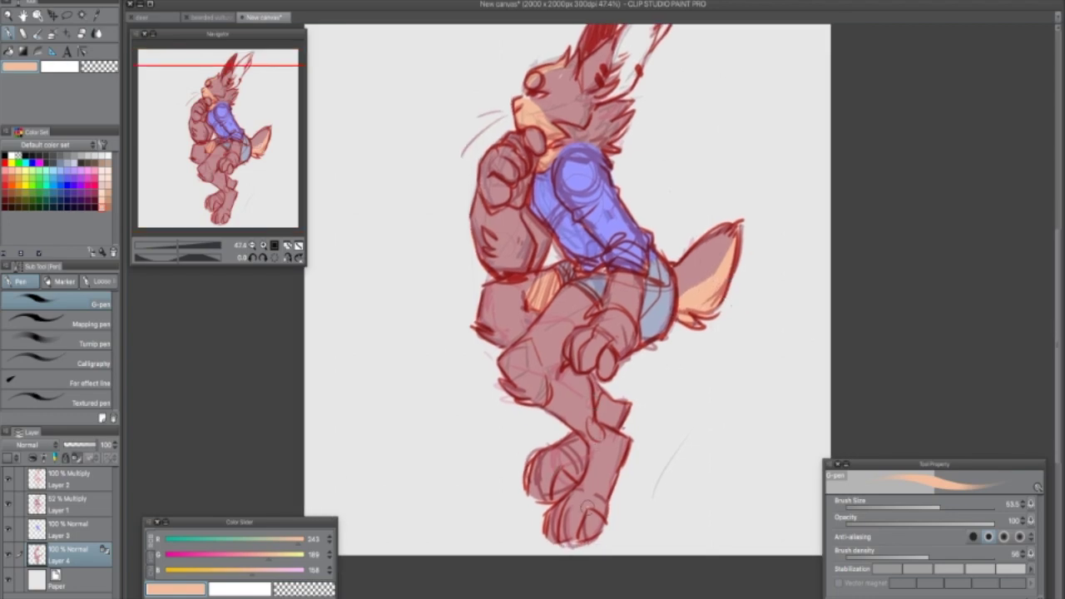
Step: Colour the toes of both feet and the fingers of both hands in peach
mouse_move(554, 532)
mouse_down()
mouse_move(557, 504)
mouse_move(595, 495)
mouse_move(574, 533)
mouse_move(590, 520)
mouse_move(549, 444)
mouse_move(572, 466)
mouse_move(533, 490)
mouse_move(561, 495)
mouse_move(570, 480)
mouse_up()
mouse_move(579, 327)
mouse_down()
mouse_move(574, 359)
mouse_move(604, 329)
mouse_move(604, 366)
mouse_move(589, 359)
mouse_move(607, 333)
mouse_move(615, 341)
mouse_up()
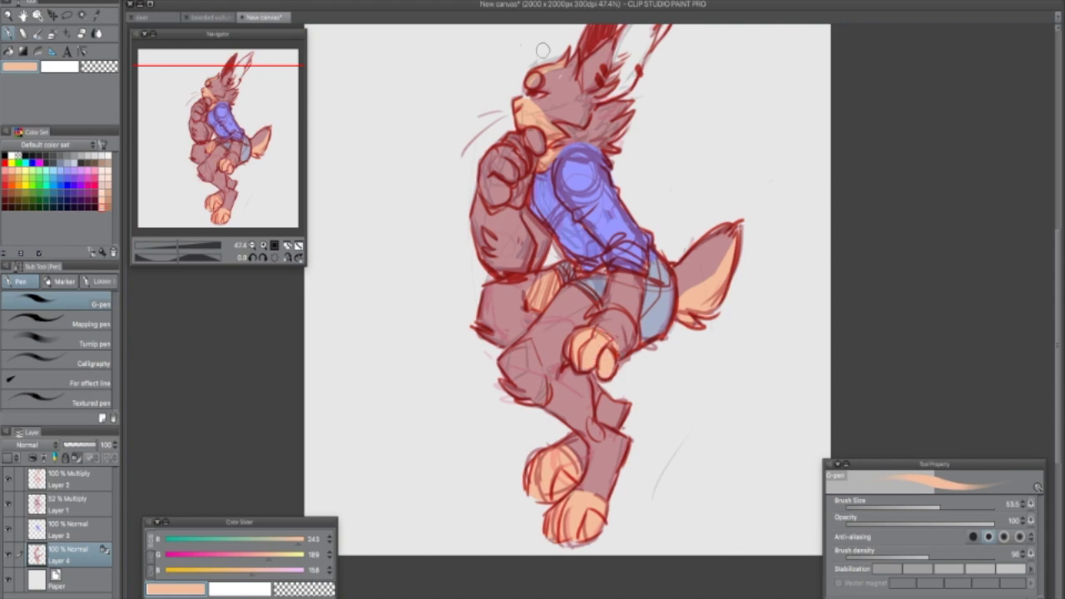
mouse_move(493, 166)
mouse_down()
mouse_move(537, 139)
mouse_move(494, 172)
mouse_up()
drag(688, 339, 671, 386)
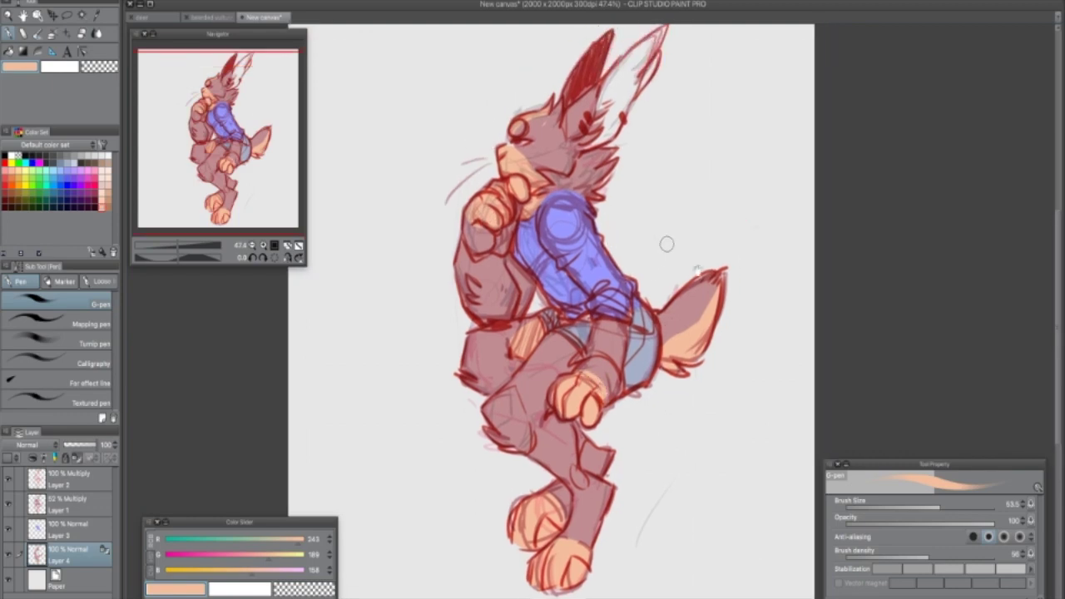
Step: Fill the remaining uncoloured ear with peach and lock the fur layer's transparent pixels
scroll(668, 240, up, 5)
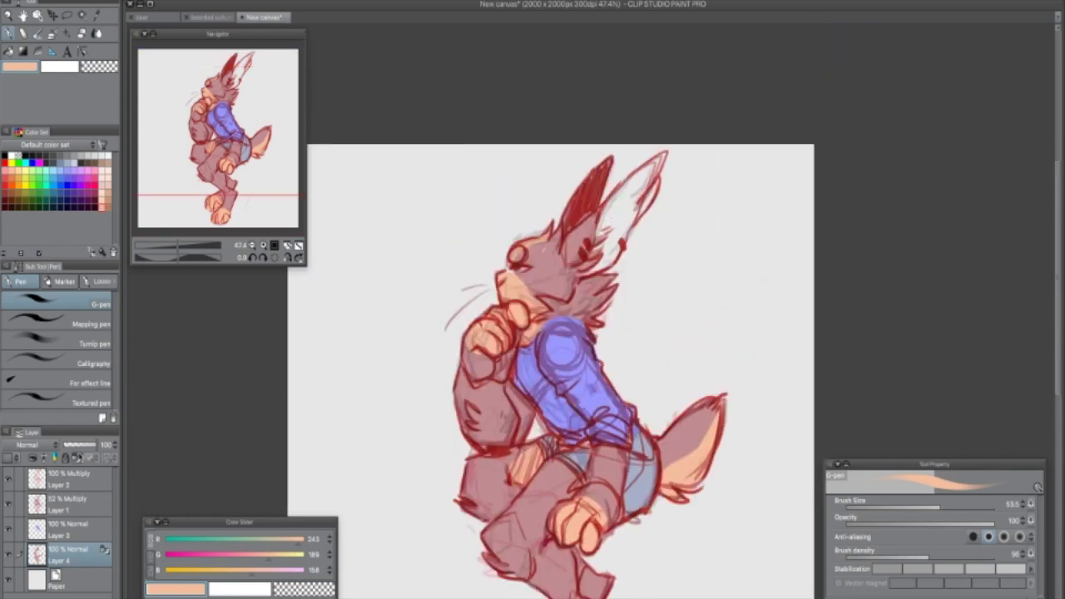
mouse_move(634, 182)
mouse_down()
mouse_move(606, 224)
mouse_move(608, 263)
mouse_move(634, 184)
mouse_move(640, 215)
mouse_move(613, 235)
mouse_up()
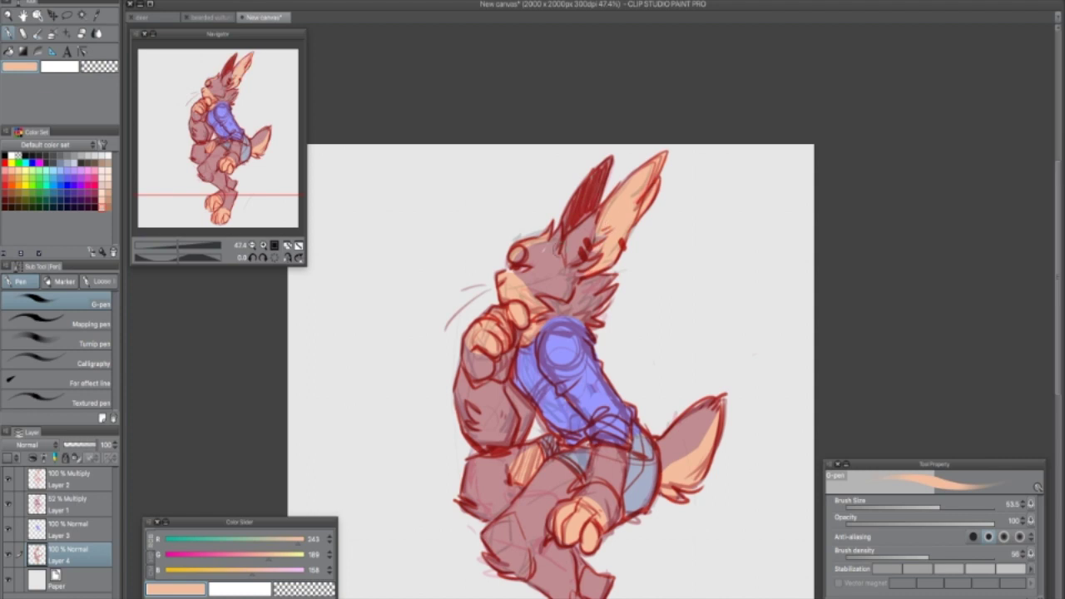
click(78, 459)
Step: Colour the eye area peach and repaint the forehead with the dusty pink fur colour
mouse_move(519, 254)
mouse_down()
mouse_move(508, 268)
mouse_move(524, 279)
mouse_up()
drag(537, 245, 559, 236)
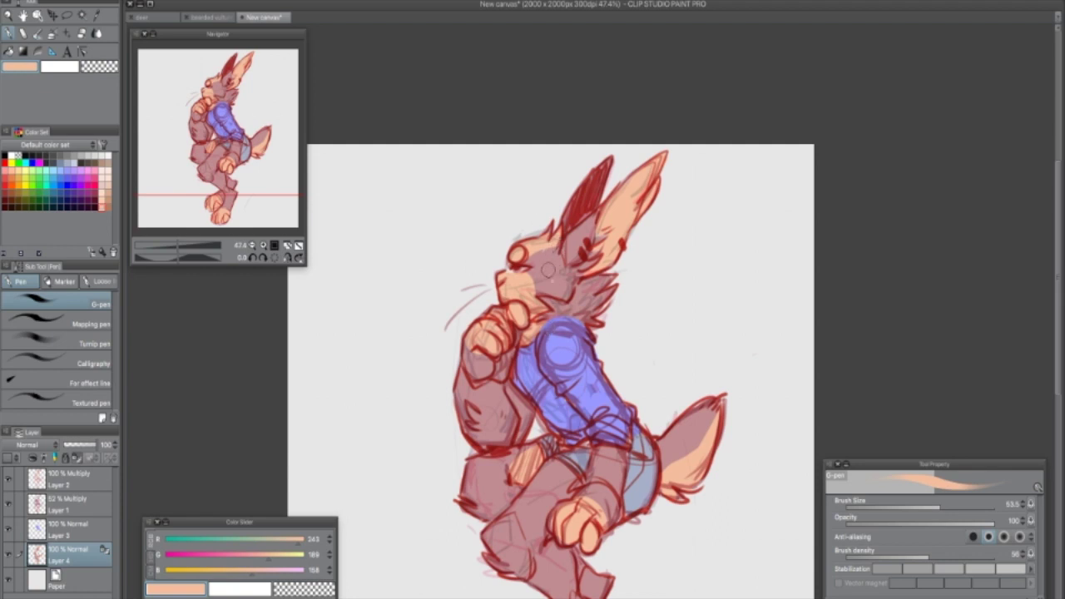
alt+click(547, 262)
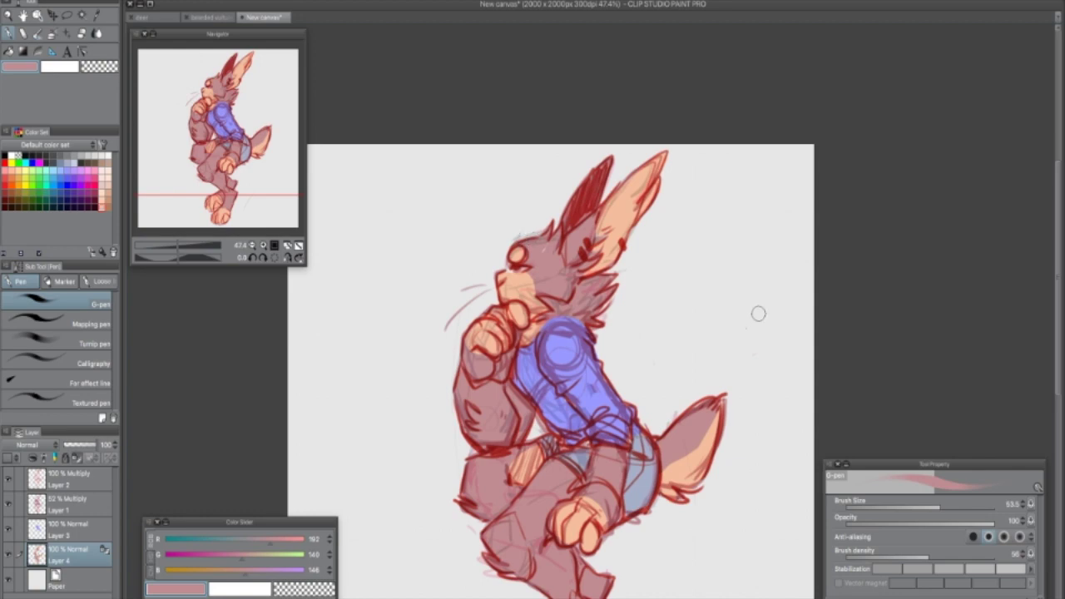
alt+click(620, 207)
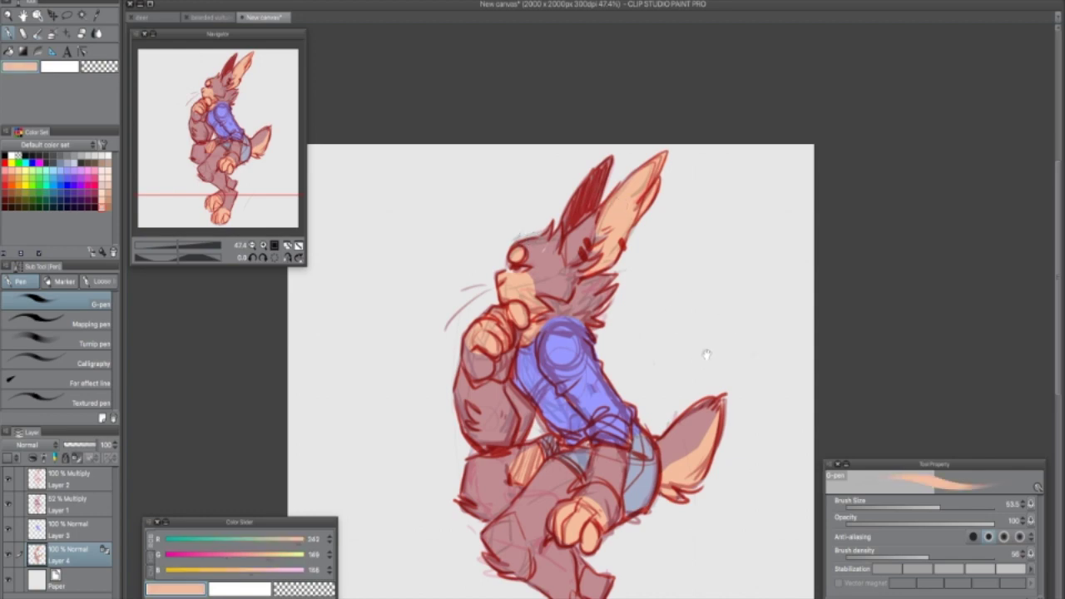
drag(706, 353, 713, 293)
click(148, 1)
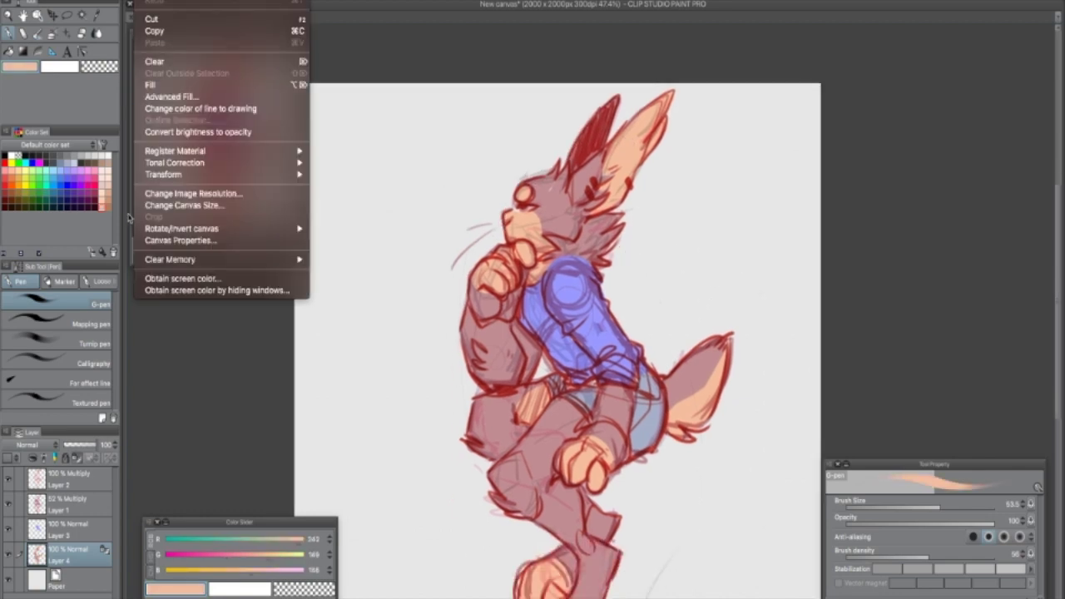
click(191, 375)
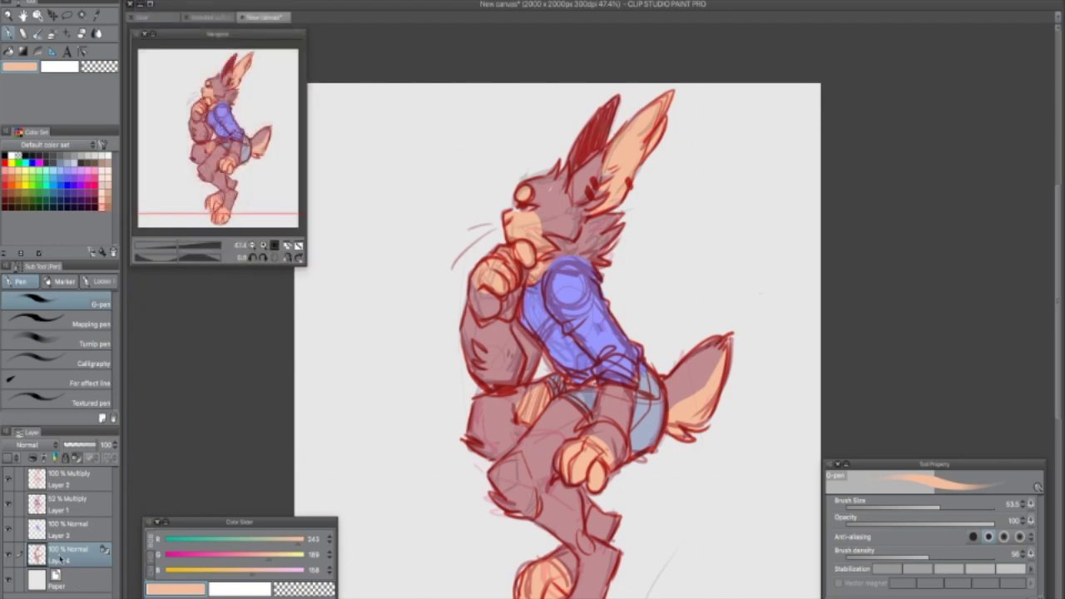
key(ctrl+shift+n)
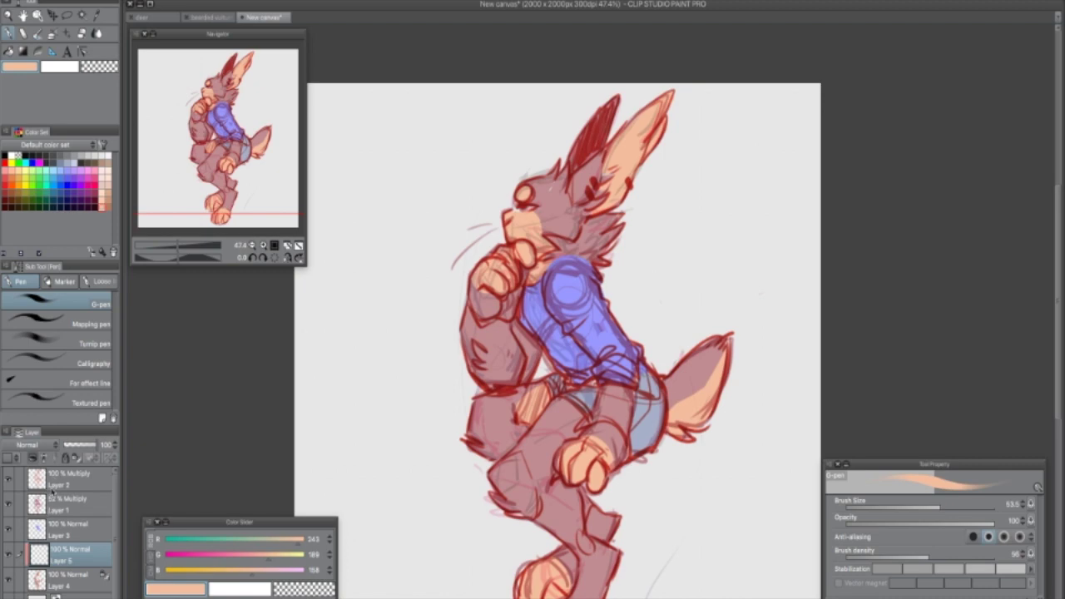
key(ctrl+z)
key(ctrl+z)
key(ctrl+z)
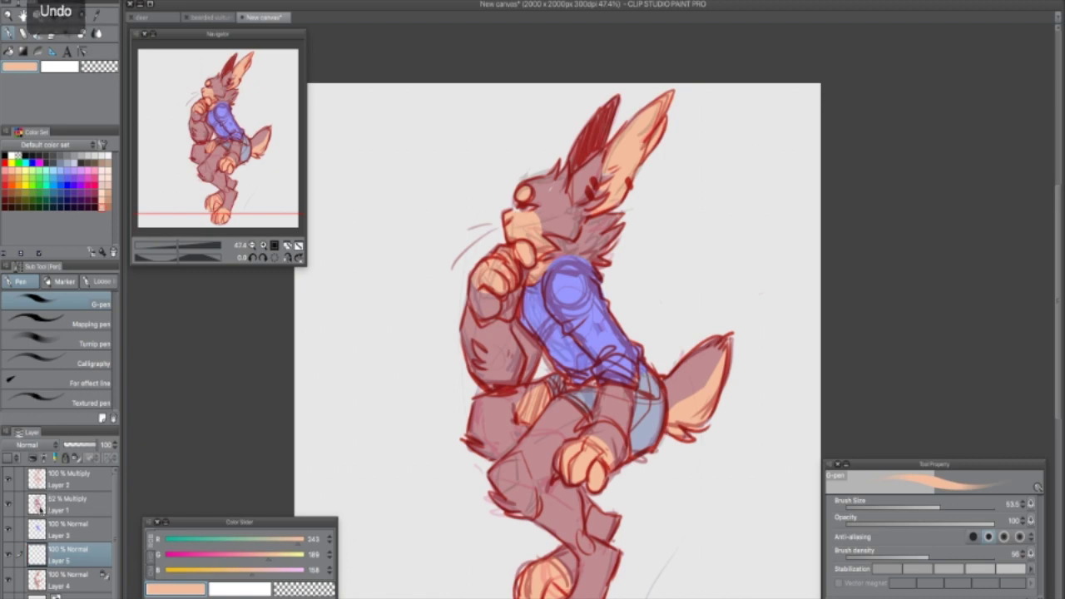
Step: Try different hue shifts on the fur colour layer, including -120 and -58, with the Hue/Saturation/Luminosity correction
click(160, 2)
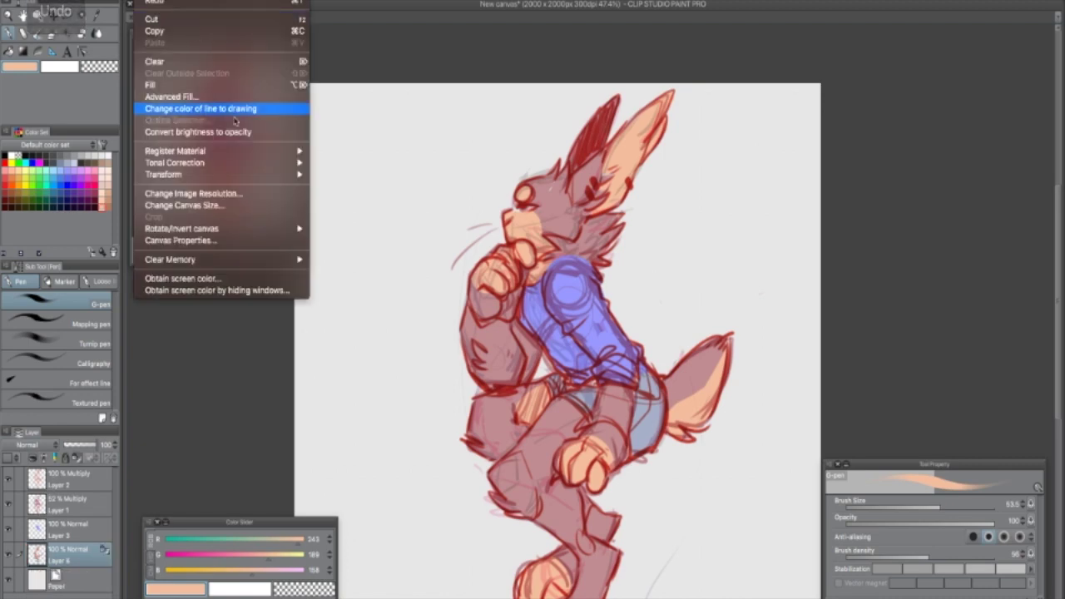
mouse_move(247, 167)
click(425, 174)
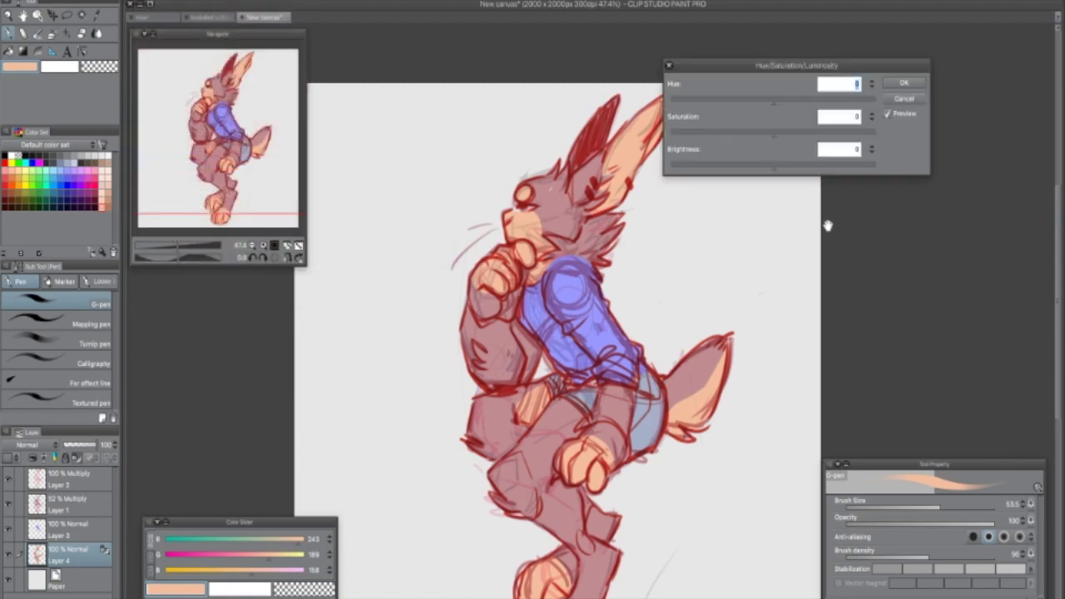
drag(828, 71, 820, 231)
drag(768, 261, 801, 263)
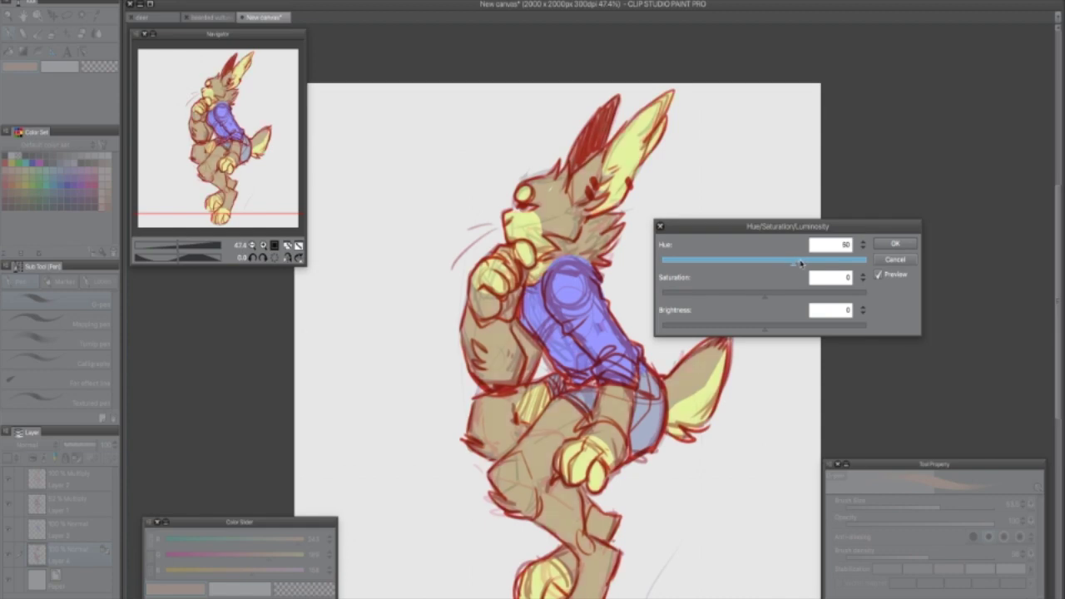
drag(732, 258, 687, 263)
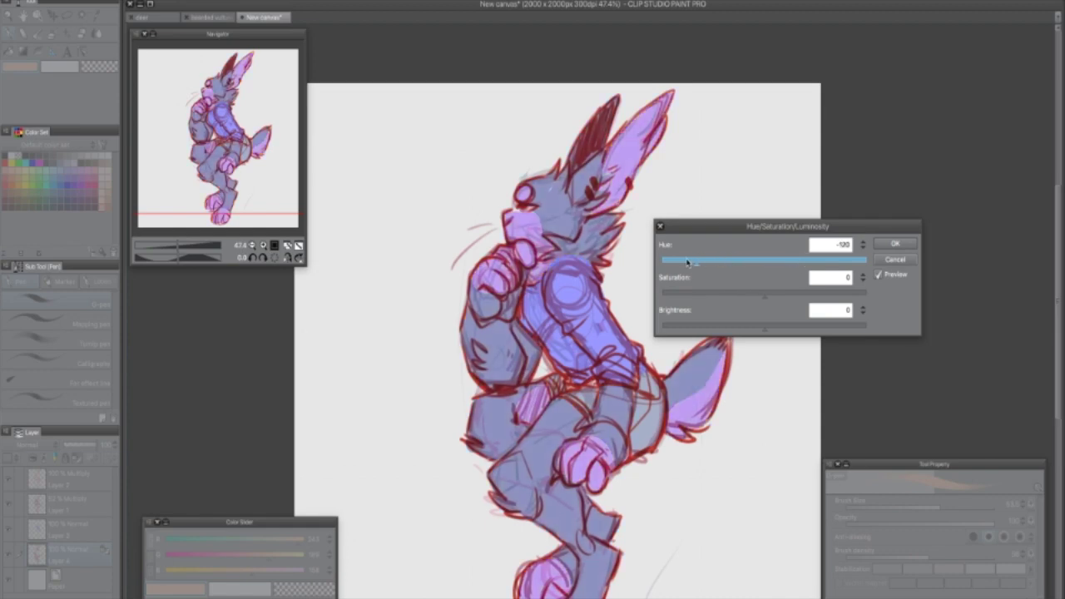
click(732, 259)
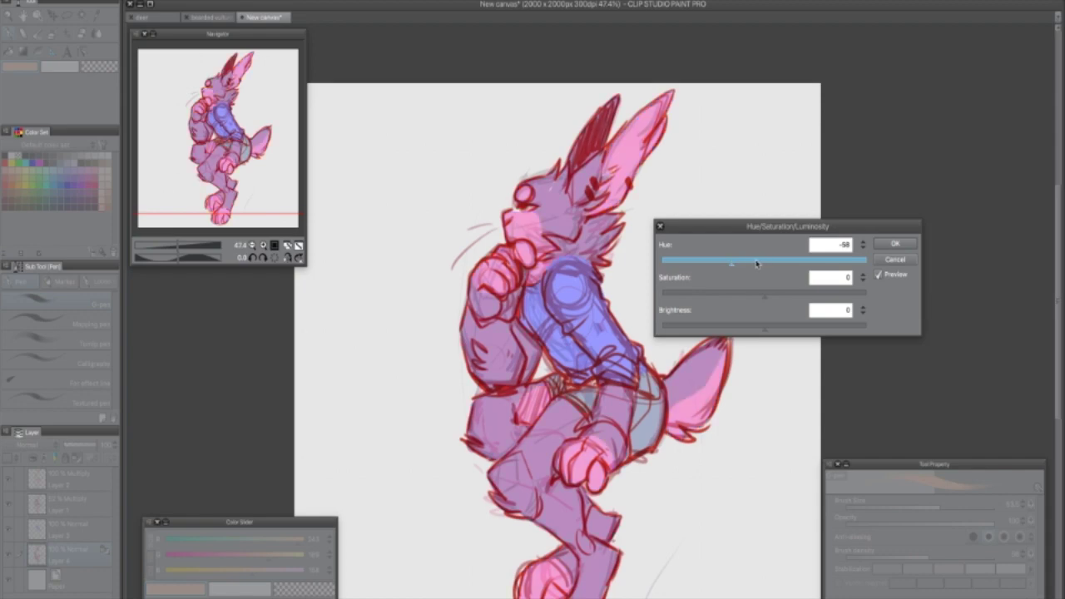
click(784, 263)
click(895, 260)
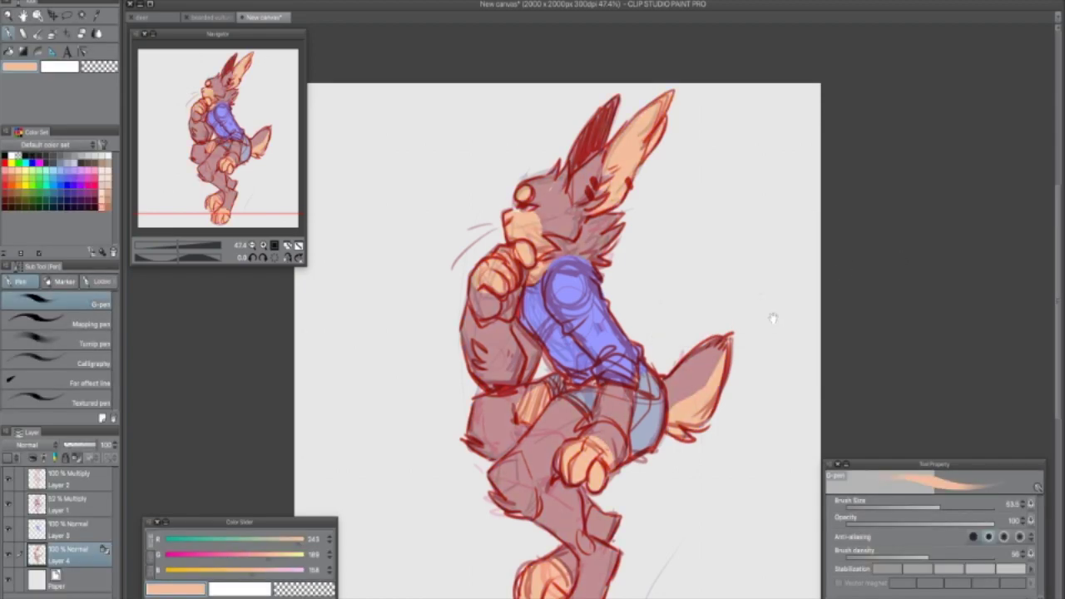
Step: Soften the edges between the pink and peach fur with the Soothing watercolor blend tool and hide the rough sketch on Layer 1
drag(772, 318, 774, 290)
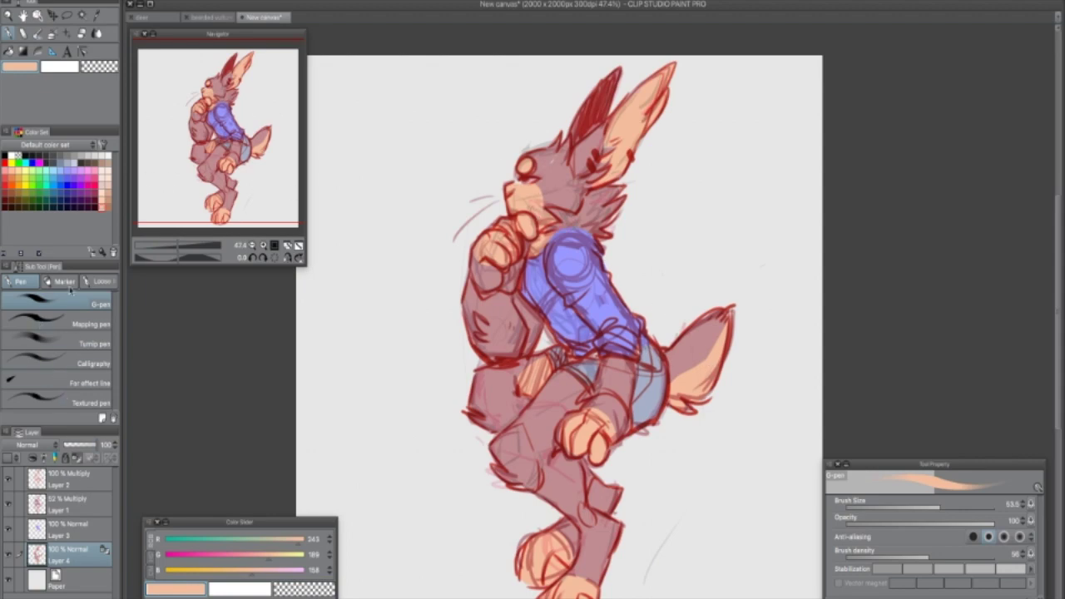
key(j)
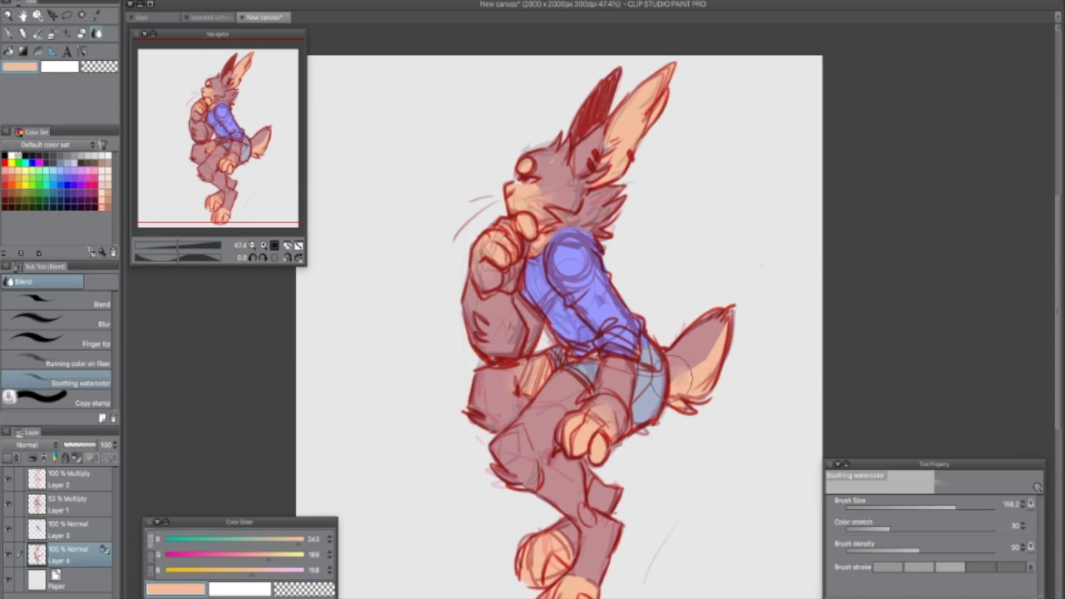
click(9, 504)
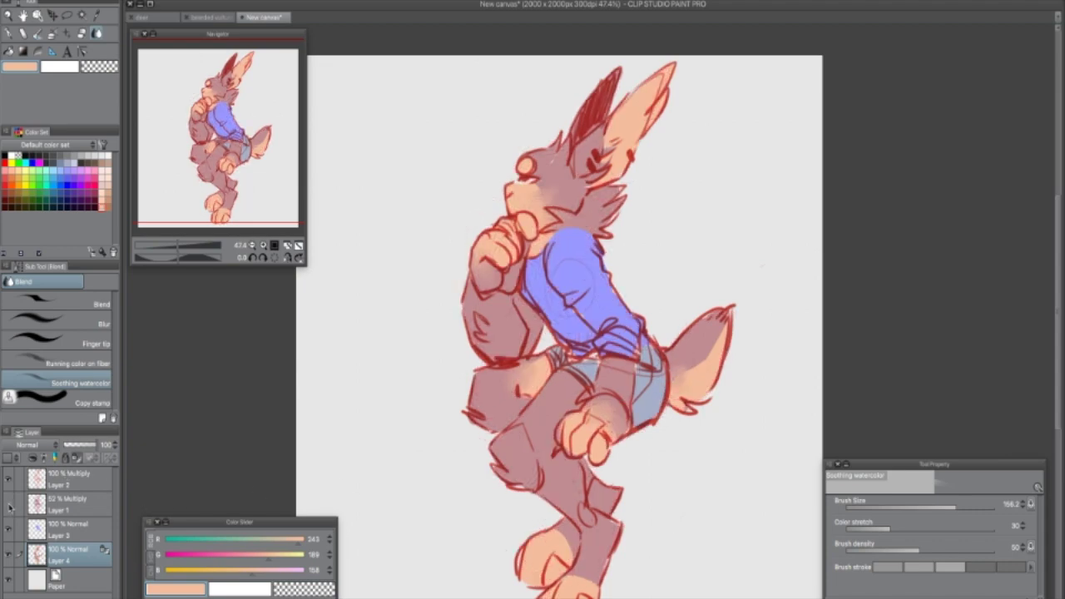
mouse_move(715, 413)
mouse_down()
mouse_move(718, 389)
mouse_move(717, 405)
mouse_up()
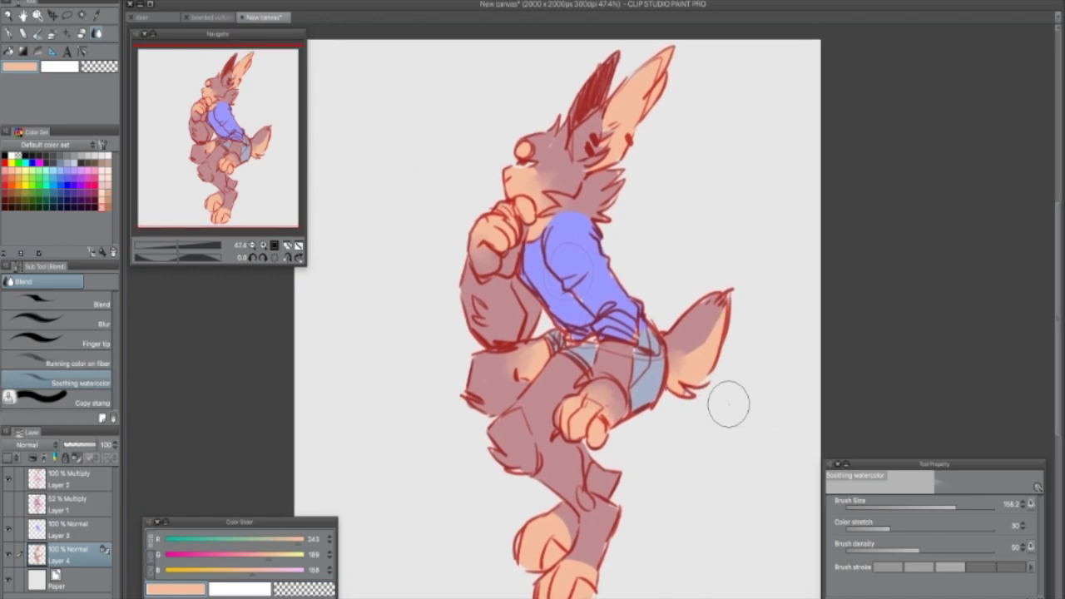